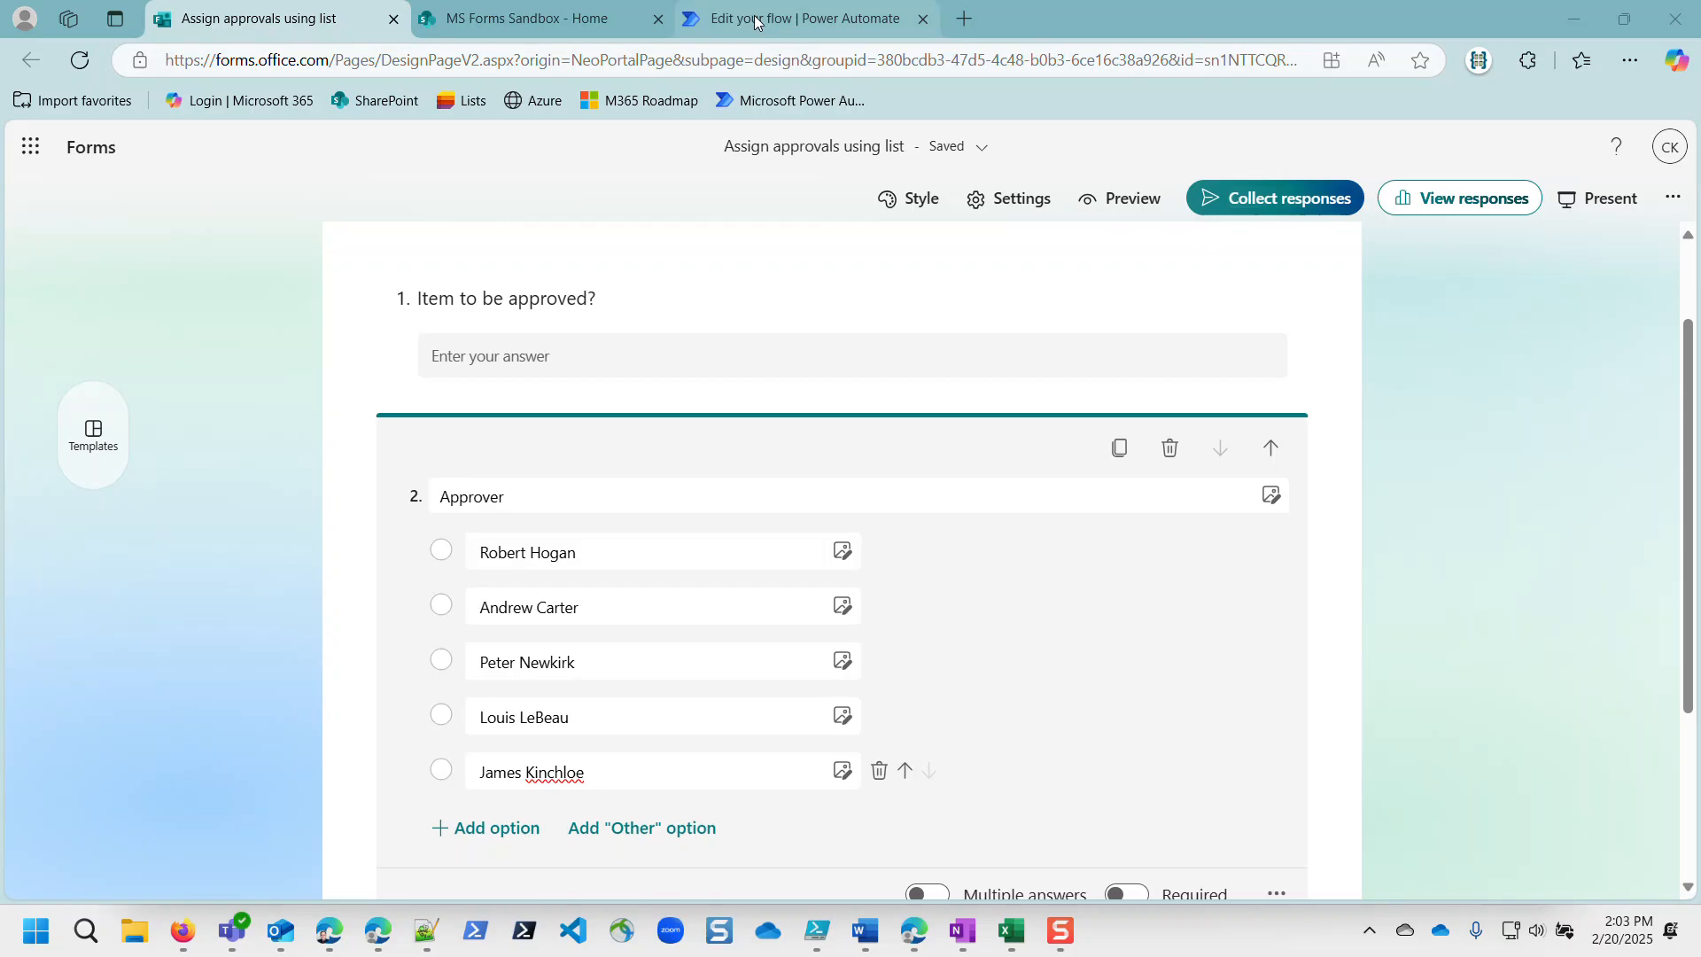
Step: Select the first Approver option in the 'Assign approvals using list' form
mouse_move(756, 22)
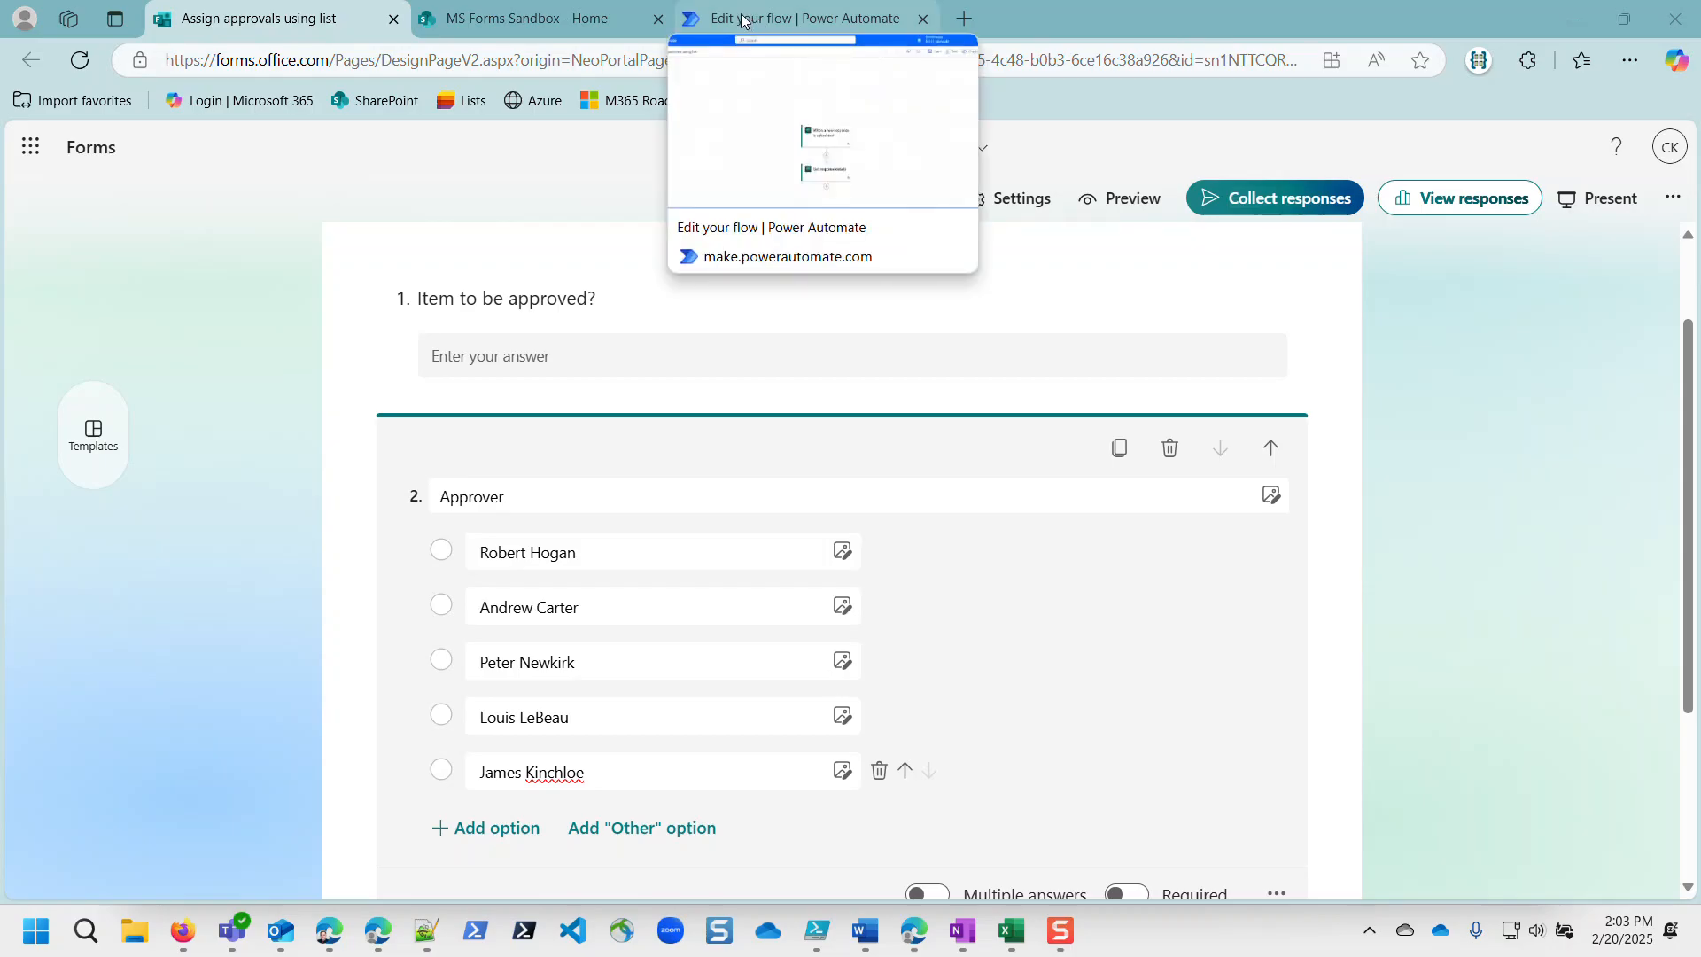
mouse_move(593, 21)
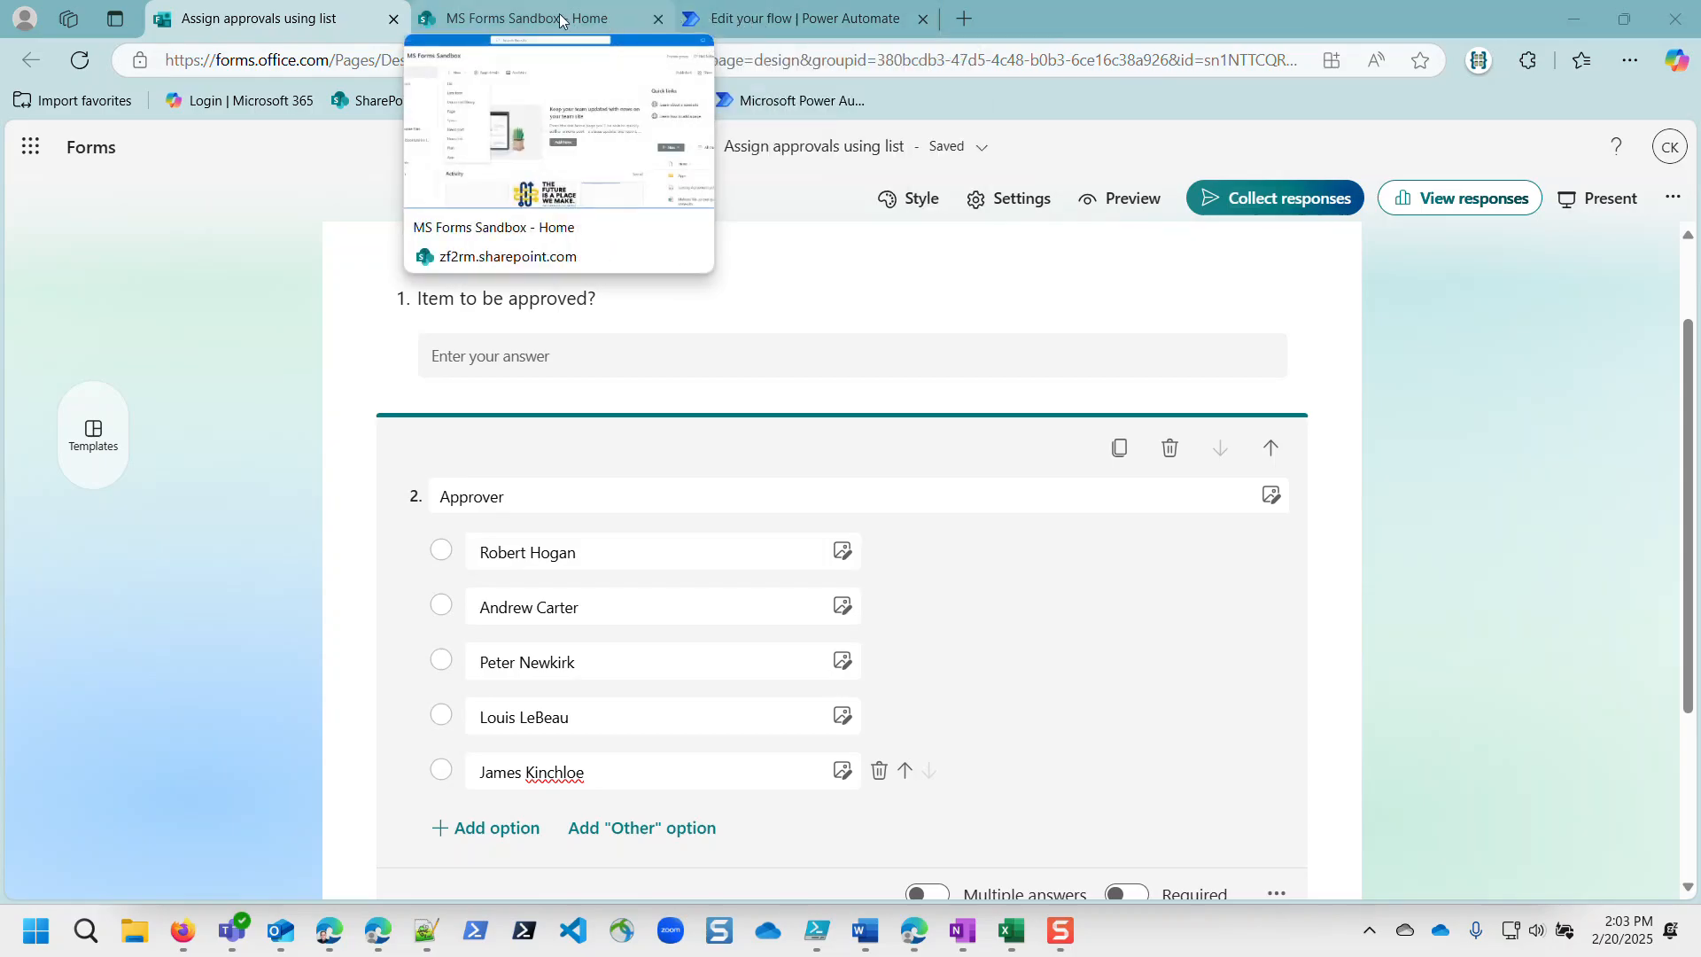
left_click(478, 535)
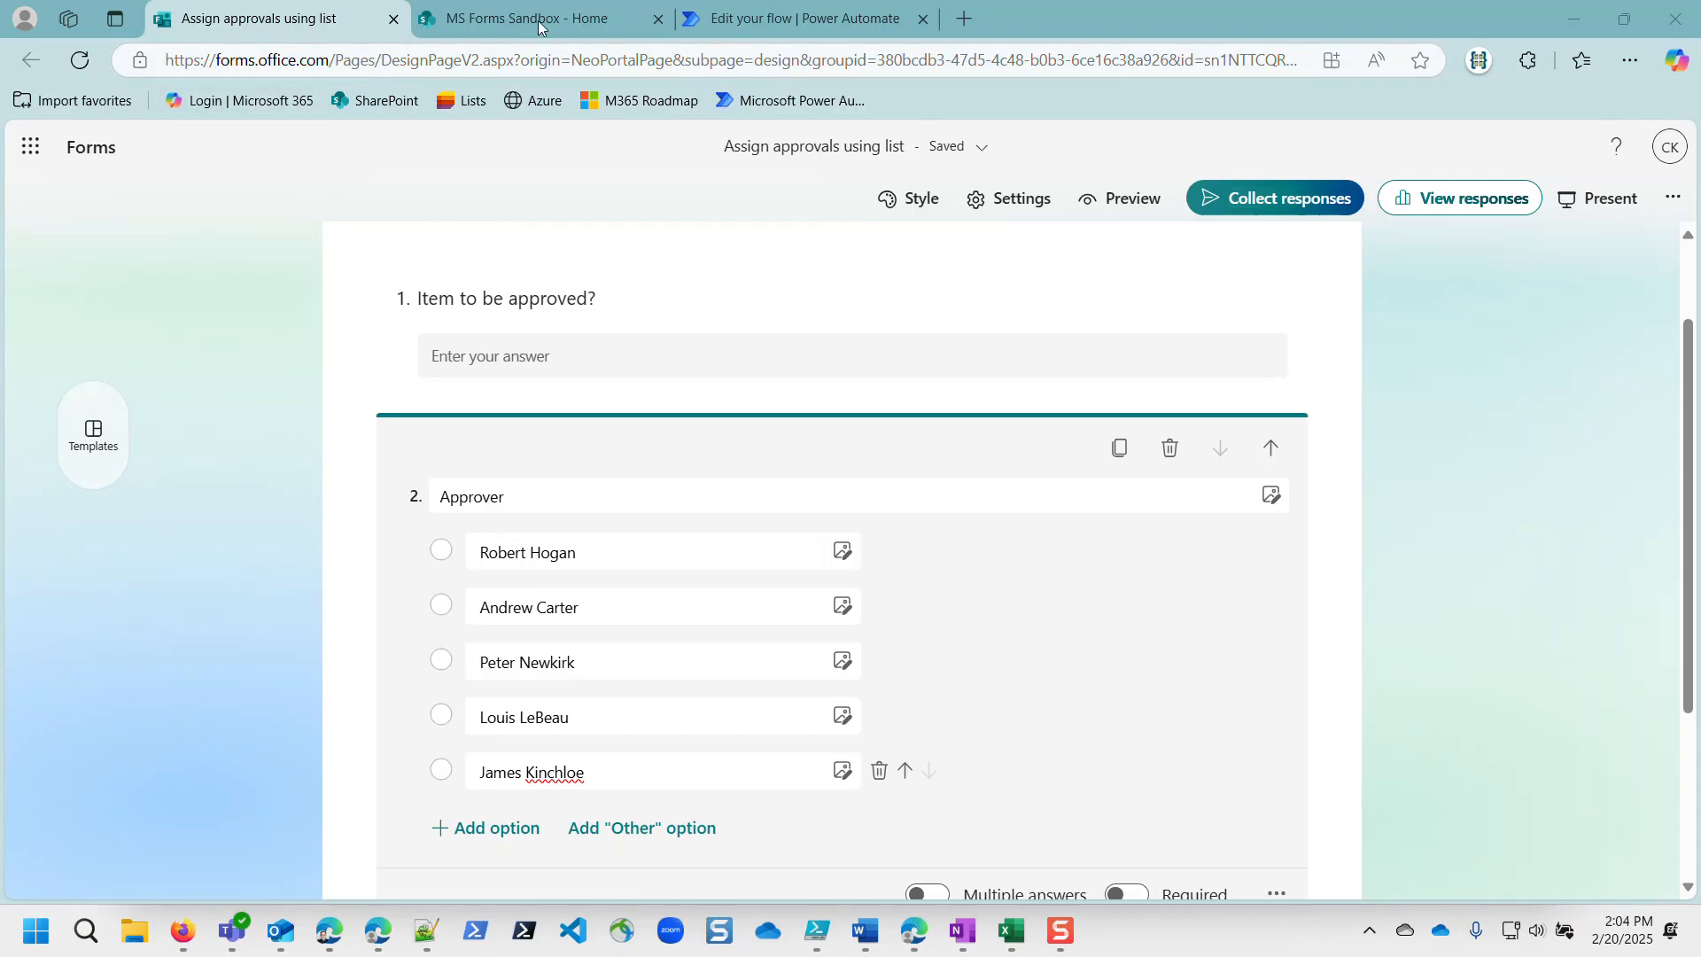
Step: Create a blank SharePoint list named 'Approvers' from the MS Forms Sandbox site home
left_click(501, 30)
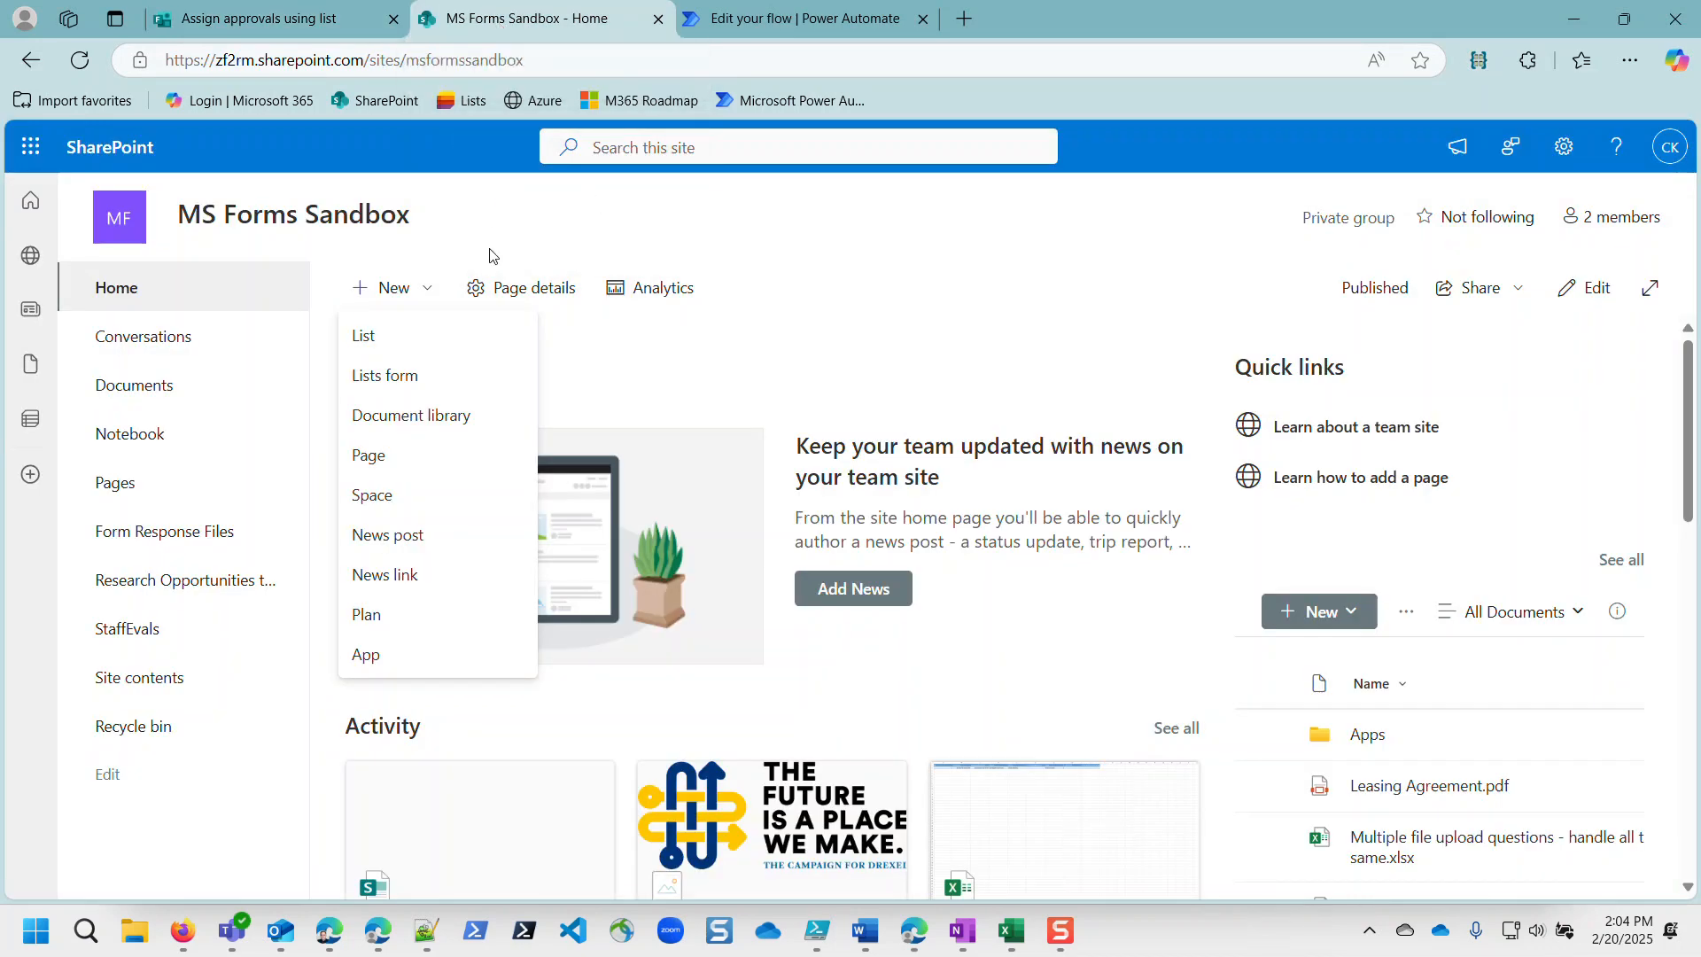
left_click(567, 221)
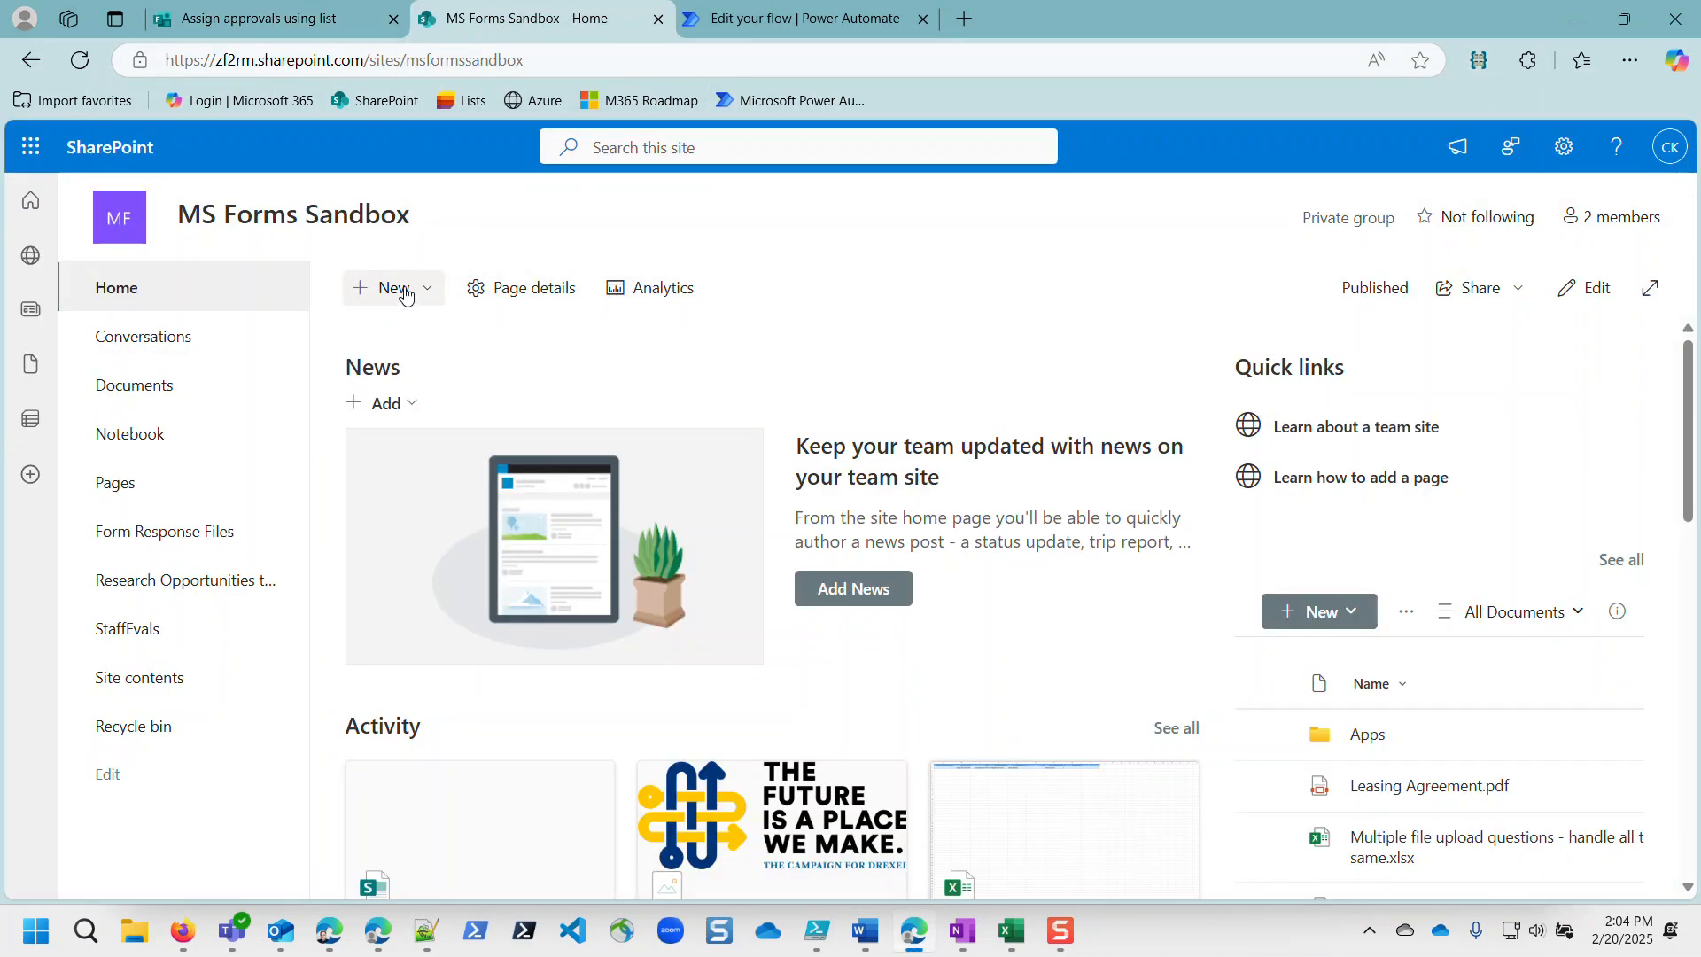
left_click(406, 294)
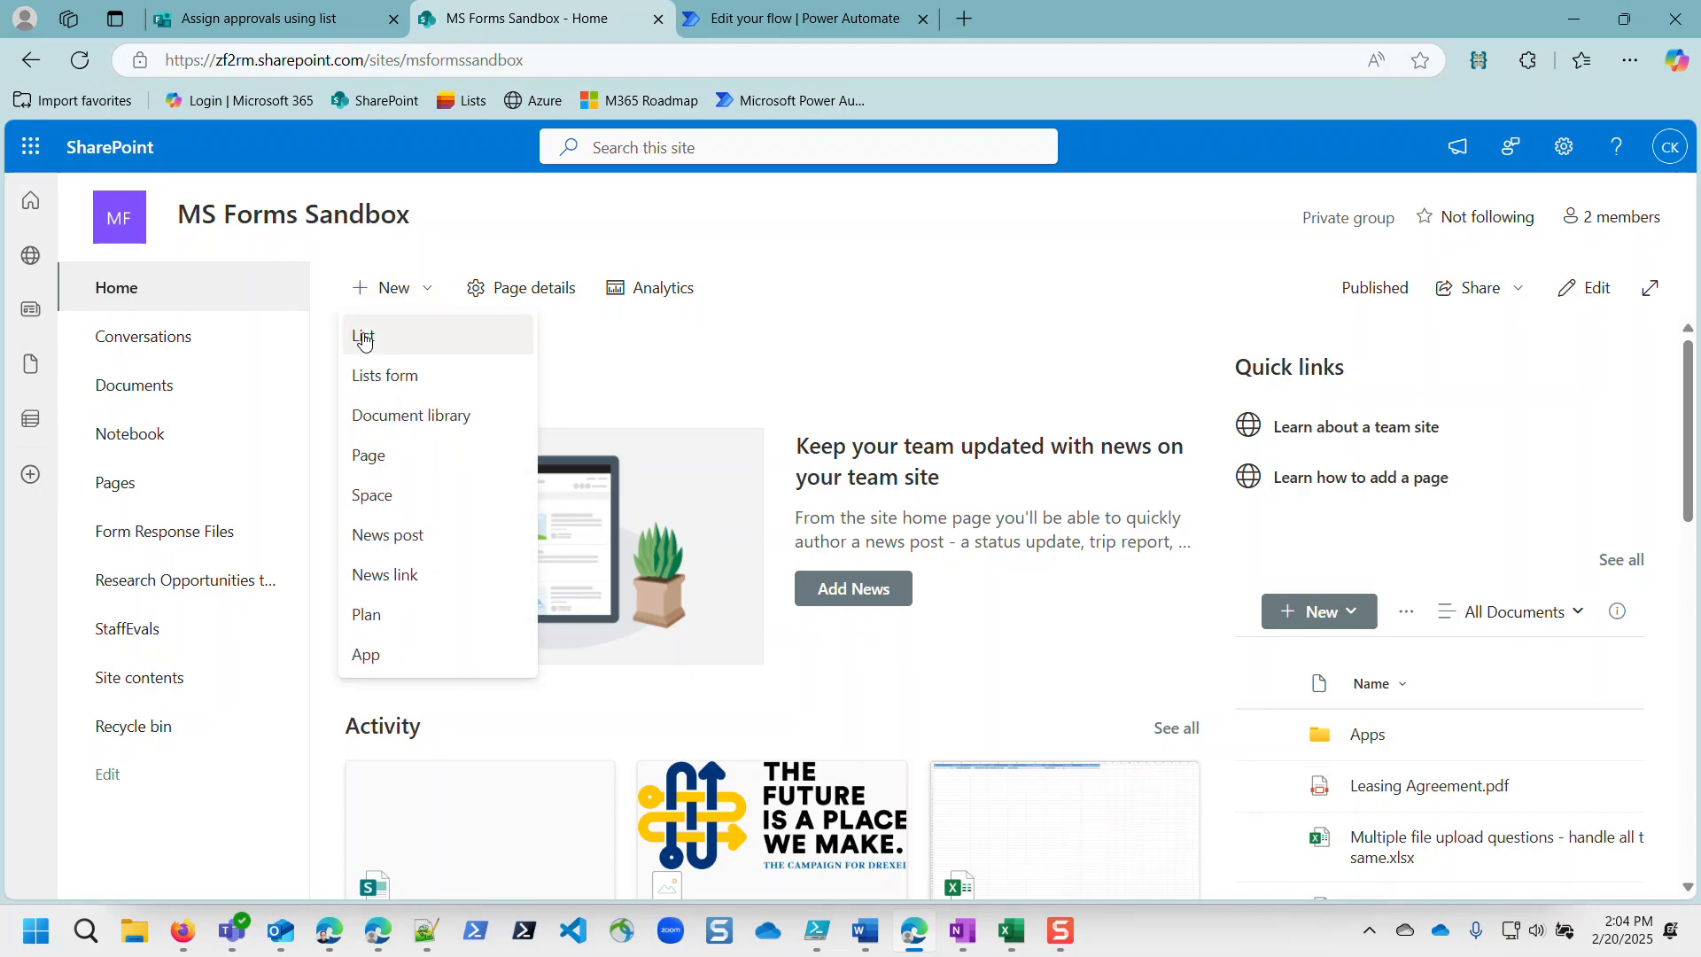
left_click(365, 340)
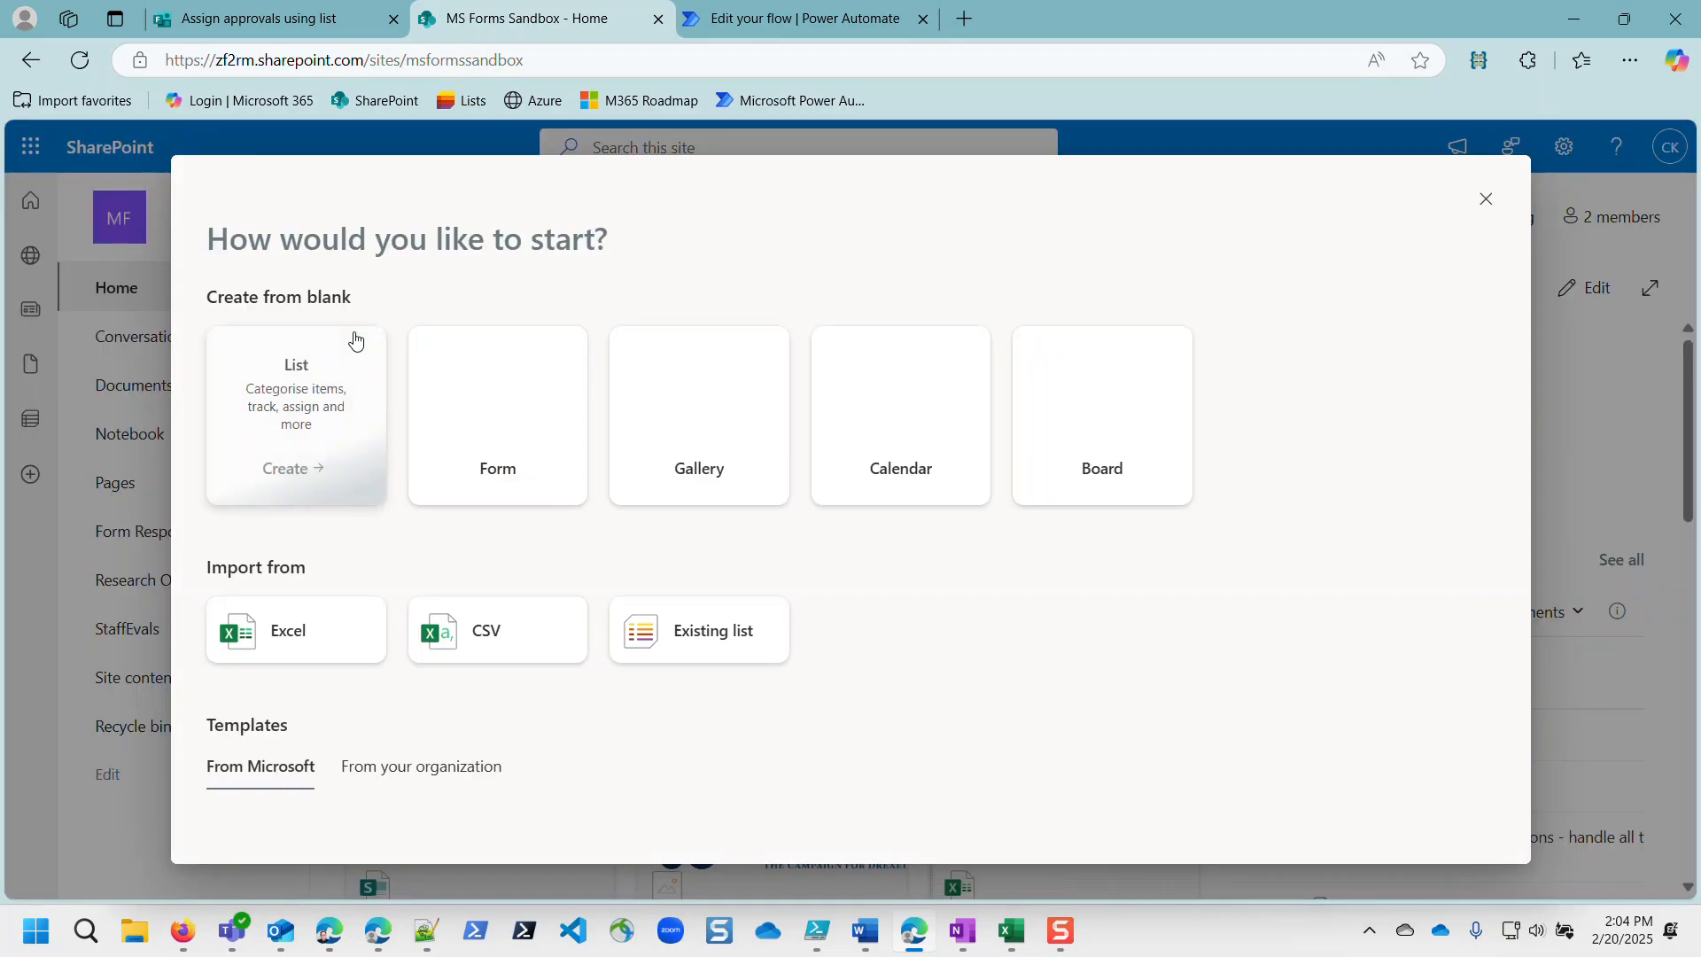
left_click(280, 396)
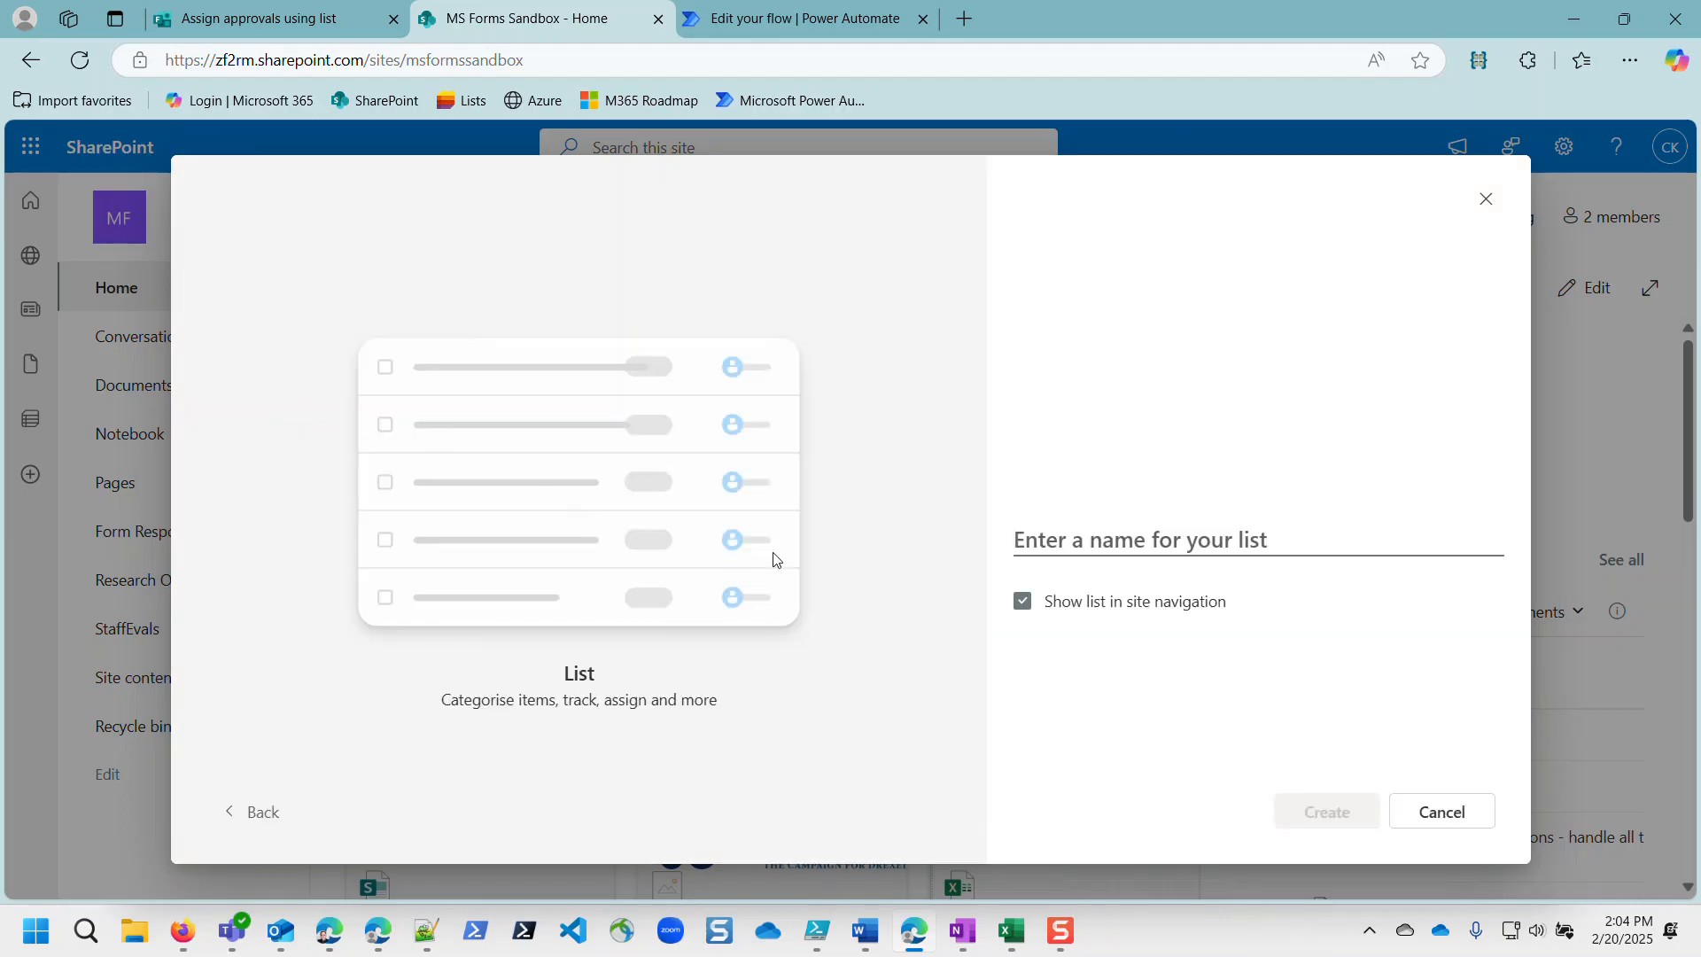
type("Ap")
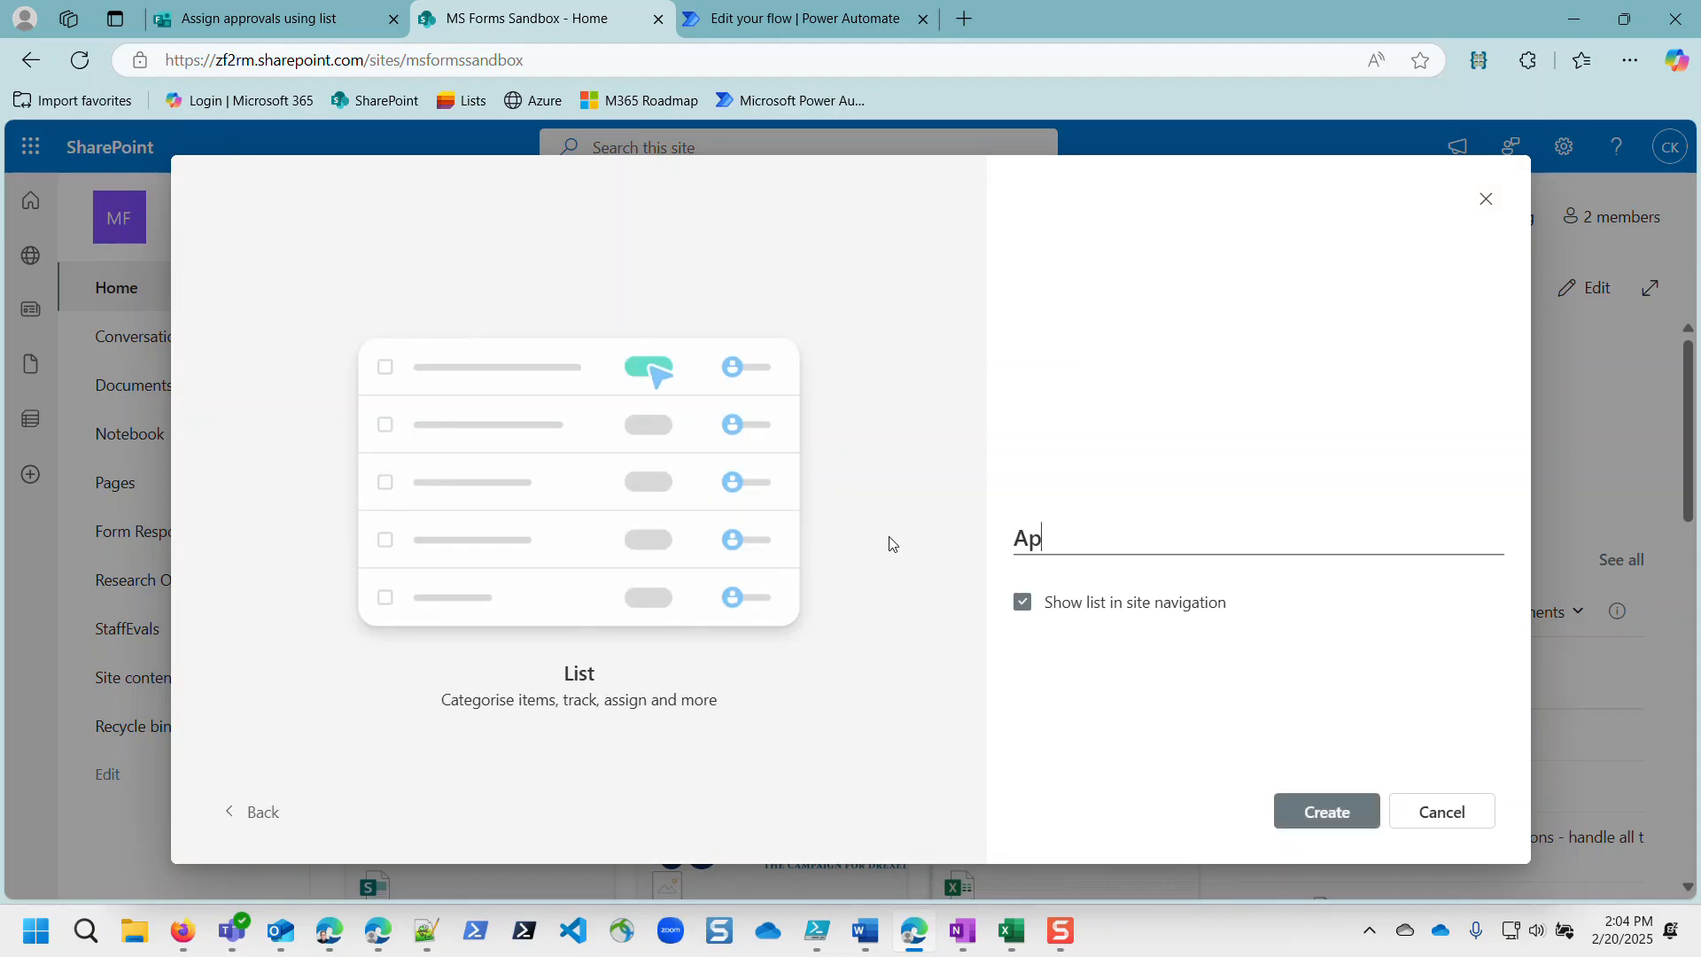
type("prover")
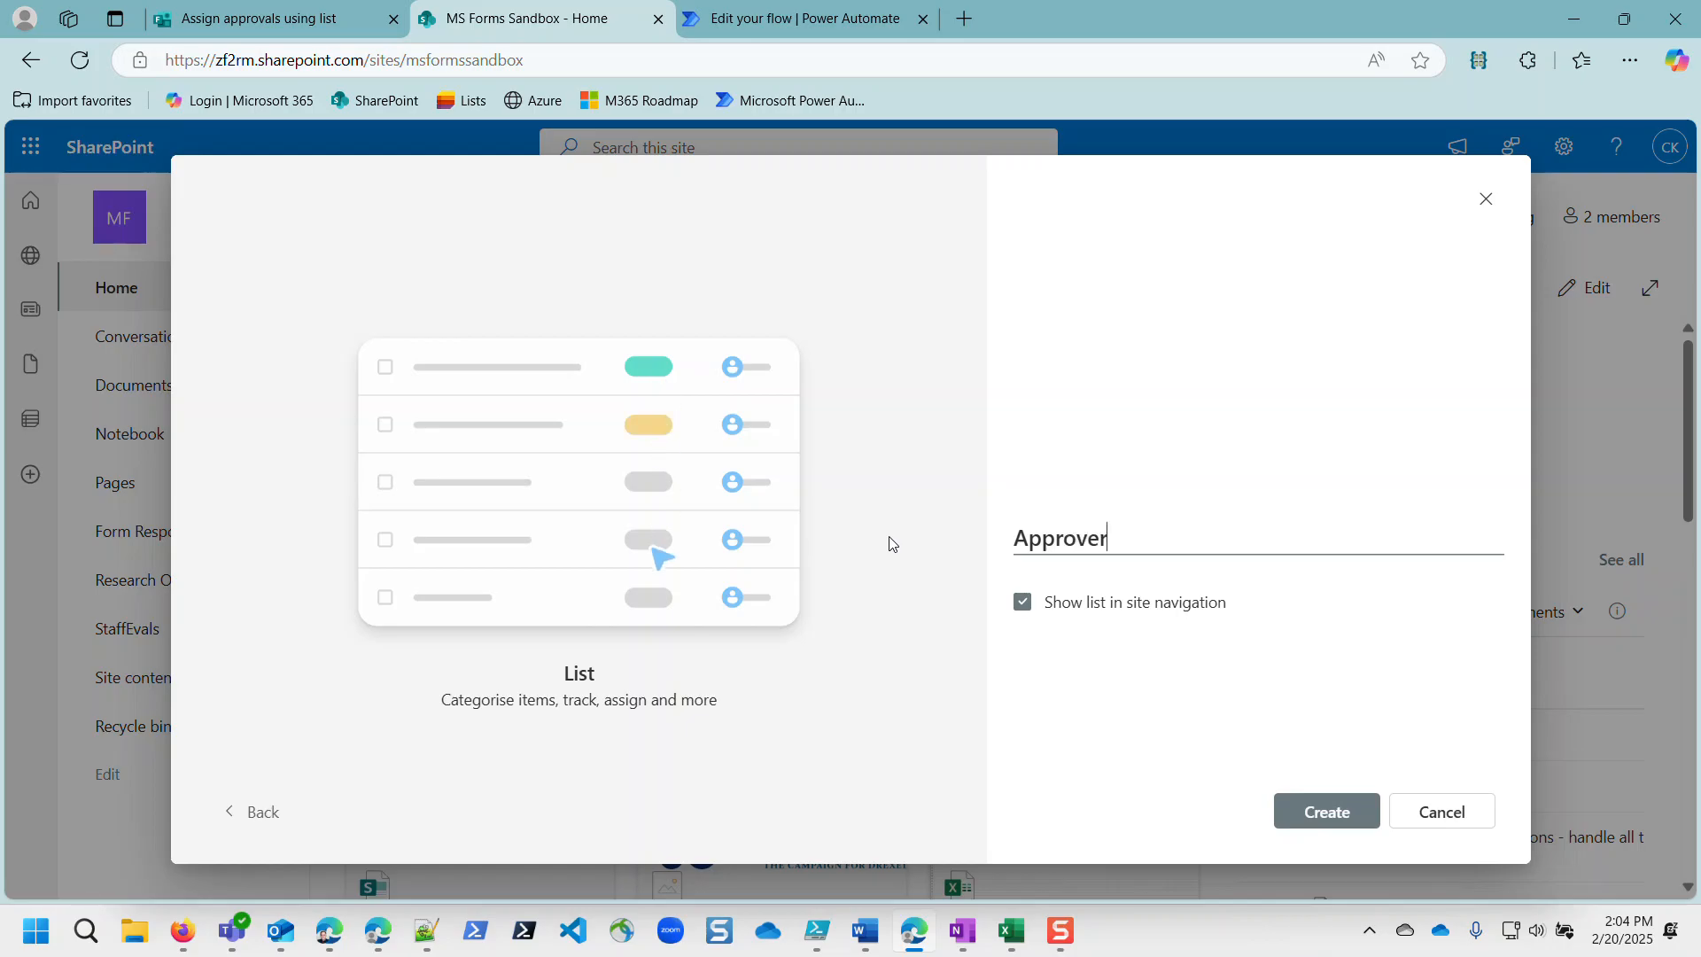
type("s")
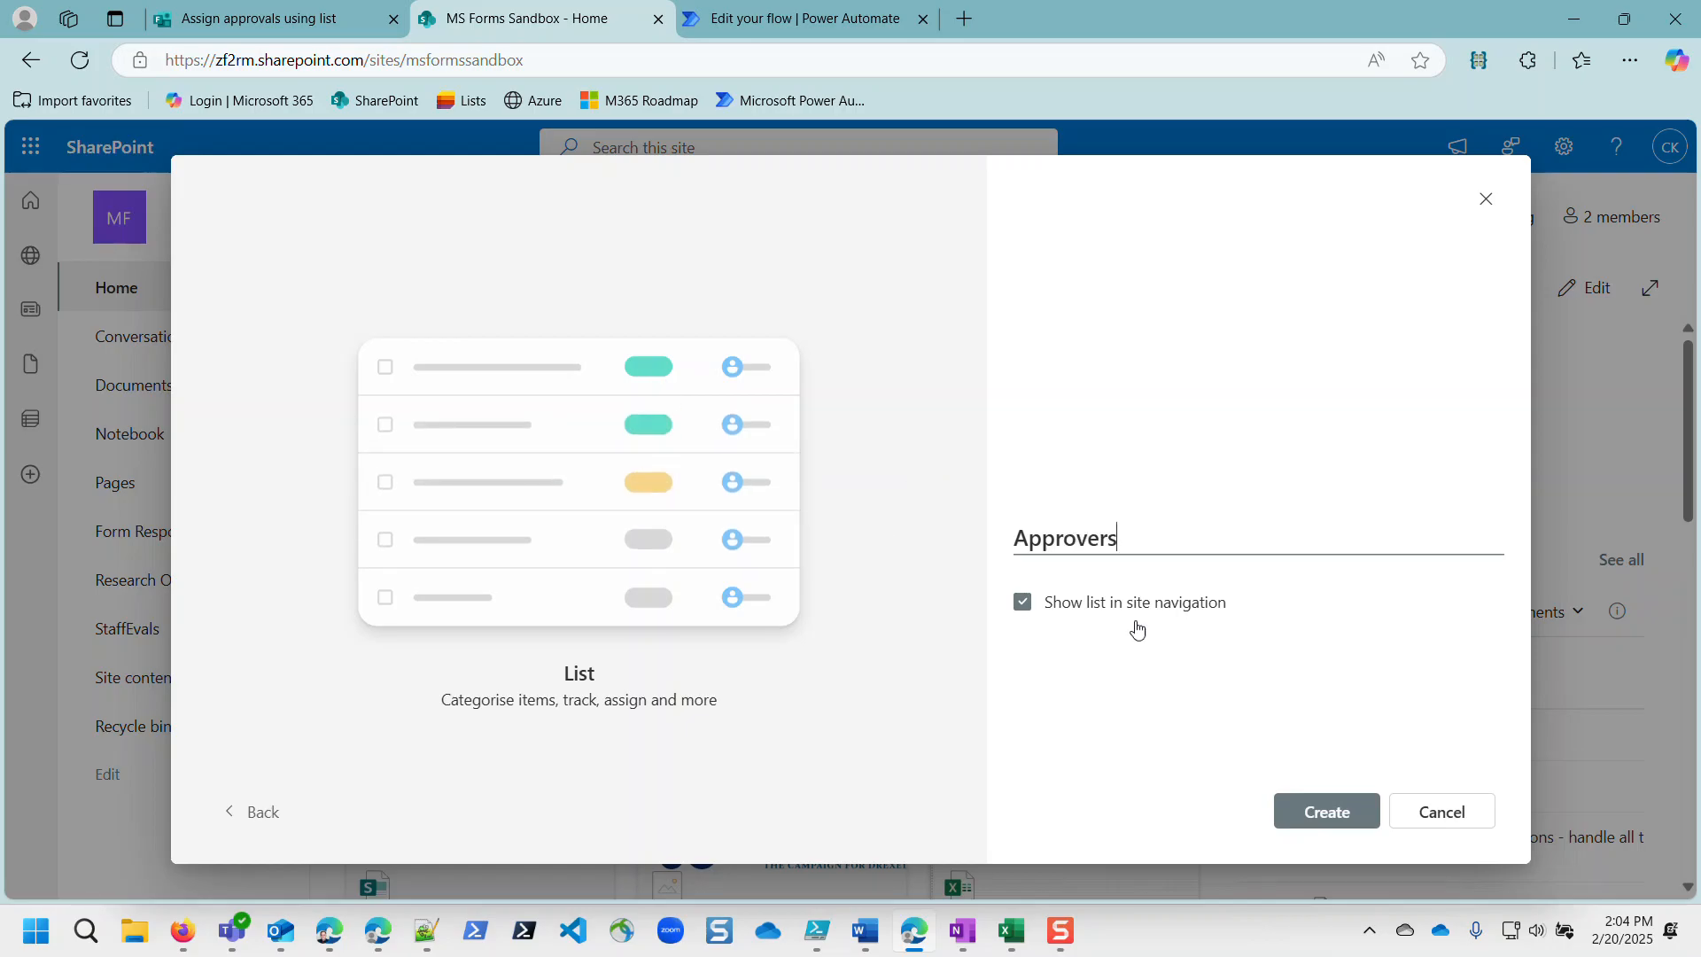
left_click(1336, 810)
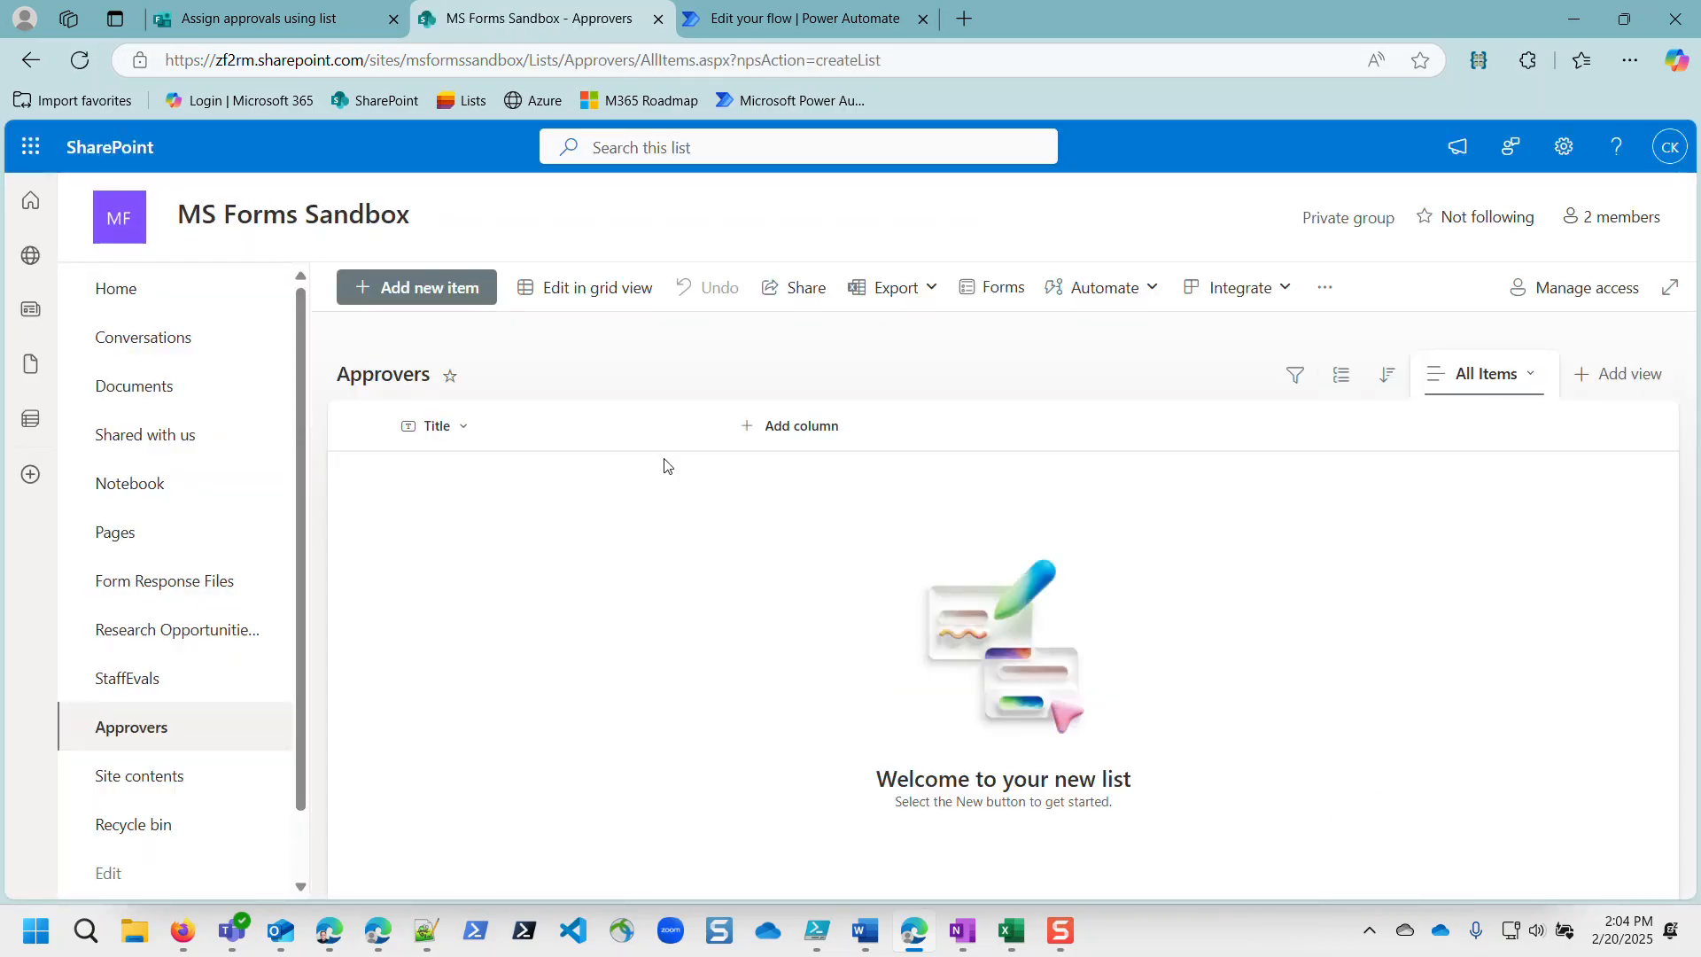
Step: Add a Person-type column named 'Email' to Approvers and switch to grid editing
left_click(444, 430)
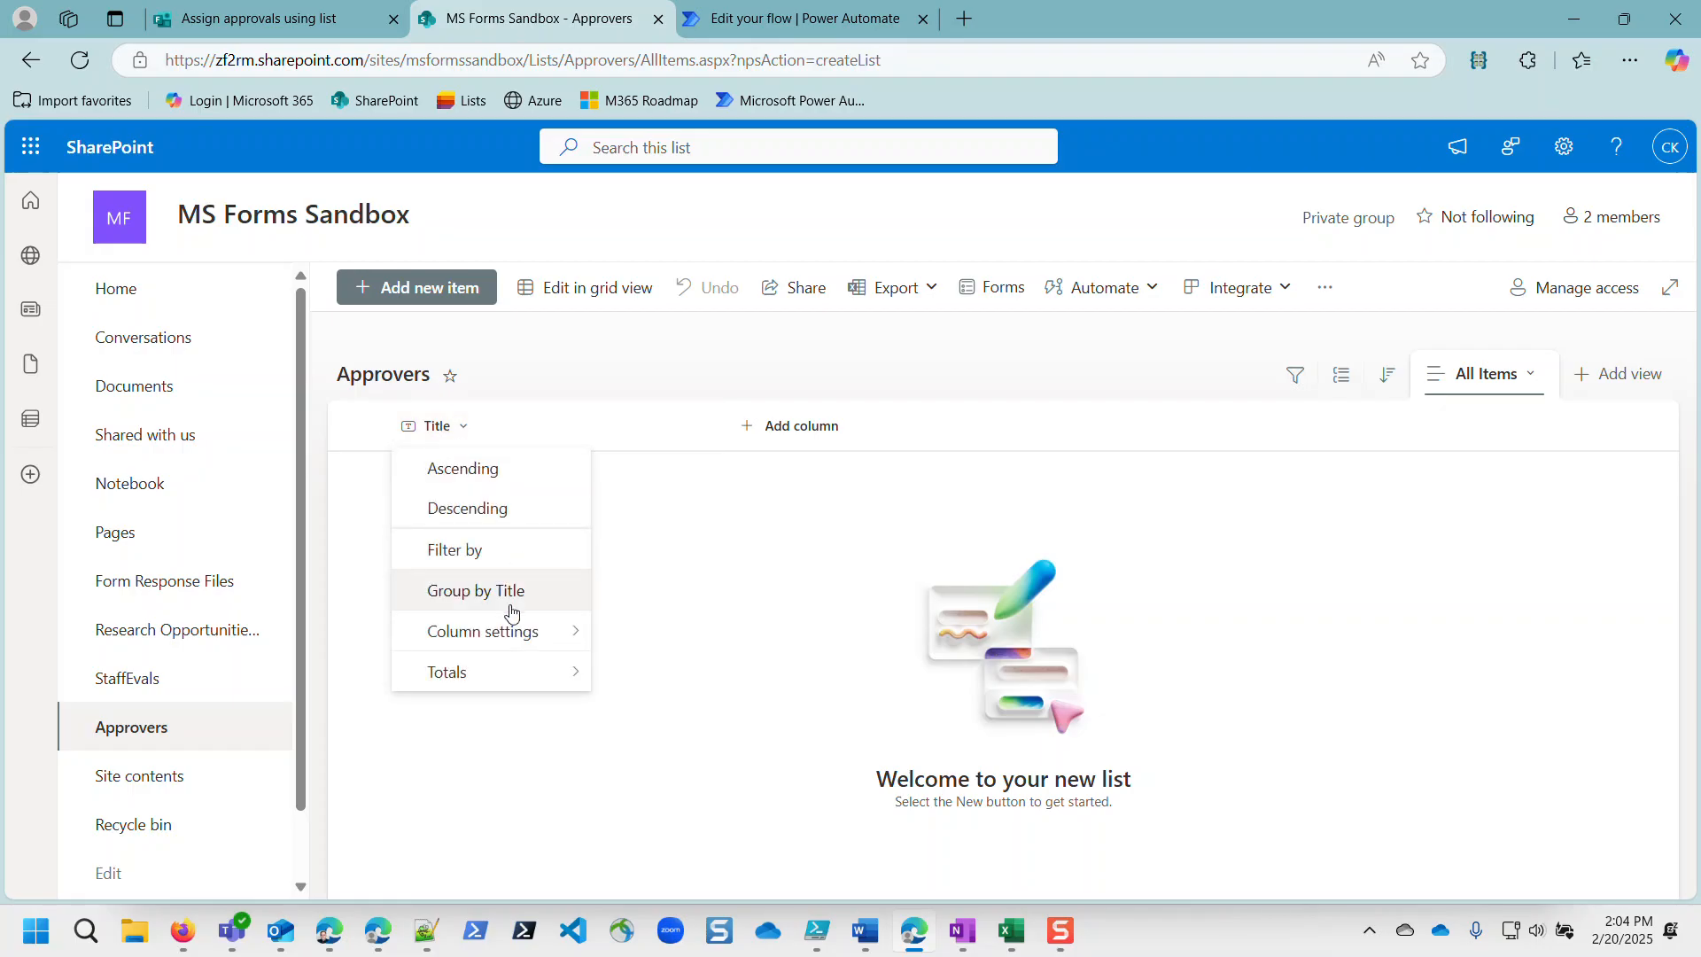
mouse_move(509, 631)
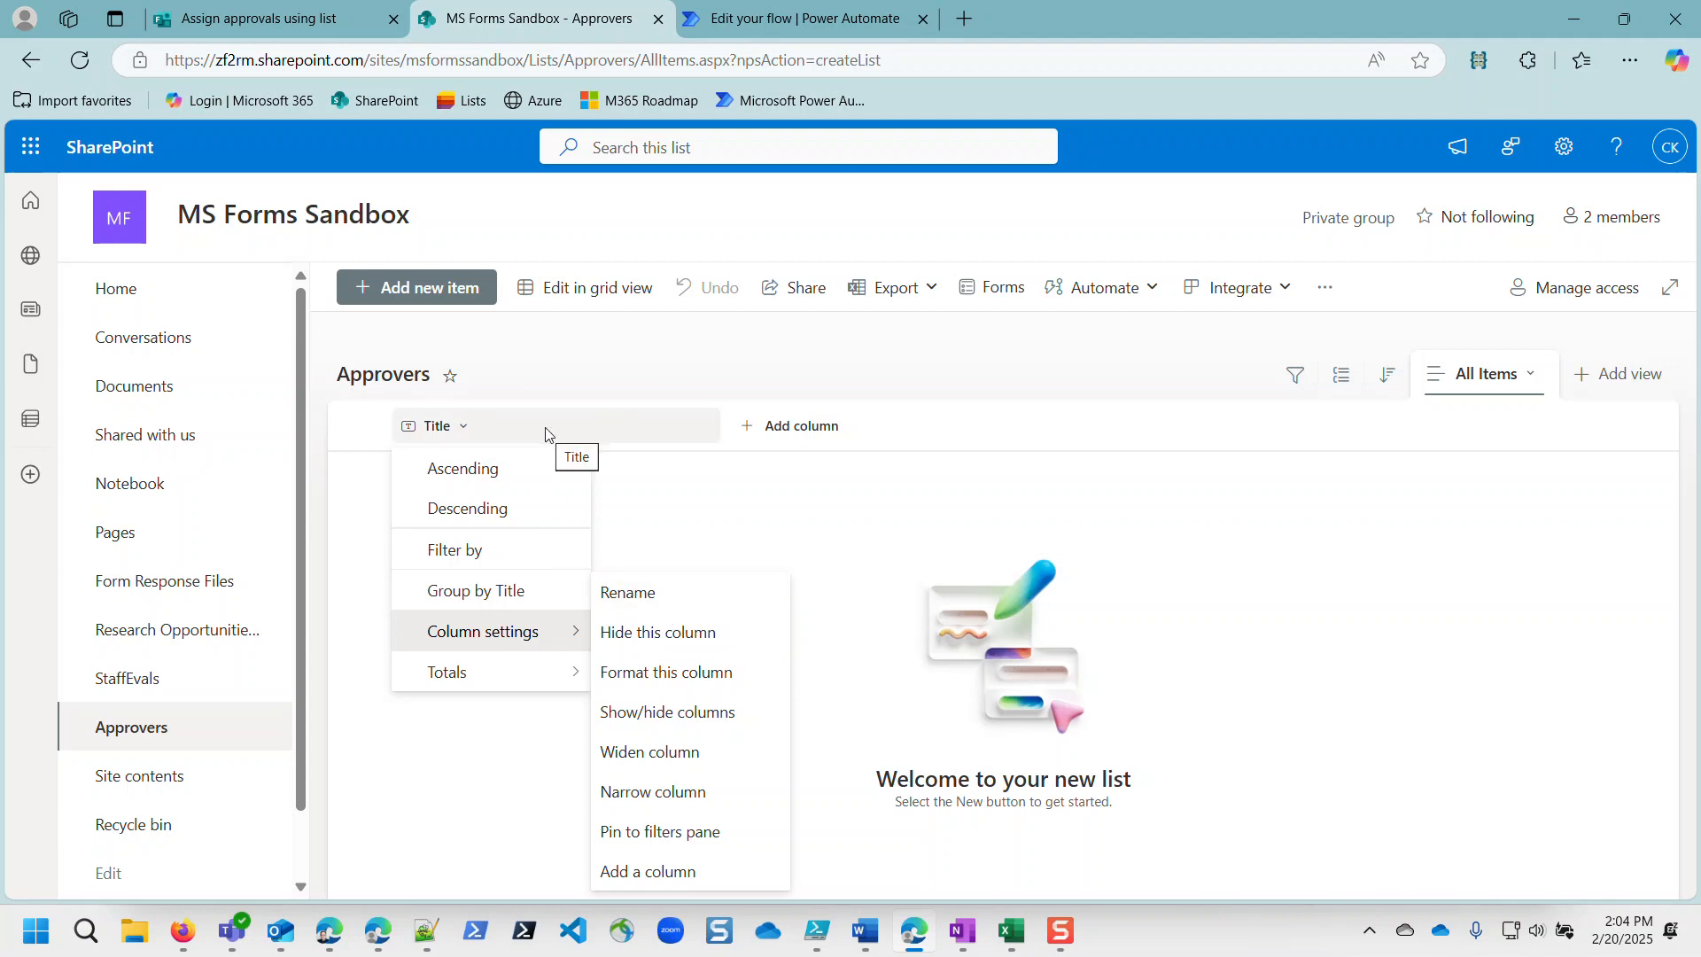
left_click(785, 427)
left_click(788, 428)
left_click(780, 426)
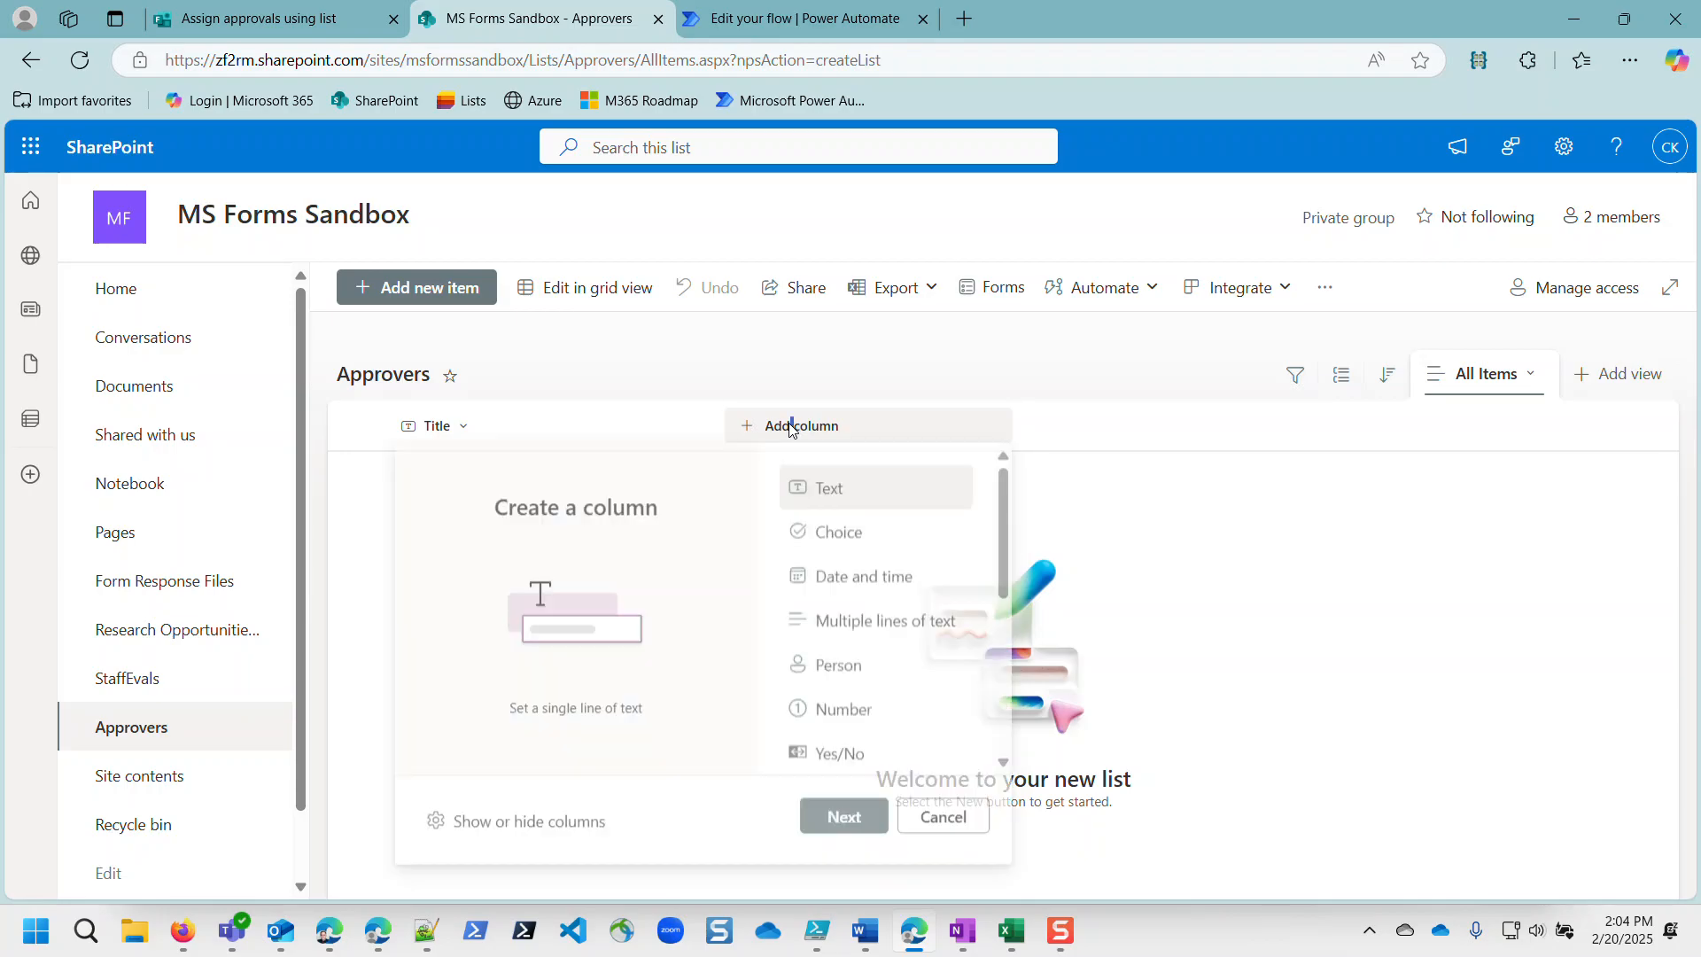
left_click(838, 674)
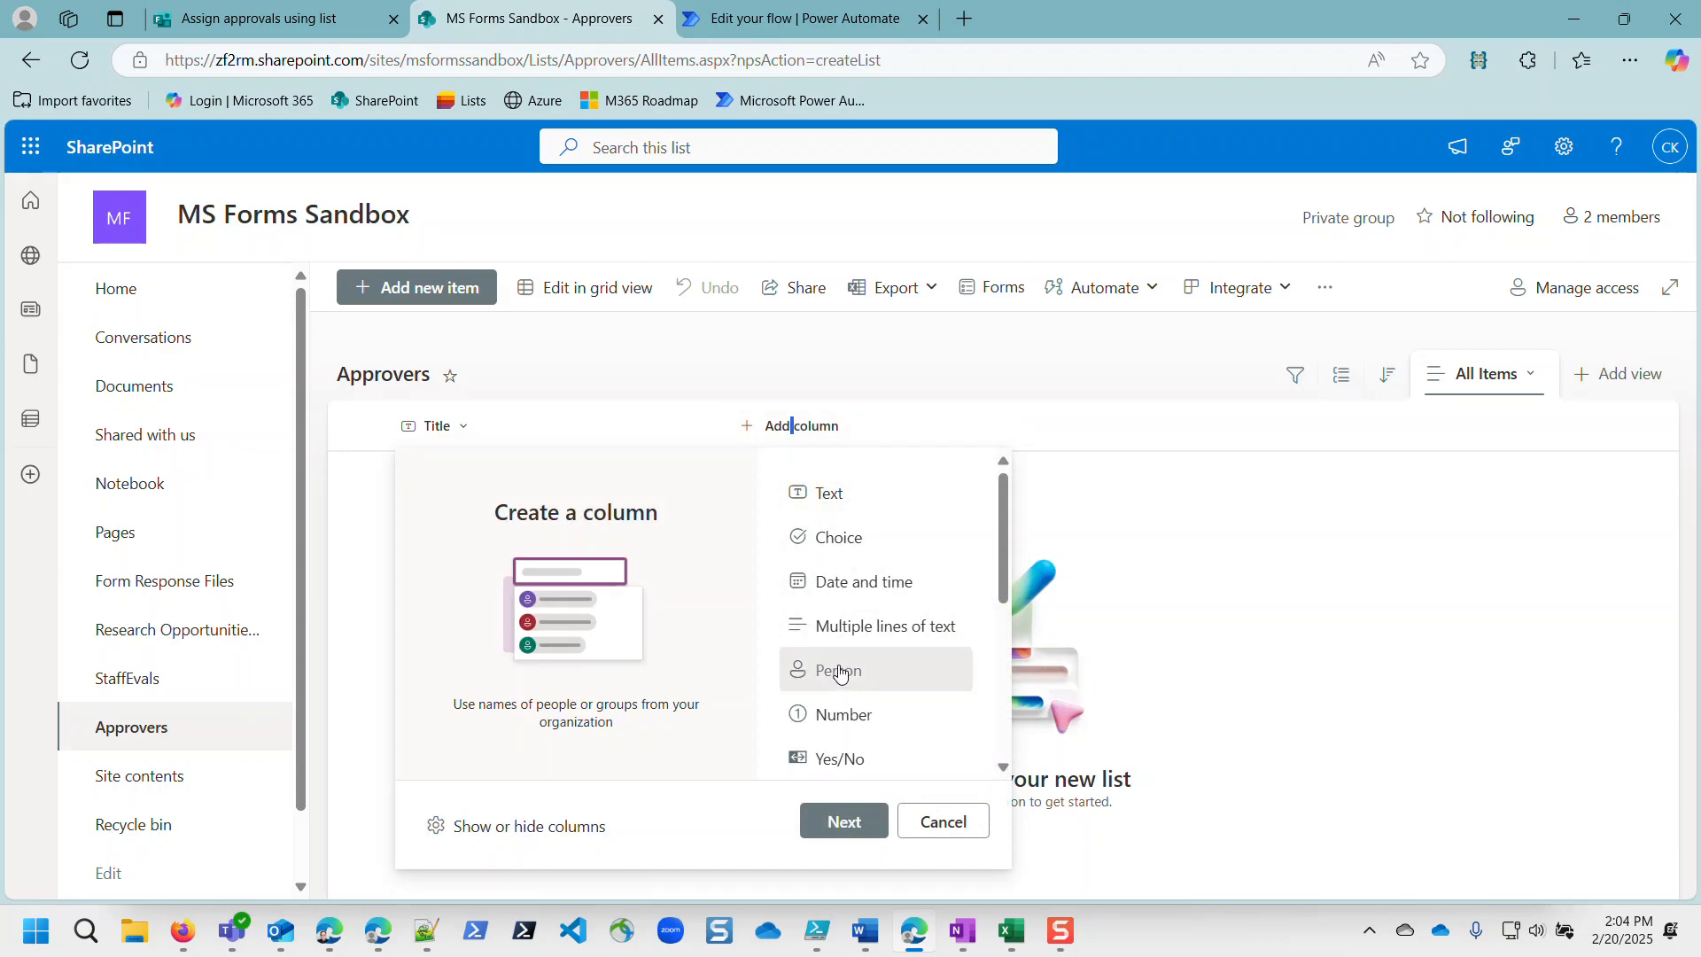
left_click(843, 819)
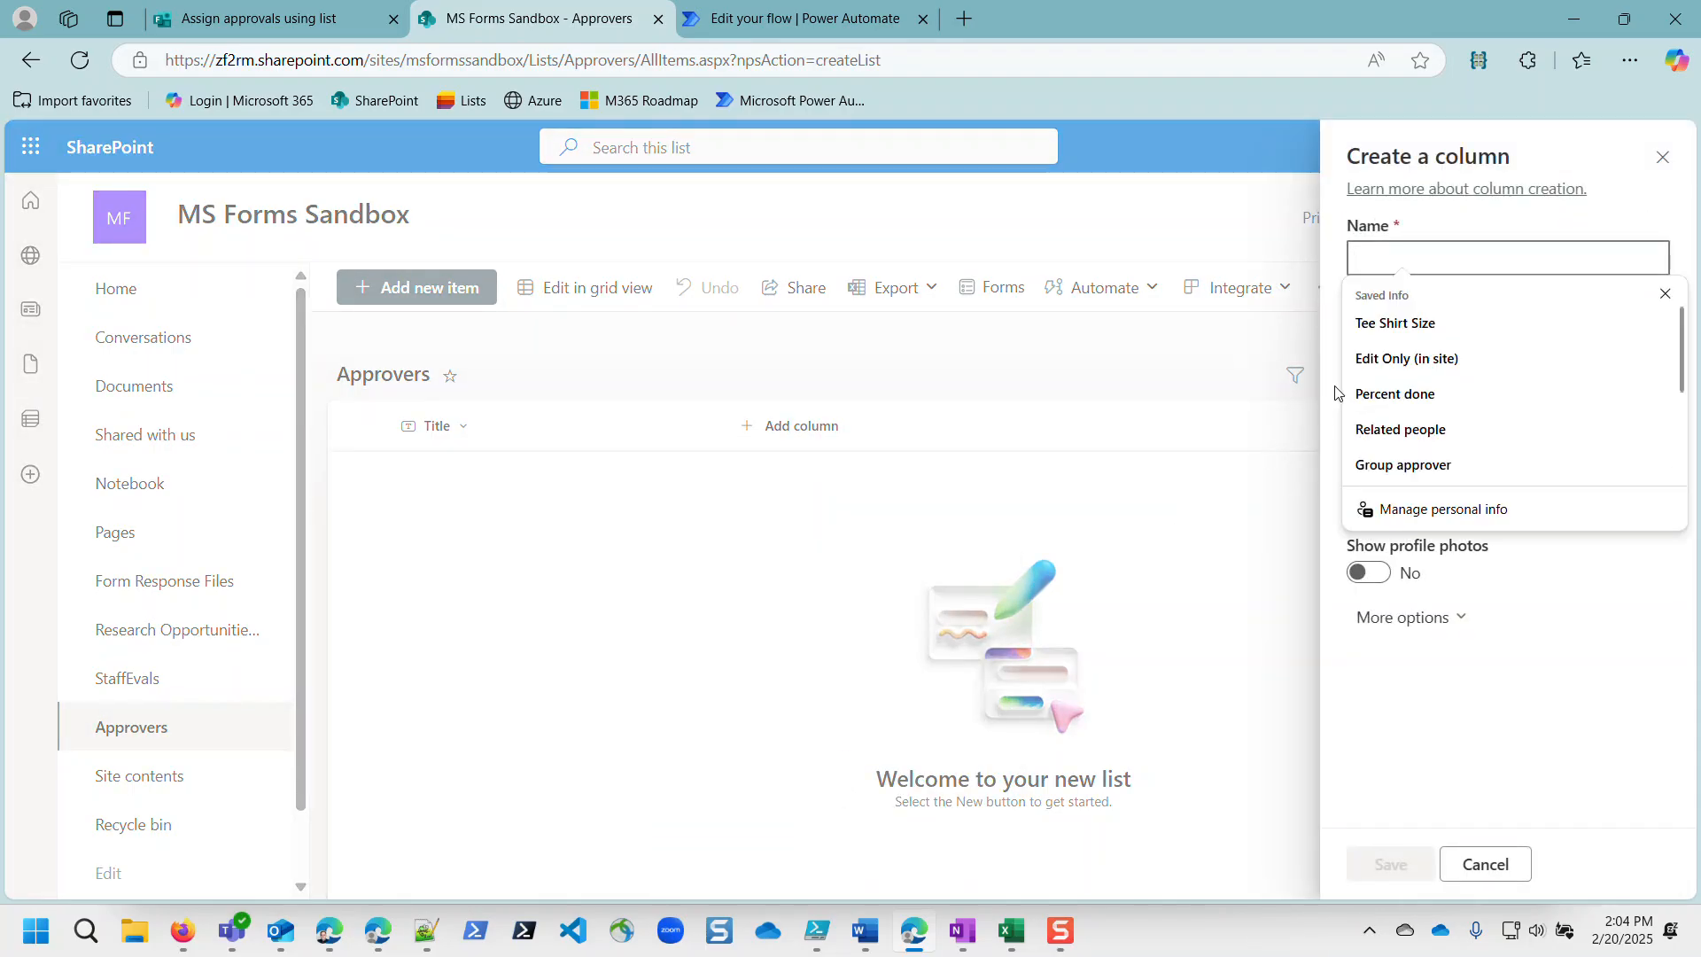
type("Email")
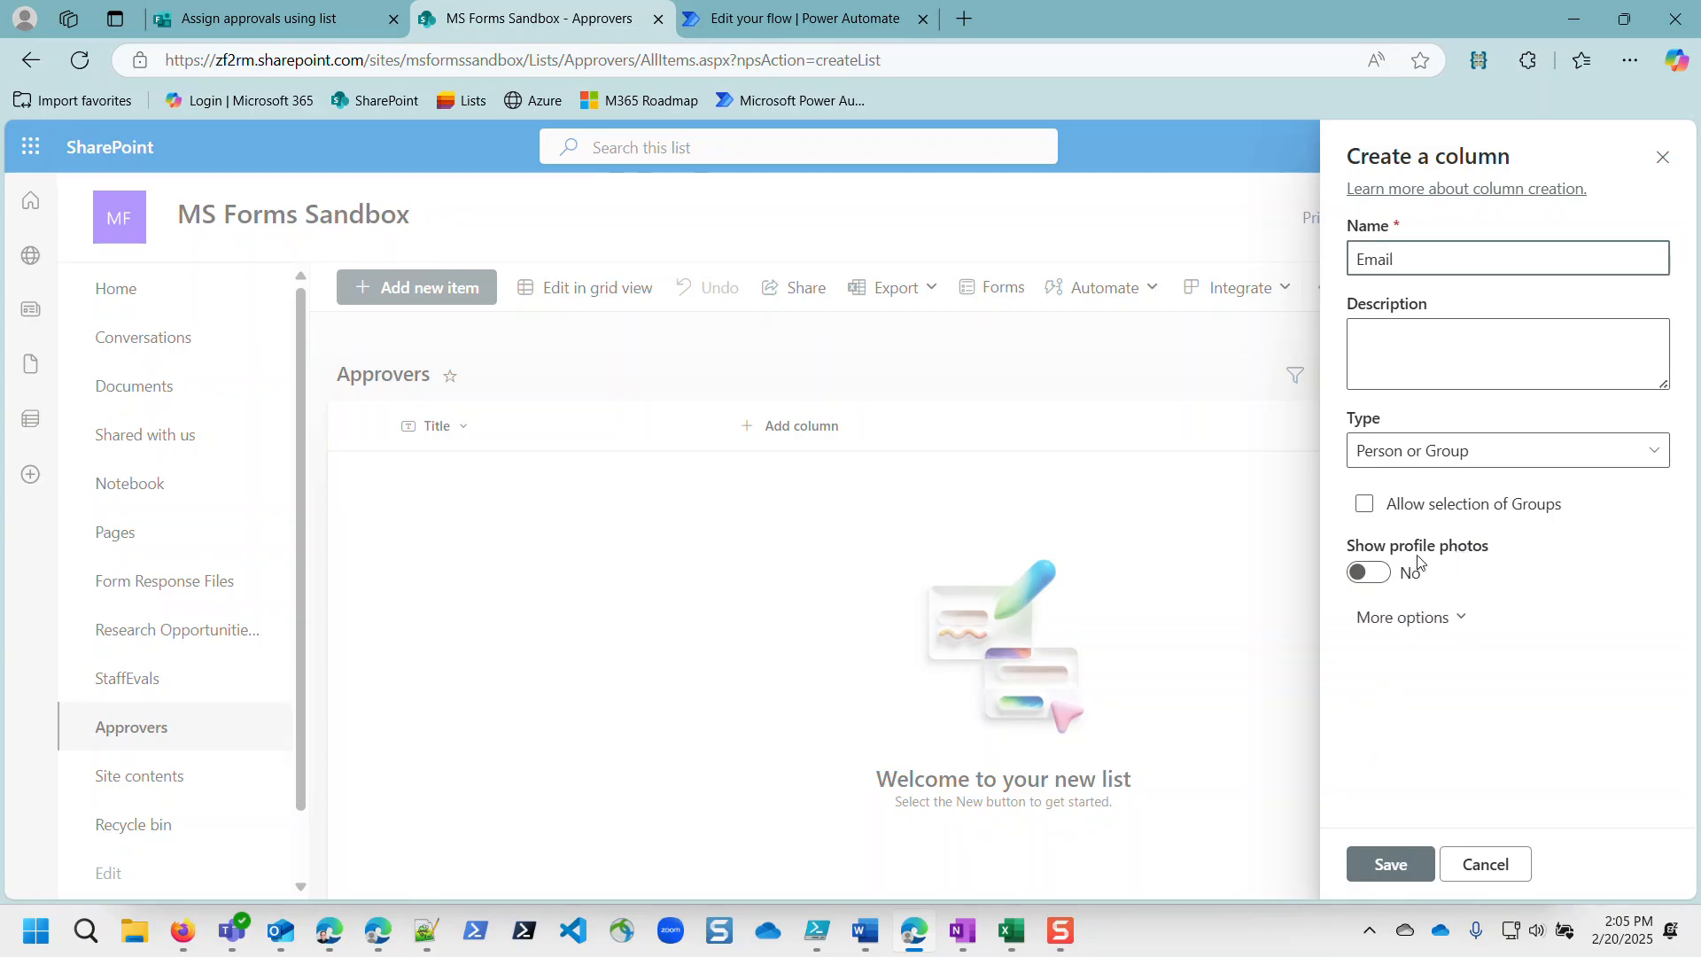
left_click(1416, 625)
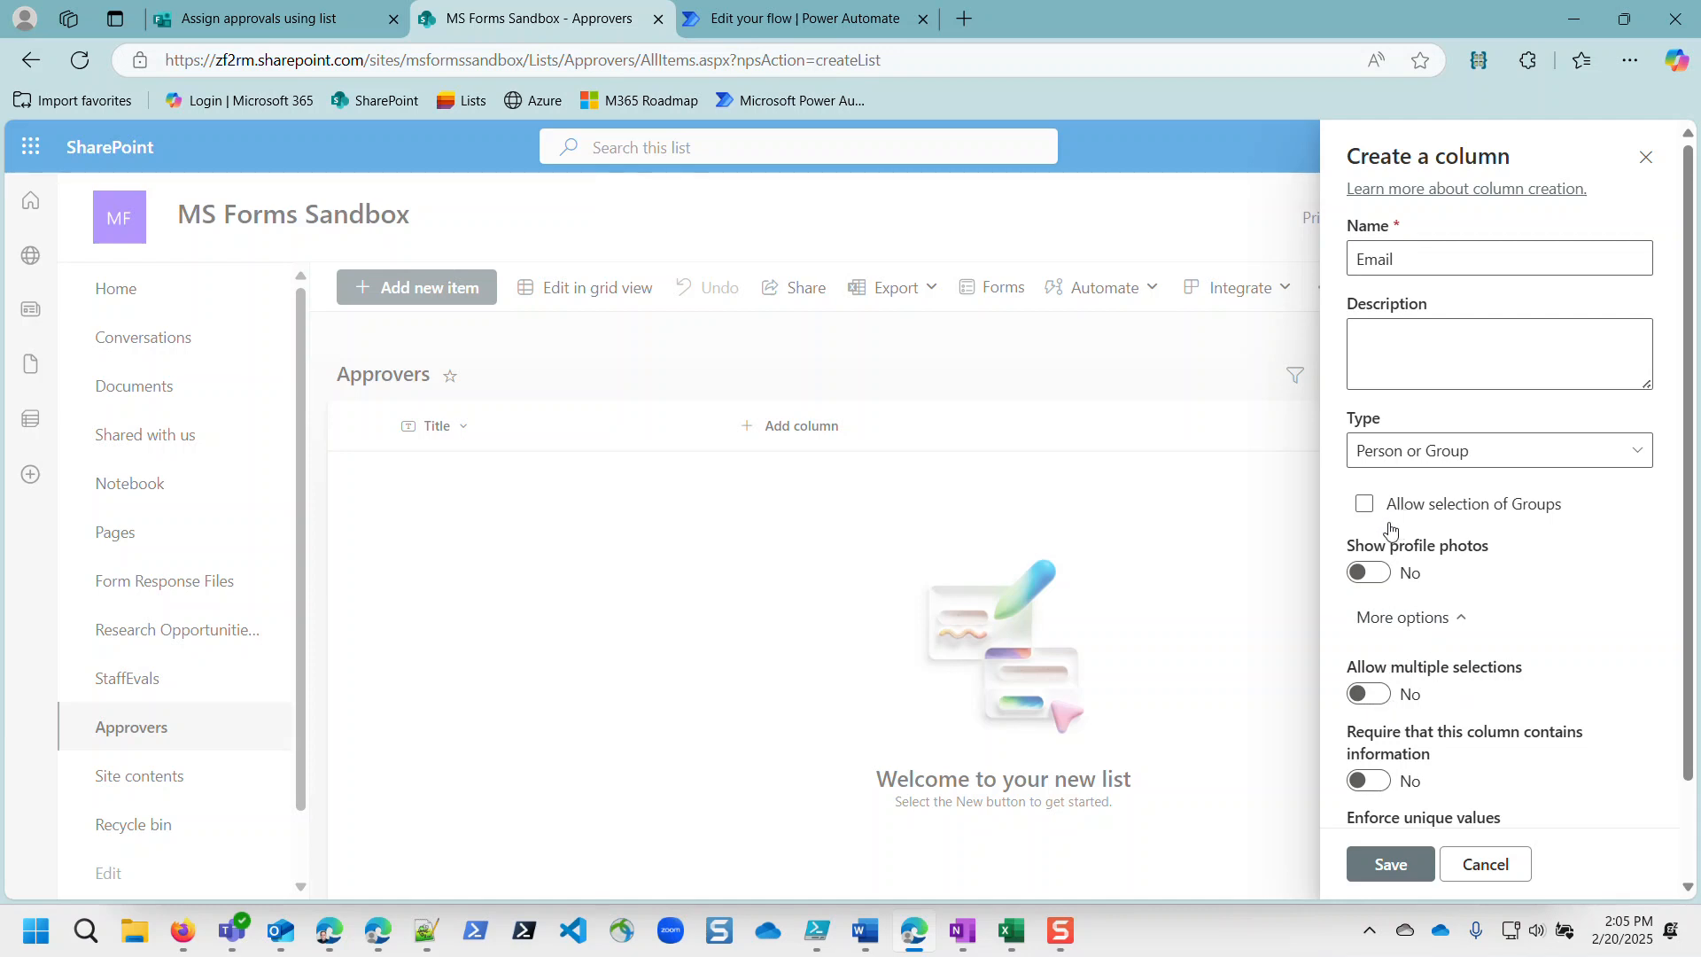
left_click(1389, 864)
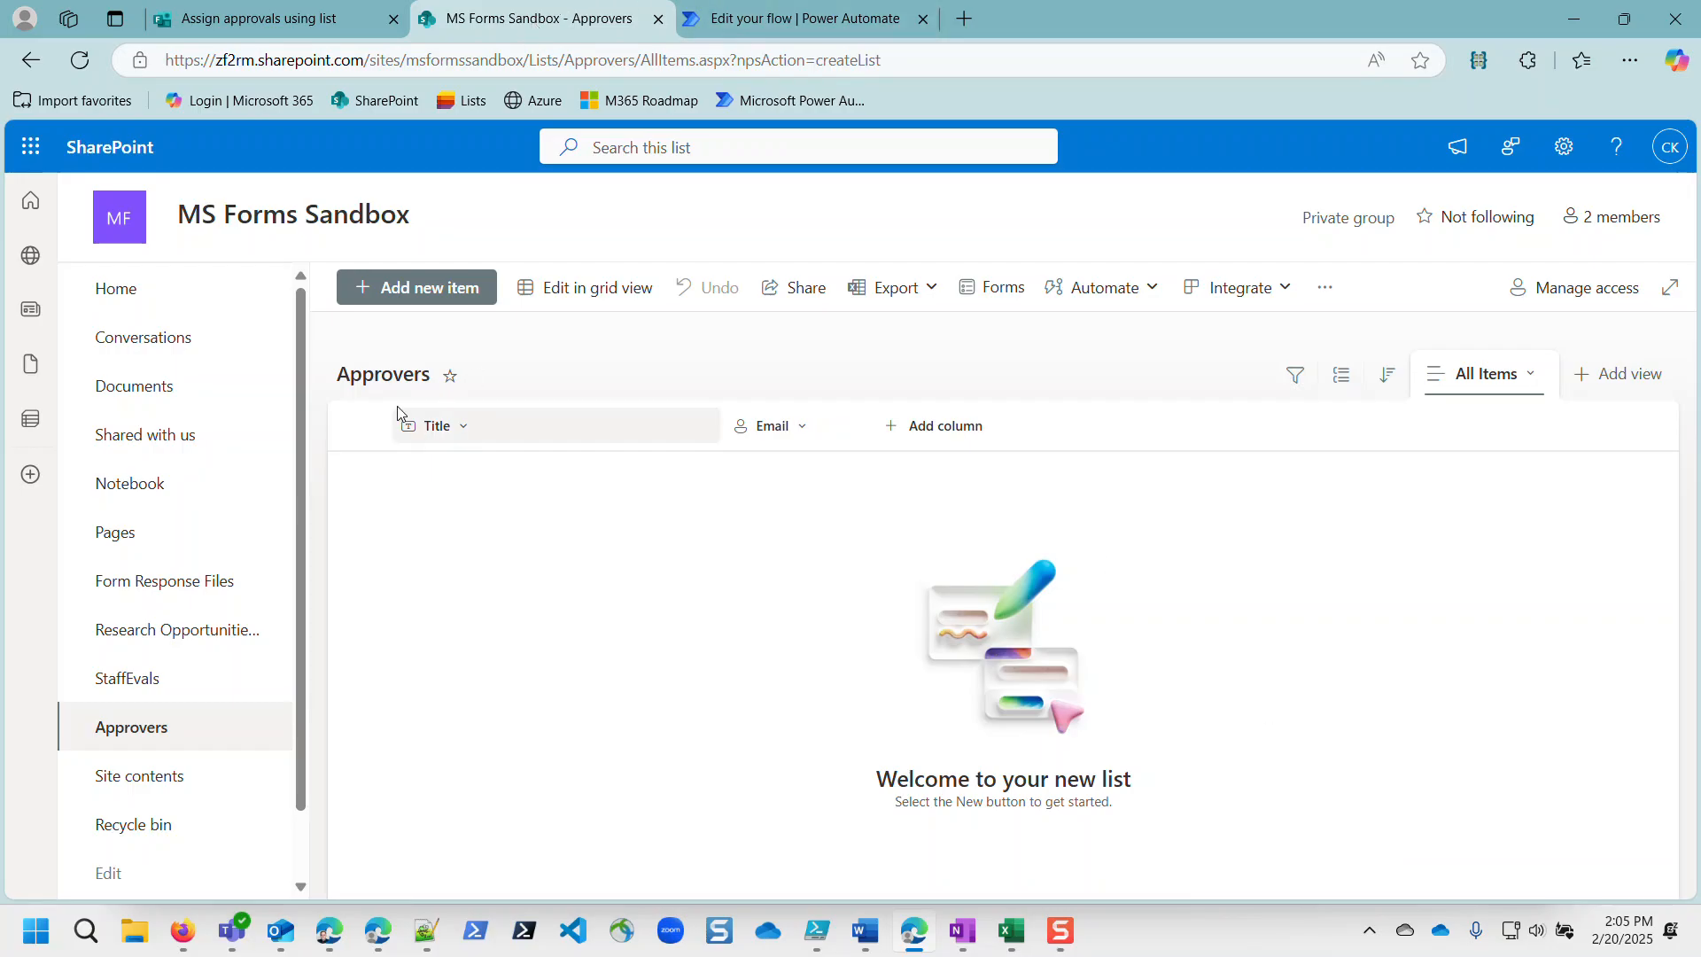
left_click(631, 286)
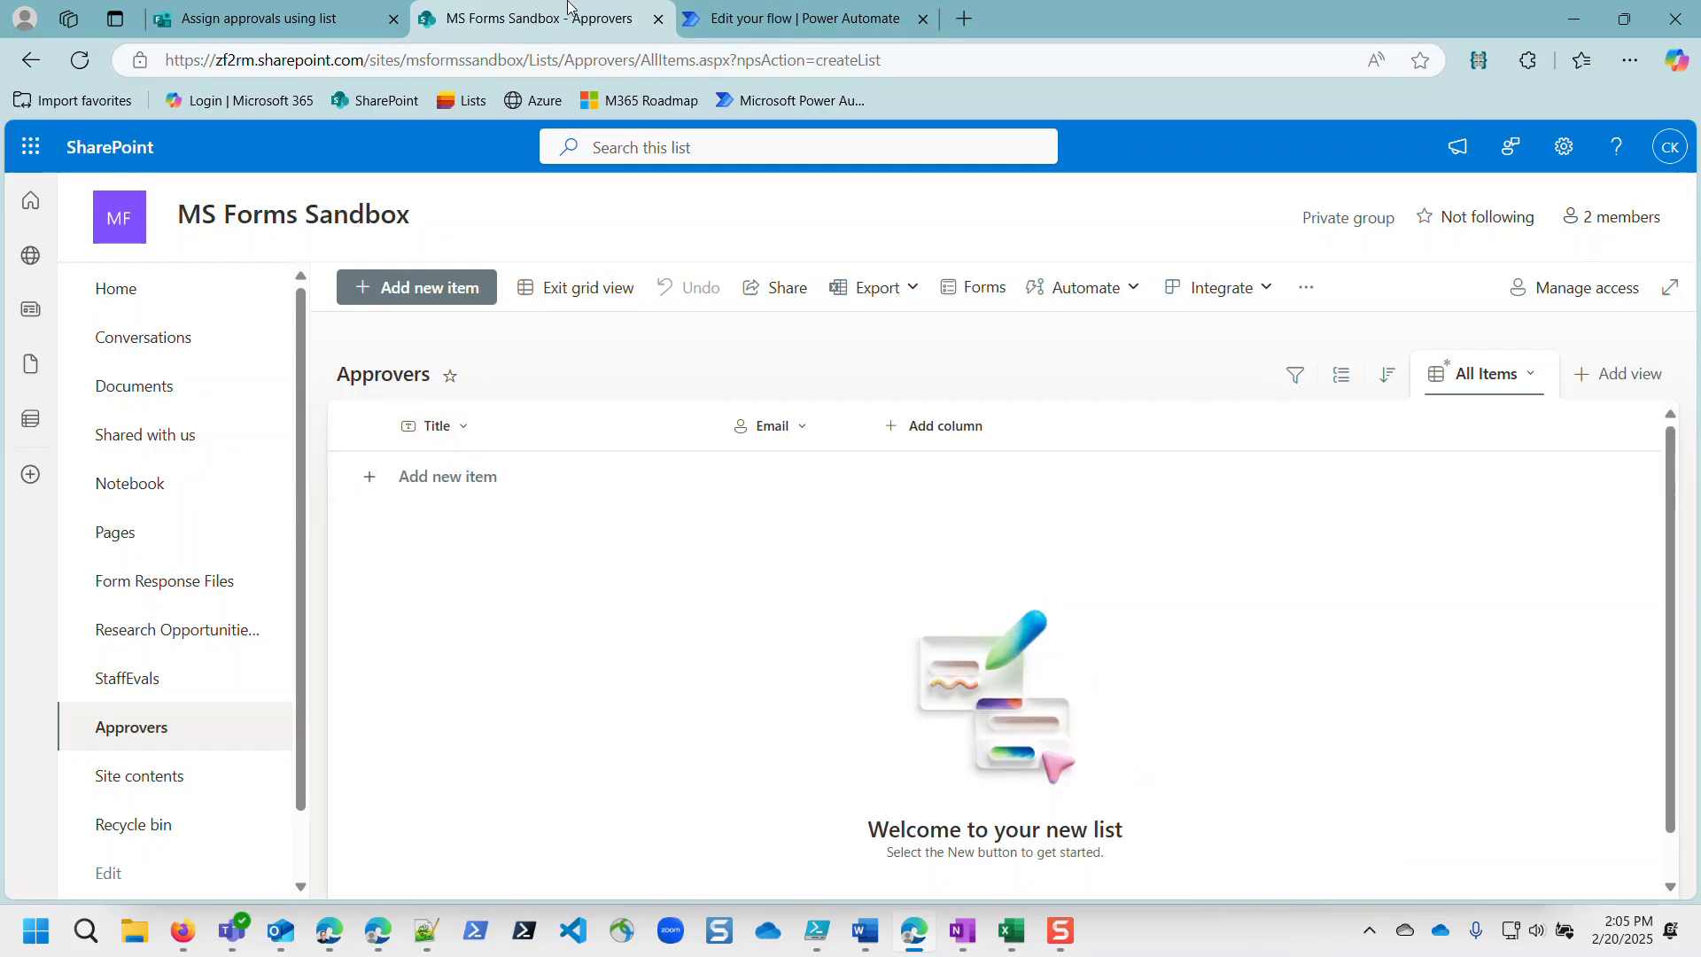
Step: Copy the first approver's name from the form into a new row's Title and set their Email person
left_click(257, 19)
left_click_drag(479, 550, 600, 597)
key("ctrl+c")
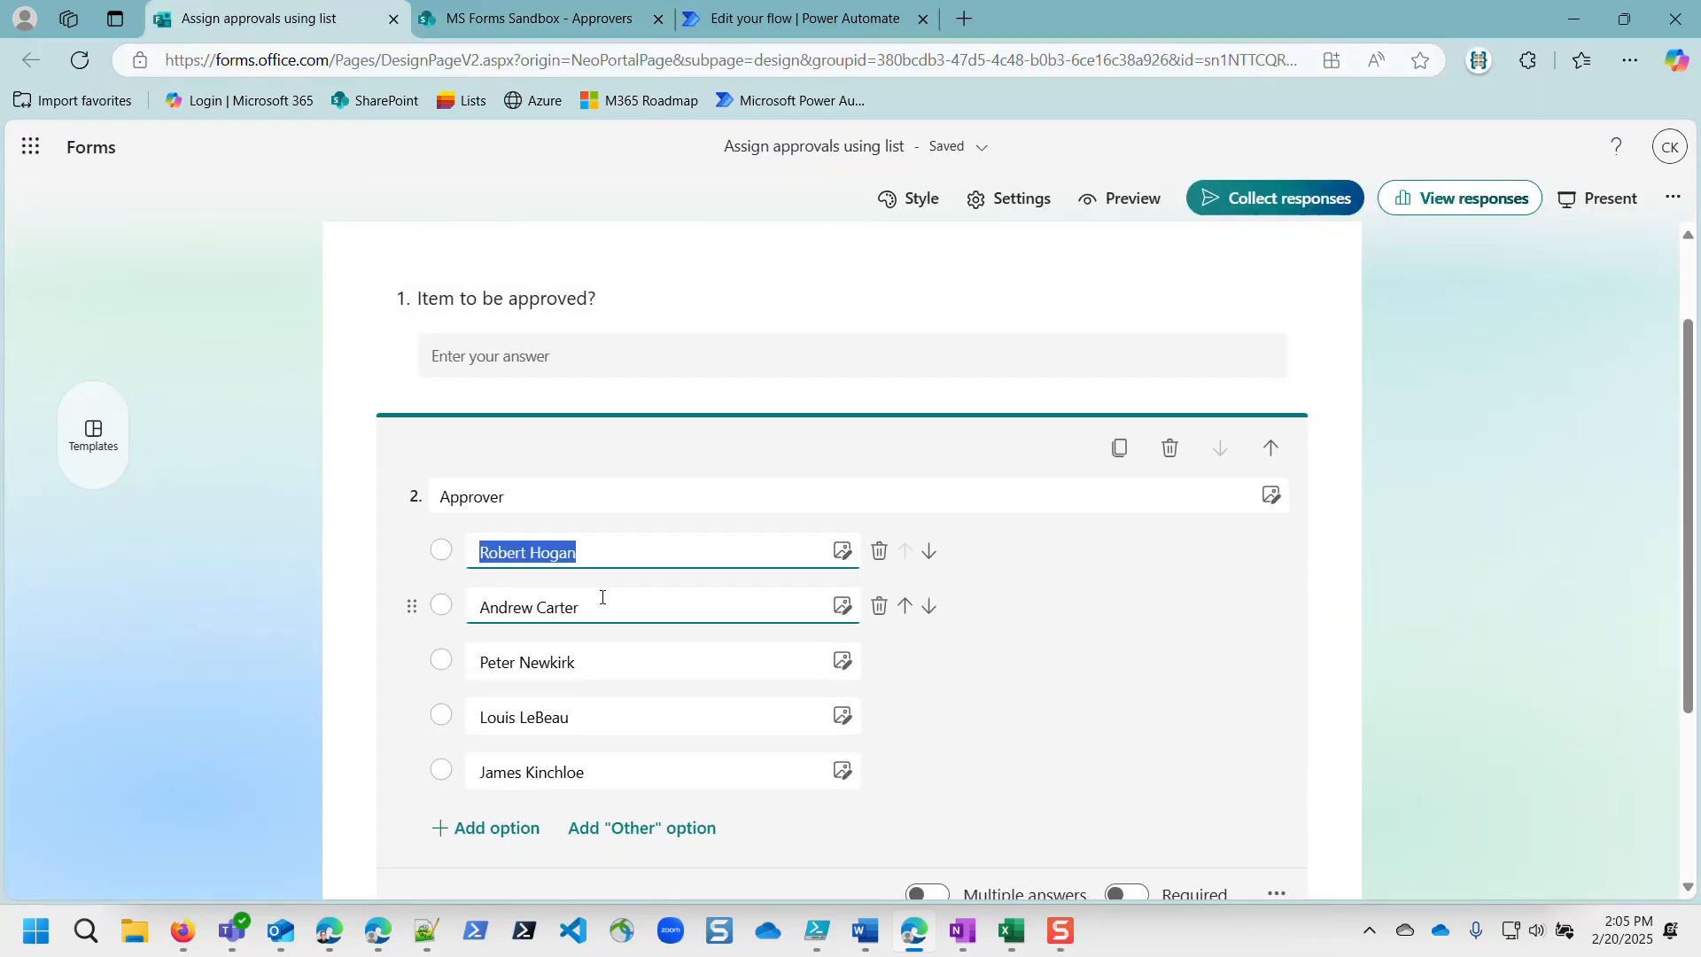
left_click(532, 18)
left_click(487, 468)
key("ctrl+v")
left_click(753, 470)
left_click(782, 472)
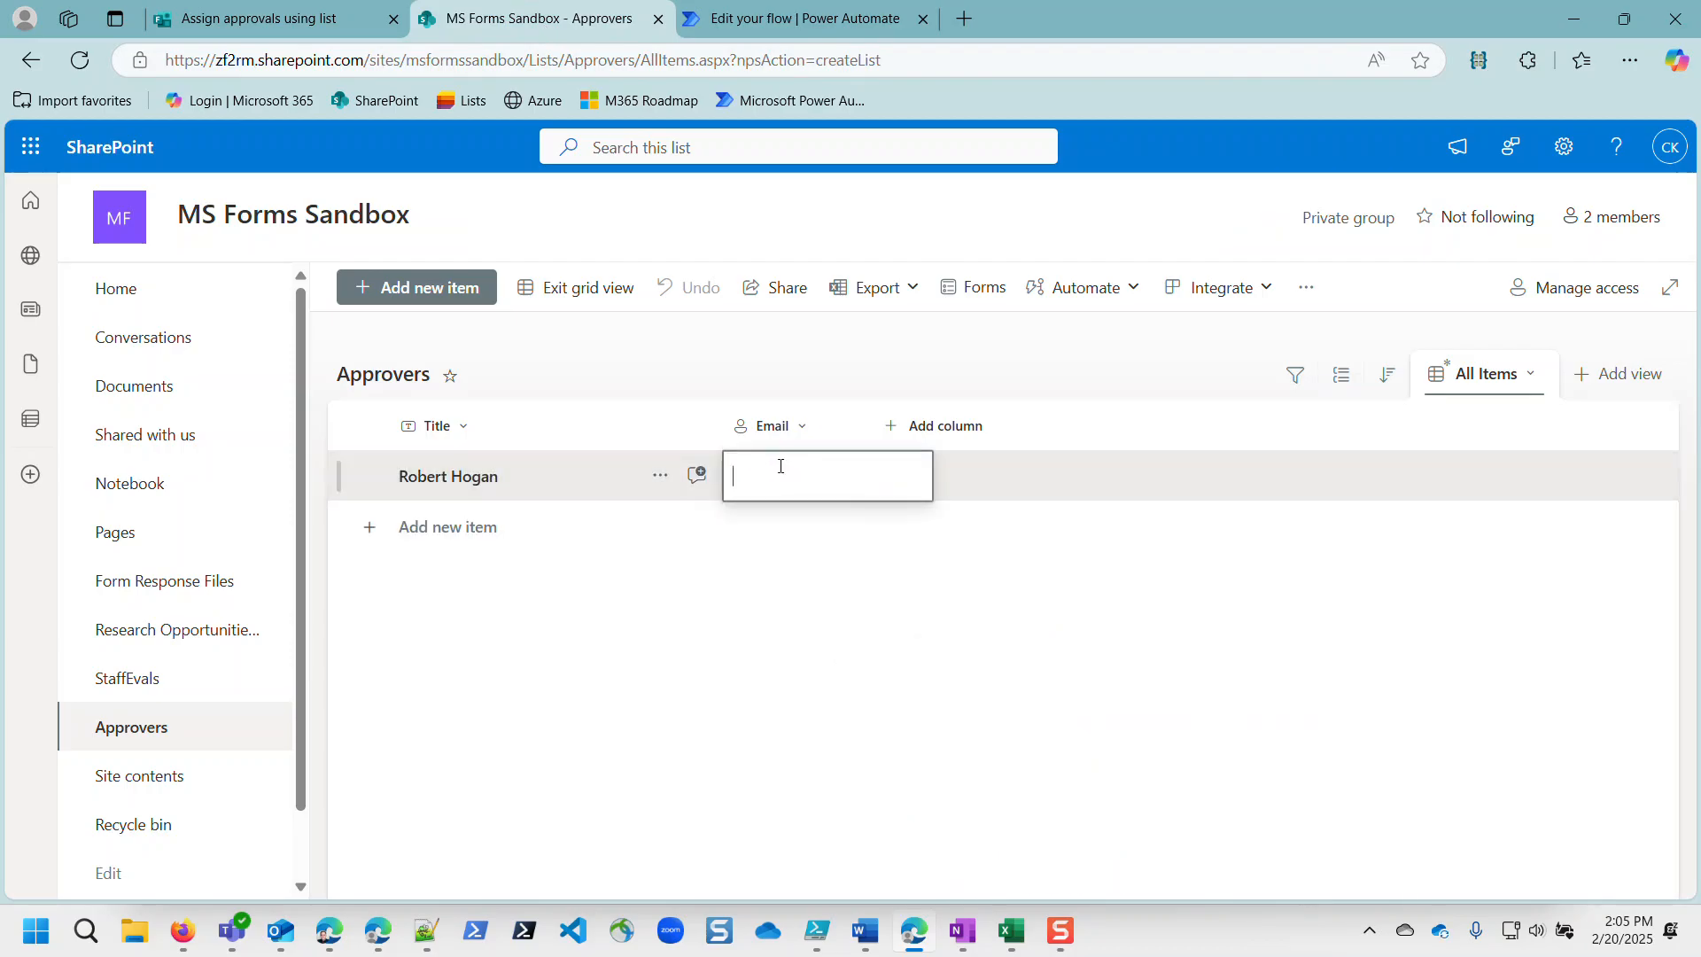
type("rho")
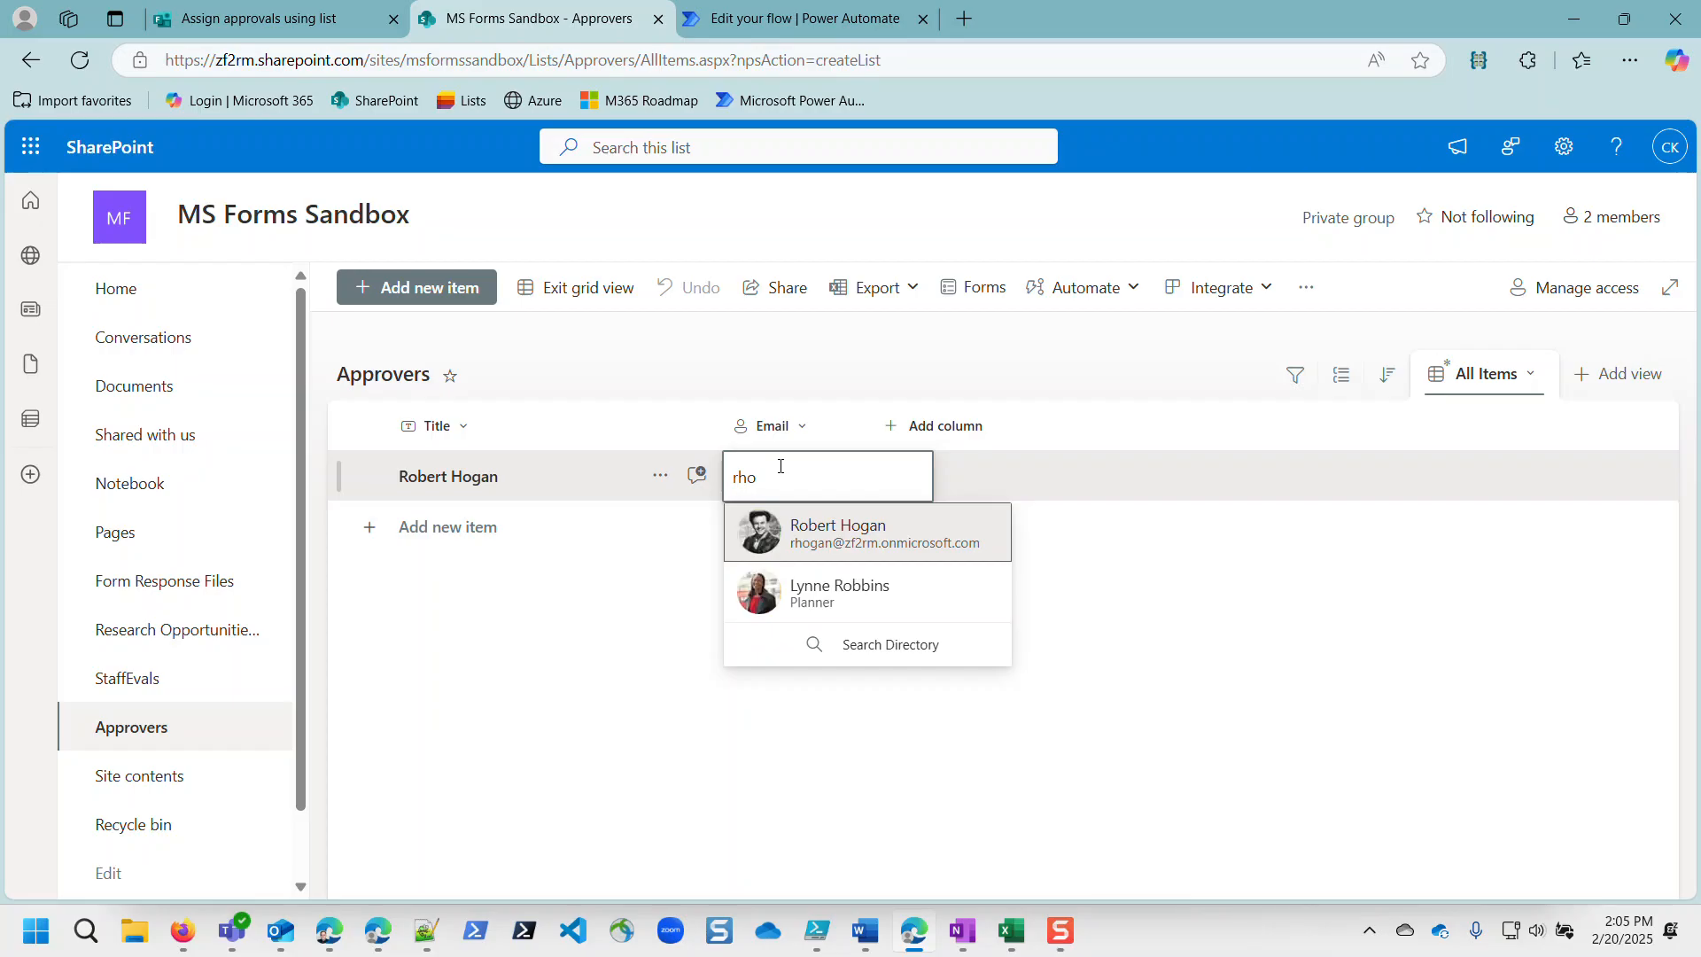
left_click(840, 532)
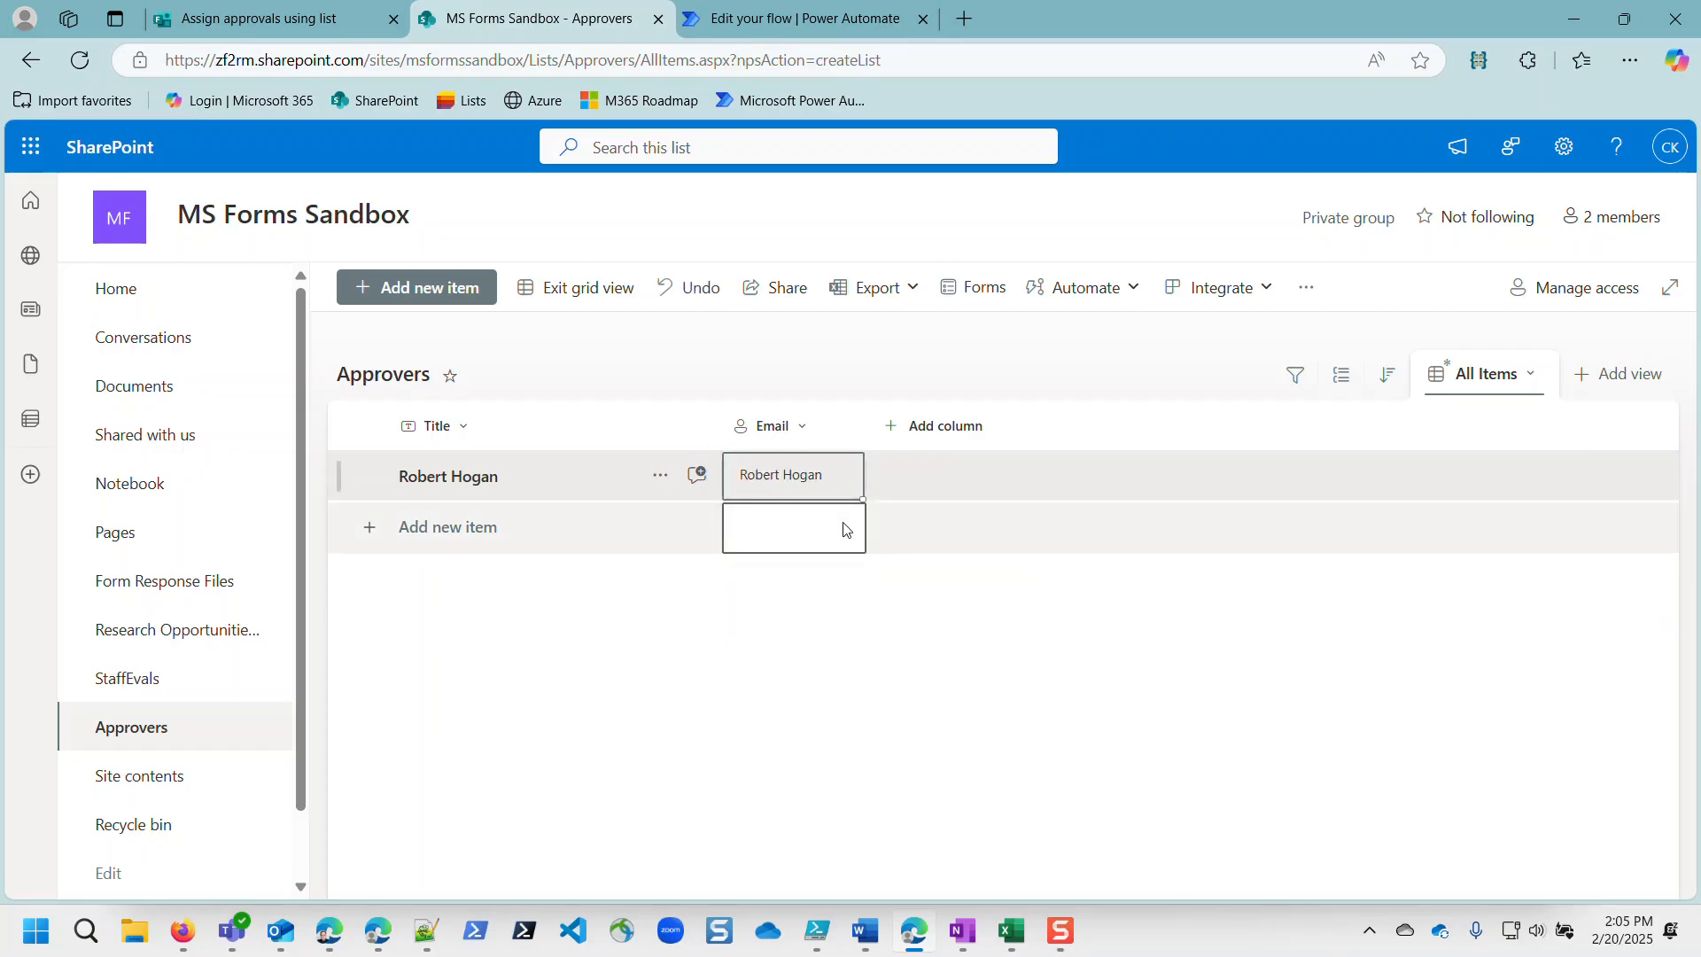
Step: Add a second row with the second approver's name and their matching Email person
left_click(538, 533)
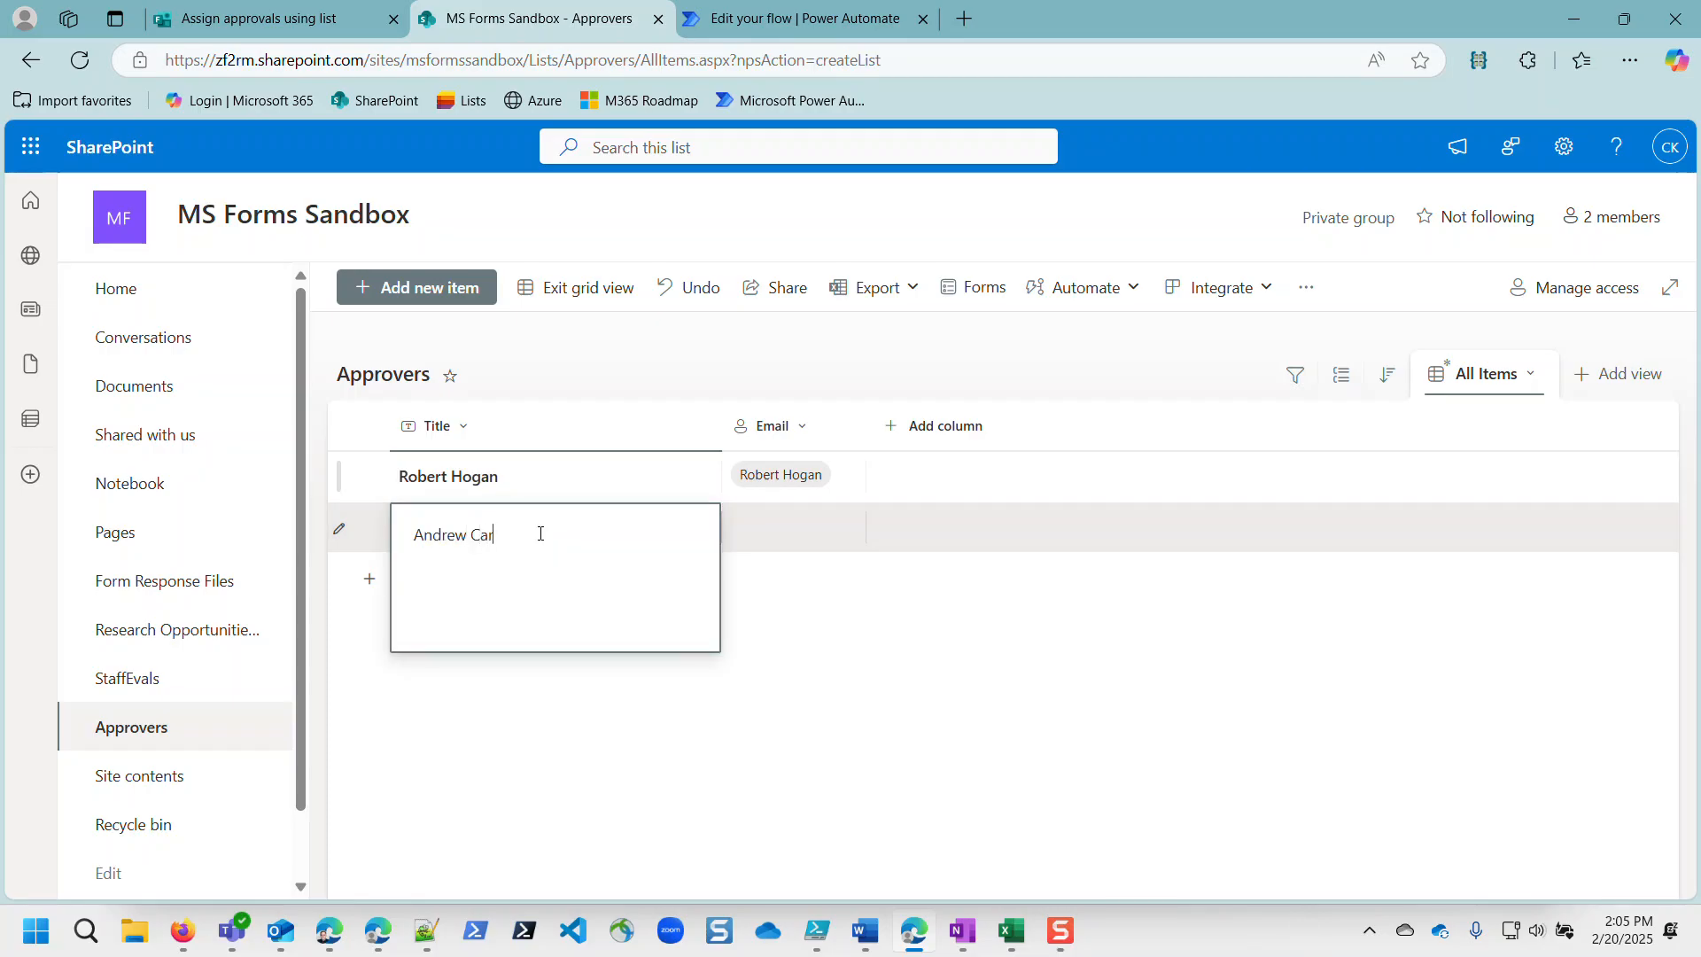
key("Tab")
type("ac")
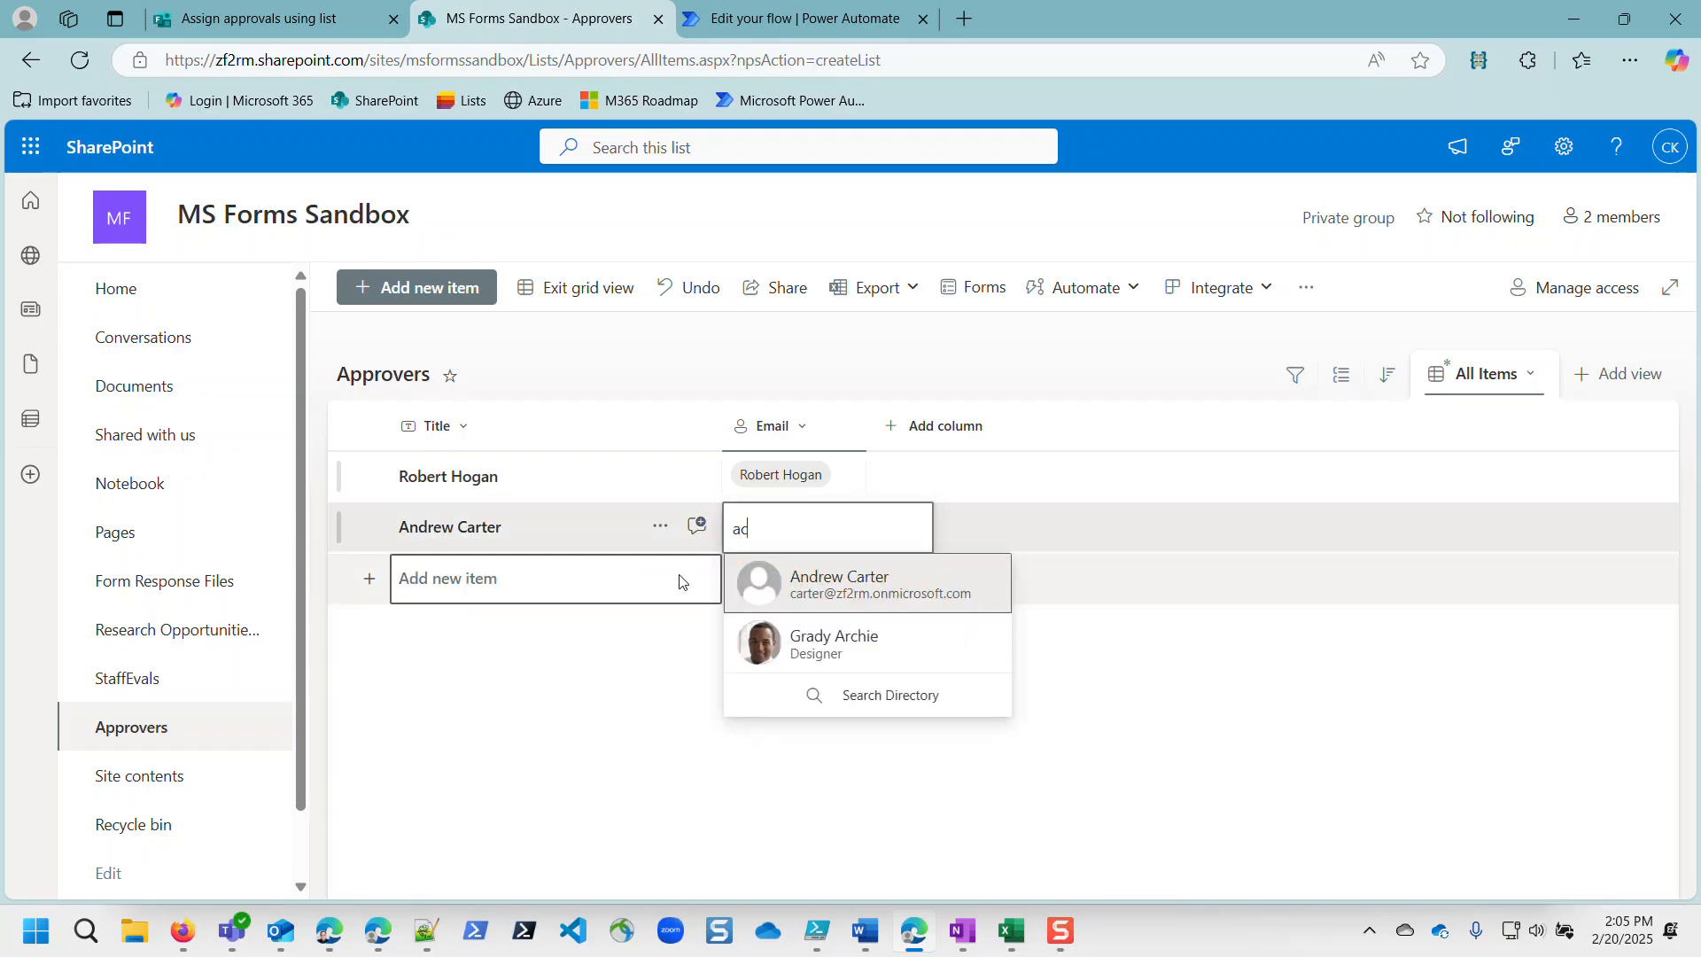
left_click(801, 581)
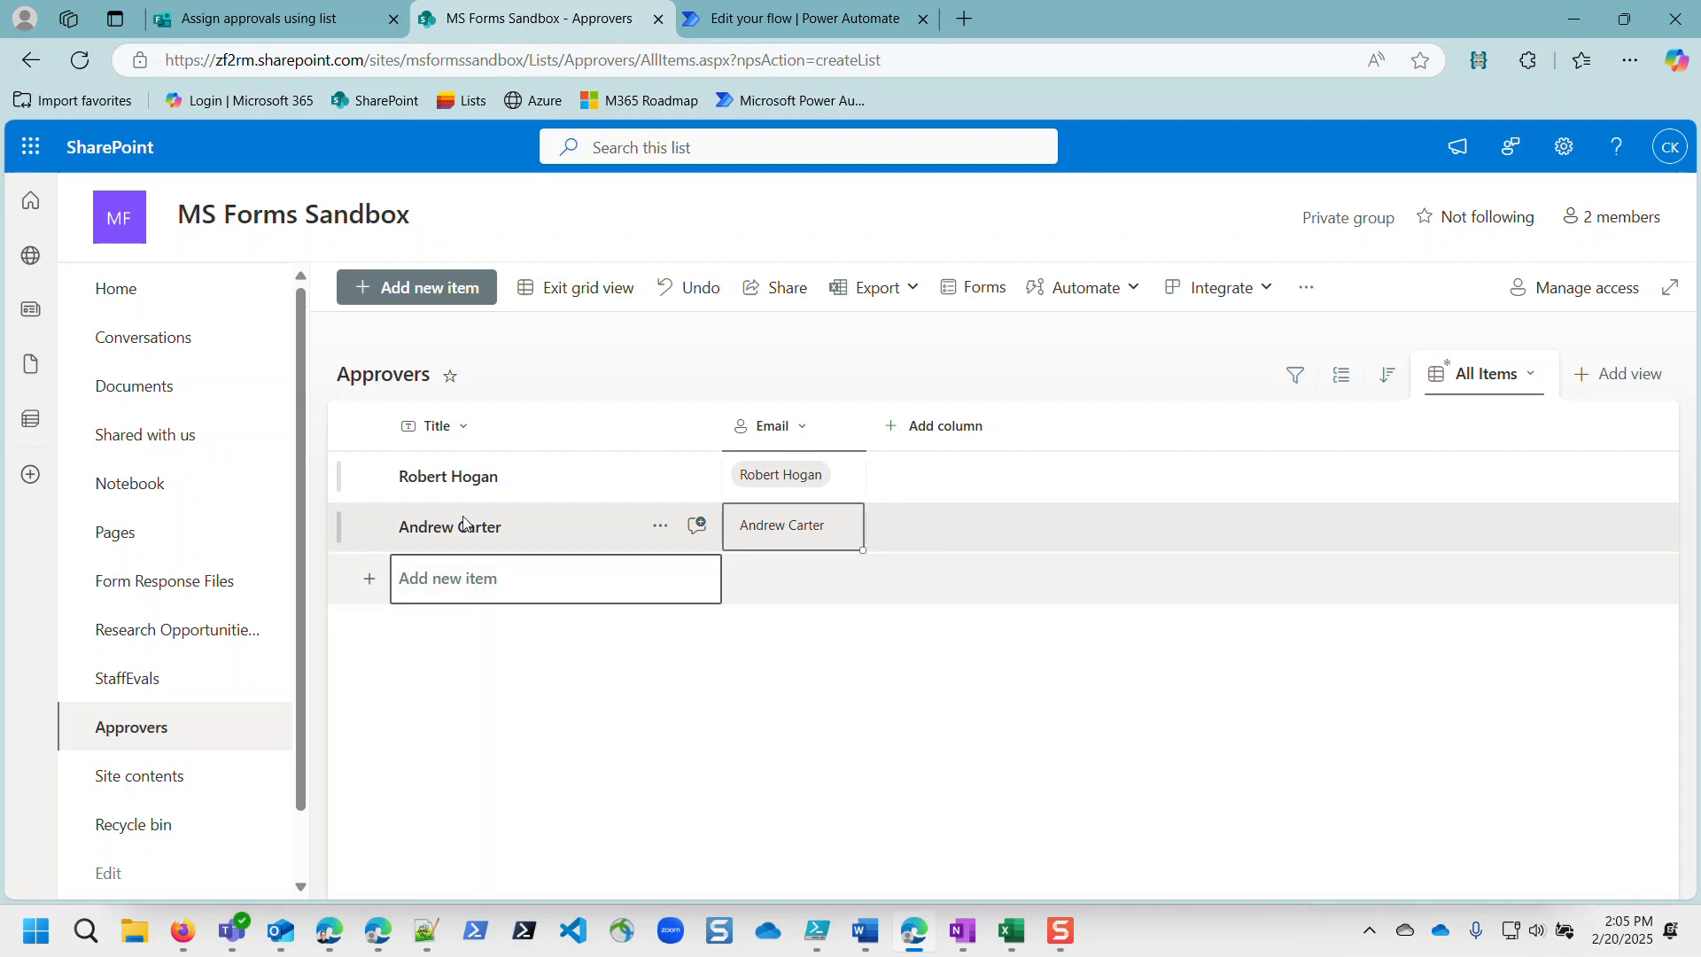
Step: Copy the third approver's name from the form into a new row and set their Email person
left_click(341, 21)
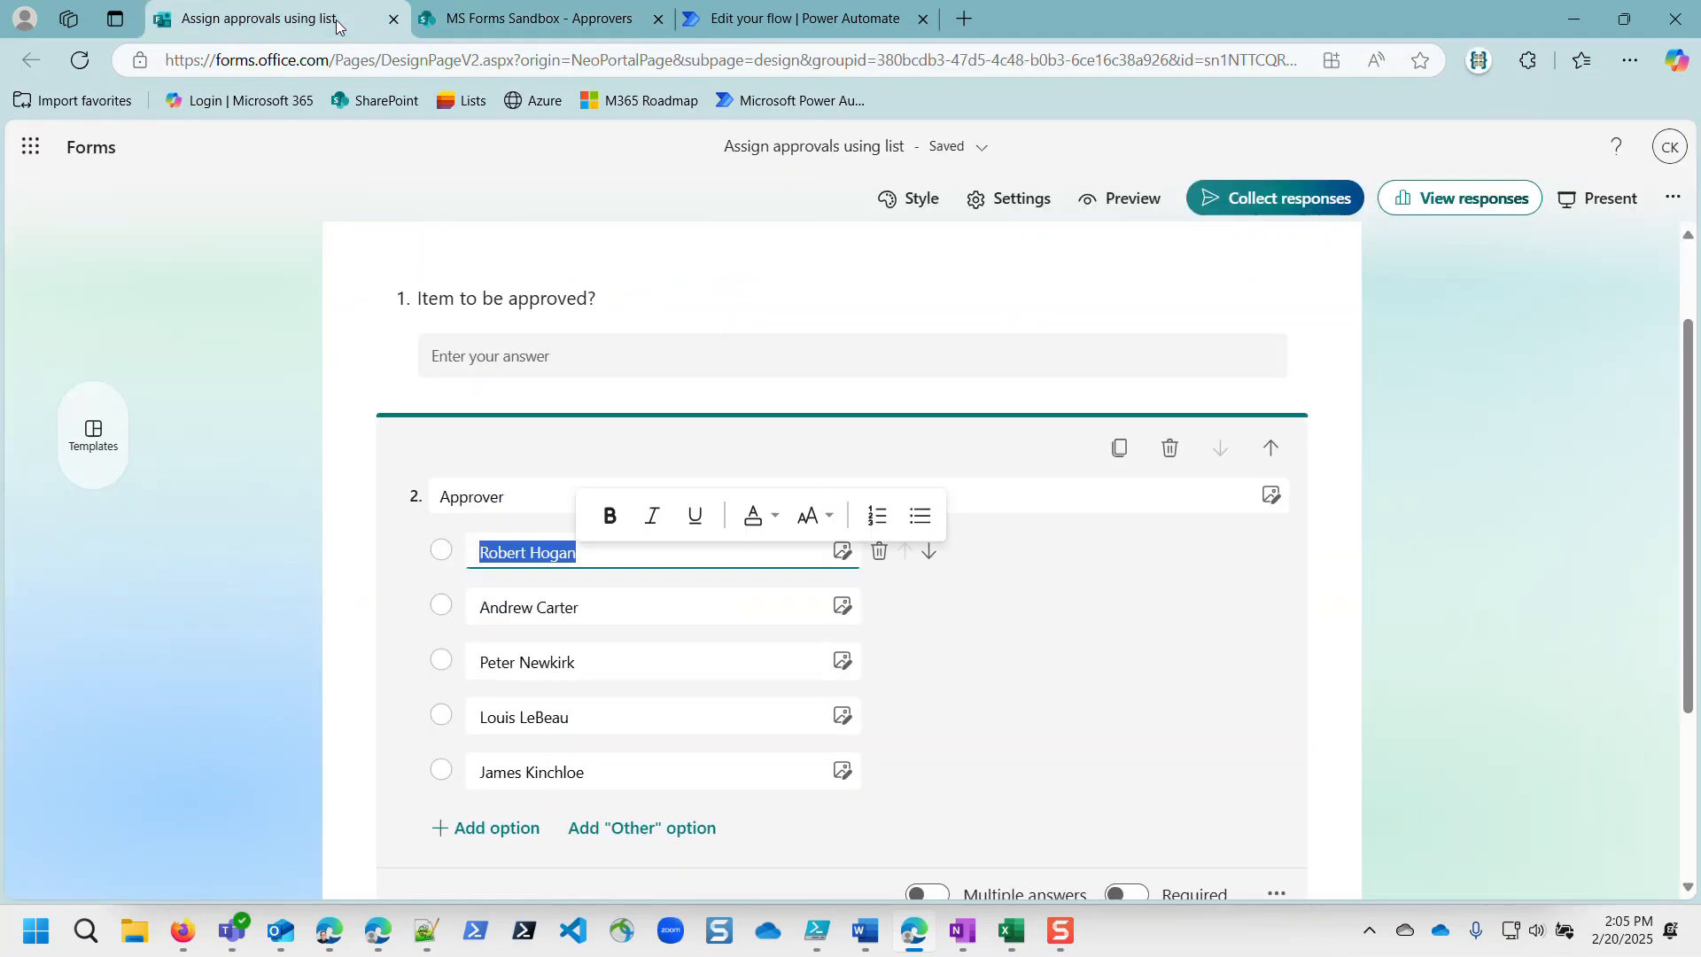
double_click(528, 664)
left_click_drag(486, 663, 596, 661)
key("ctrl+c")
left_click(501, 9)
left_click(476, 578)
key("ctrl+v")
left_click(794, 582)
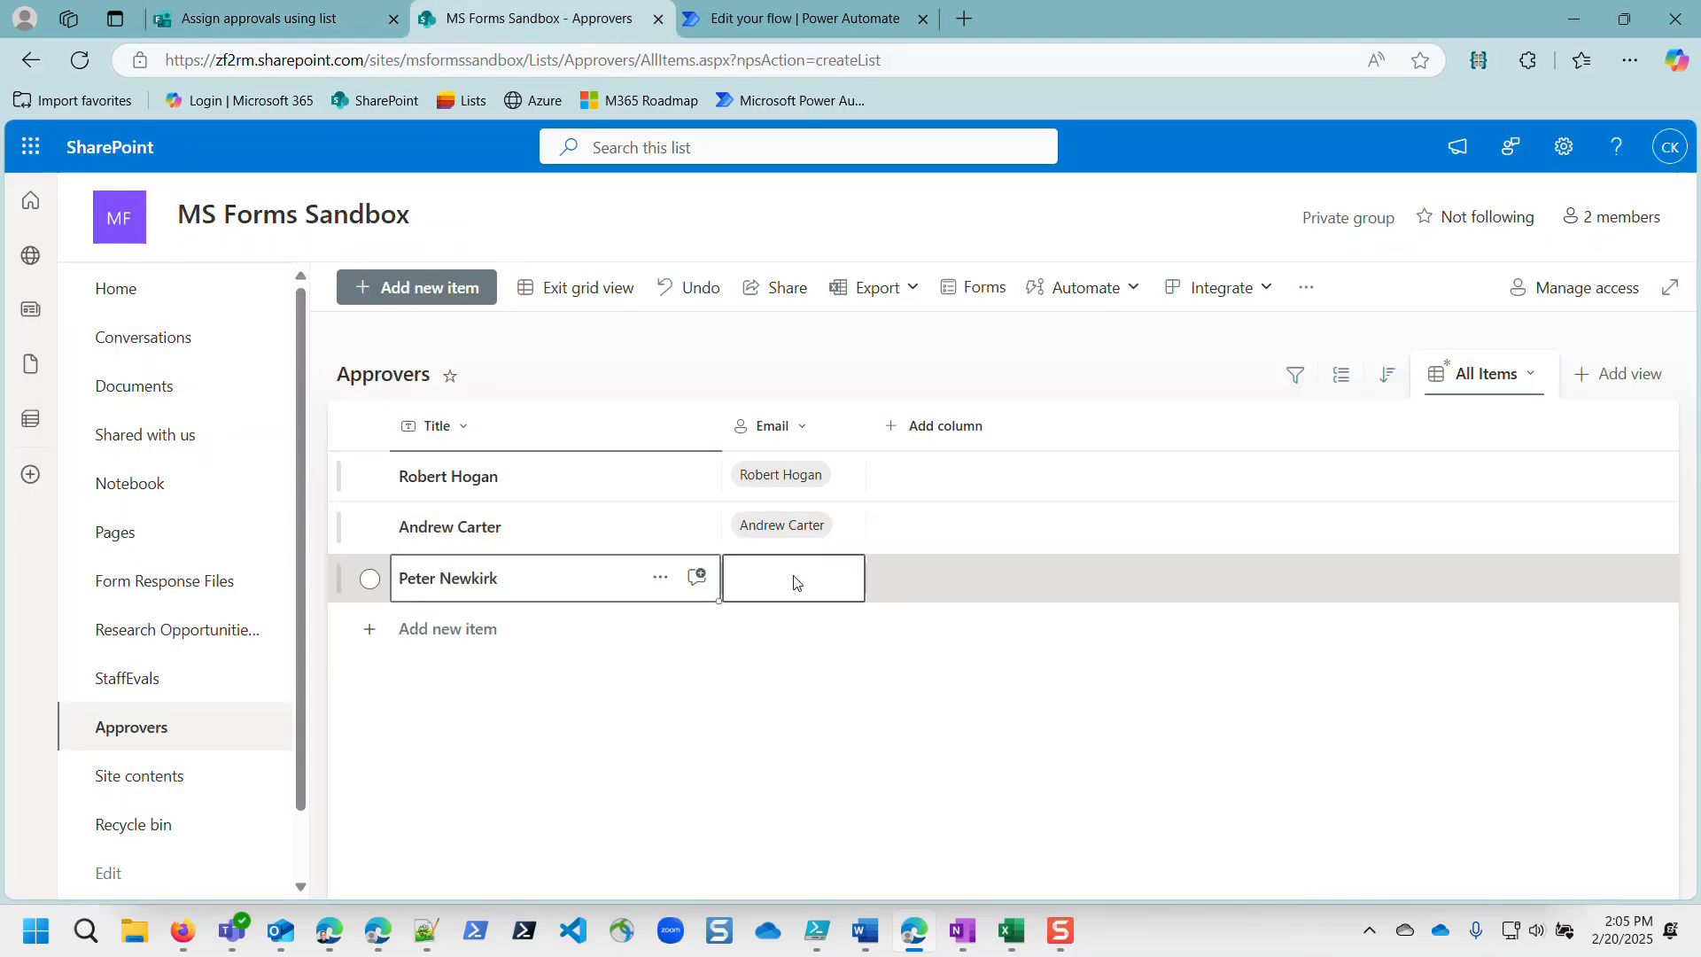
type("newki")
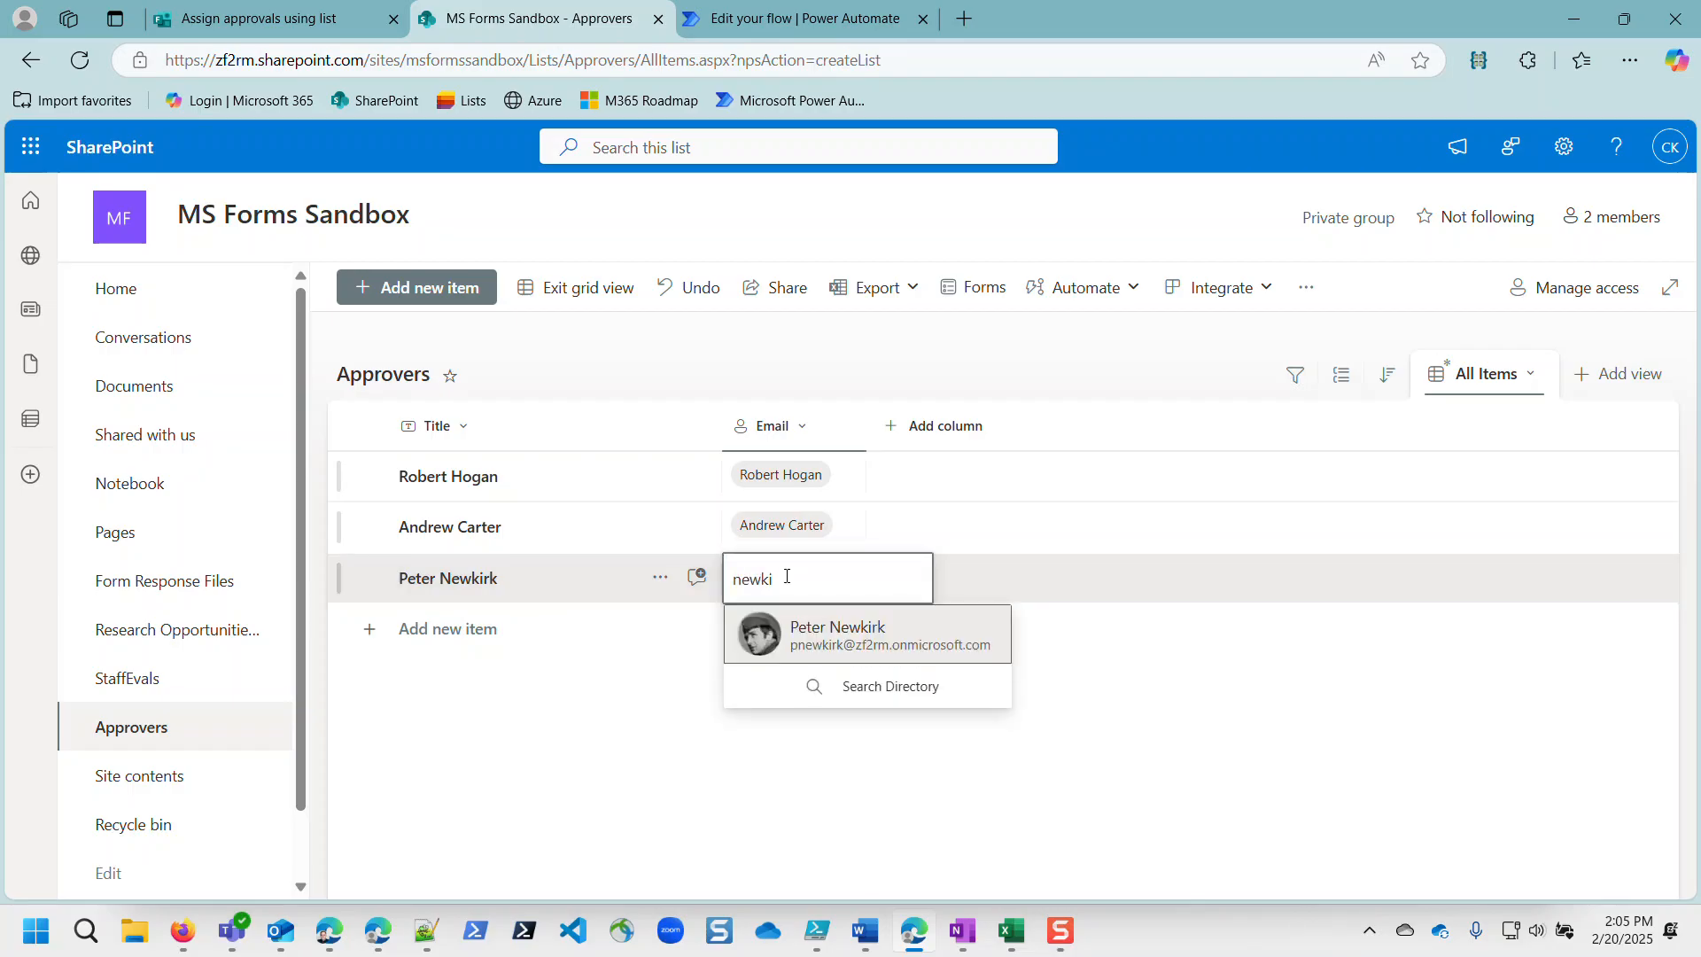
key("Return")
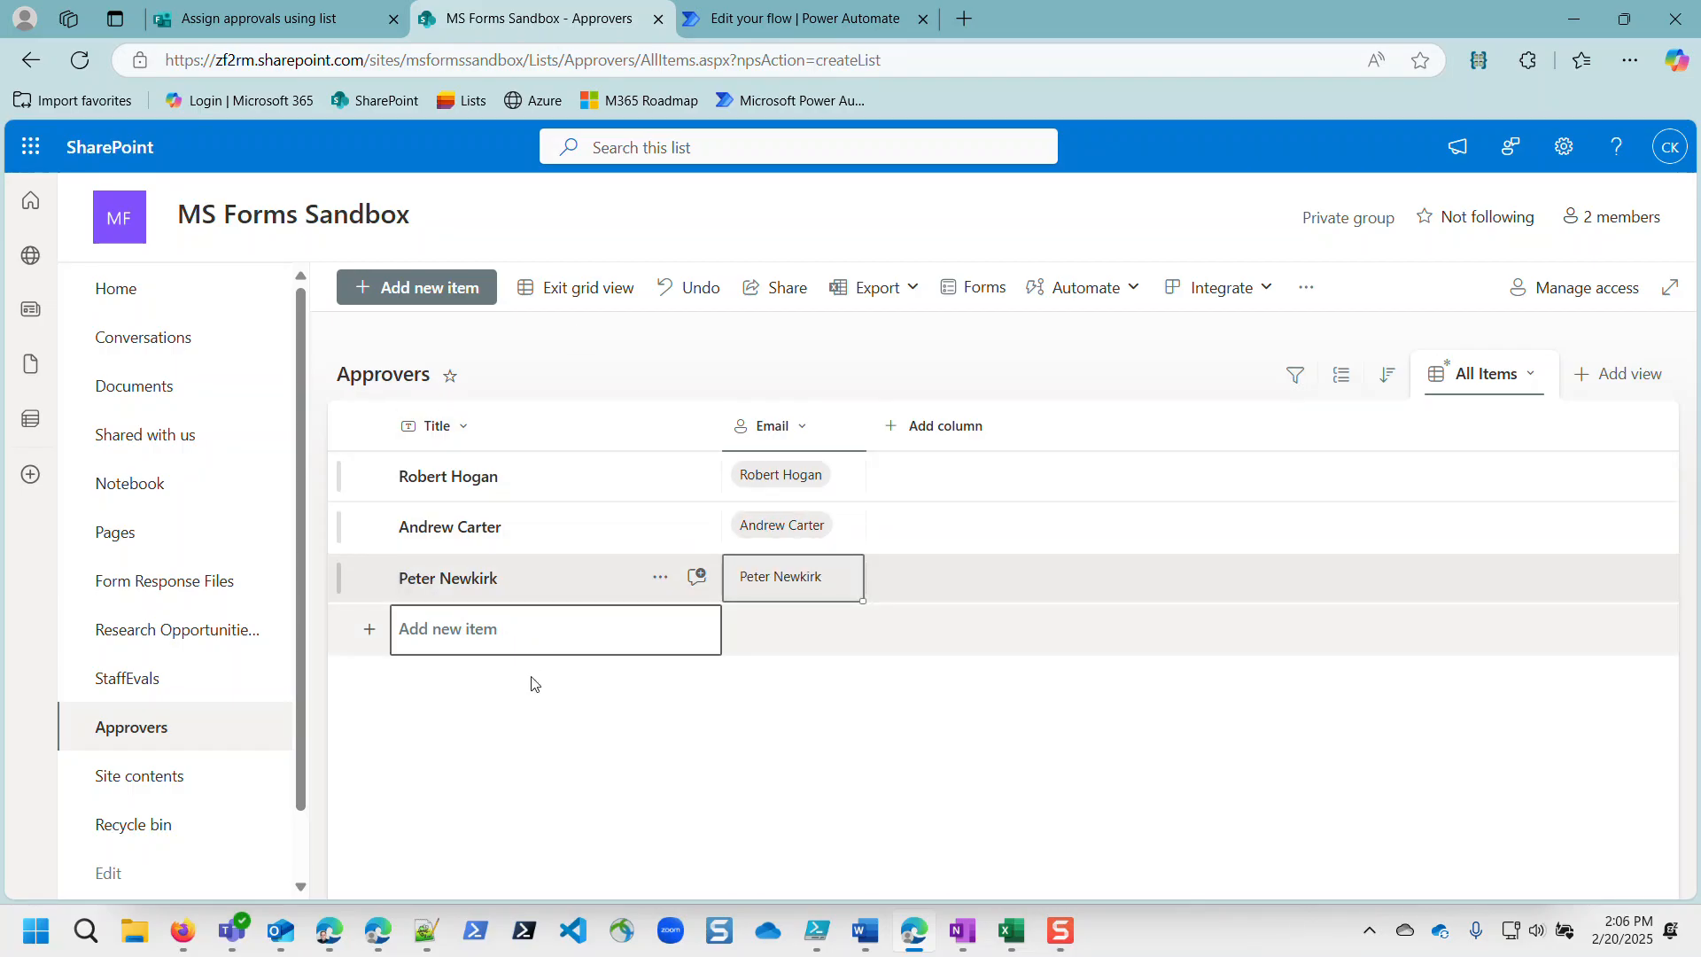
left_click(368, 9)
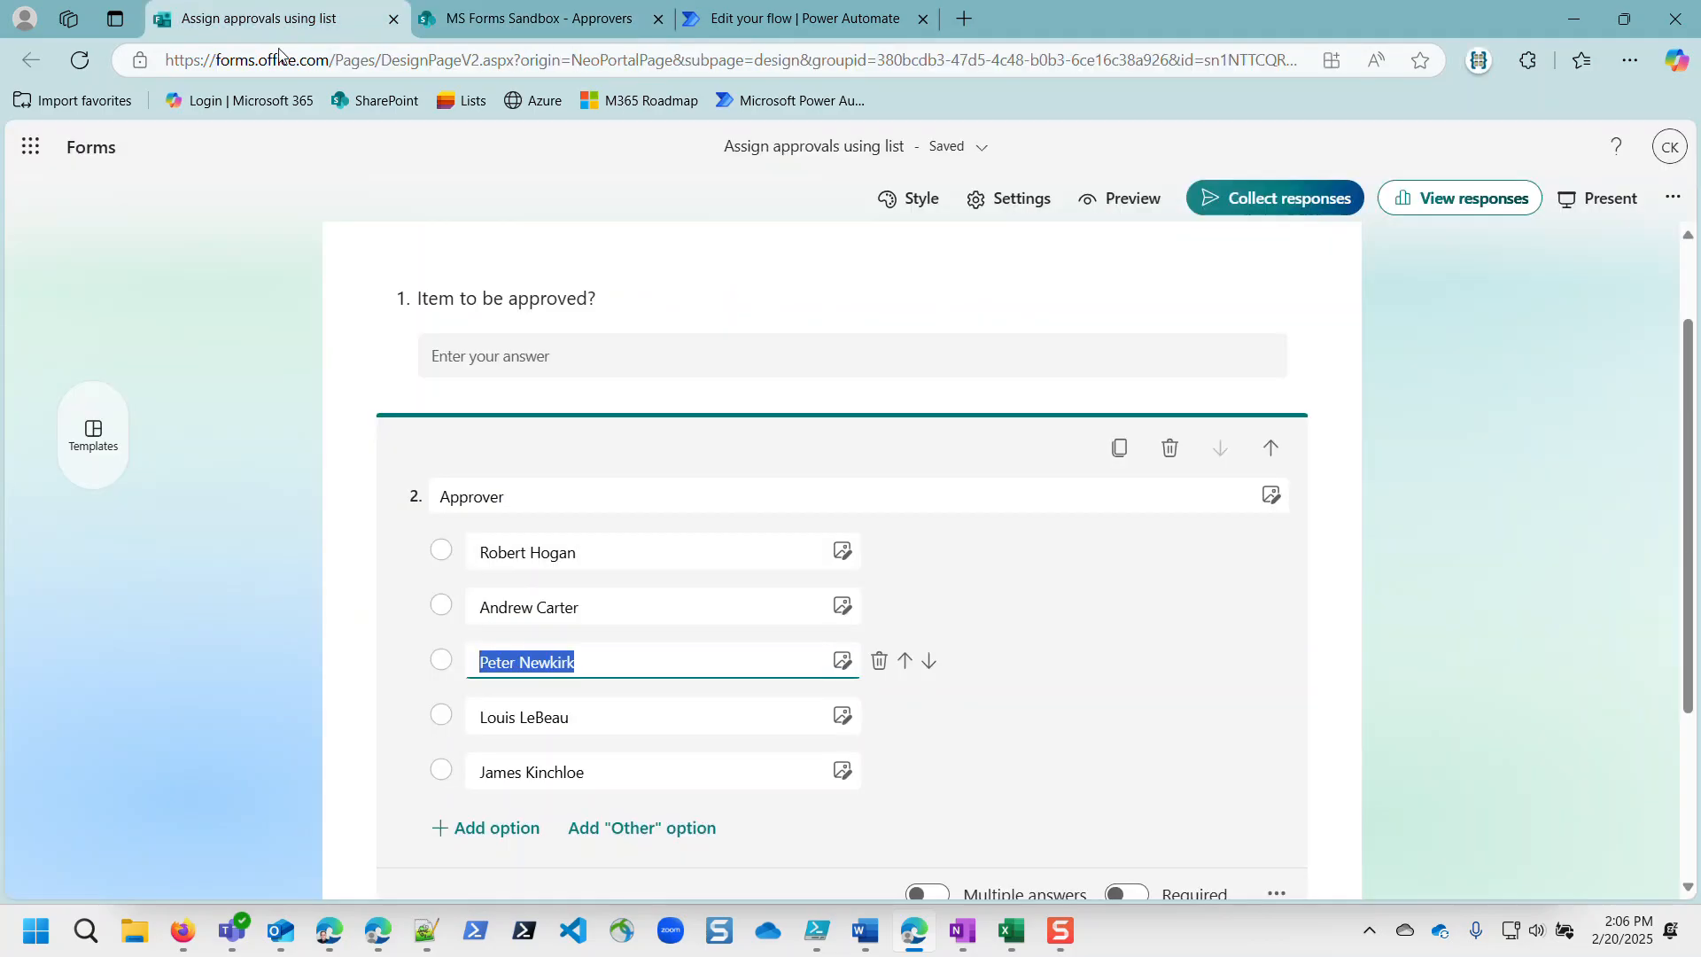
Step: Delete the fourth and fifth Approver choices, leaving three options
left_click(882, 718)
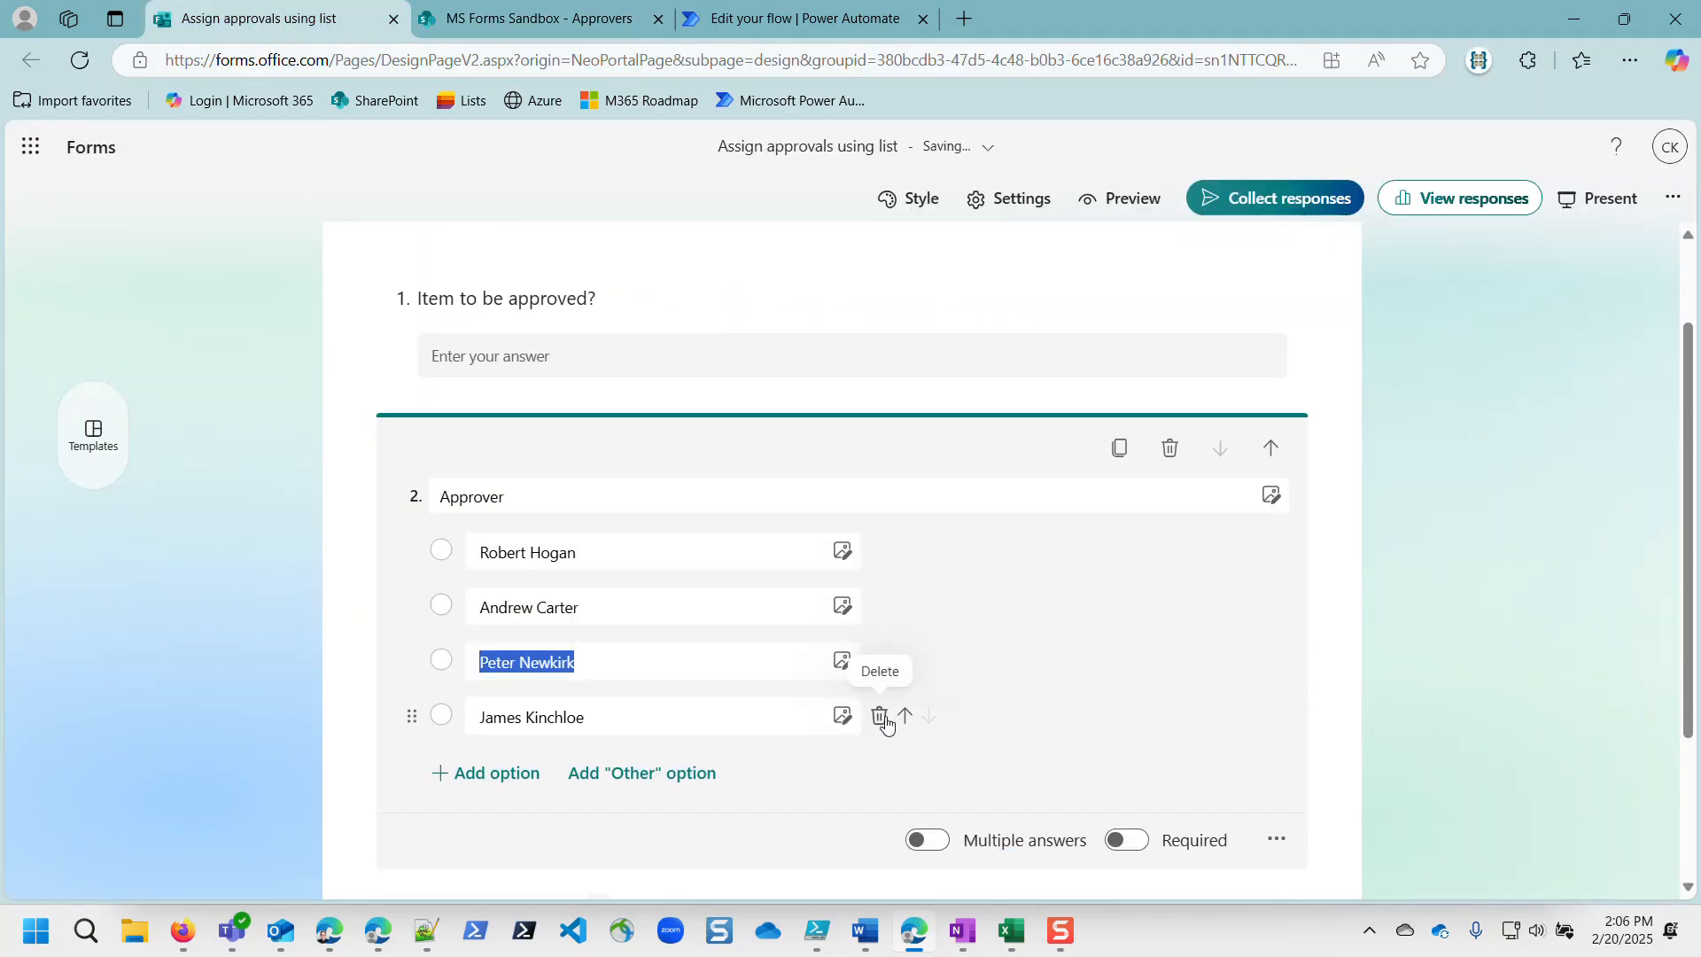
left_click(881, 718)
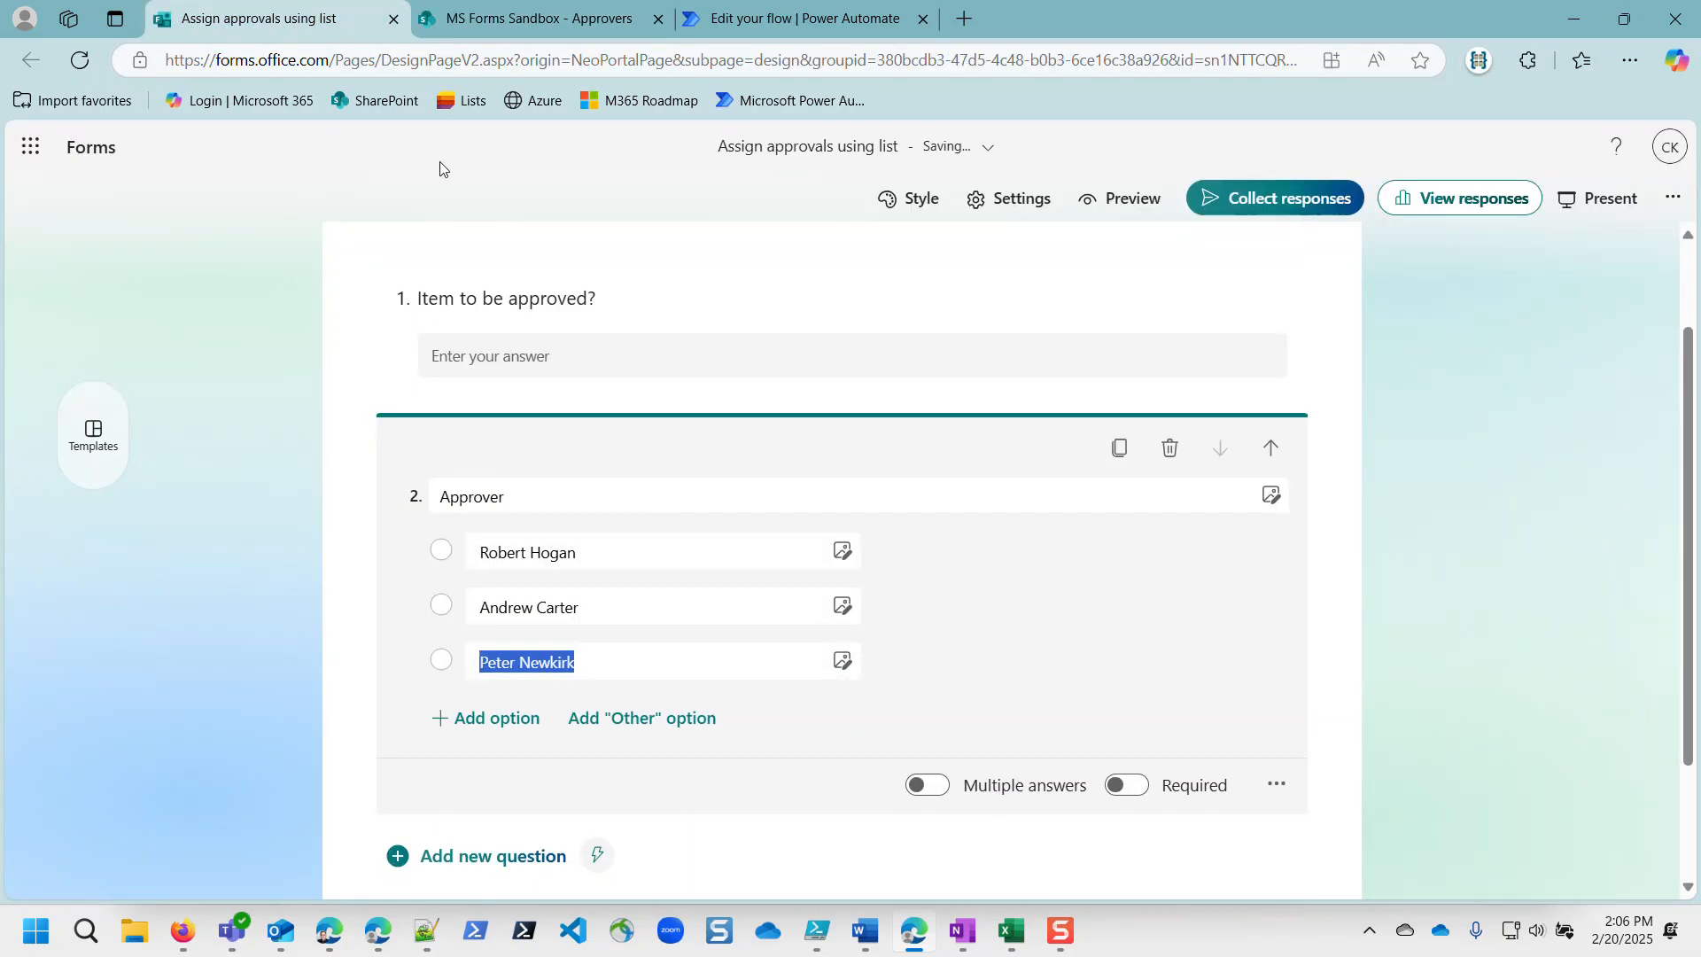
left_click(536, 18)
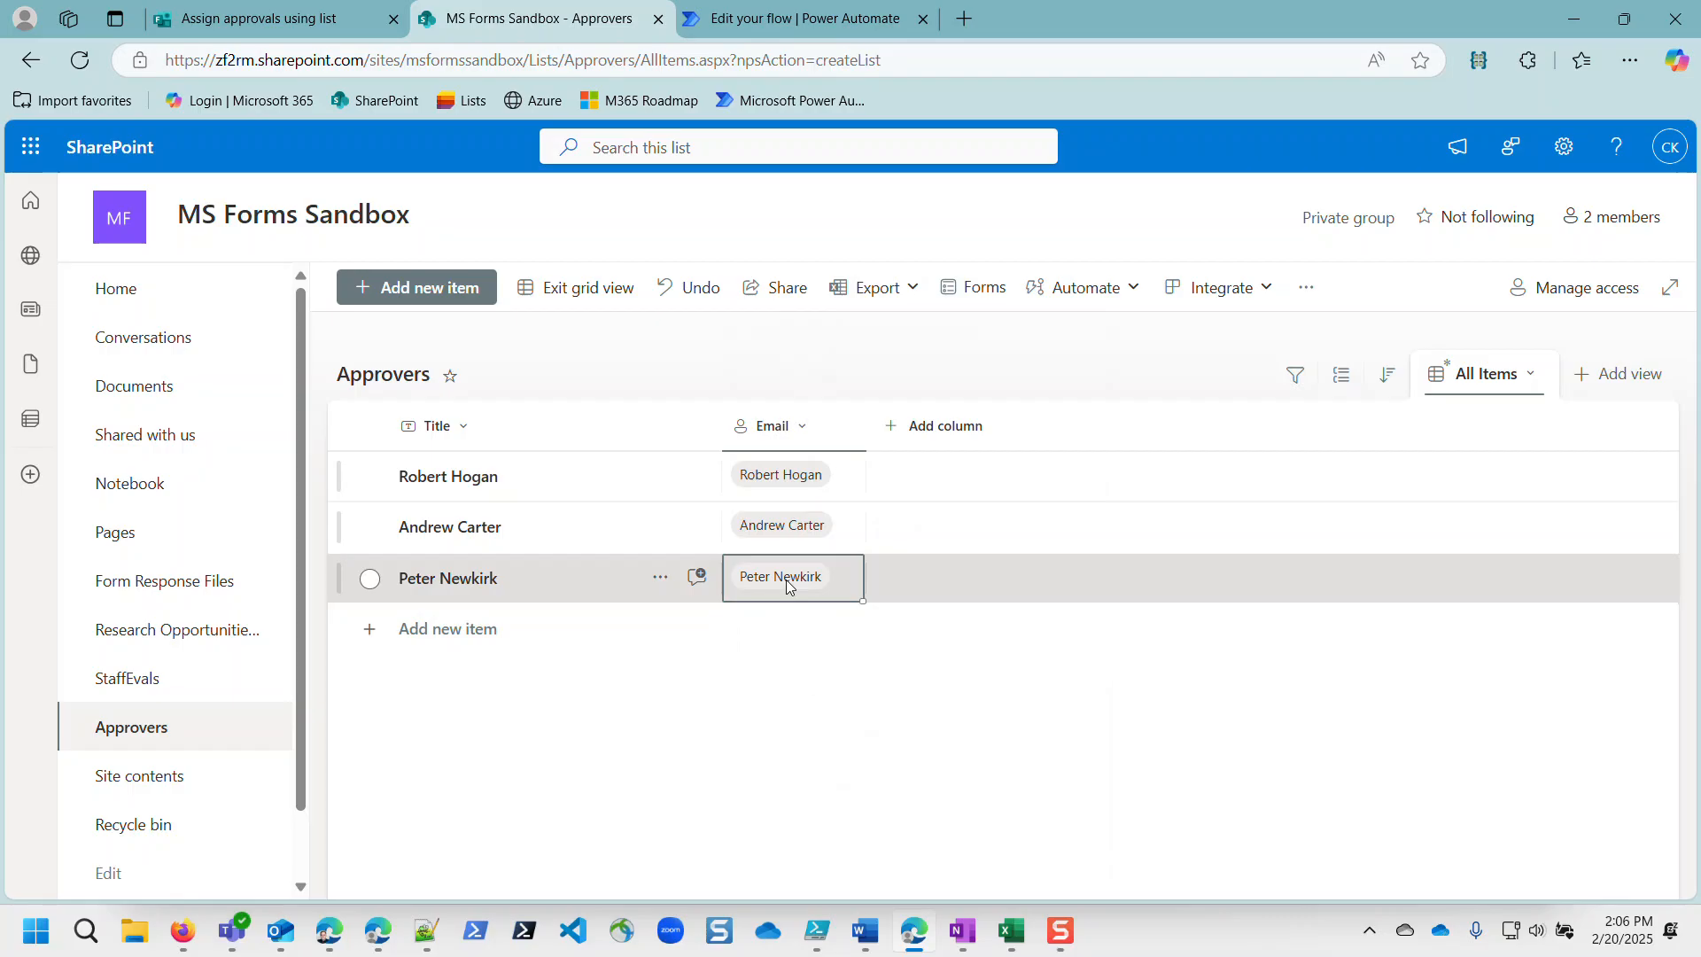
mouse_move(787, 585)
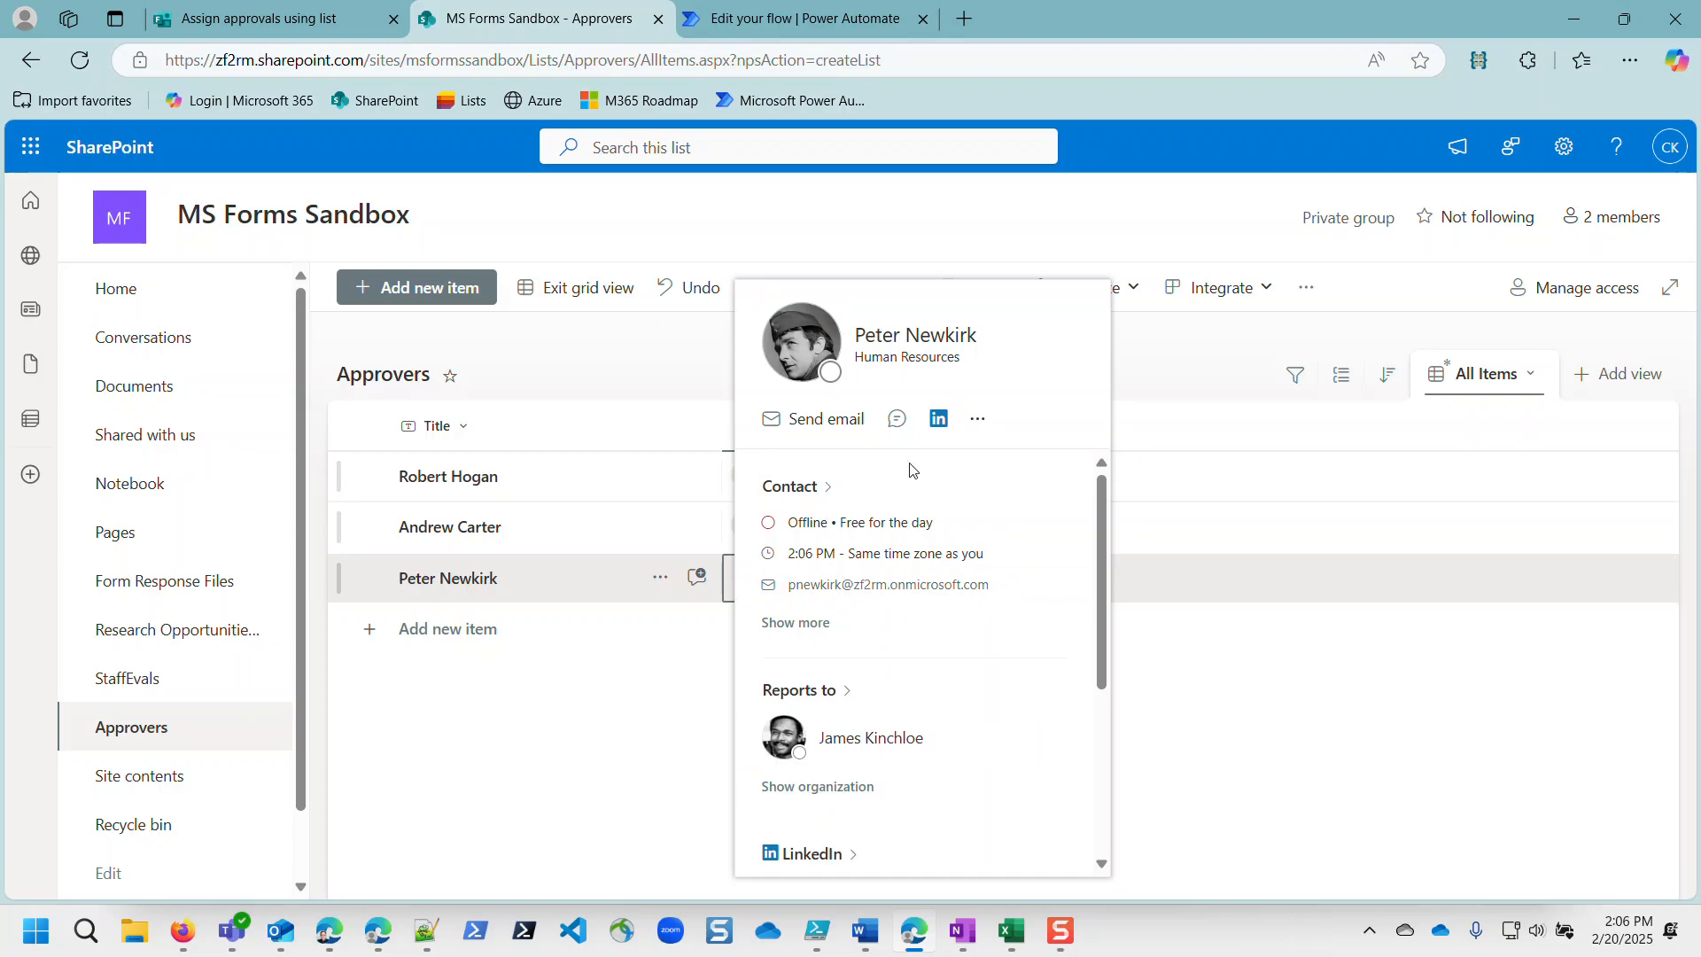
scroll(861, 760, "down", 3)
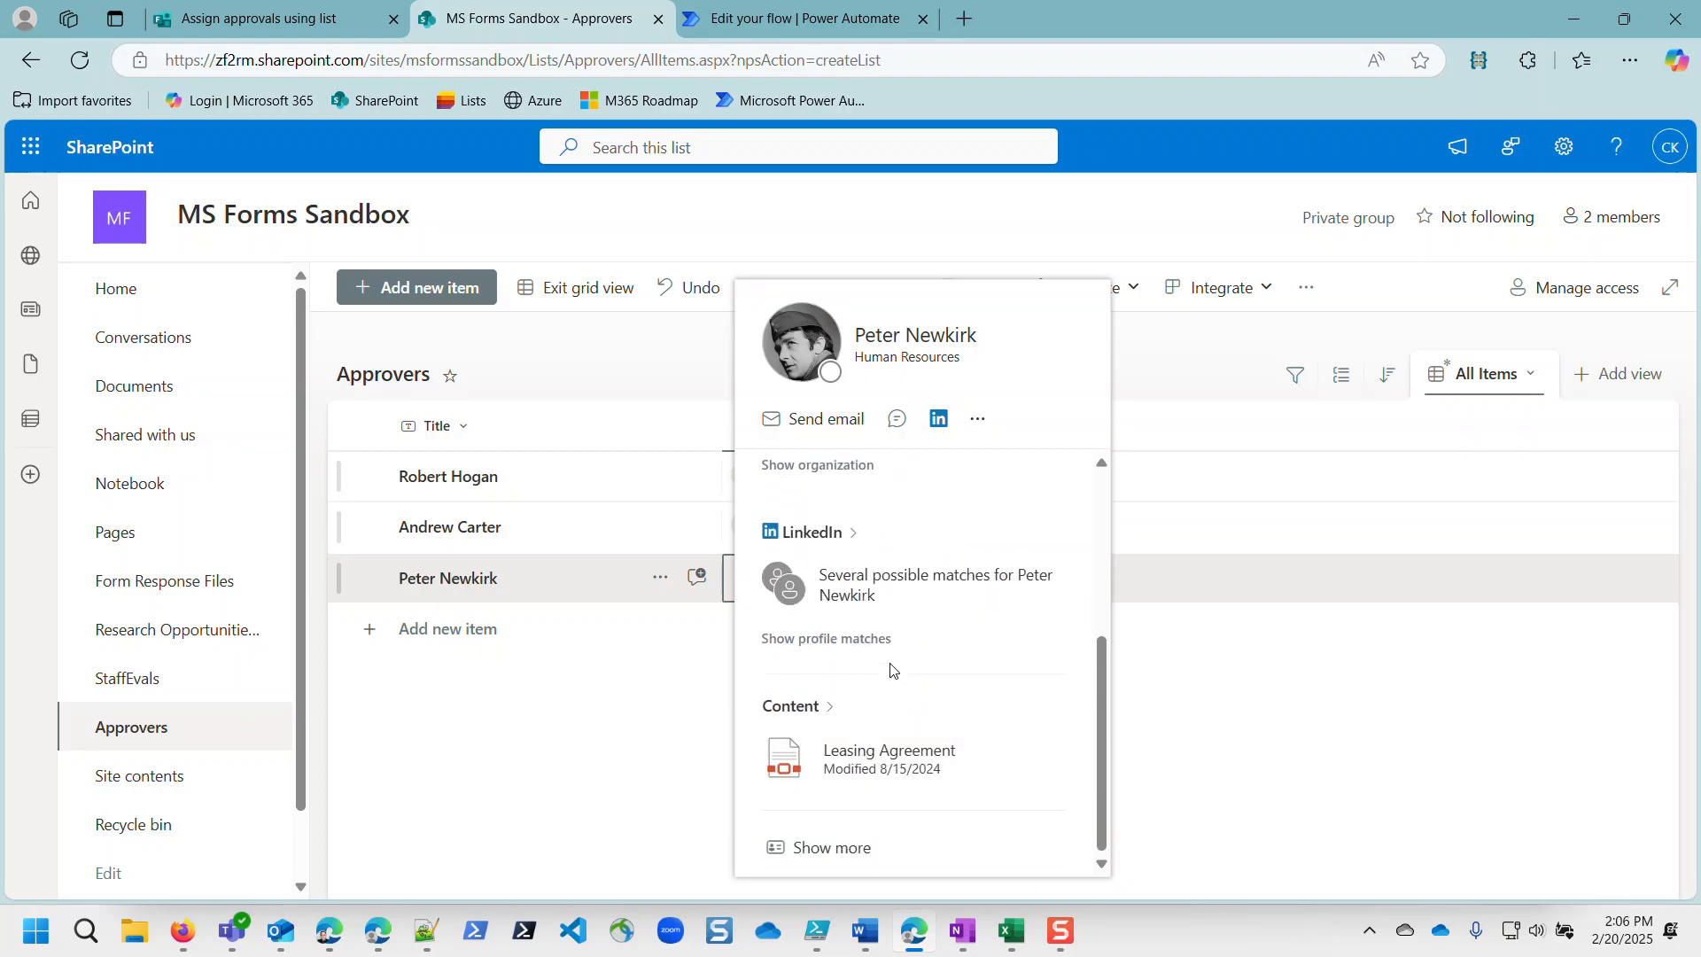
scroll(888, 660, "up", 5)
scroll(869, 695, "down", 1)
scroll(867, 694, "up", 1)
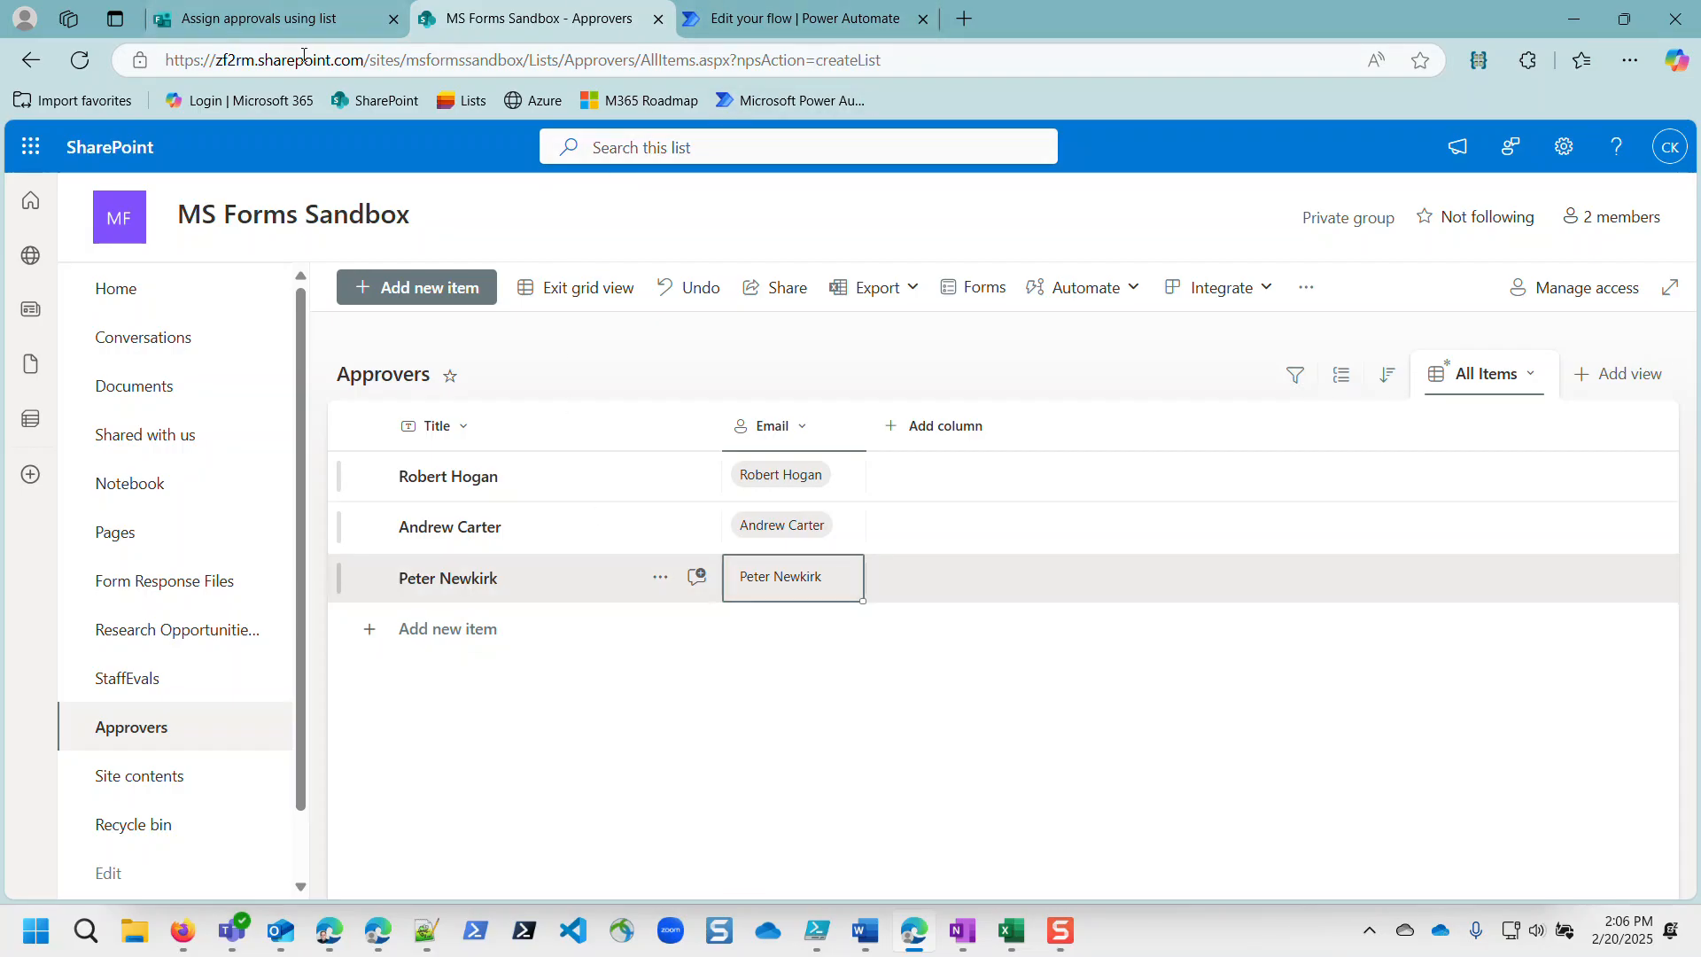
left_click(709, 11)
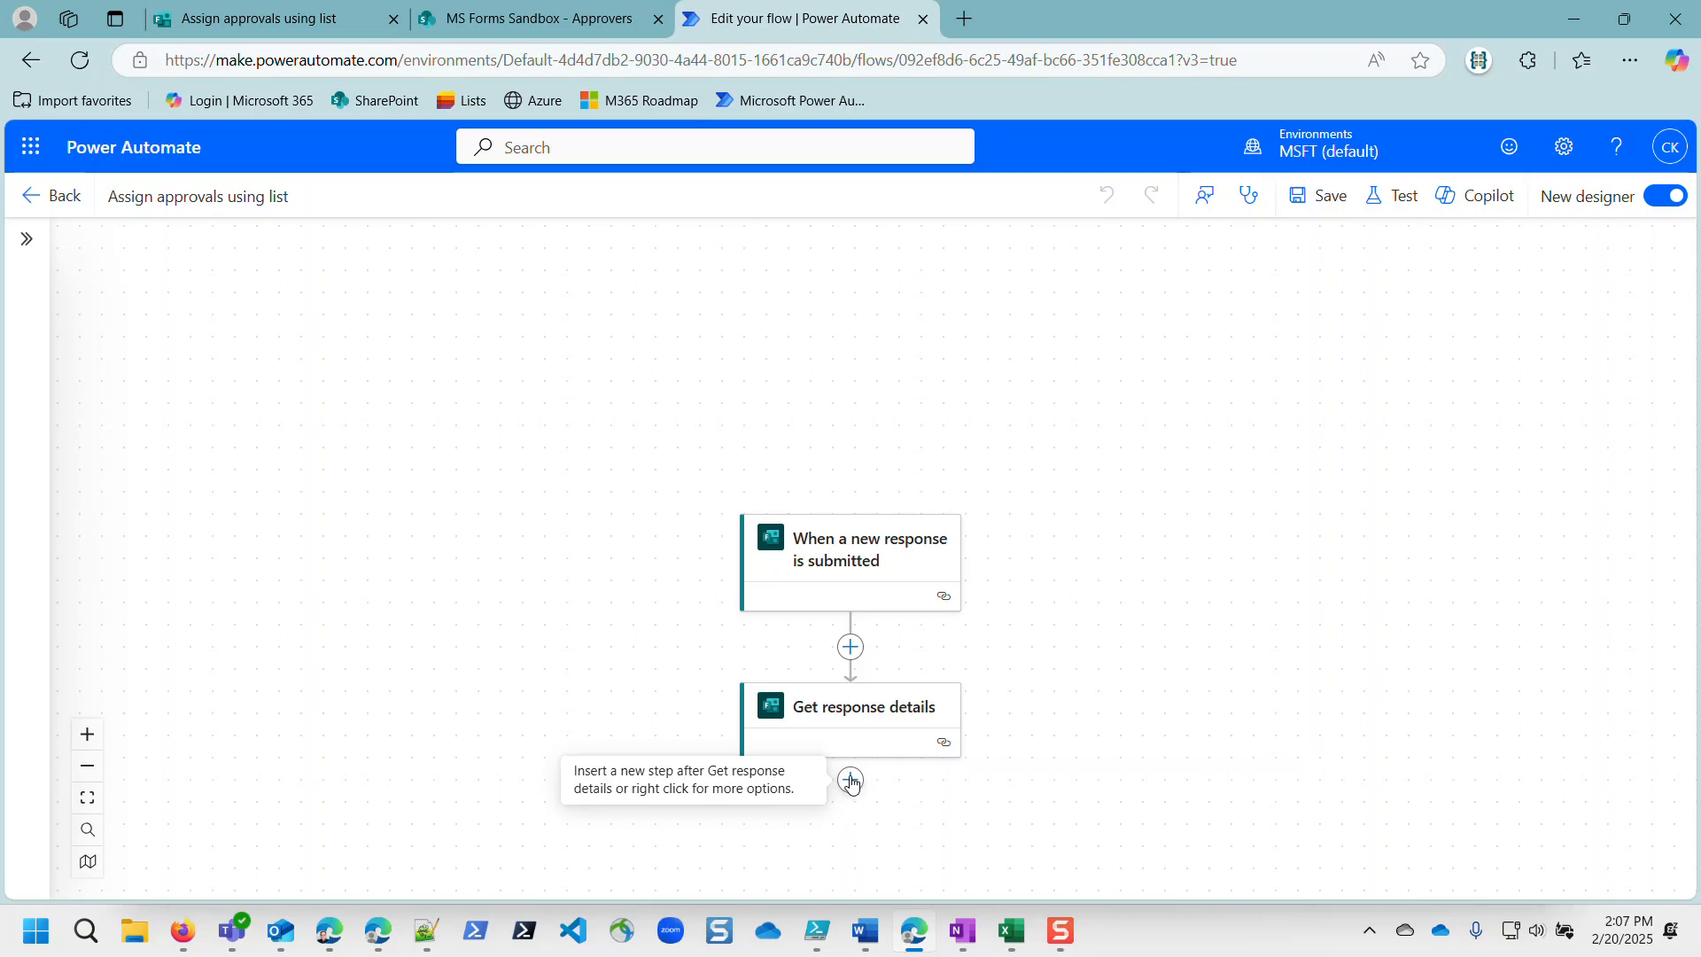
left_click(496, 25)
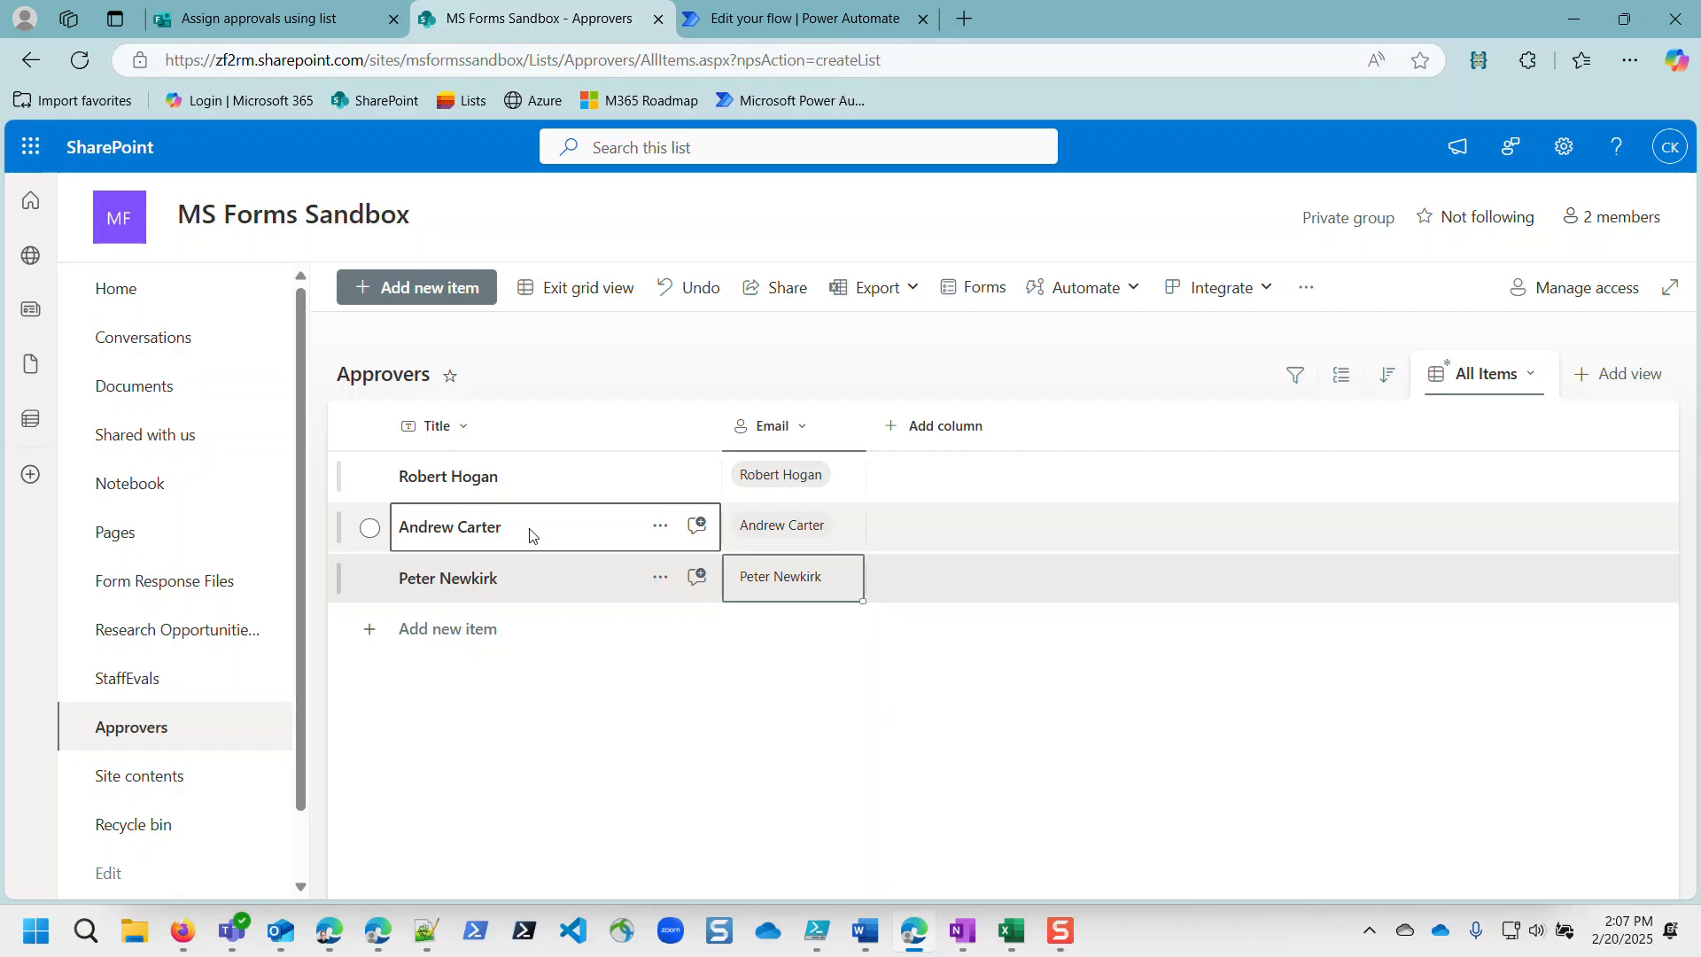
left_click(290, 33)
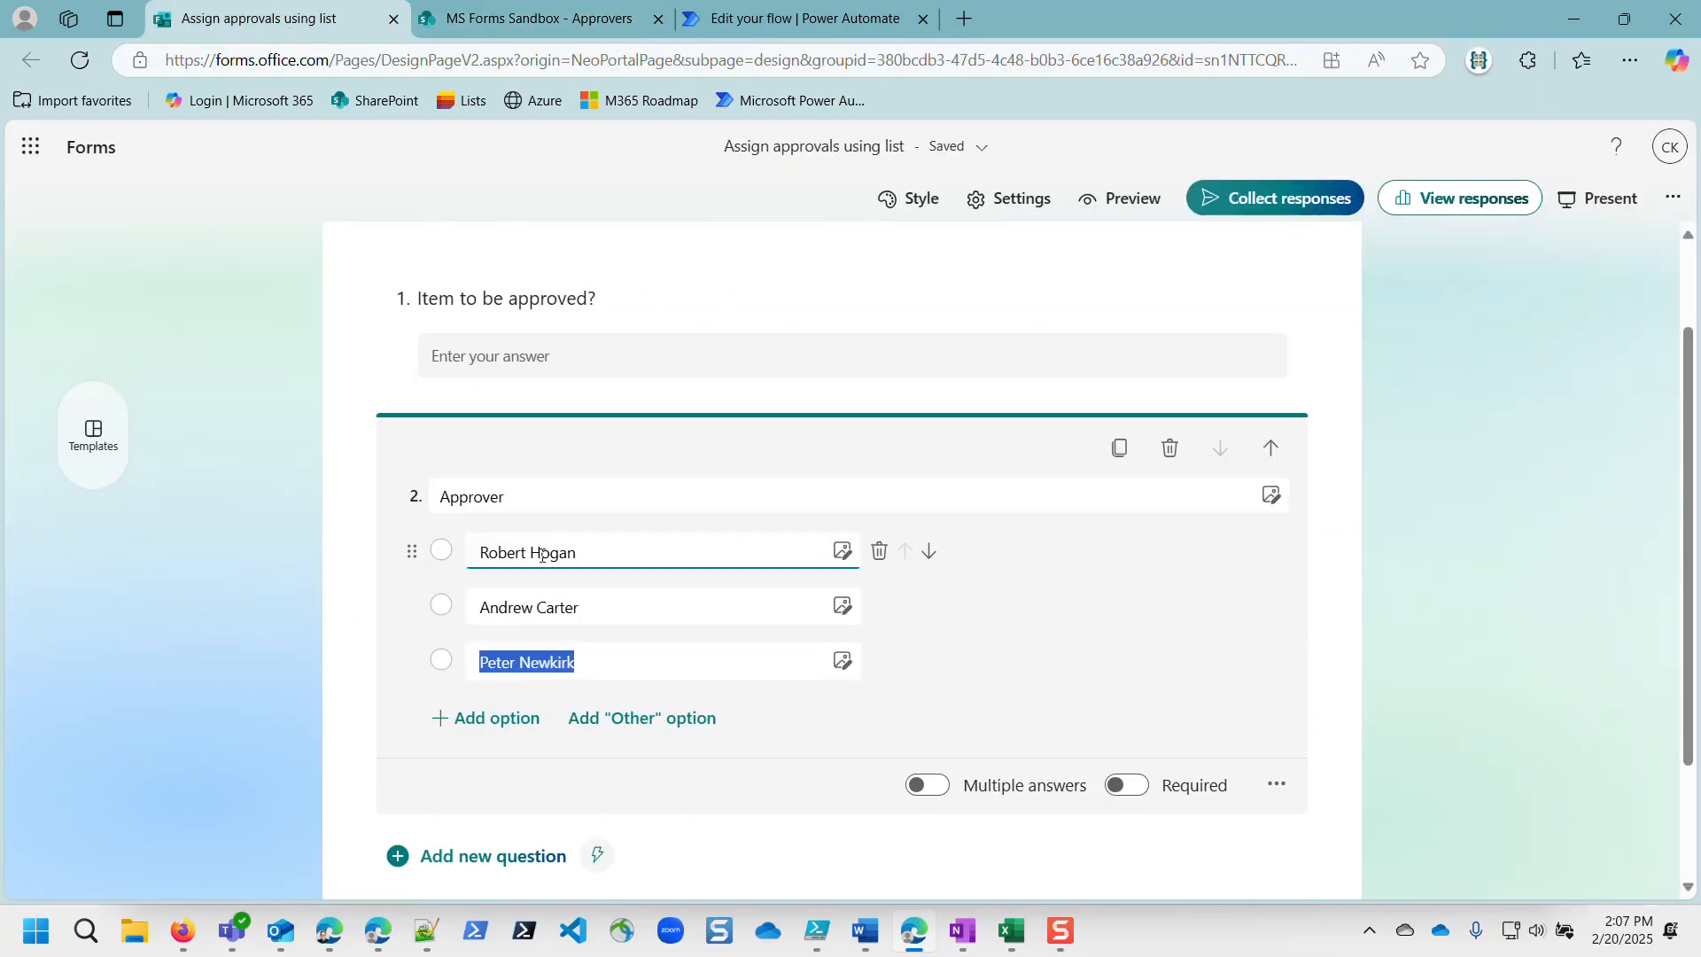
left_click(1037, 645)
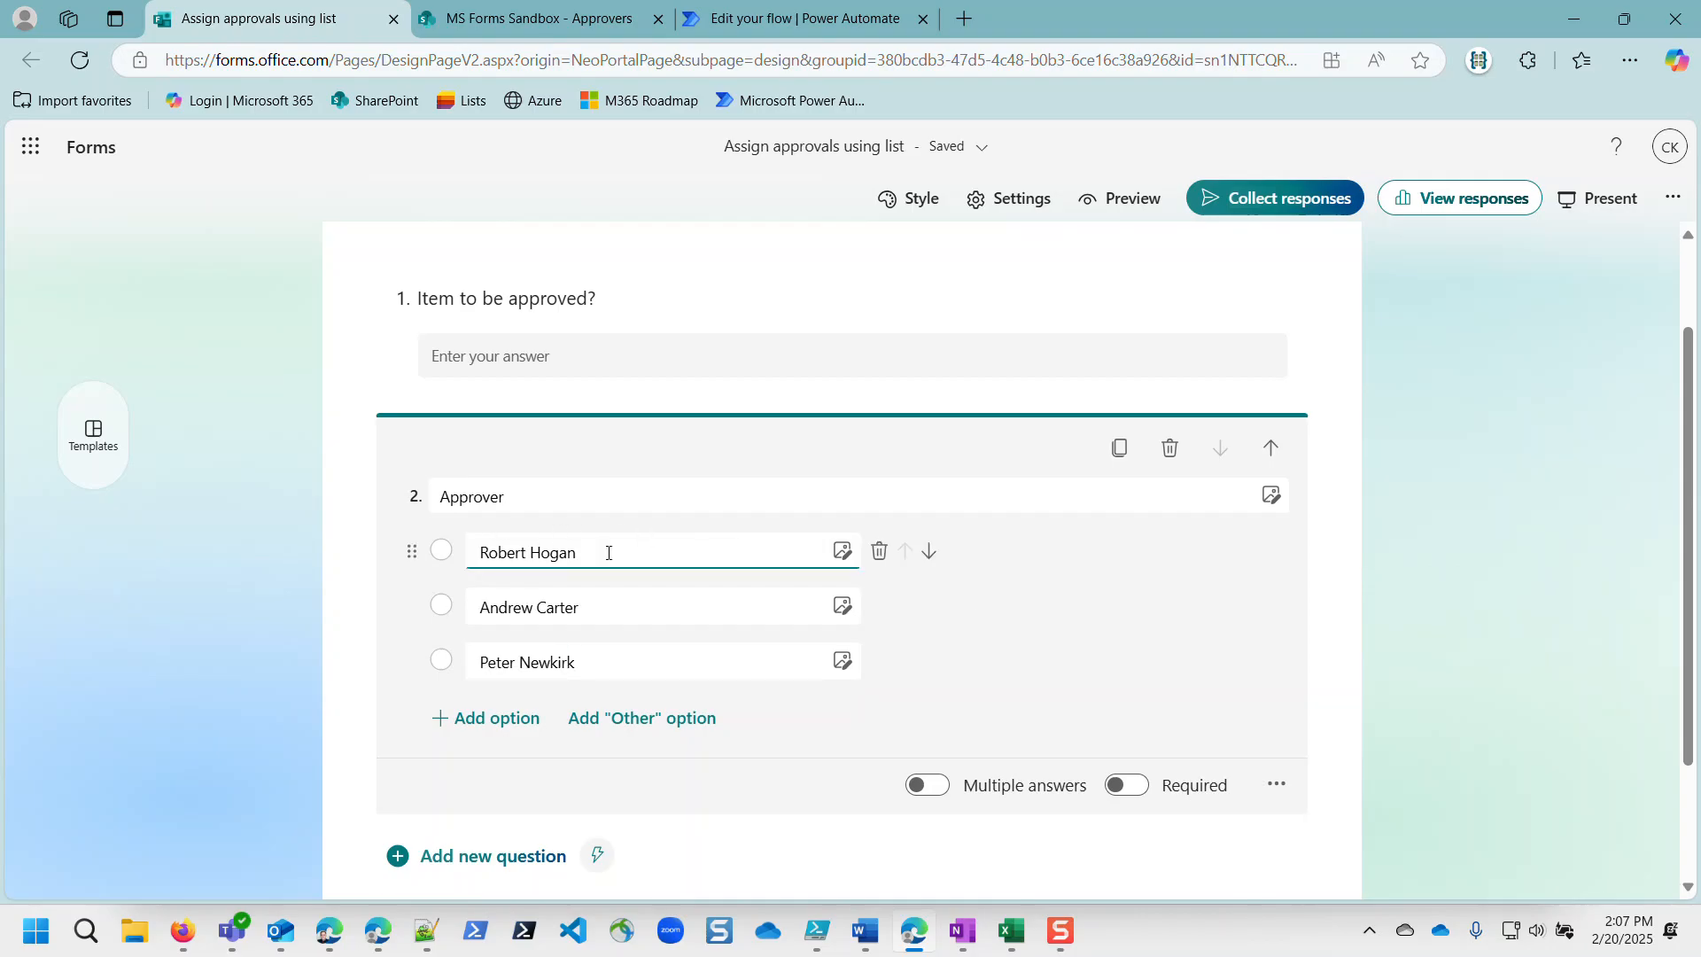
left_click(493, 16)
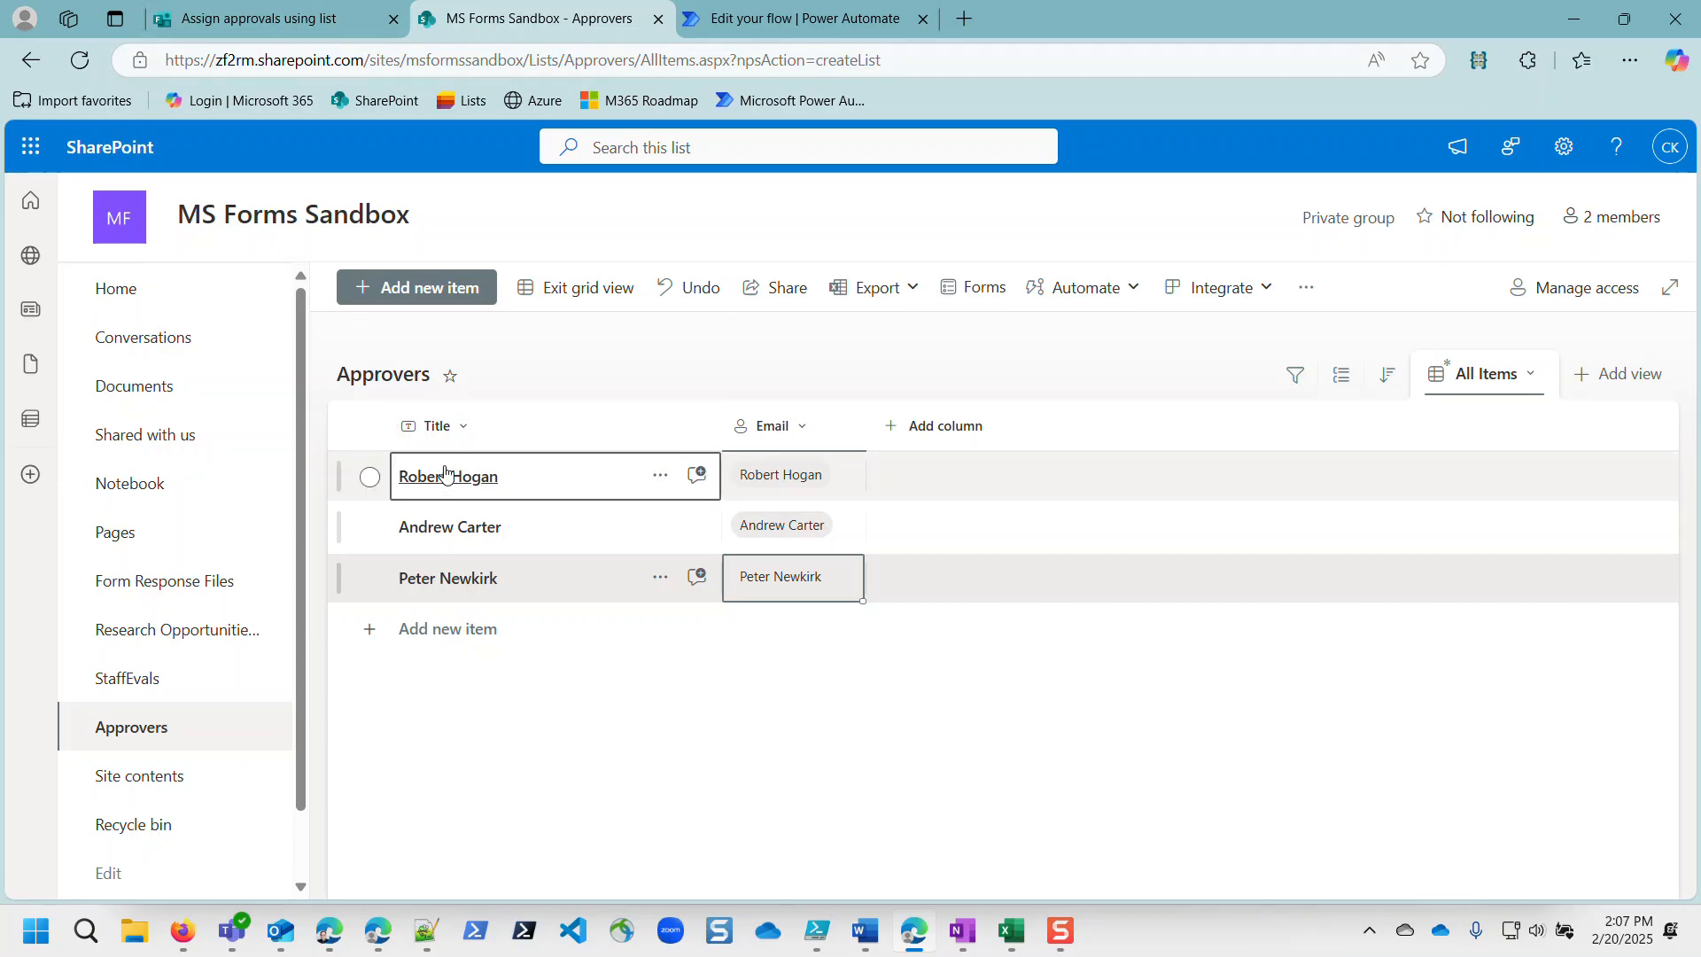
Step: Insert a SharePoint Get items action directly after Get response details
left_click(837, 24)
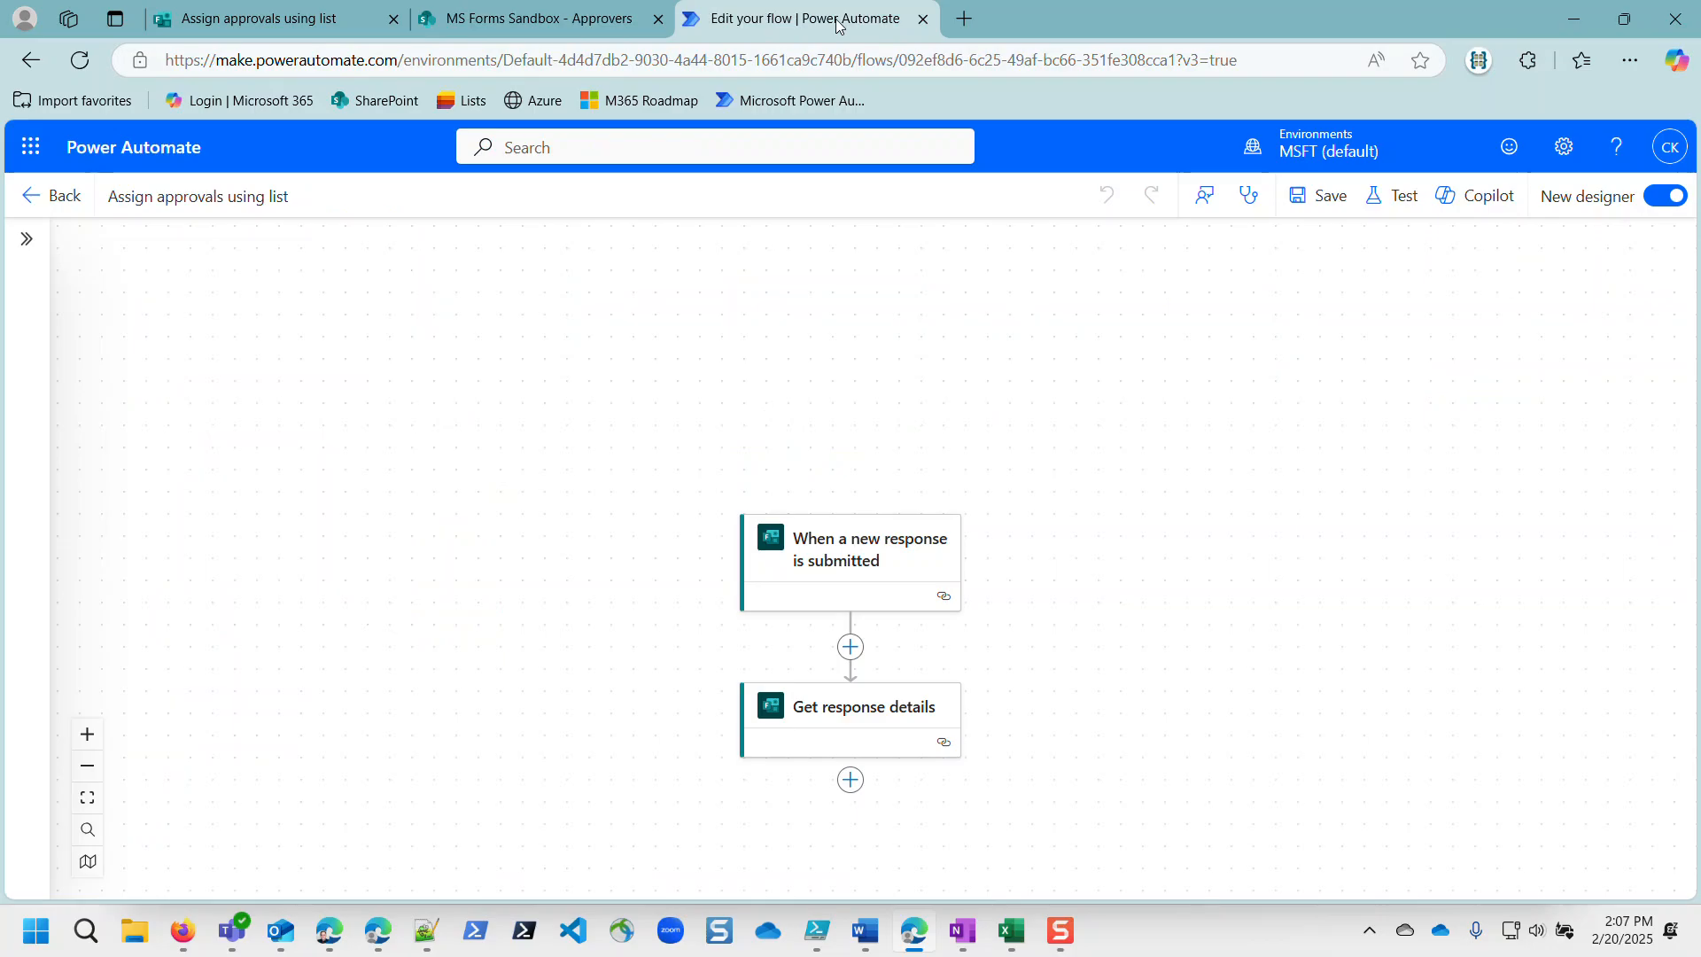
scroll(828, 704, "down", 1)
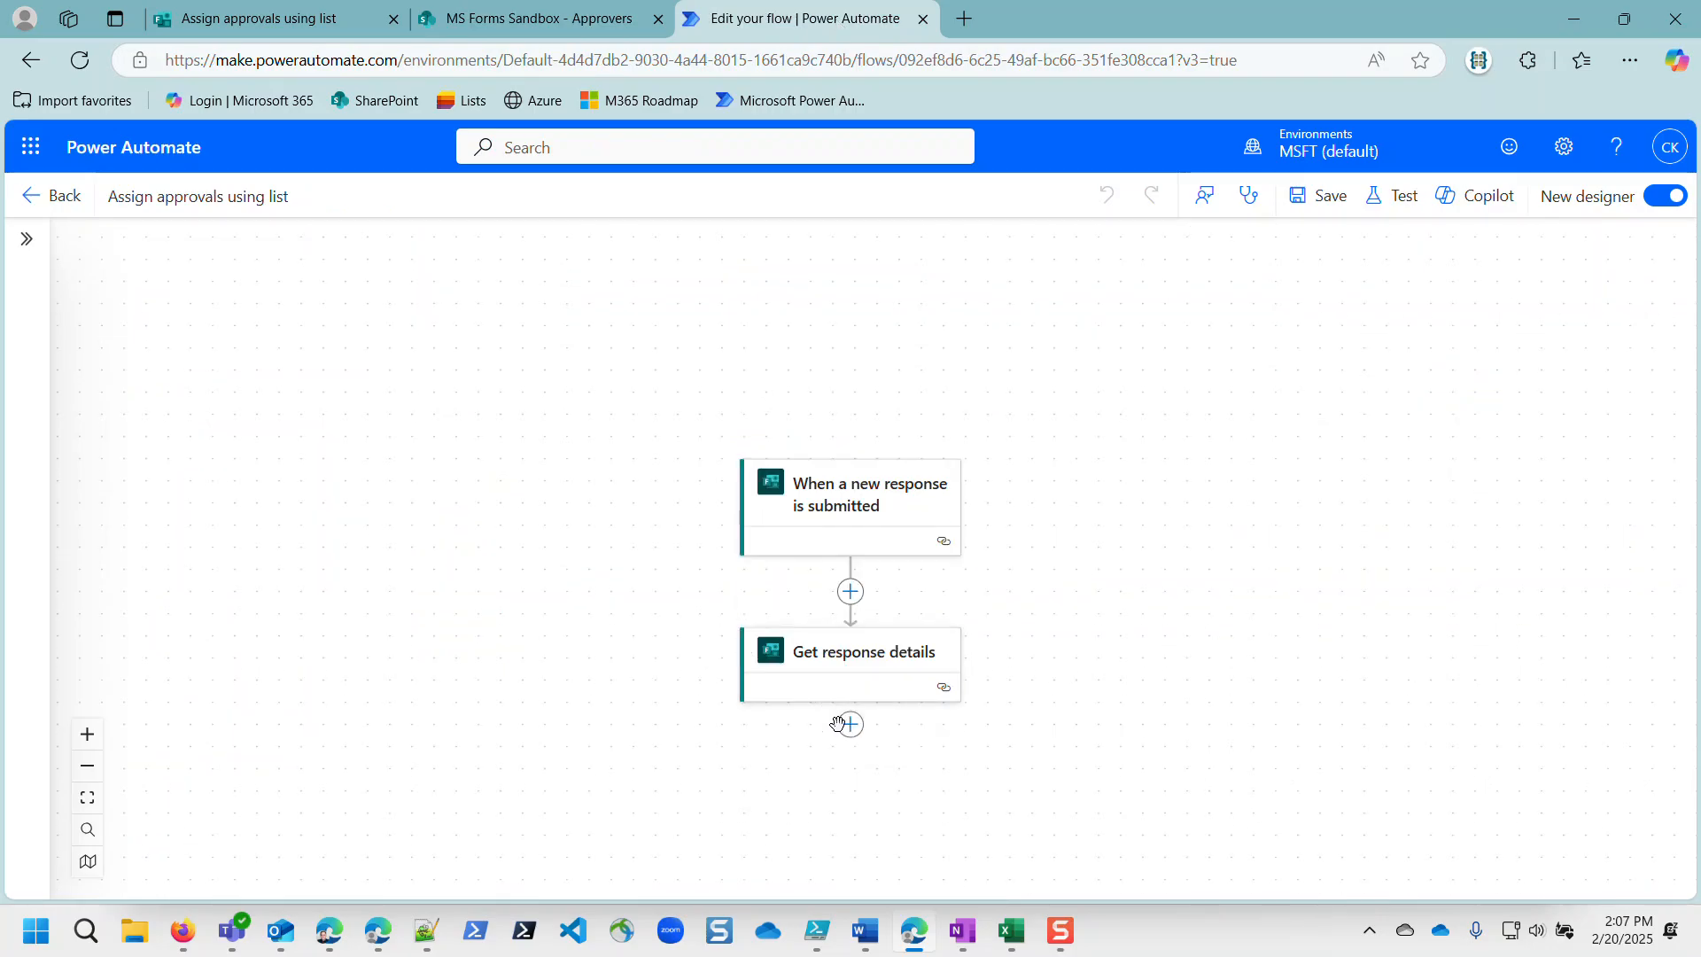
left_click(851, 724)
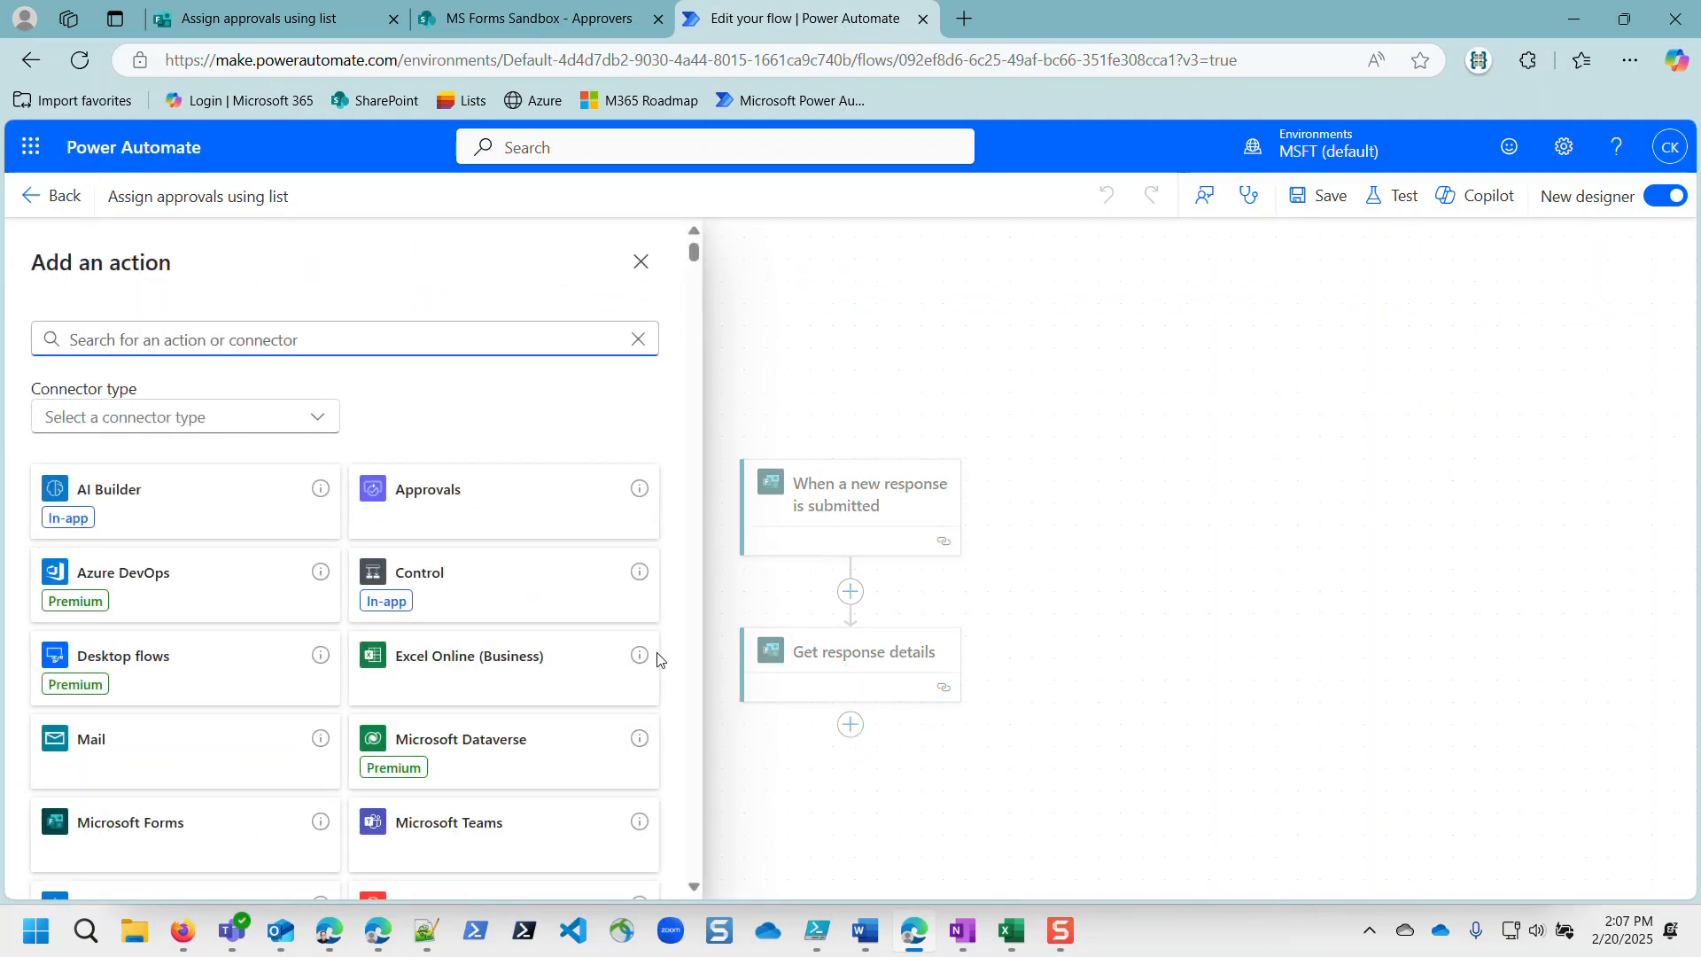
type("get items")
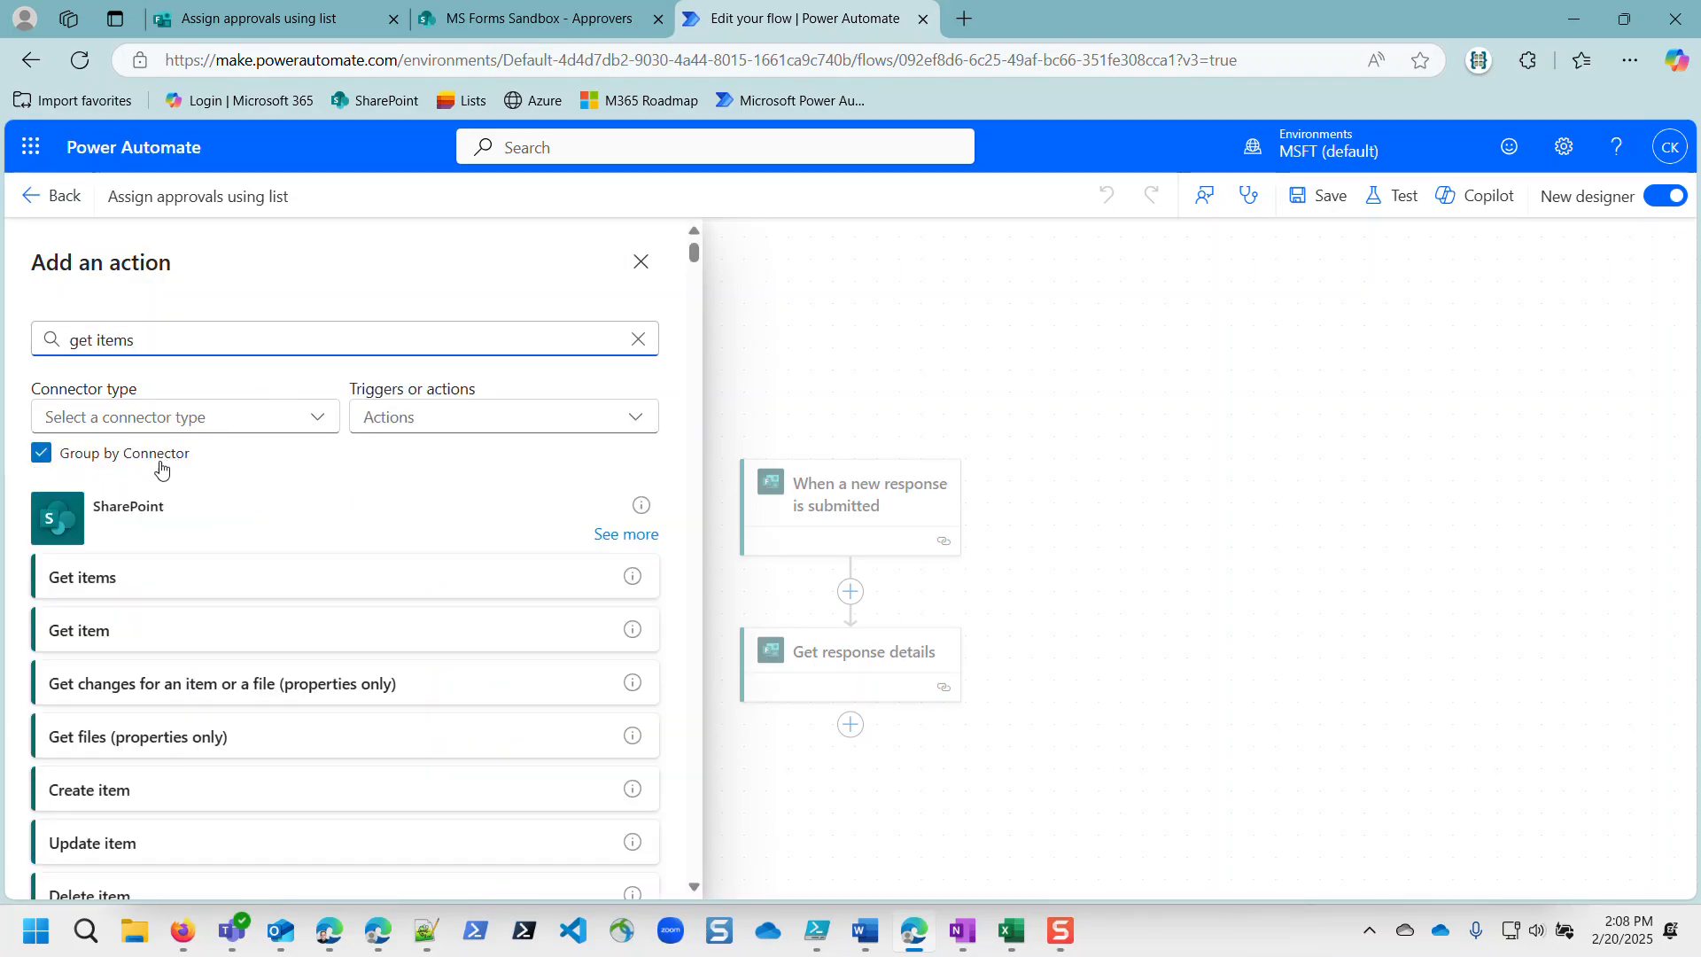
left_click(83, 581)
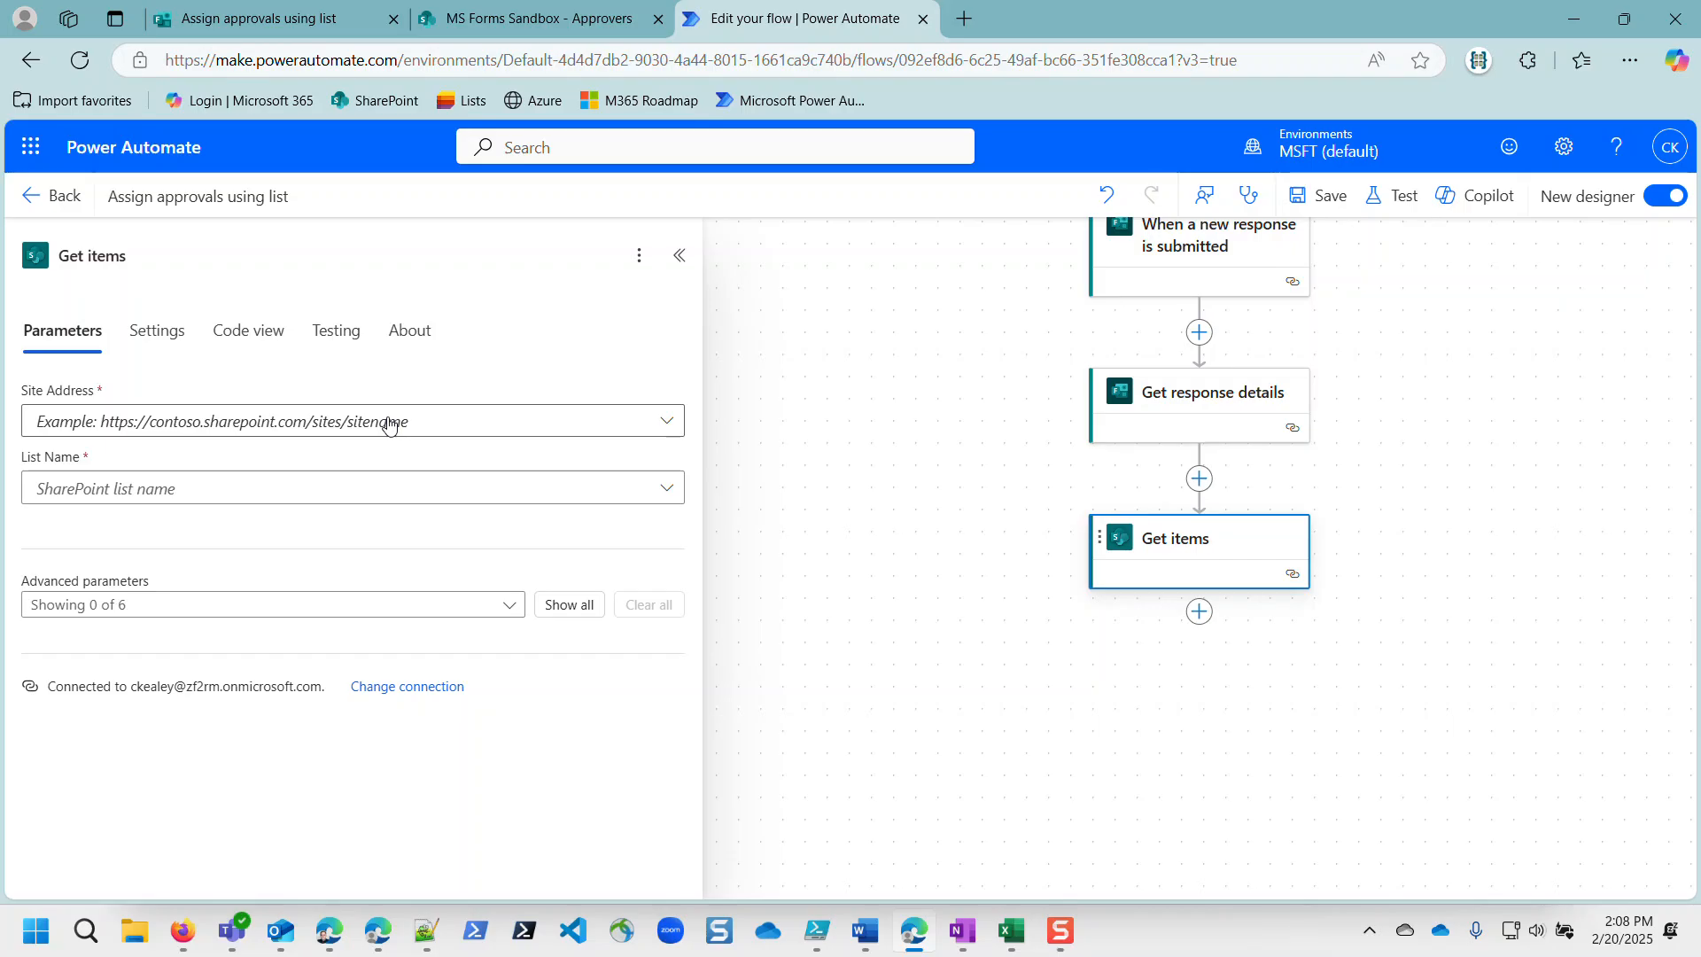
Step: Point Get items at the MS Forms Sandbox site and Approvers list, showing all advanced parameters
left_click(390, 422)
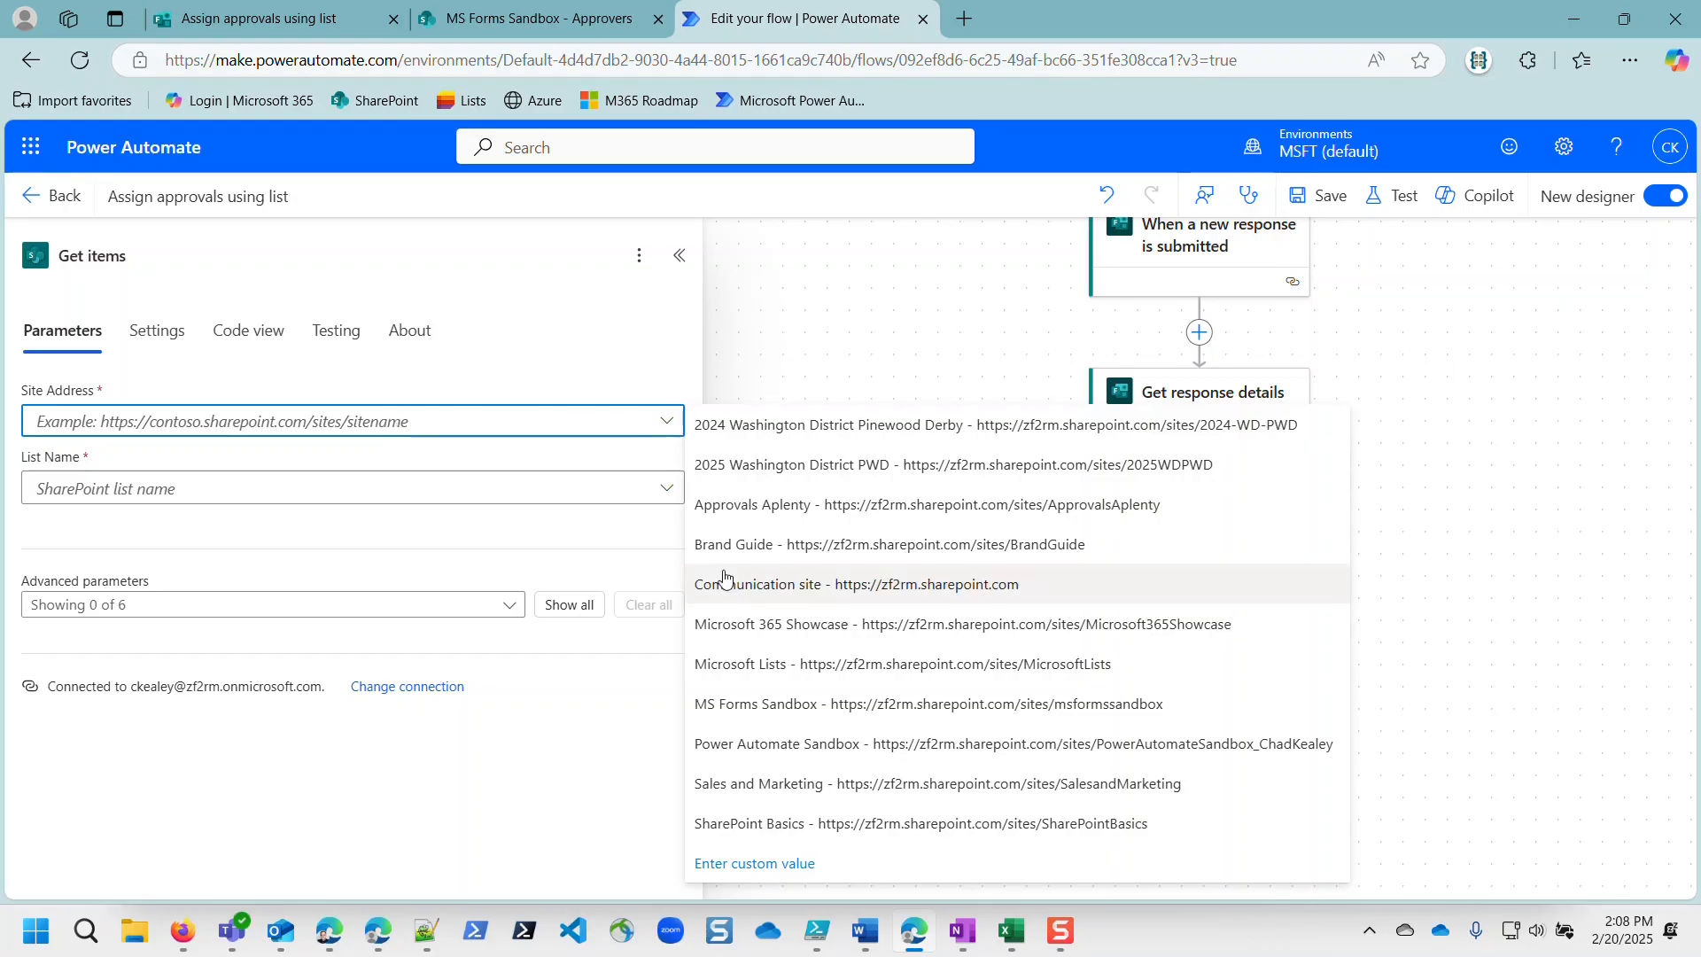
left_click(759, 706)
left_click(272, 493)
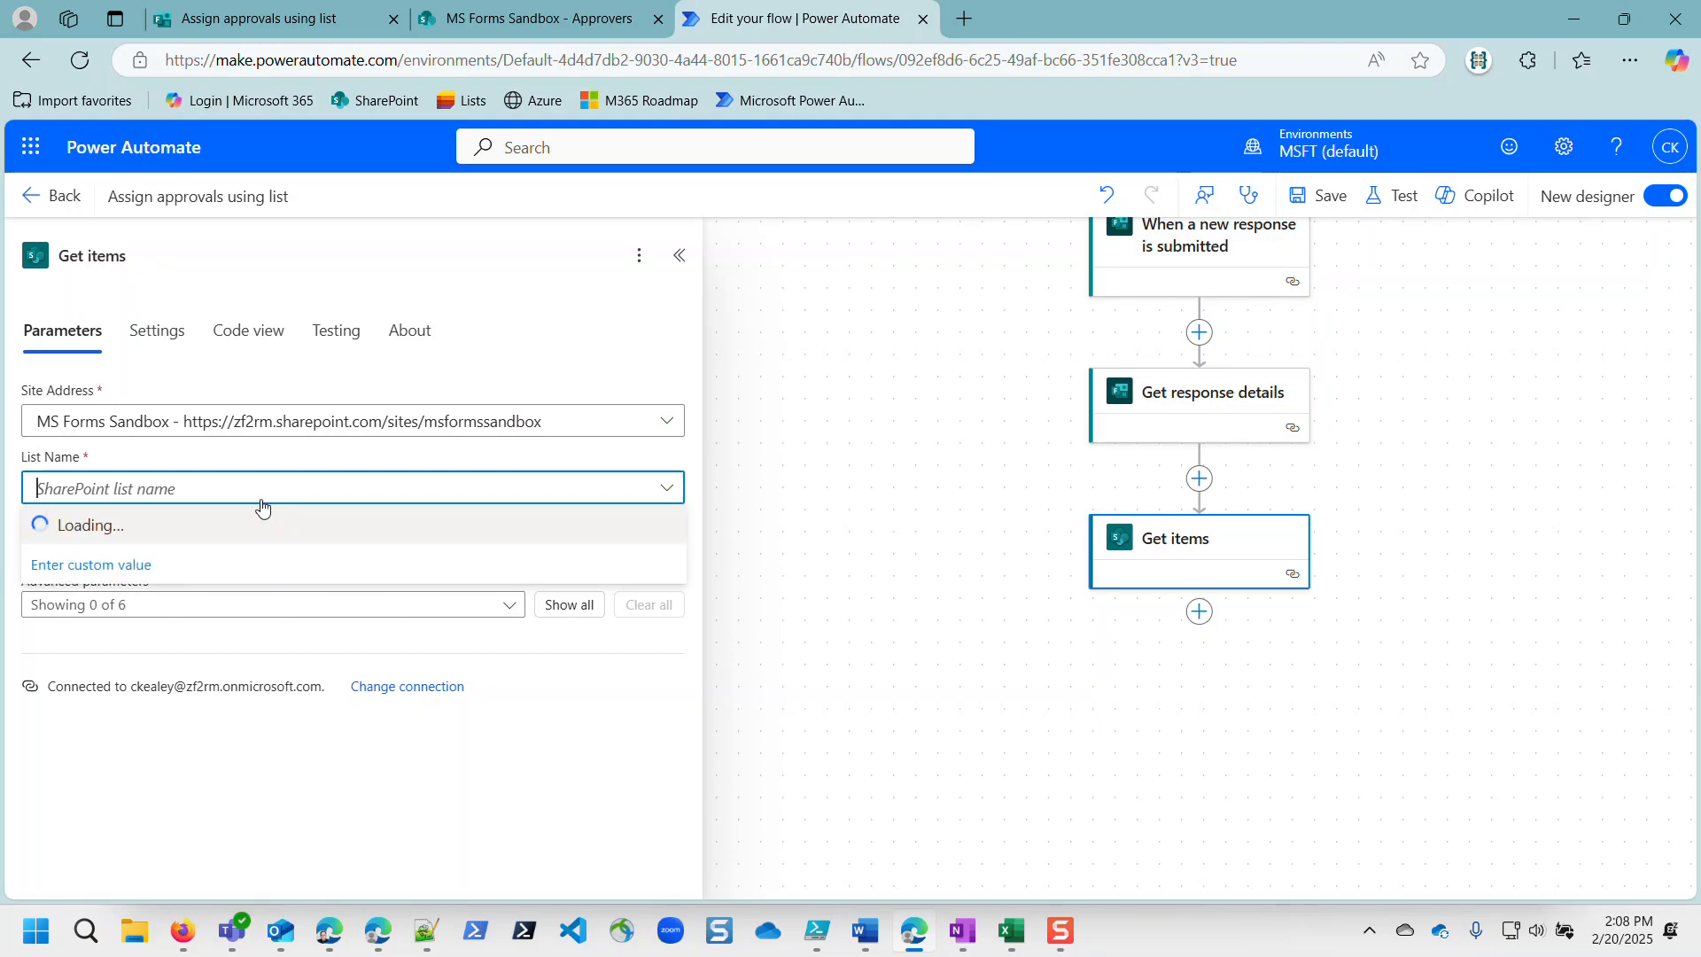
left_click(124, 537)
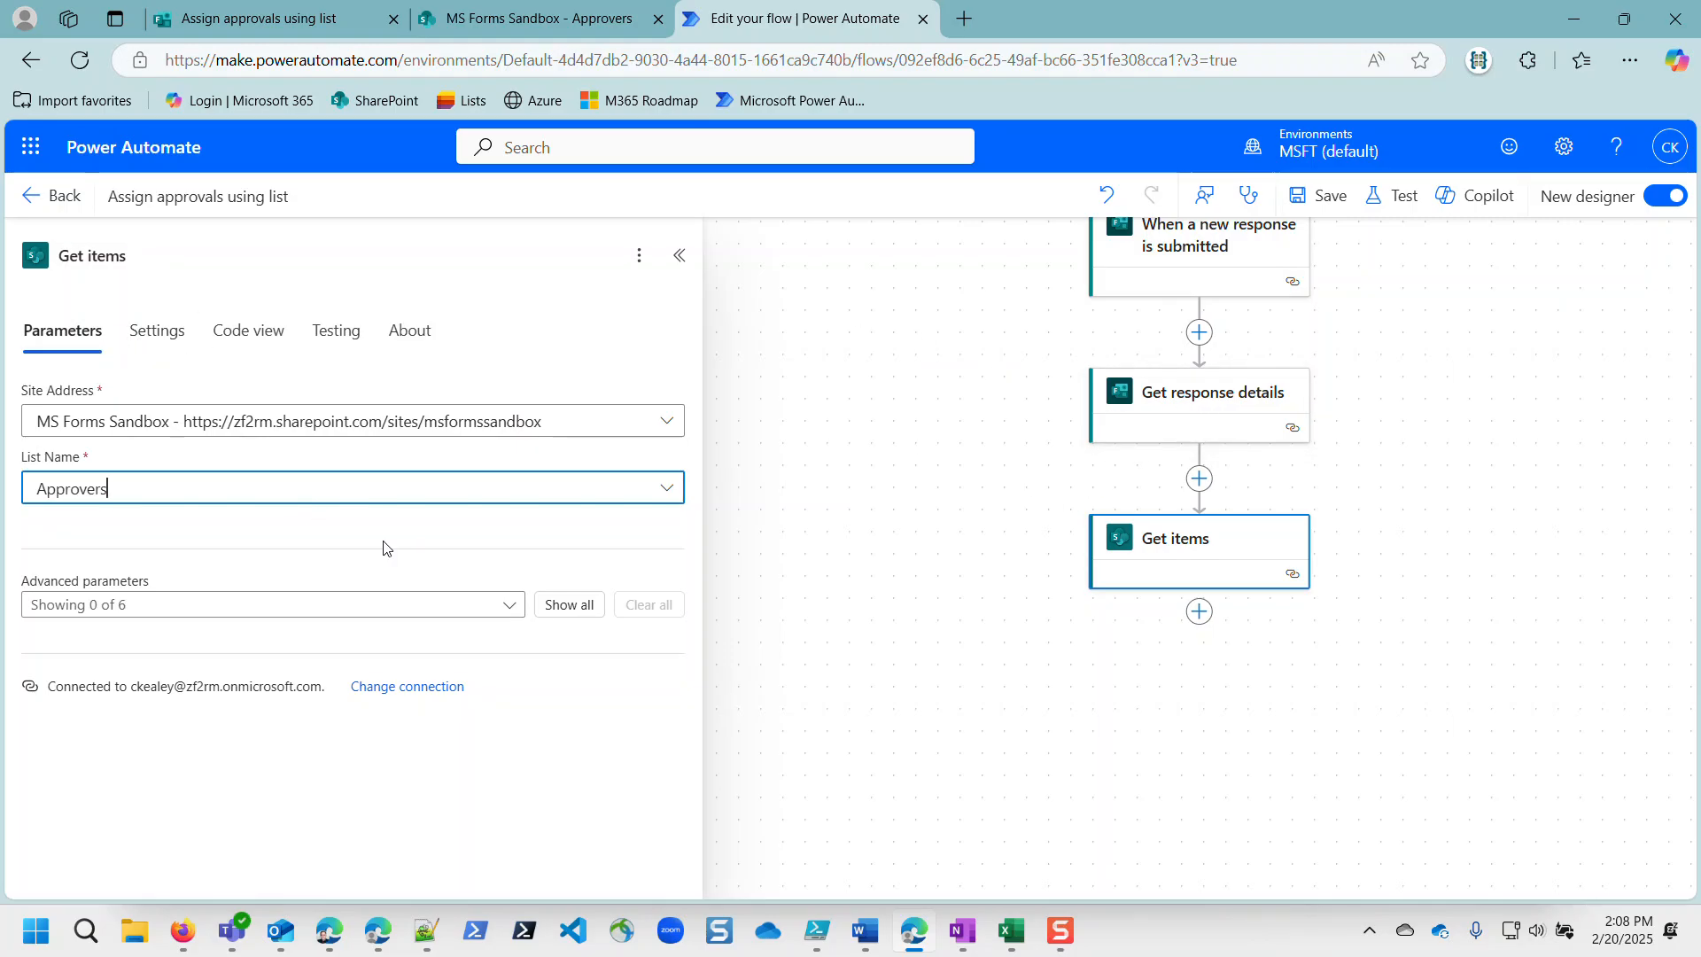
left_click(571, 605)
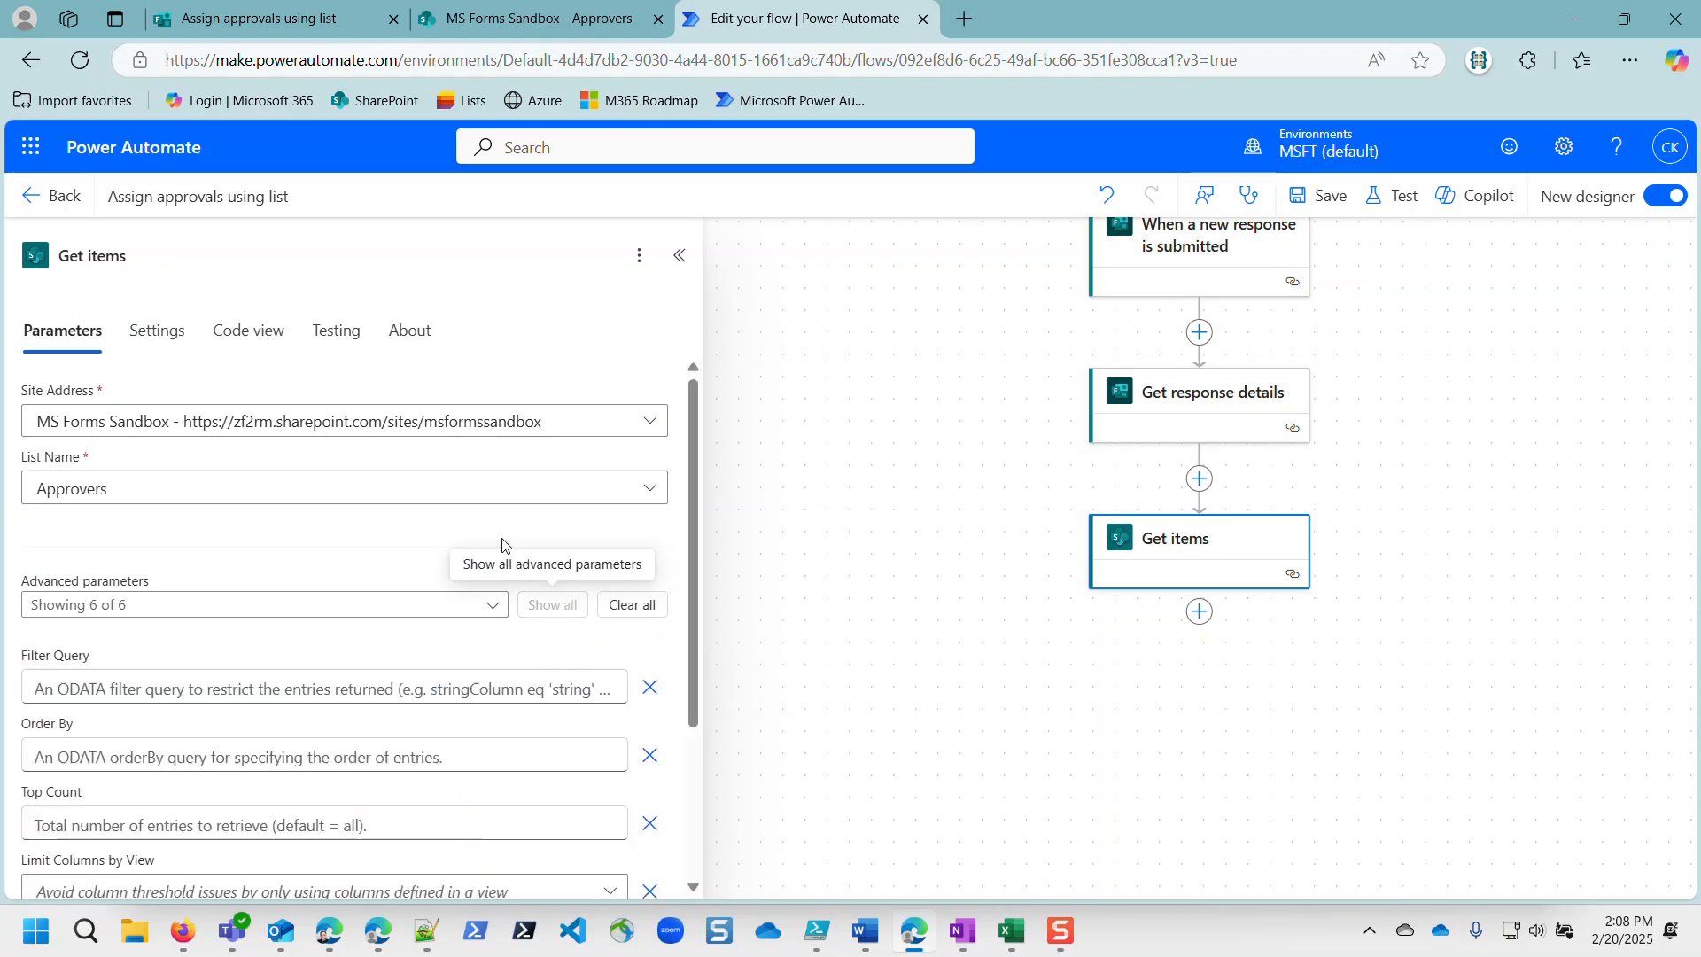
Step: Set the Filter Query to Email eq '' with the form's Approver answer between the quotes
scroll(496, 542, "down", 2)
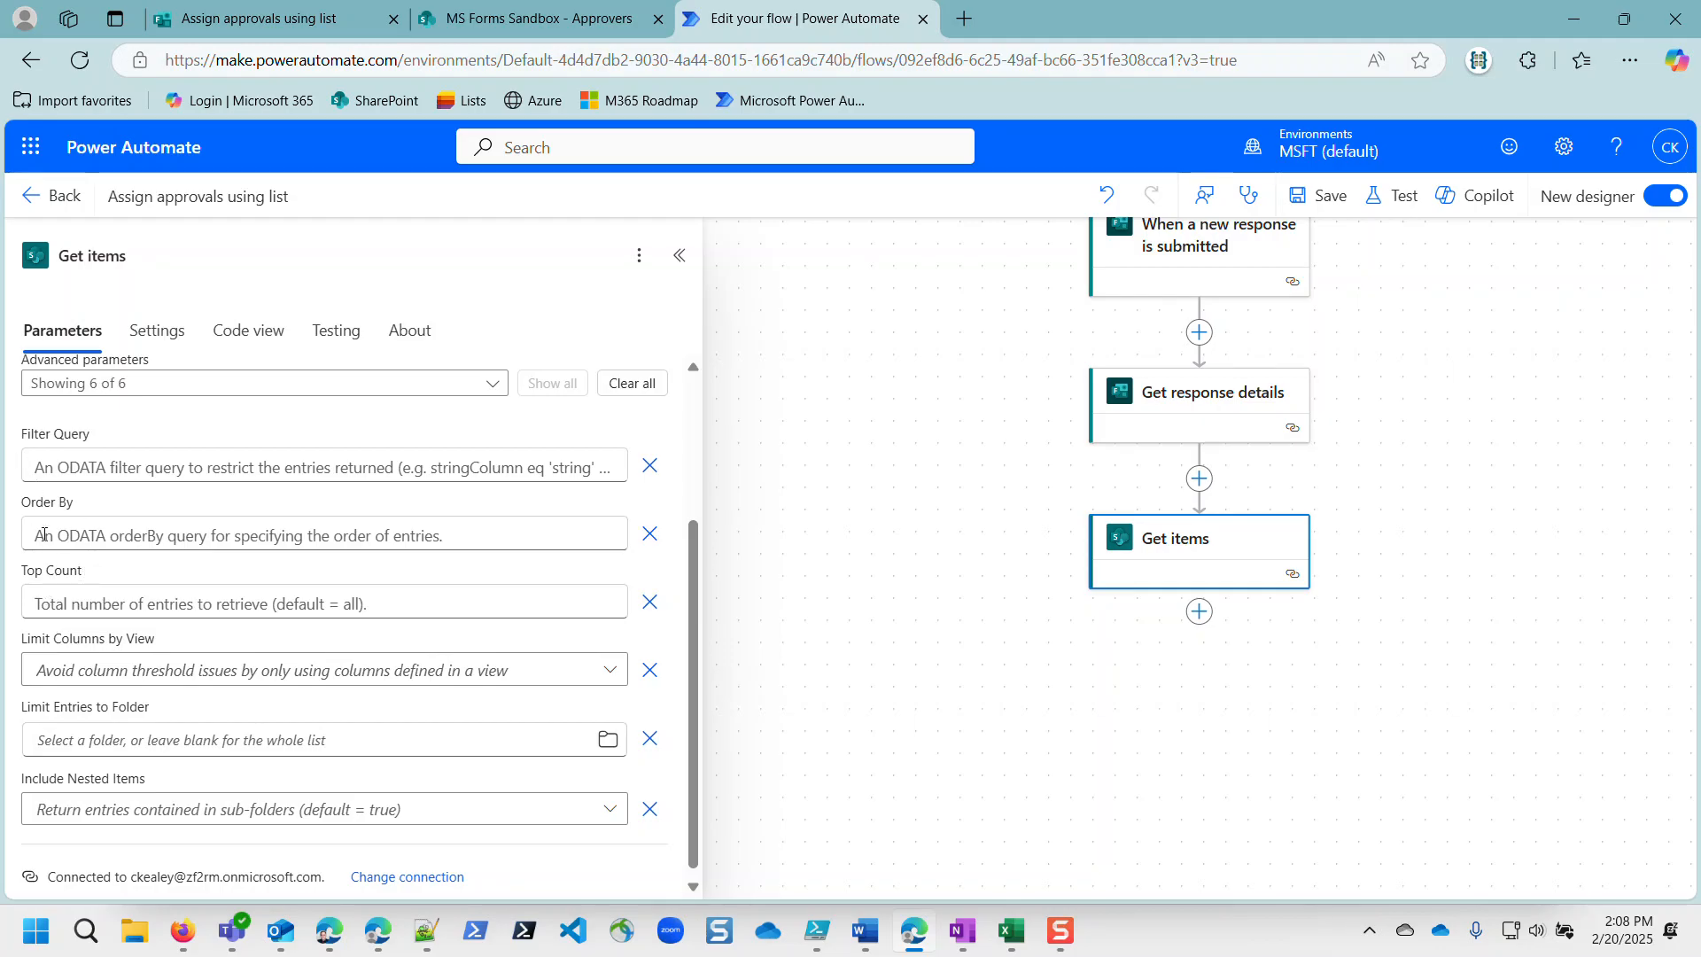
left_click(45, 466)
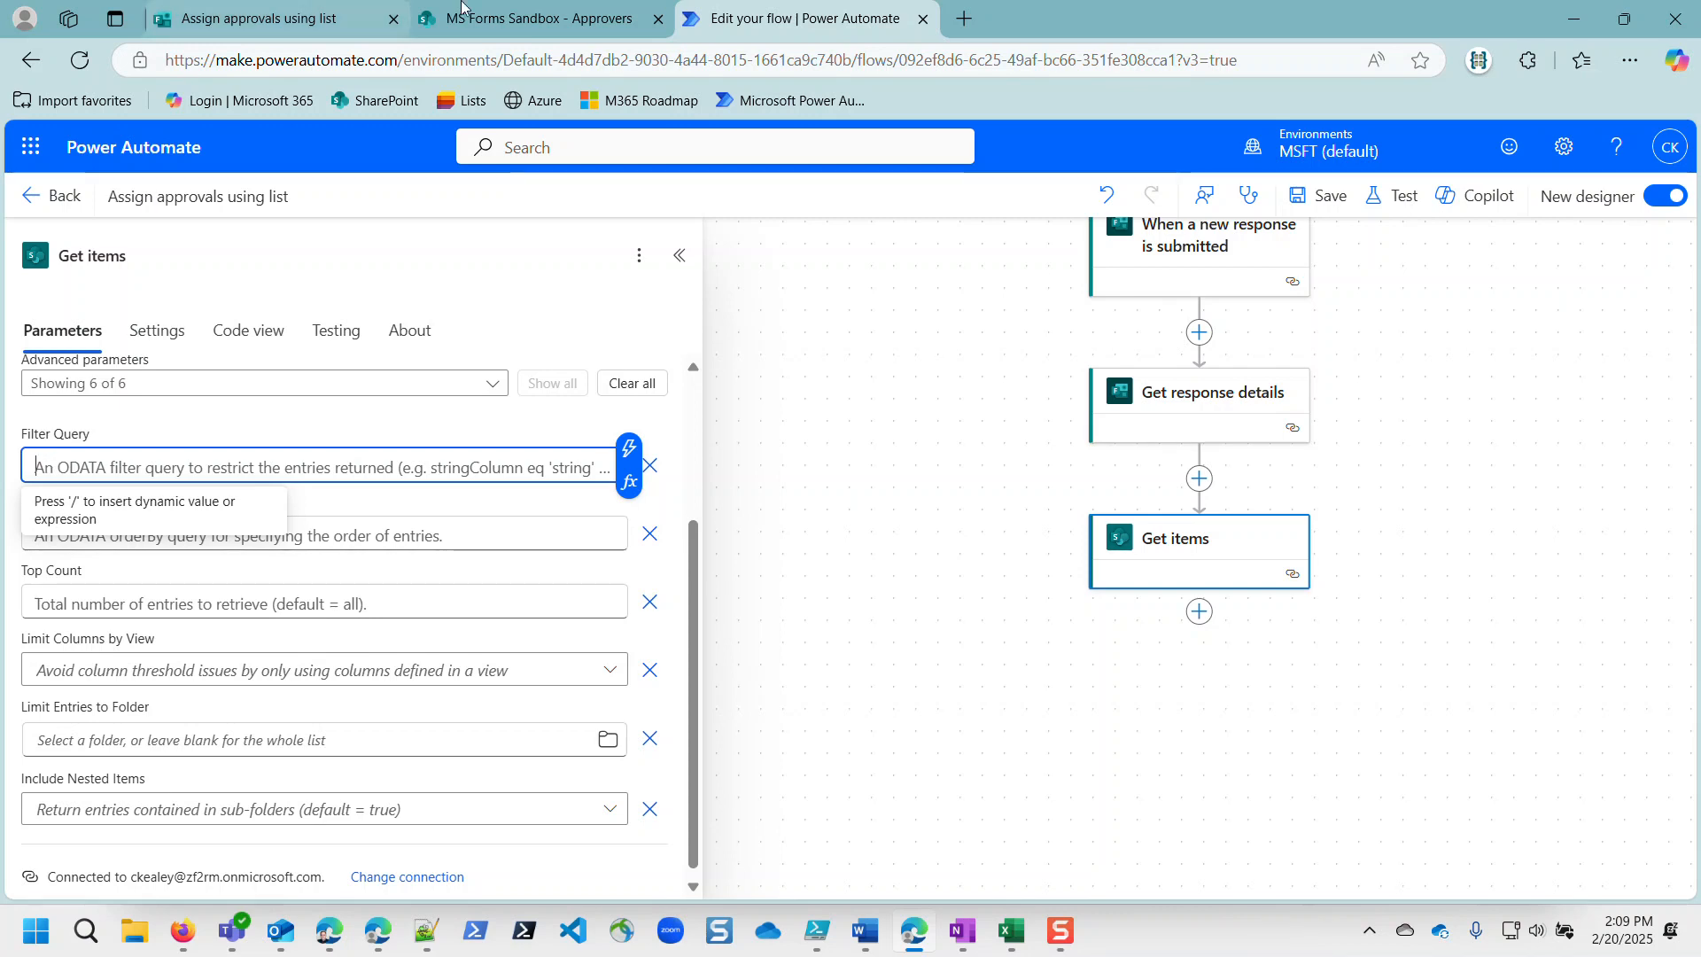
left_click(531, 19)
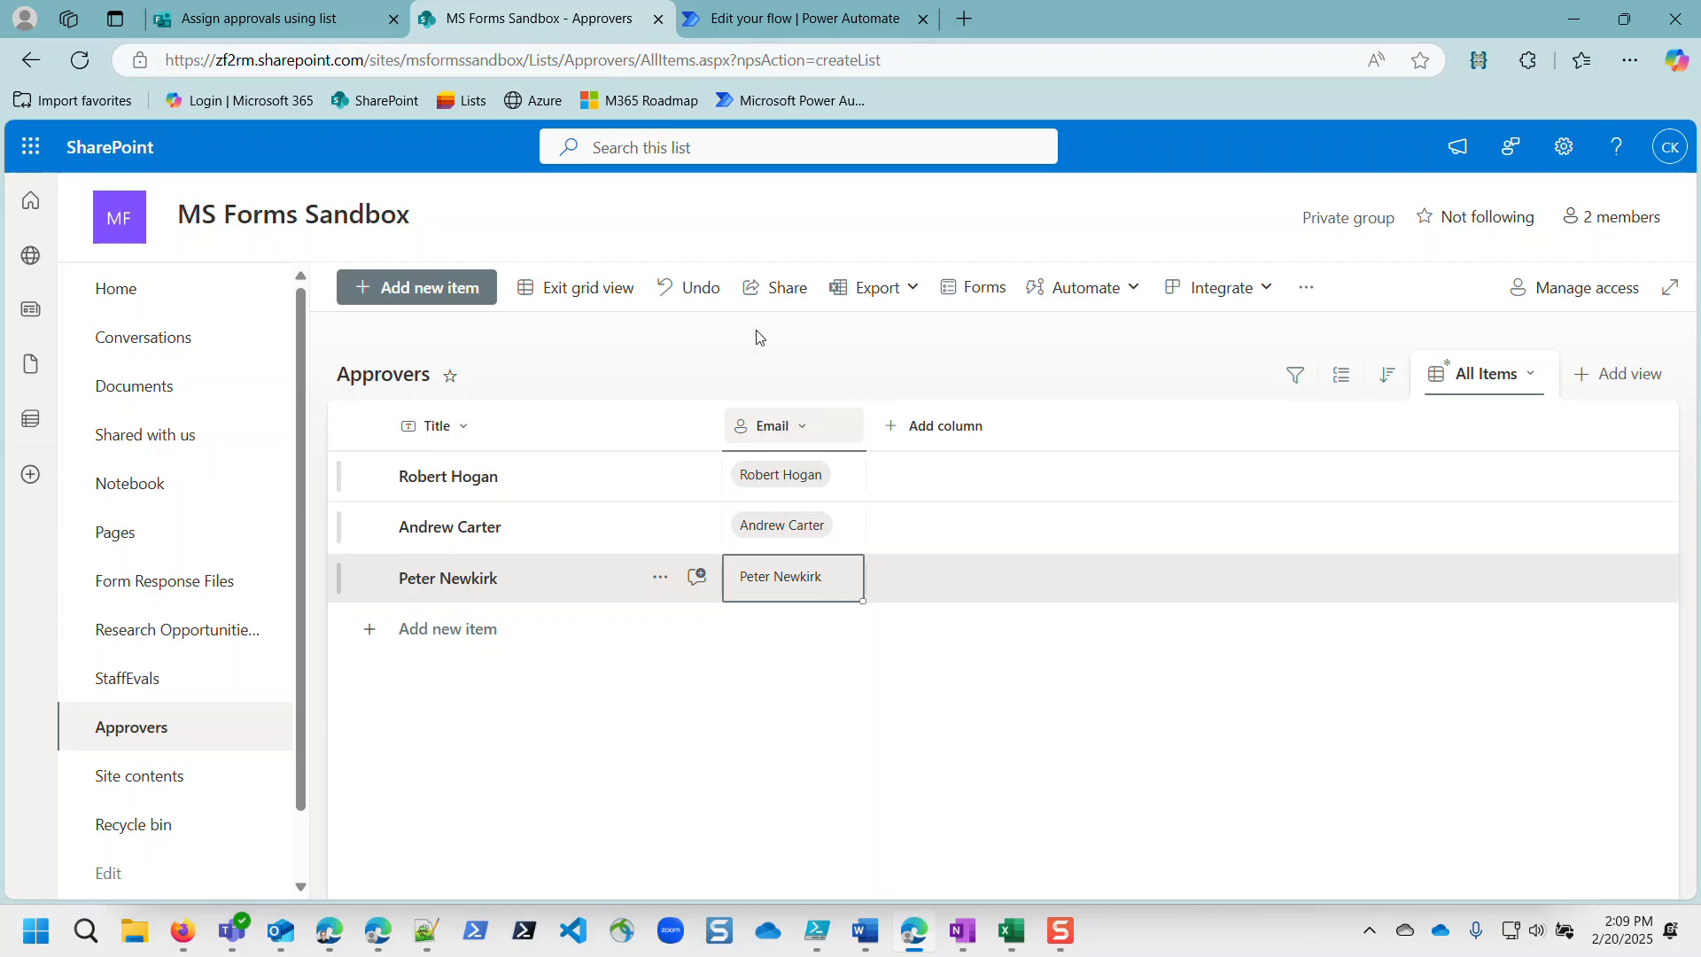
left_click(841, 25)
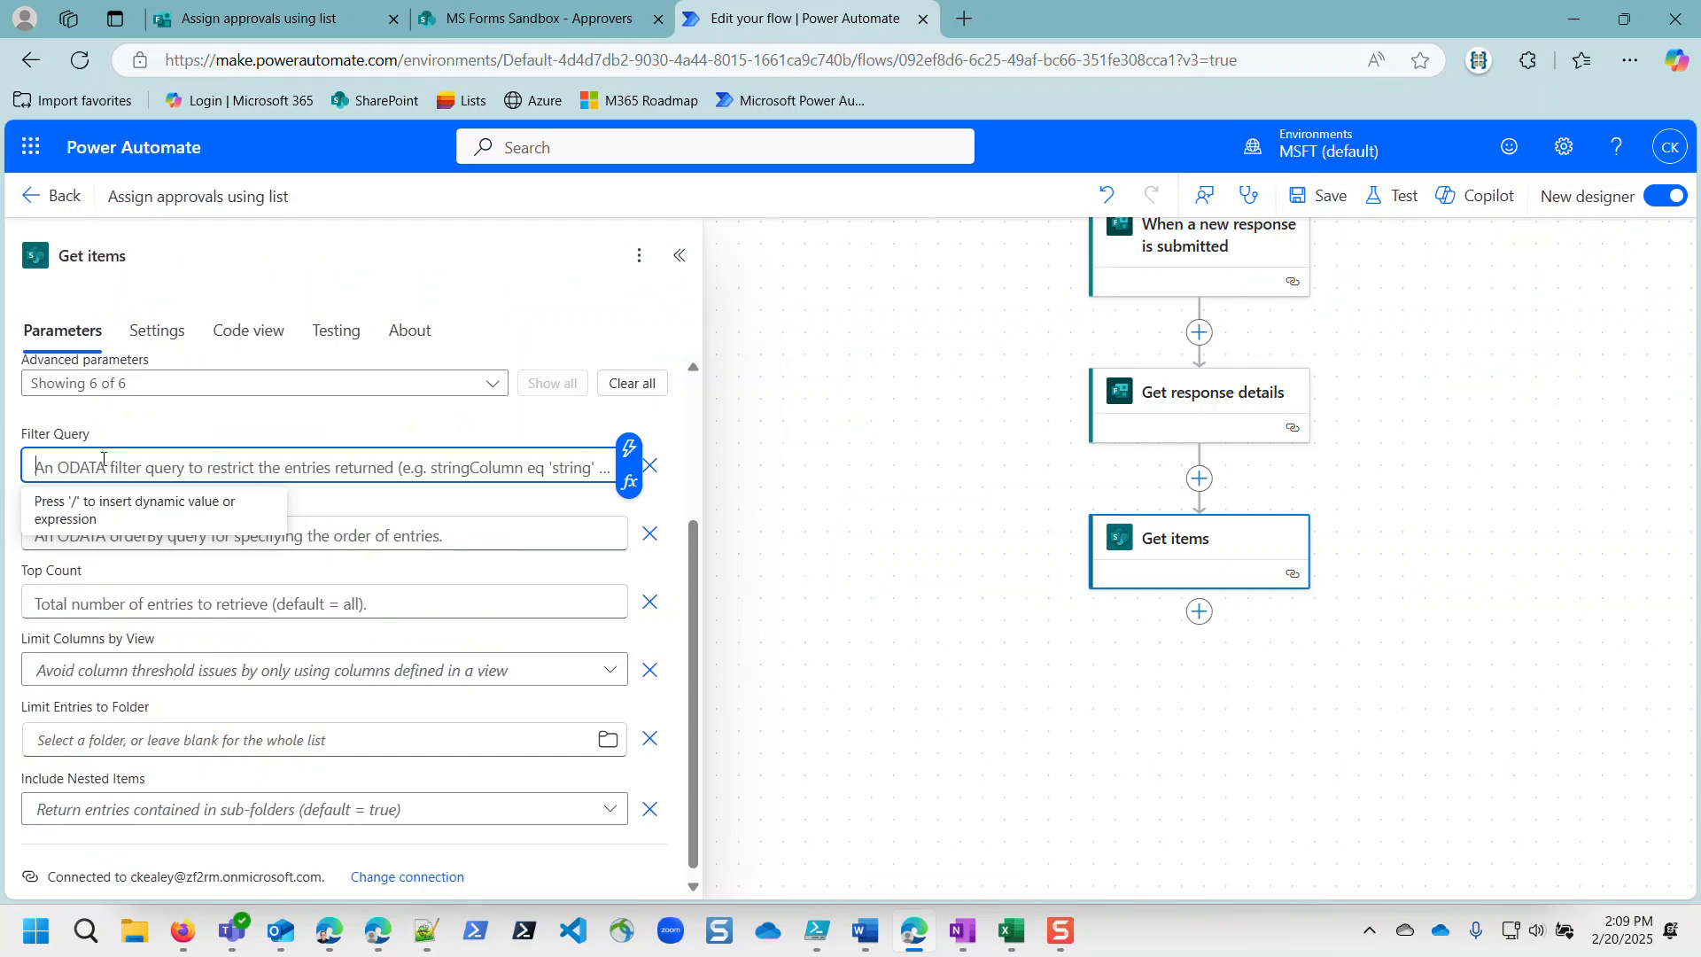
type("E")
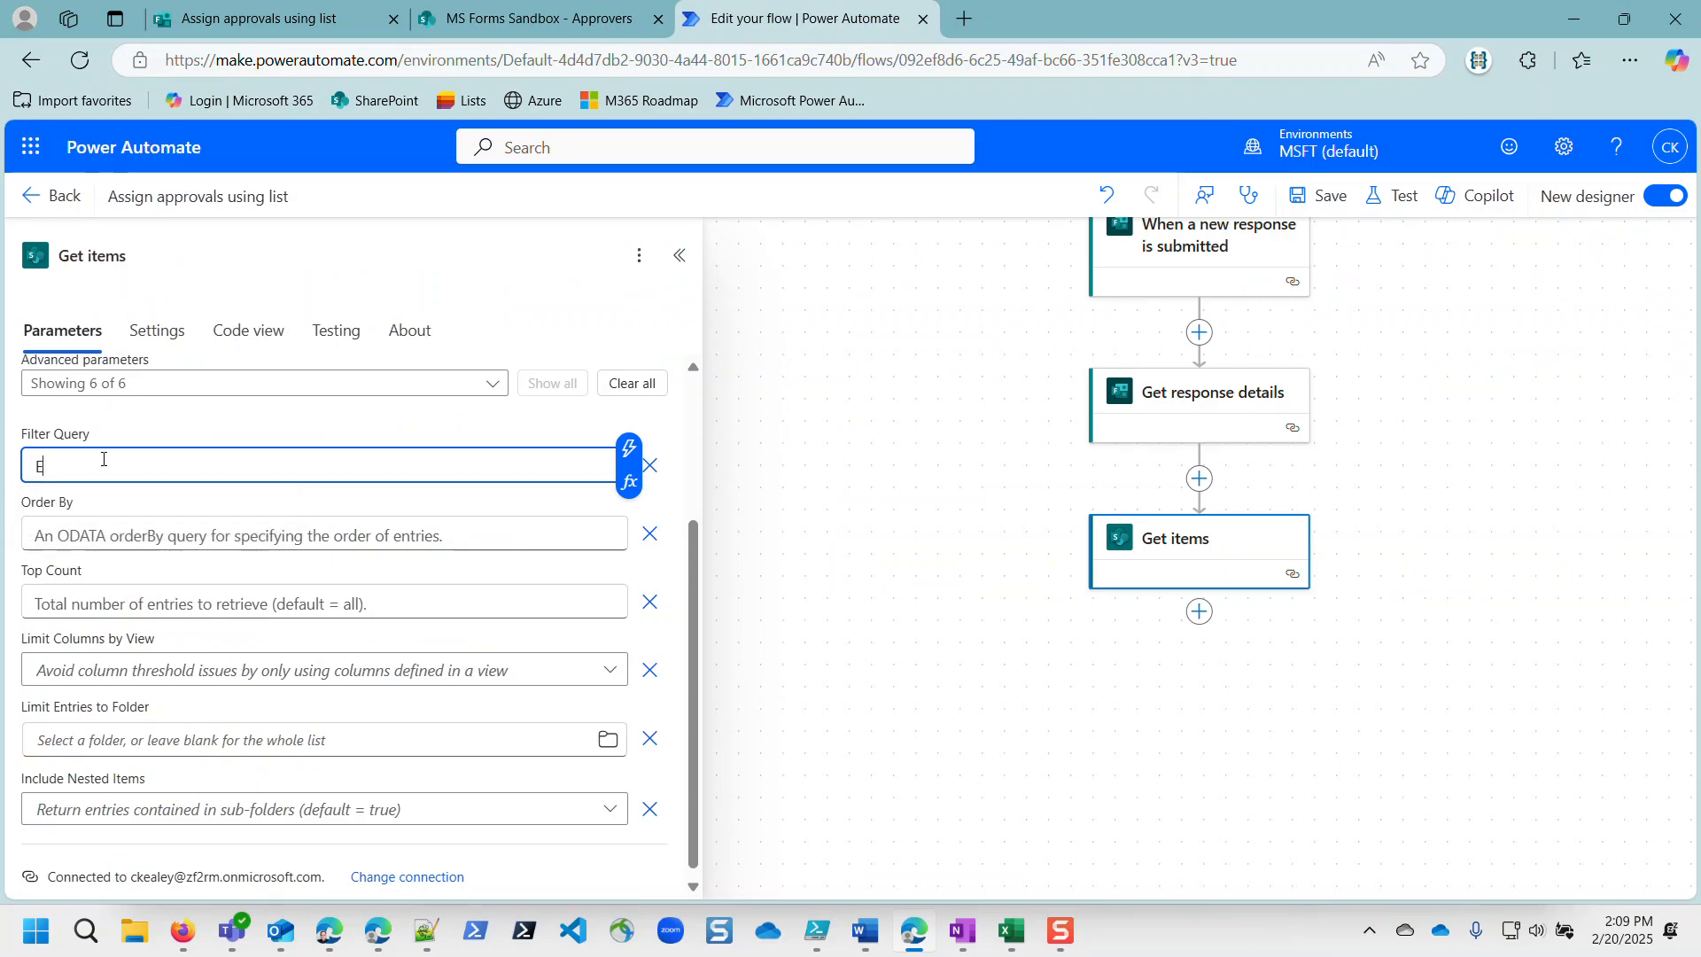
type("mail eq")
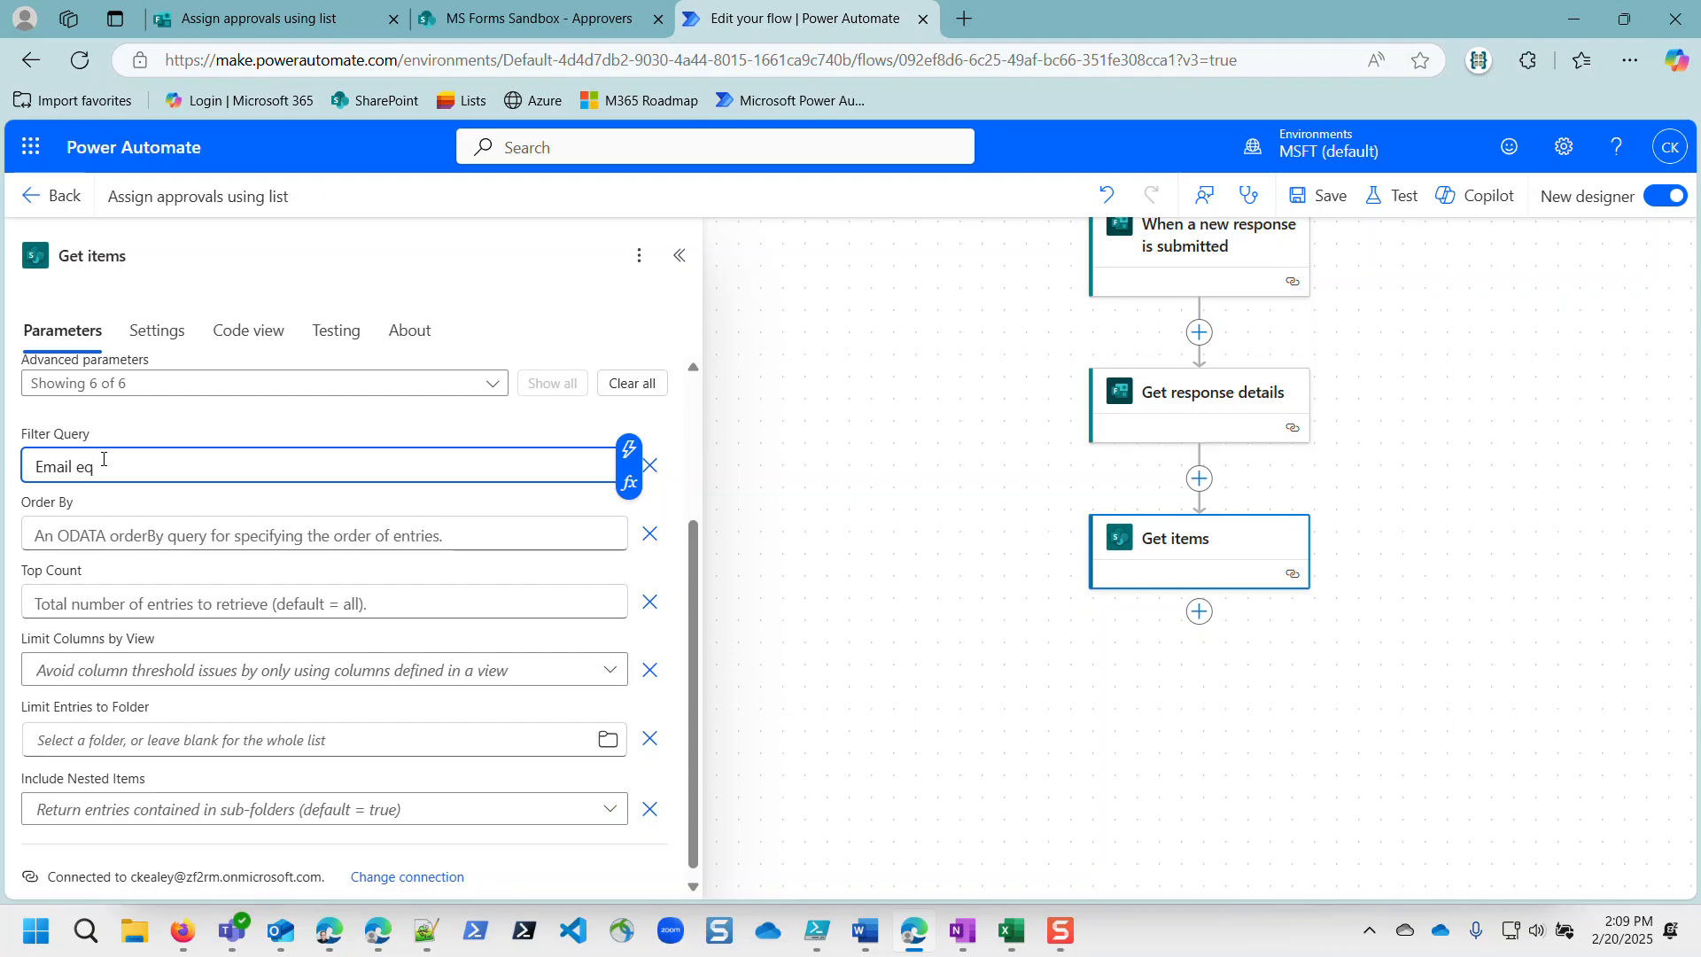
type(" '")
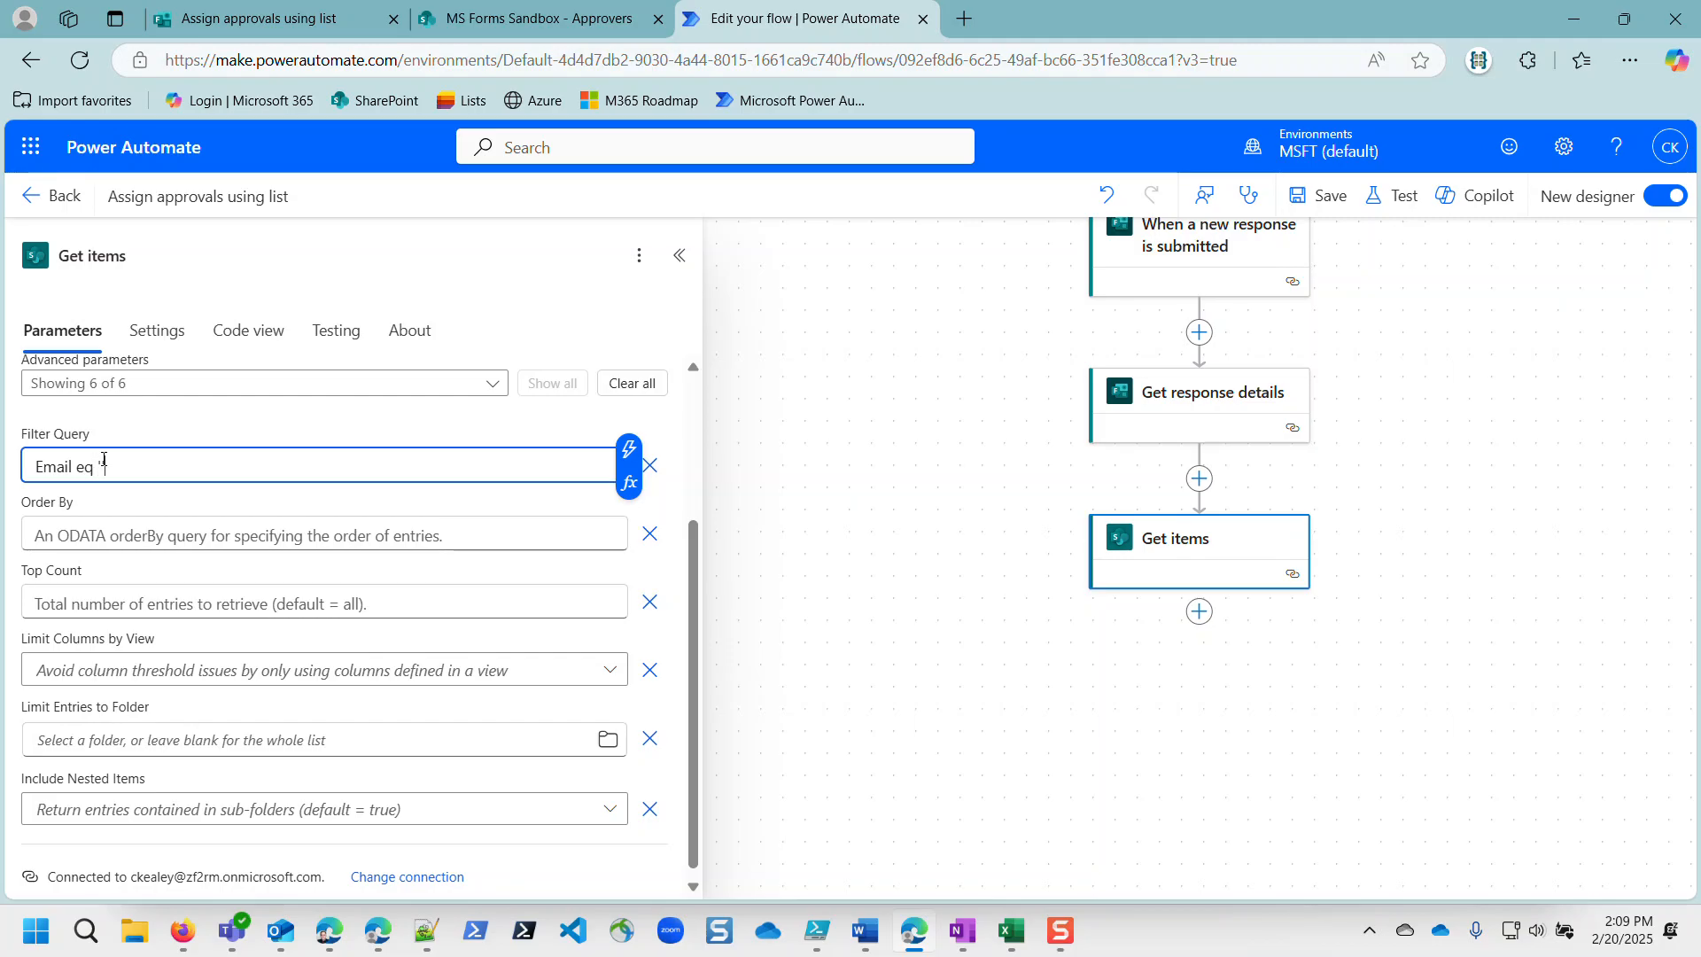
left_click(629, 450)
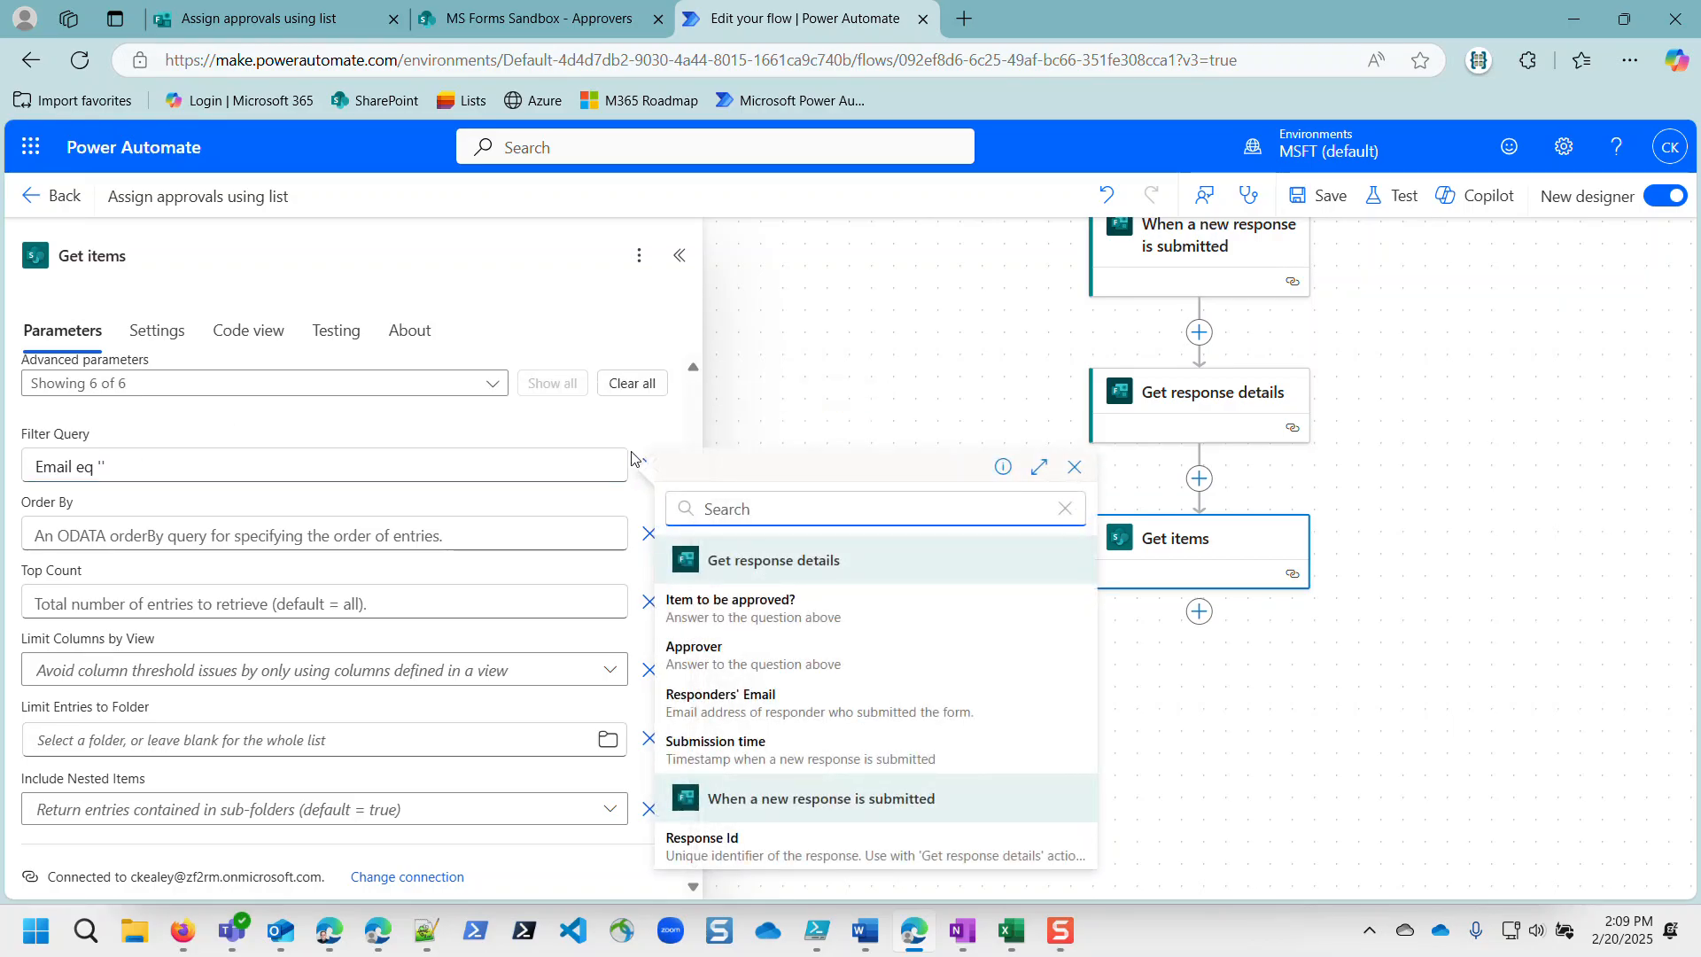
left_click(695, 660)
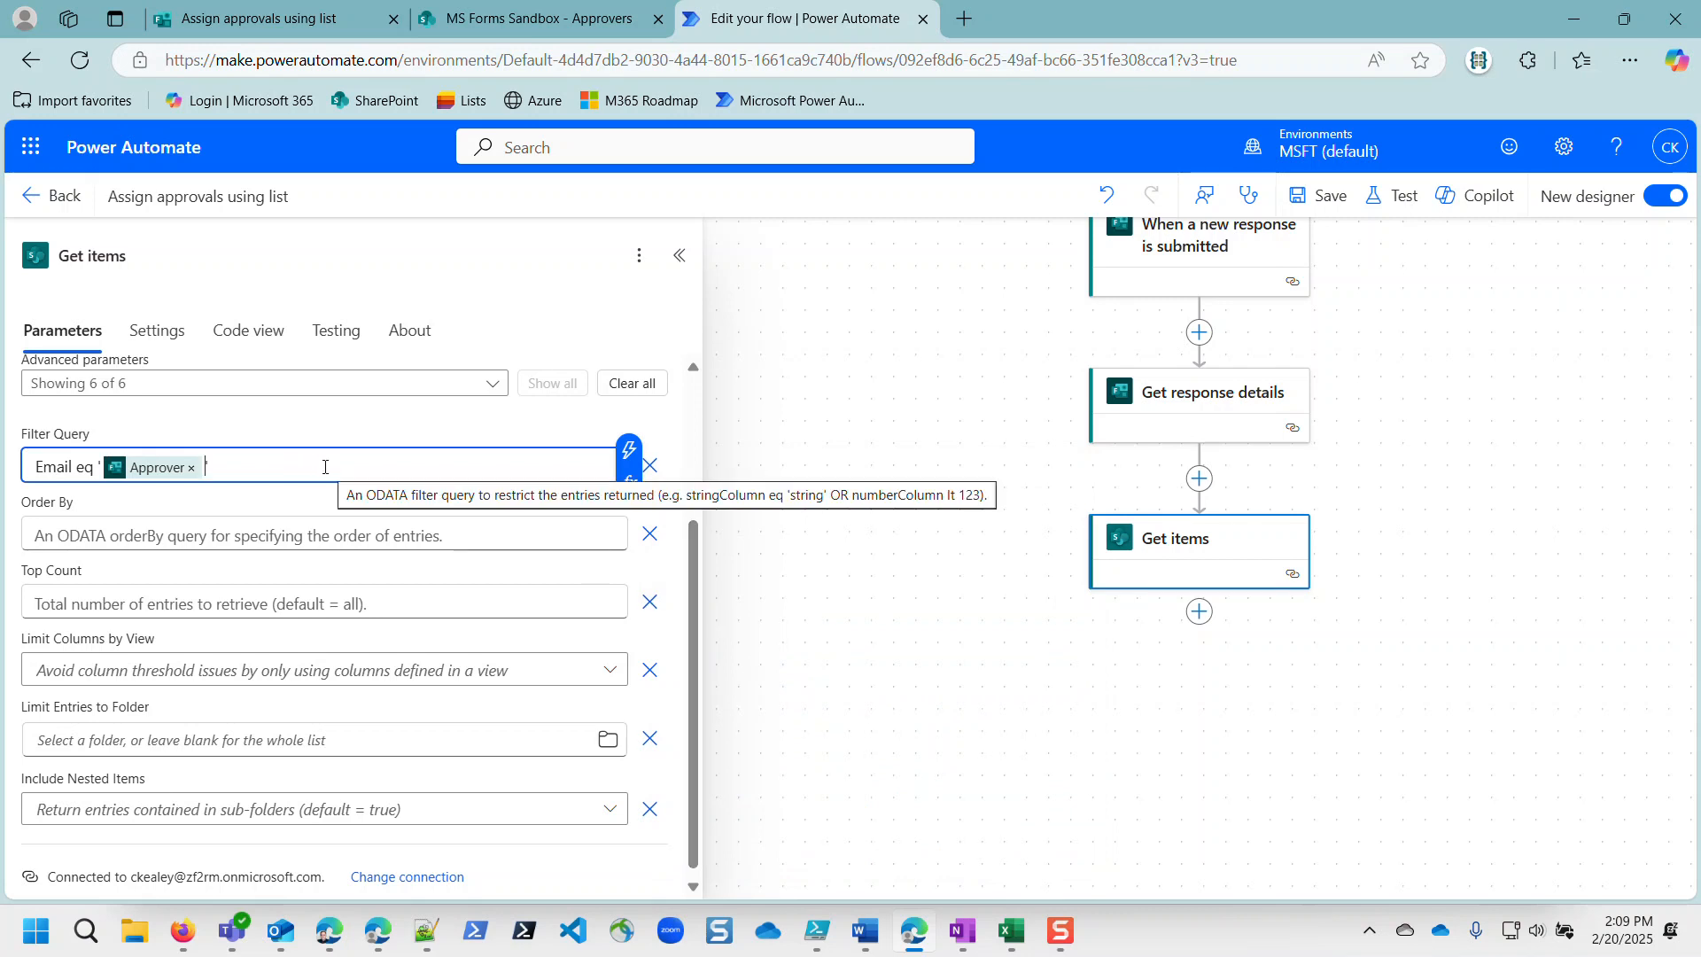
left_click(496, 17)
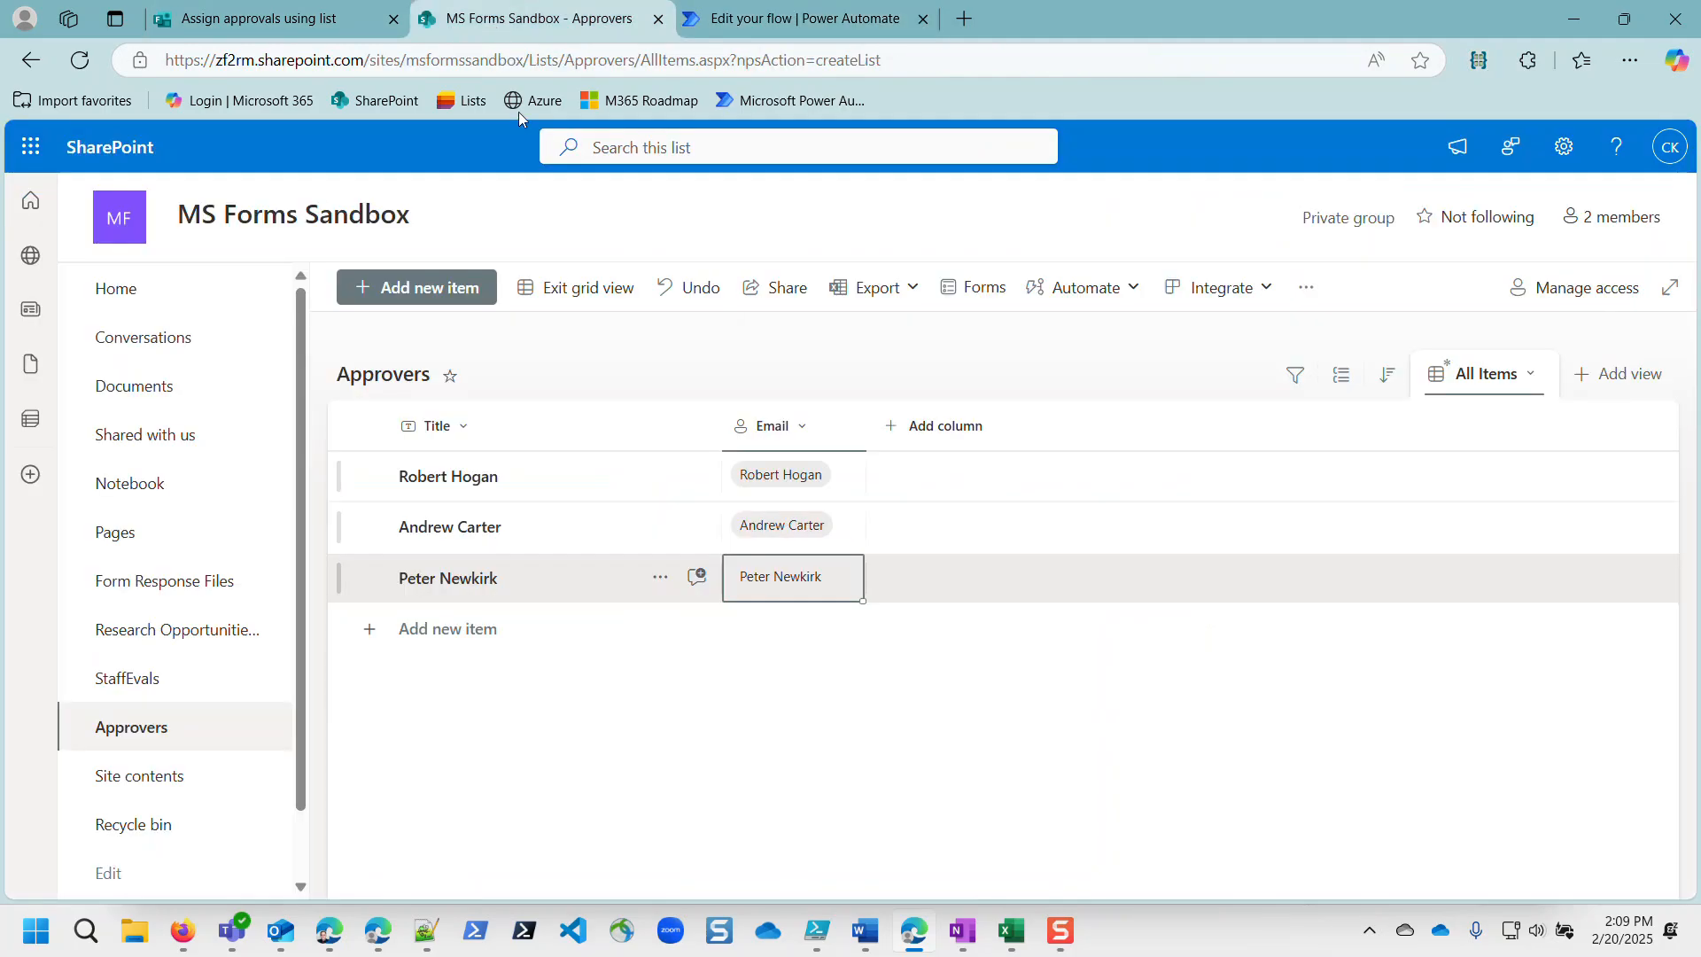
Step: Replace Email with Title in the Filter Query and save the flow
left_click(779, 20)
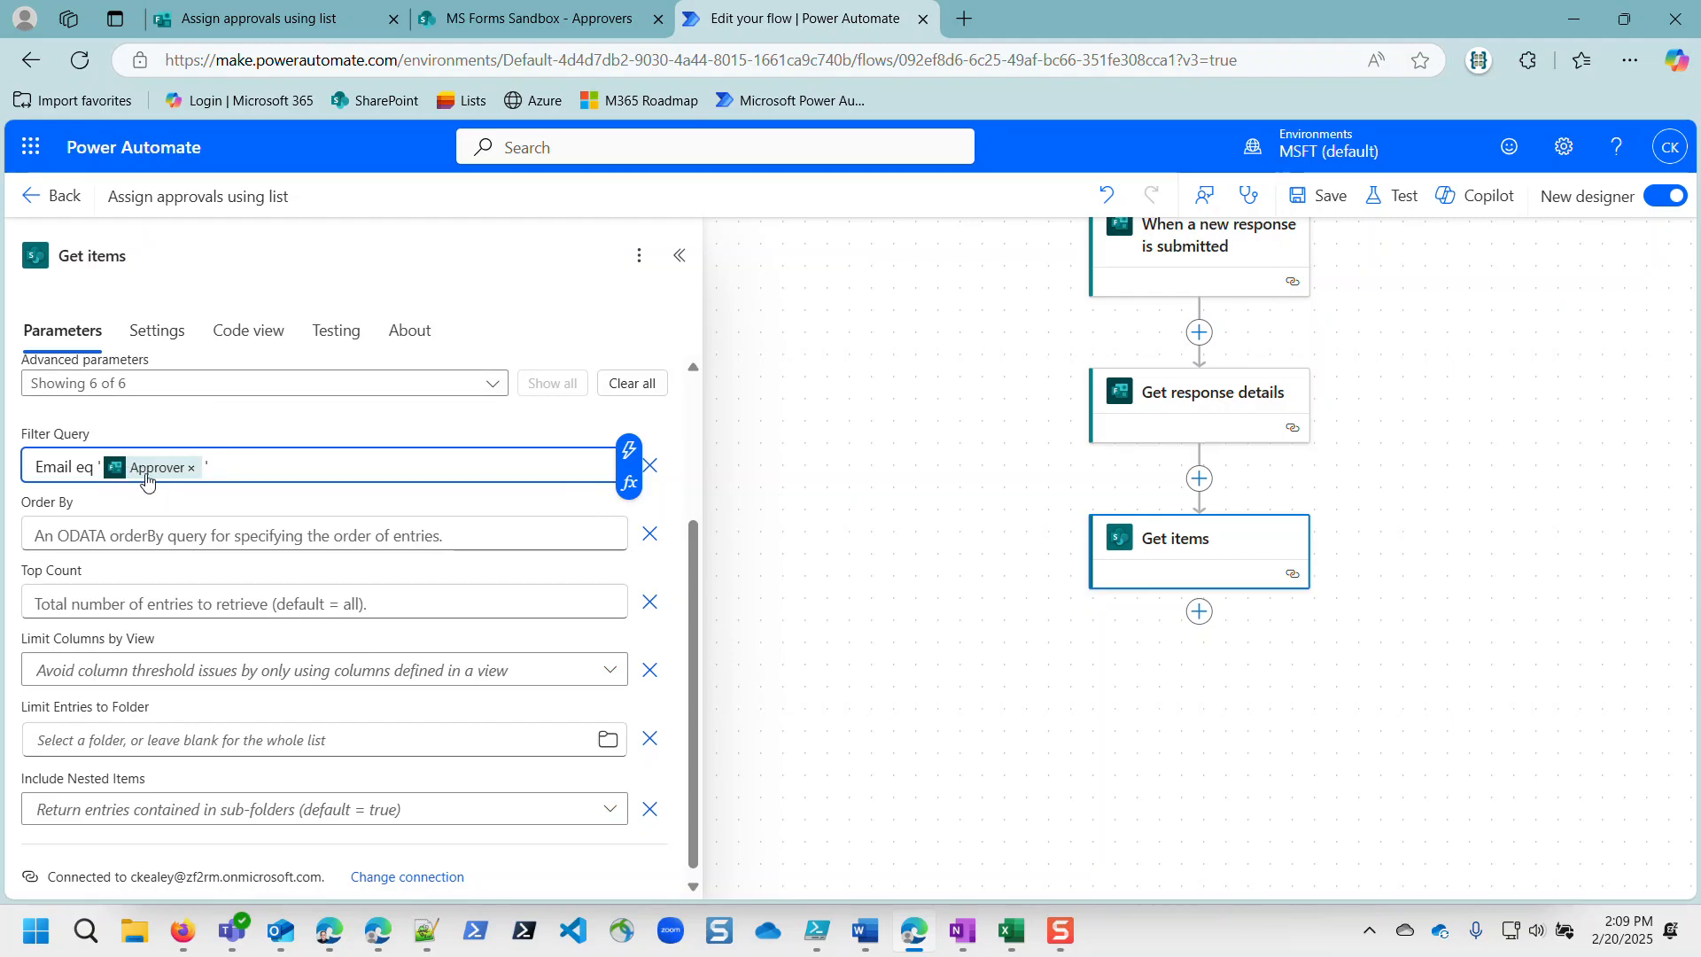
double_click(69, 465)
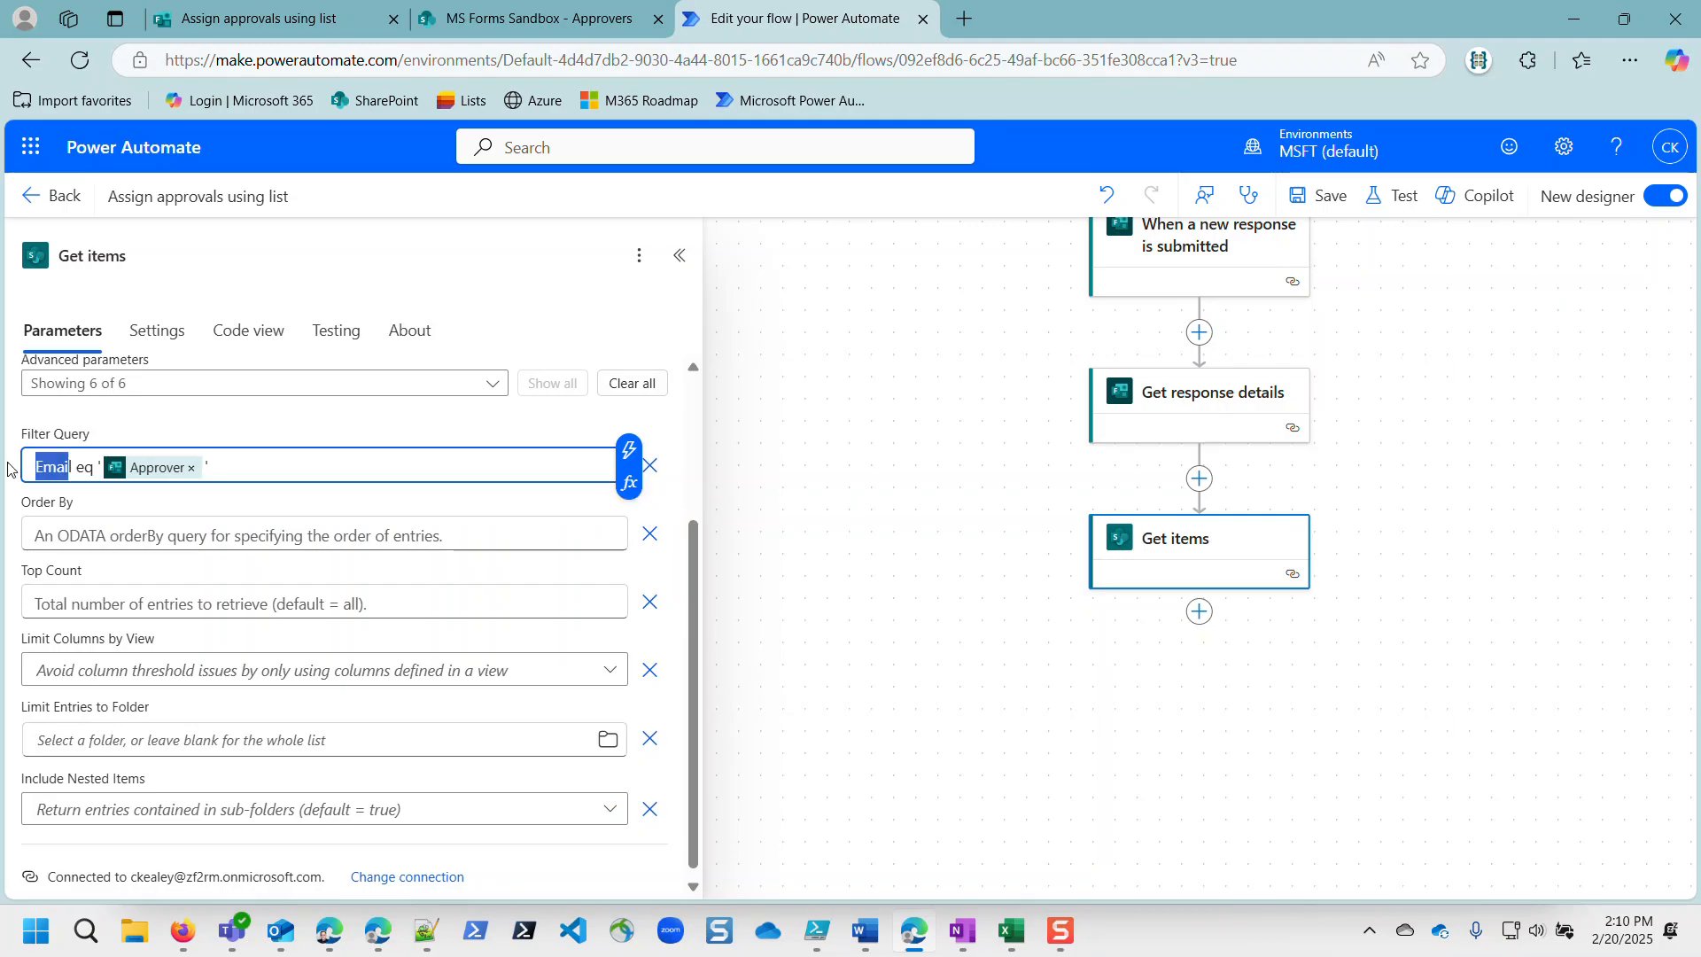
key("BackSpace")
type("Title")
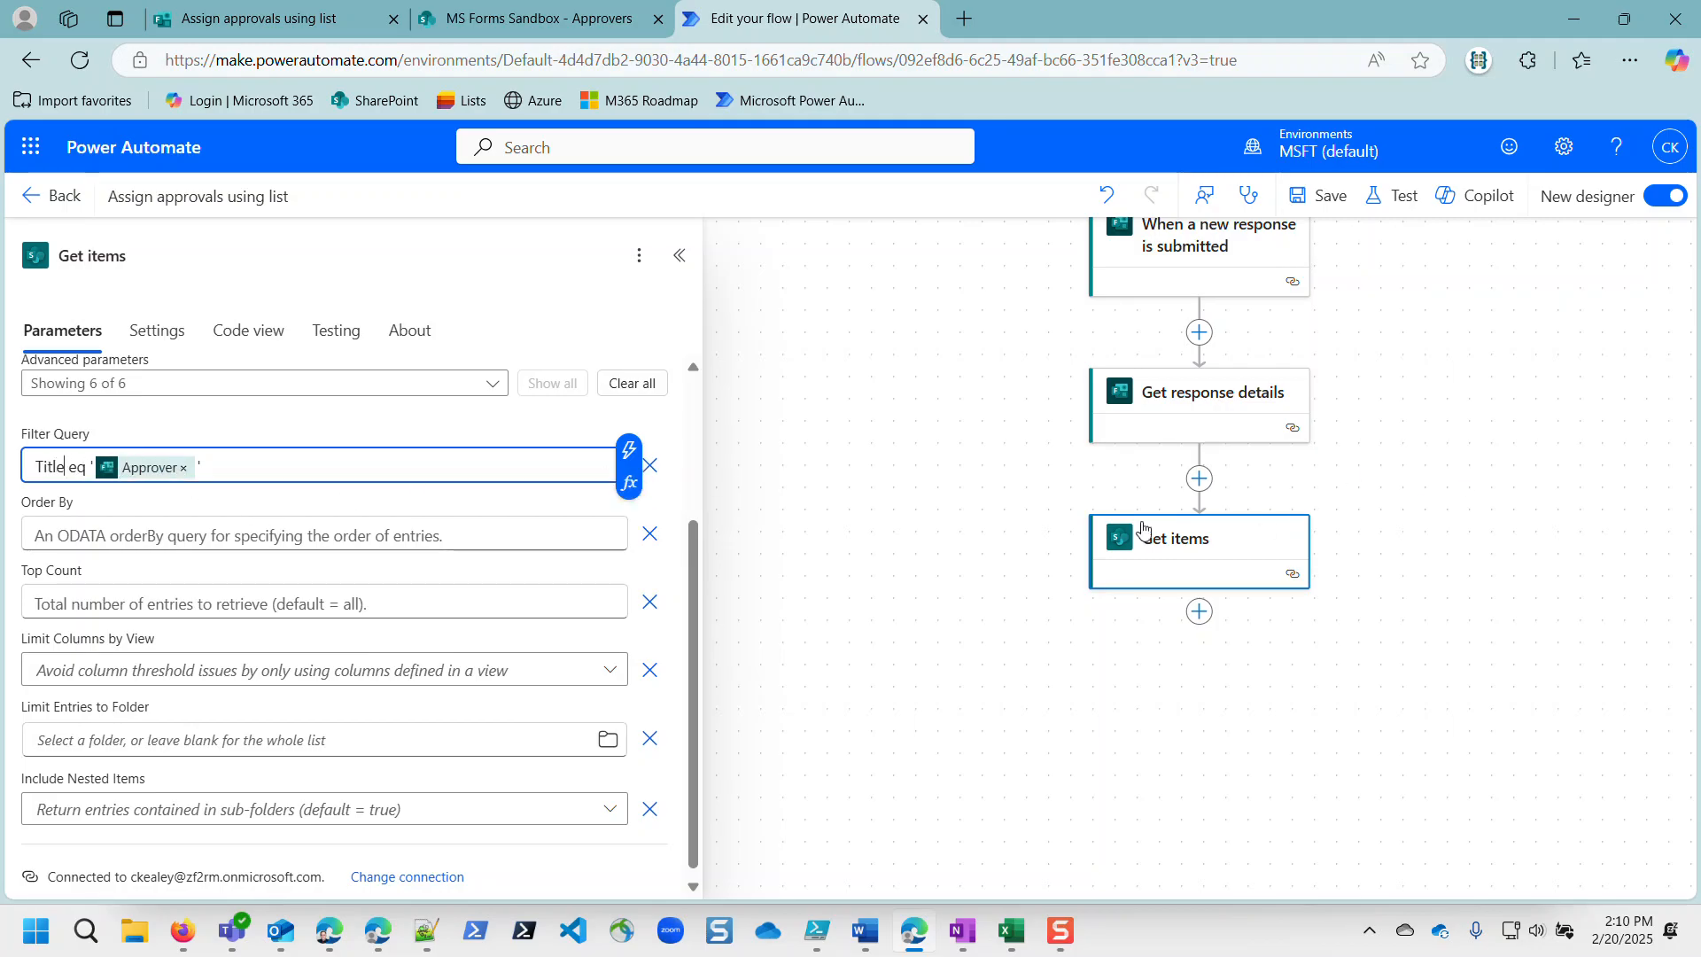
left_click(1324, 195)
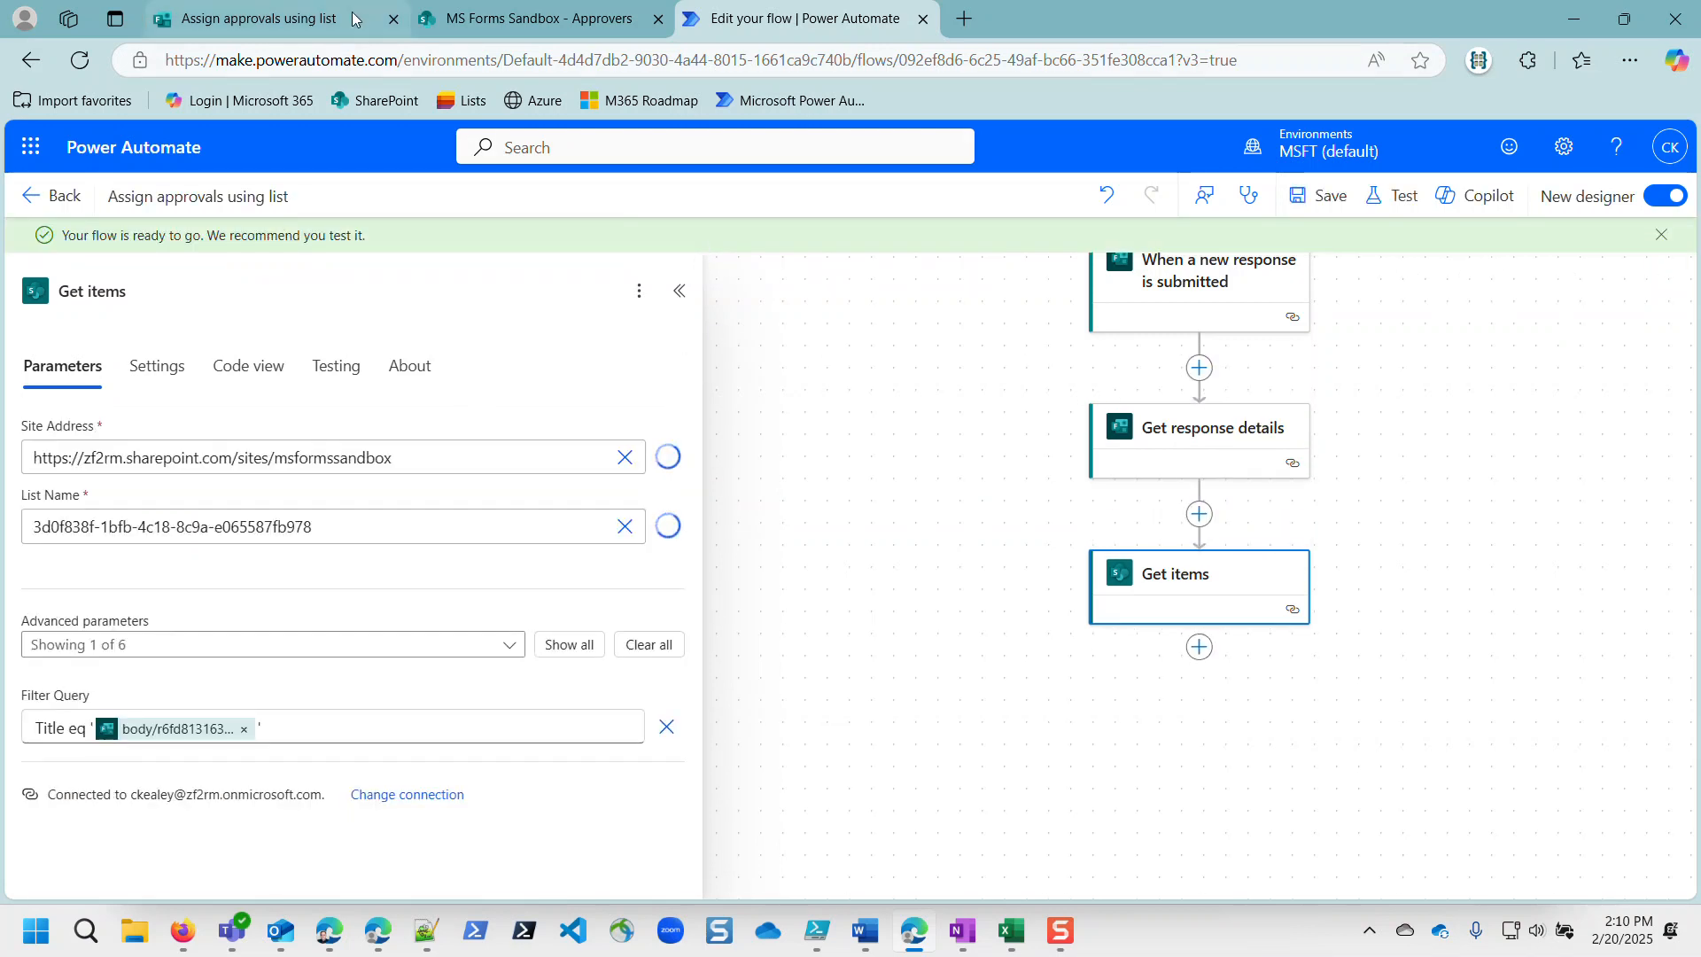
Step: Submit a preview response with item 'Test' and the second approver, then open the flow's details
left_click(241, 13)
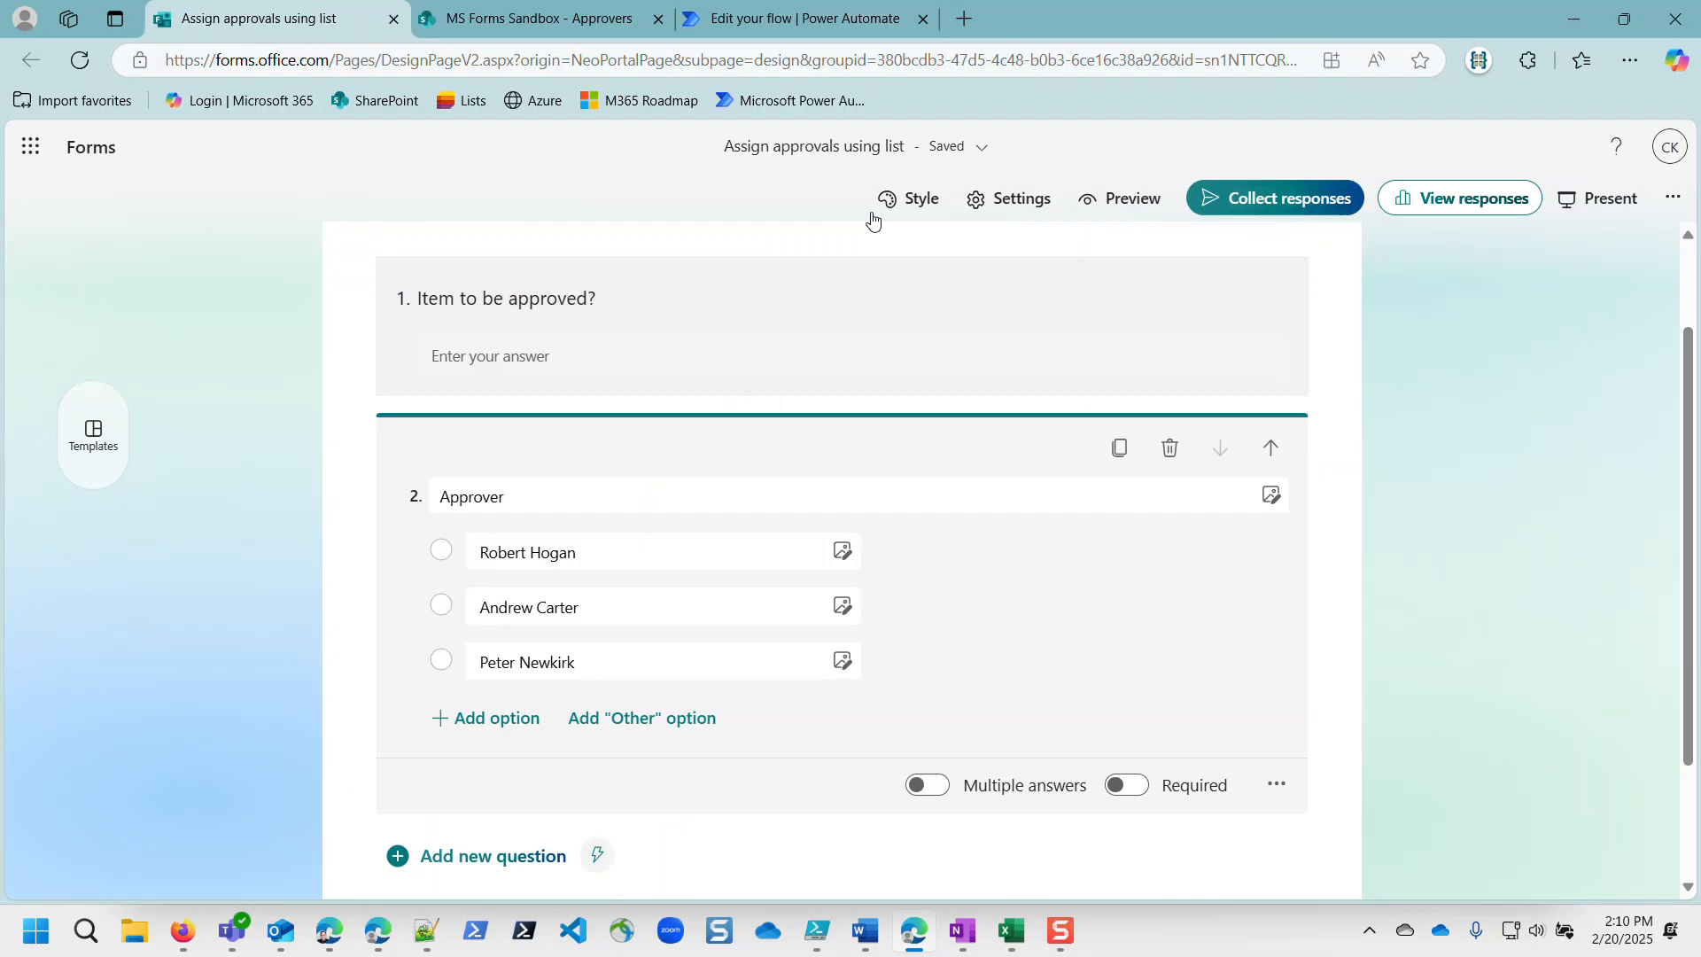
left_click(1149, 200)
left_click(499, 477)
type("Test")
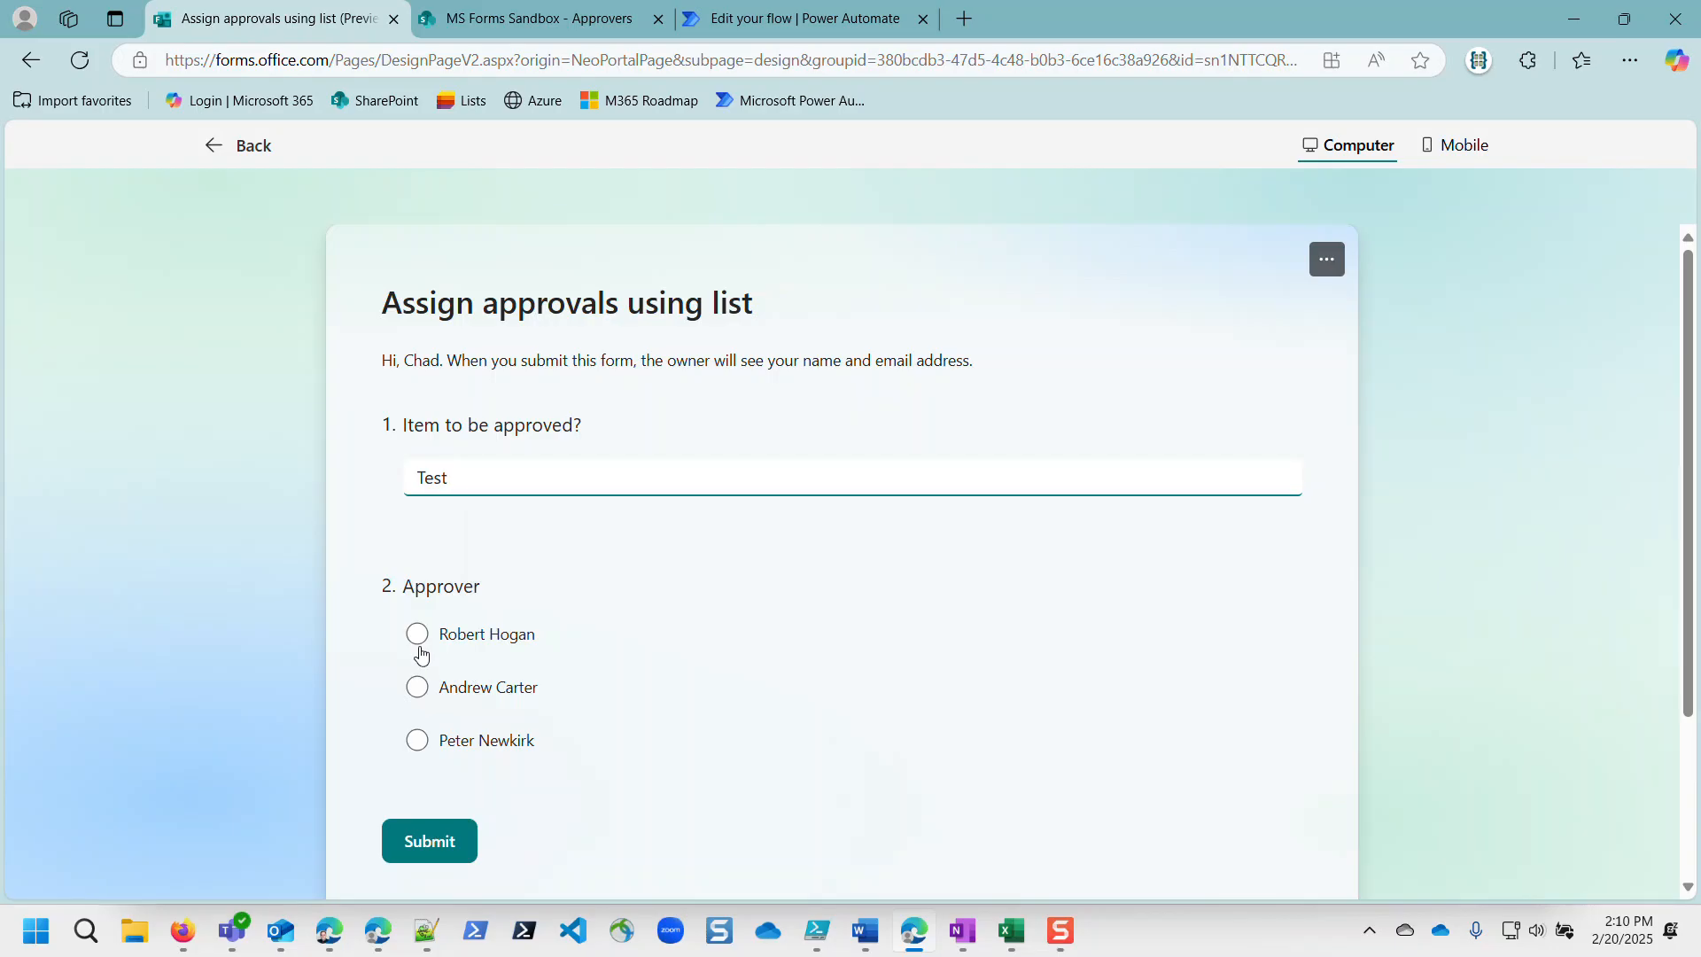
left_click(417, 688)
left_click(429, 840)
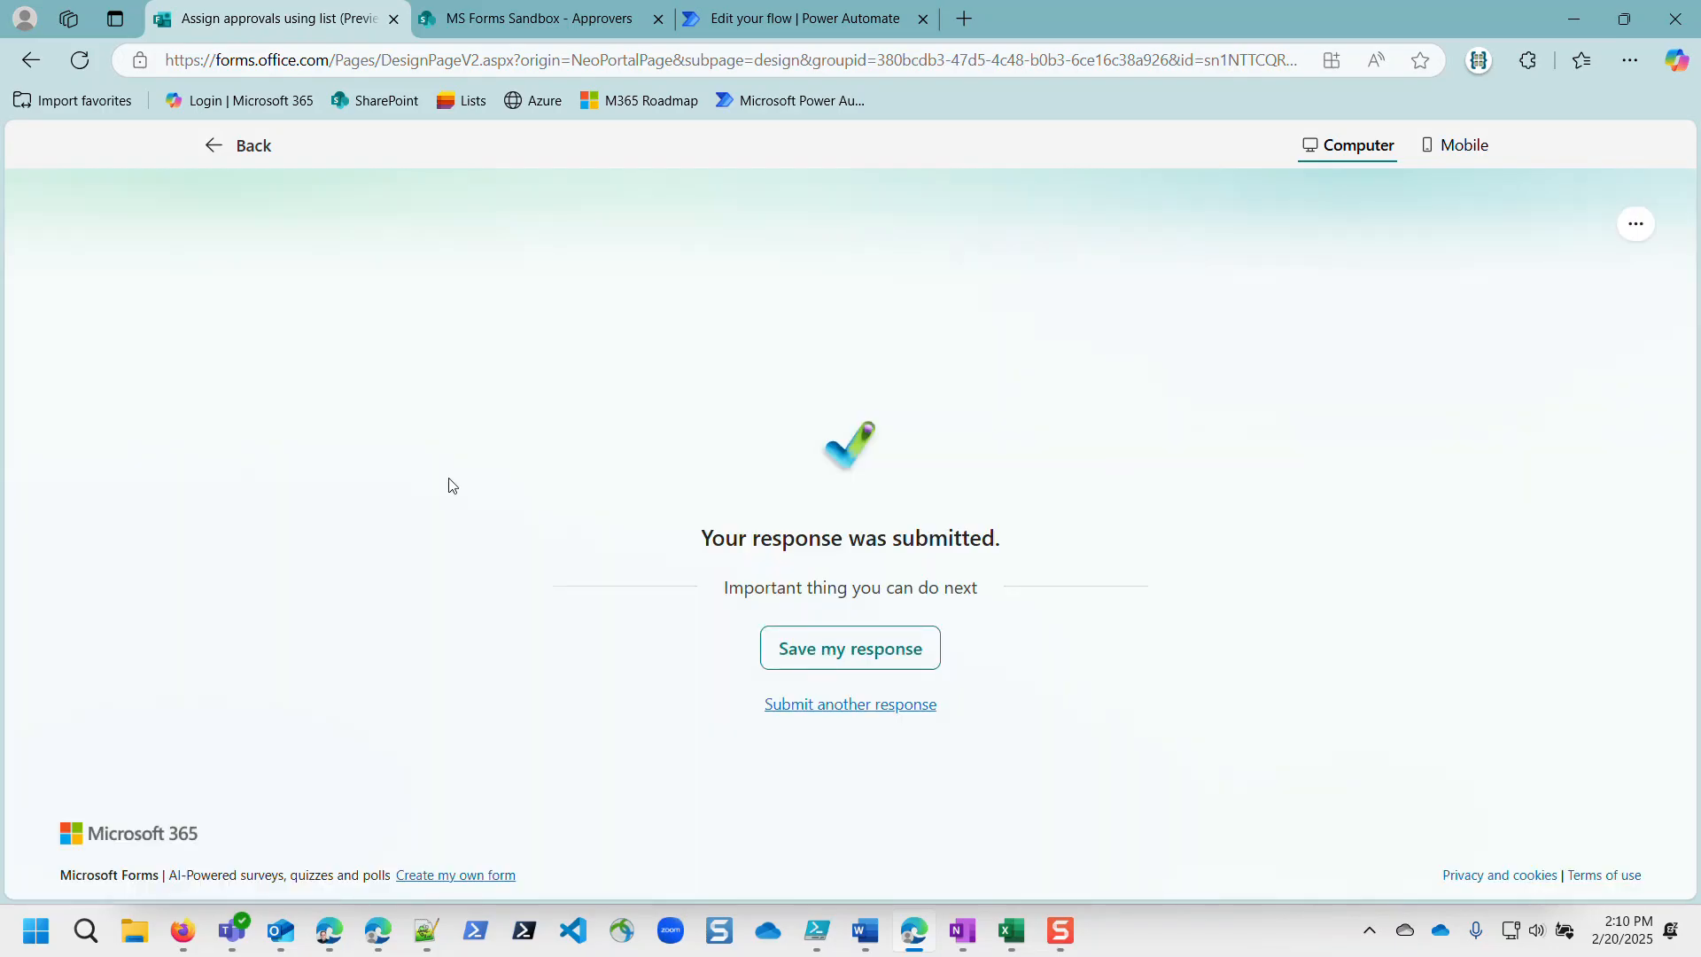
left_click(754, 19)
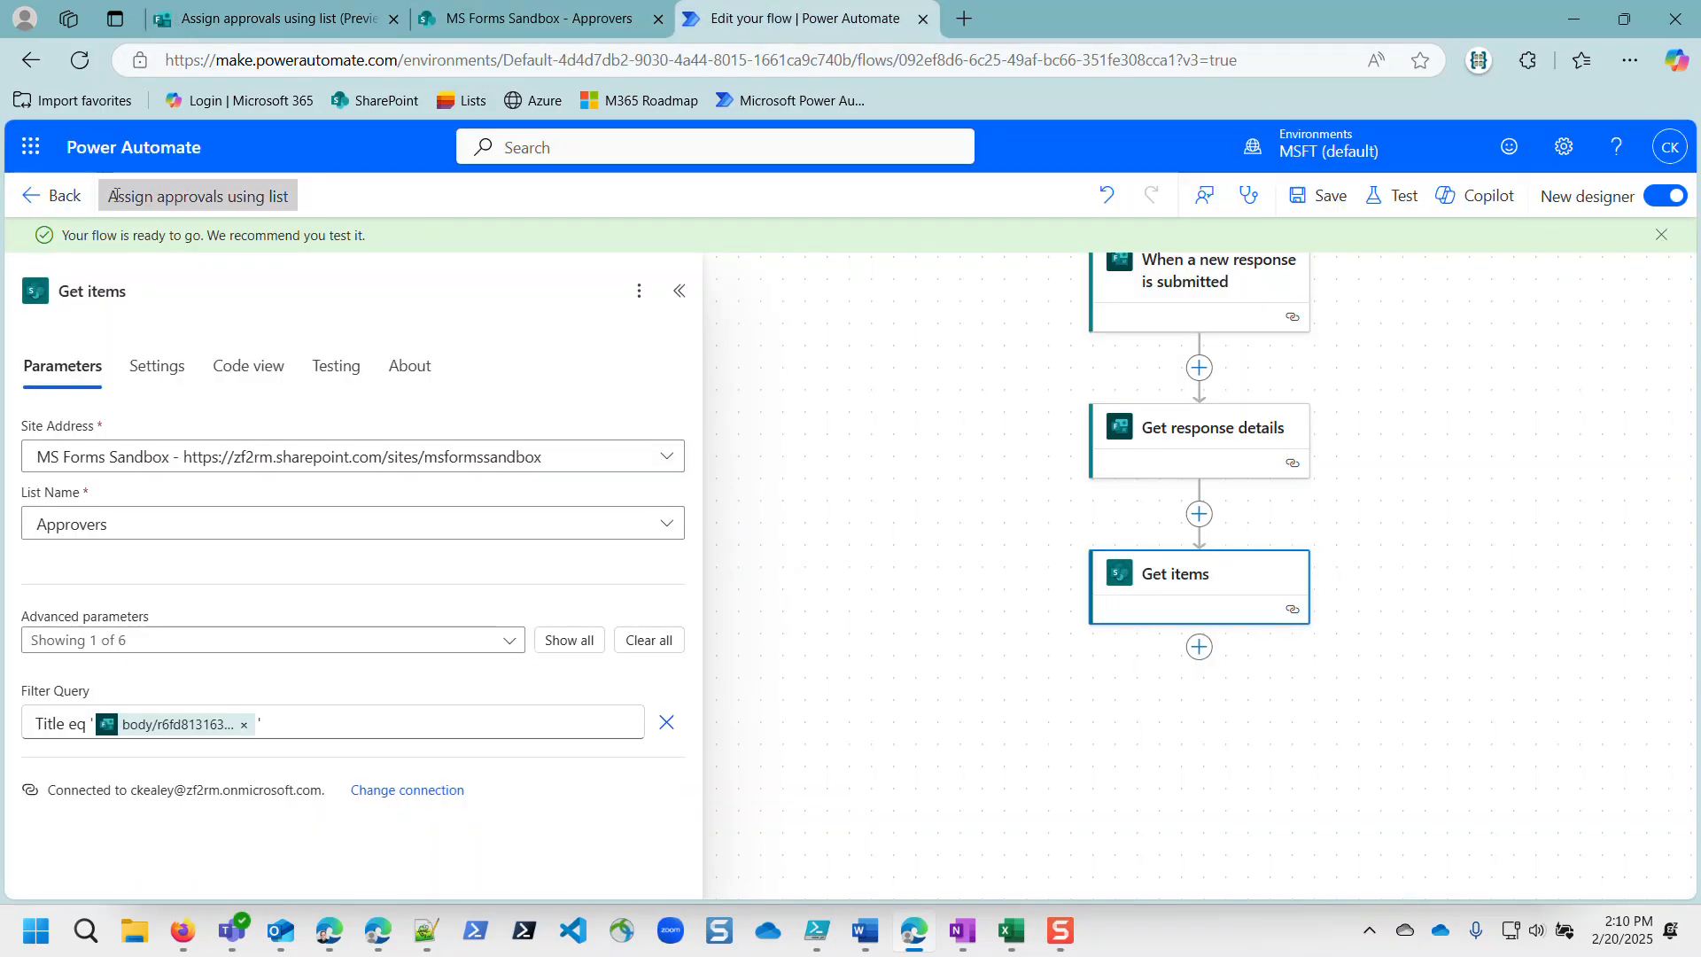
left_click(40, 199)
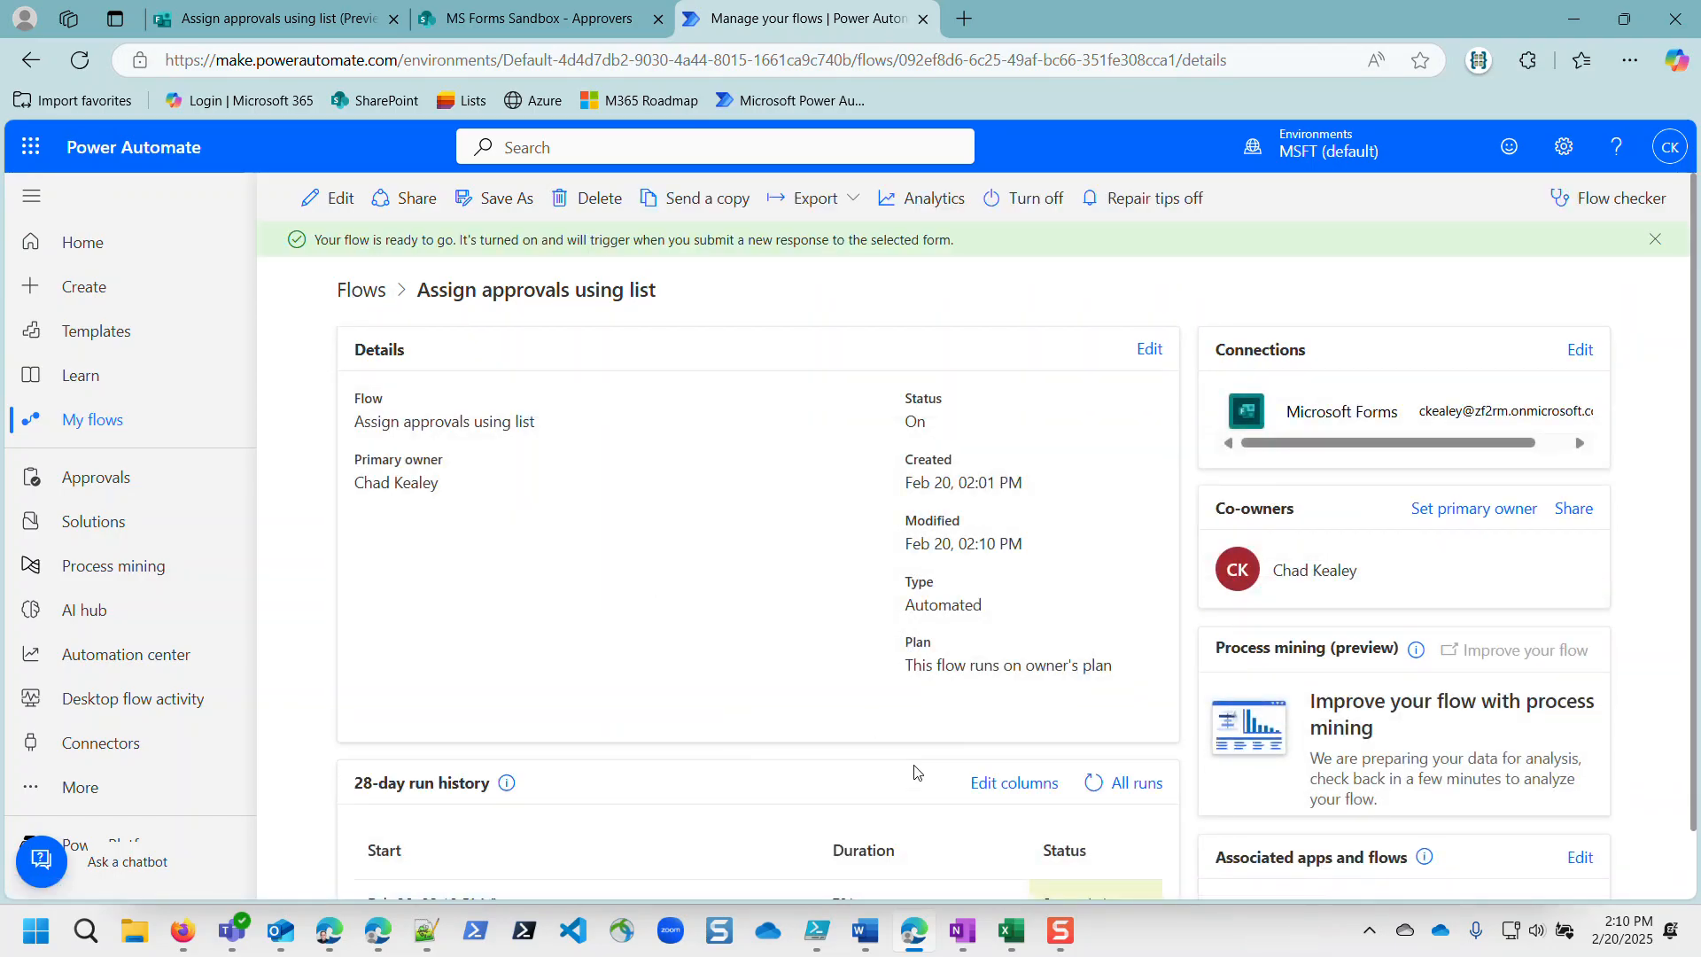
Step: Open the latest successful run and inspect the Get response details step's run data
left_click(449, 833)
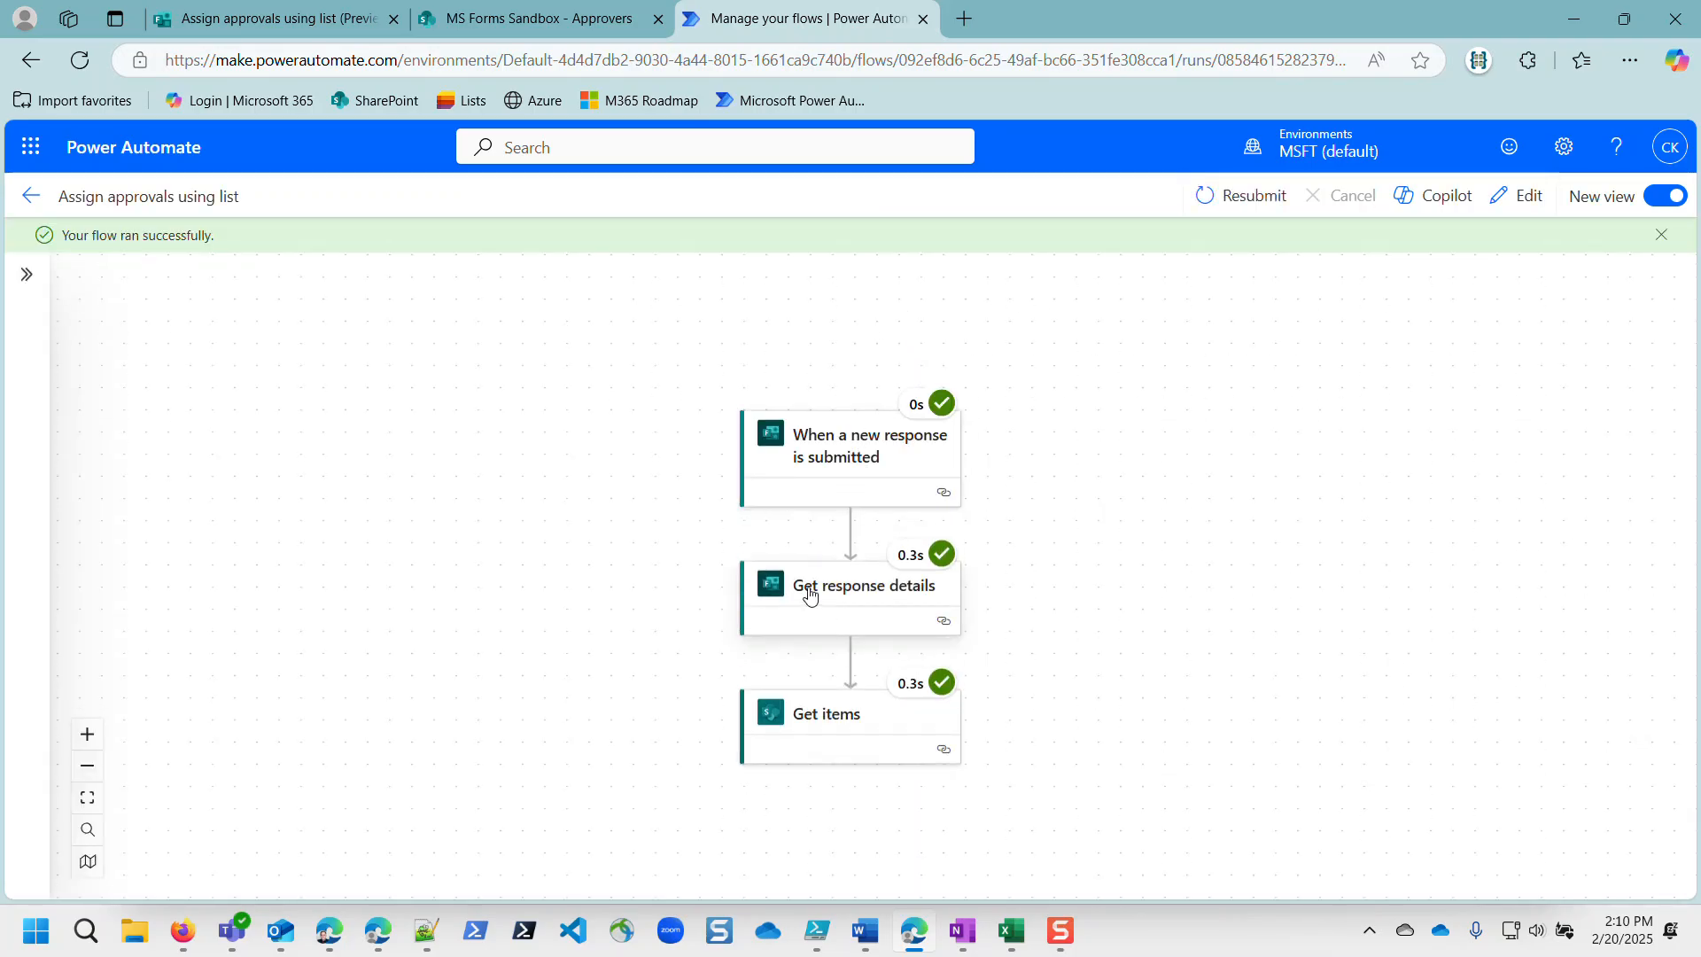
left_click(807, 582)
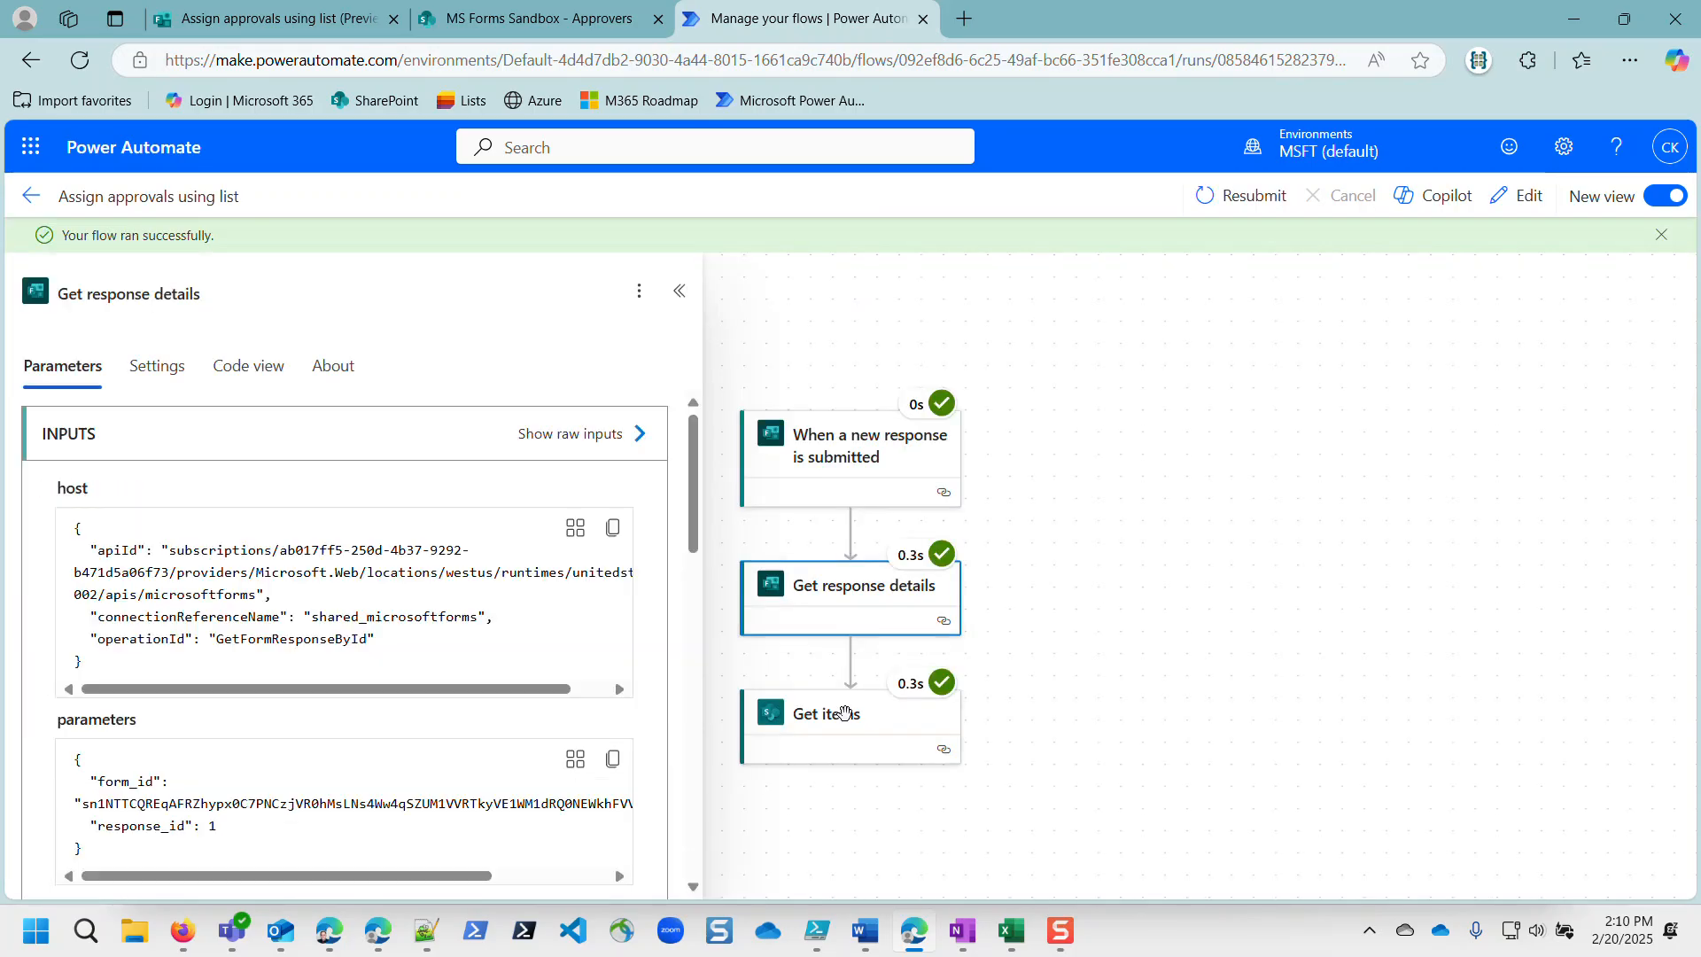
scroll(304, 762, "down", 6)
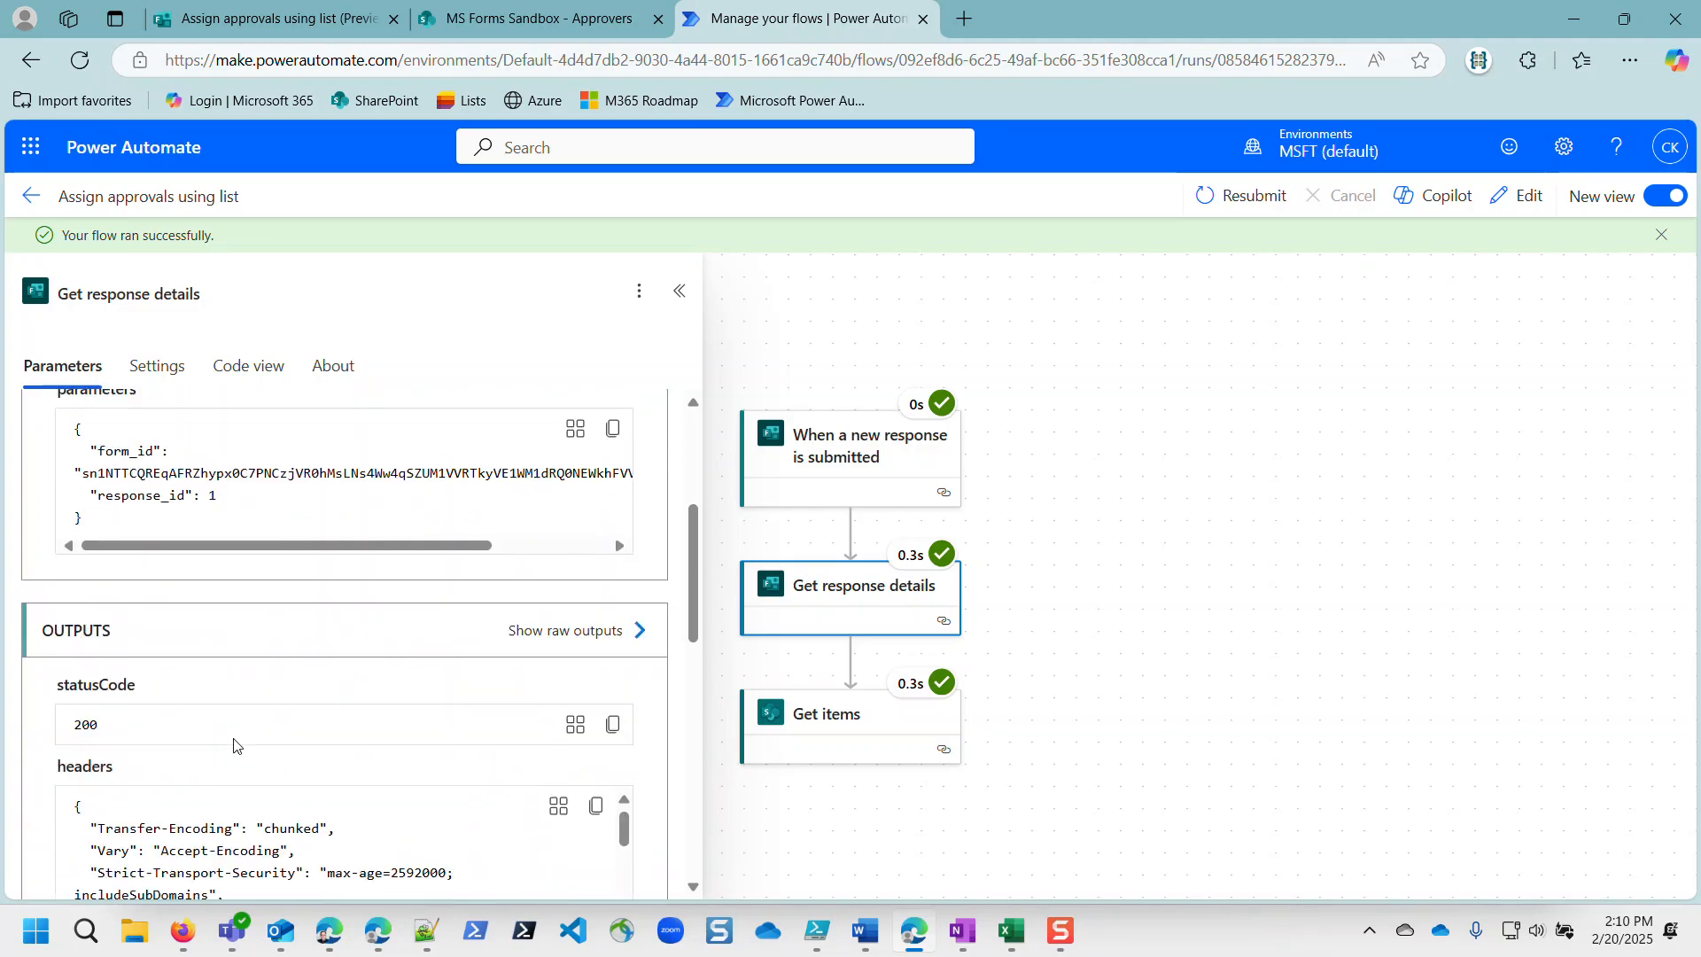
scroll(211, 688, "down", 8)
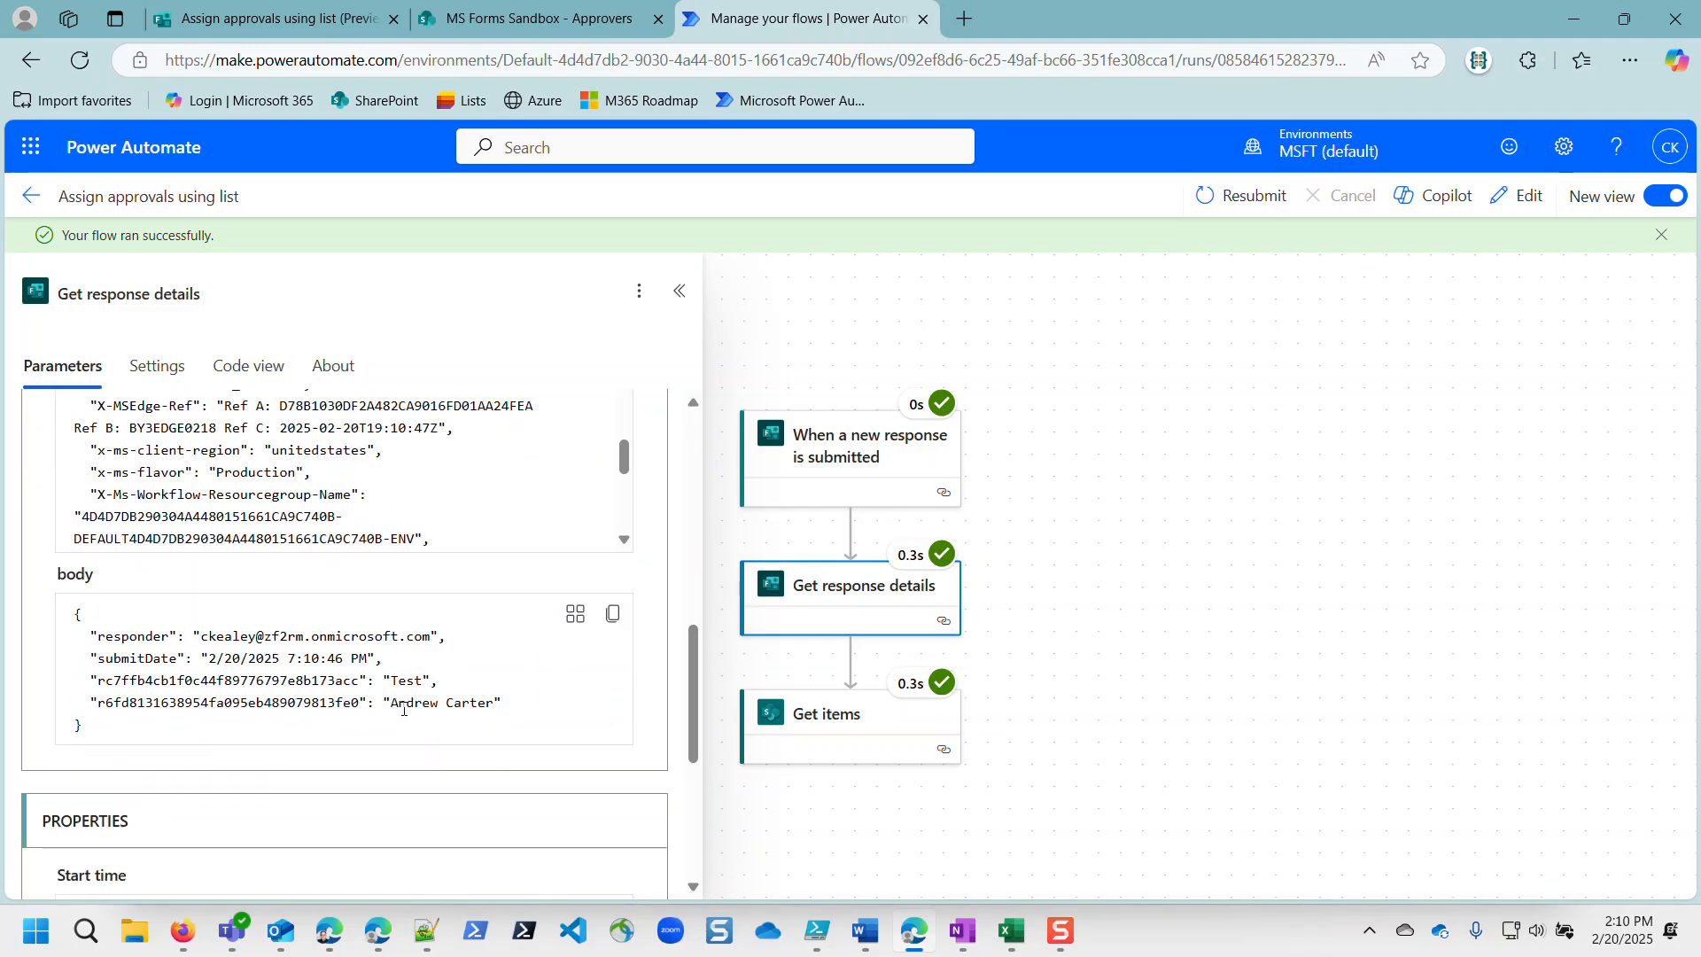
Step: View Get items' full raw outputs, highlighting the returned item's Title, then close the panel
left_click(820, 726)
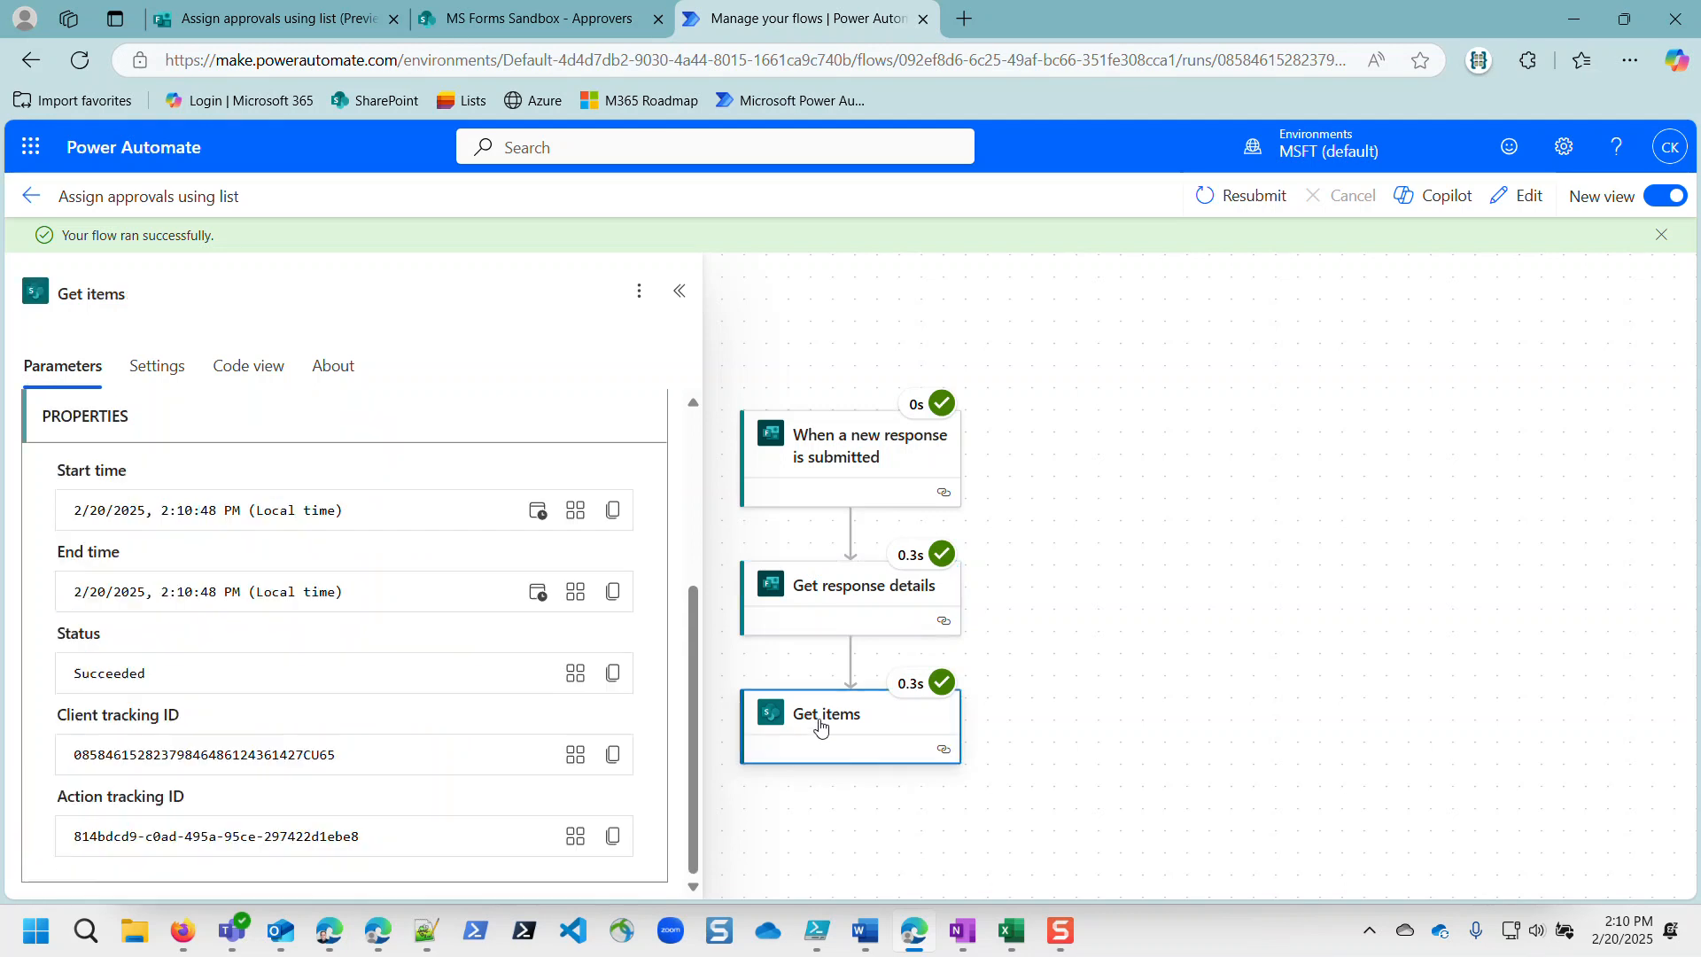
scroll(644, 695, "down", 3)
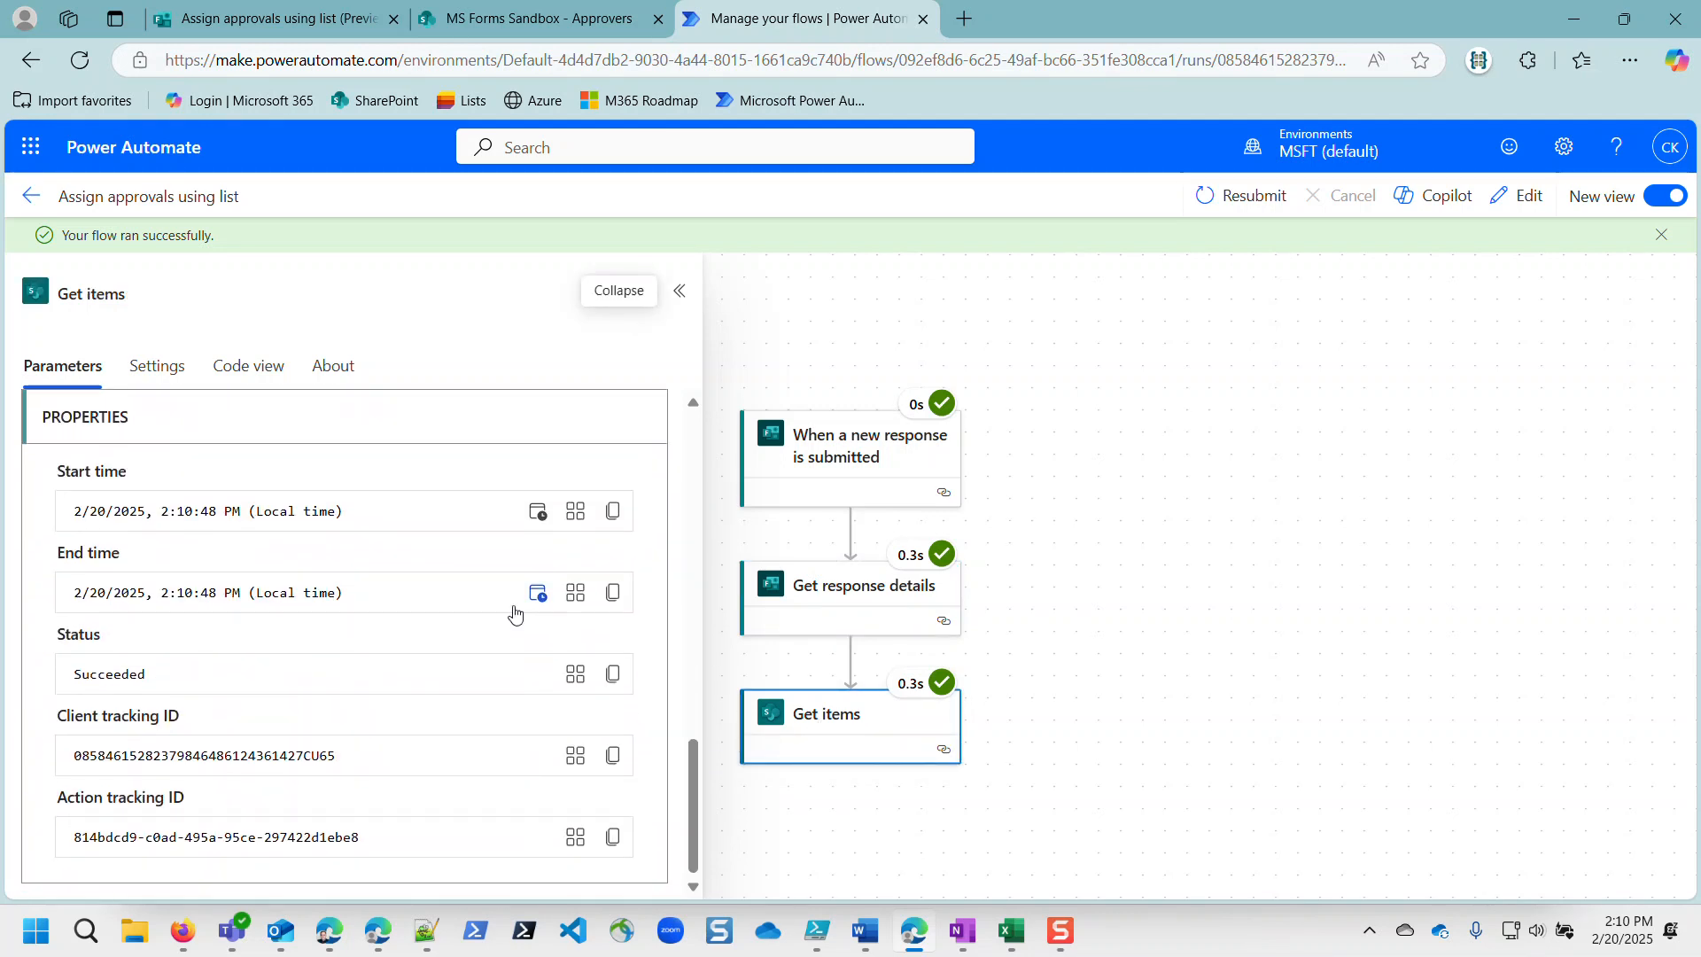
scroll(599, 560, "up", 3)
scroll(599, 559, "up", 5)
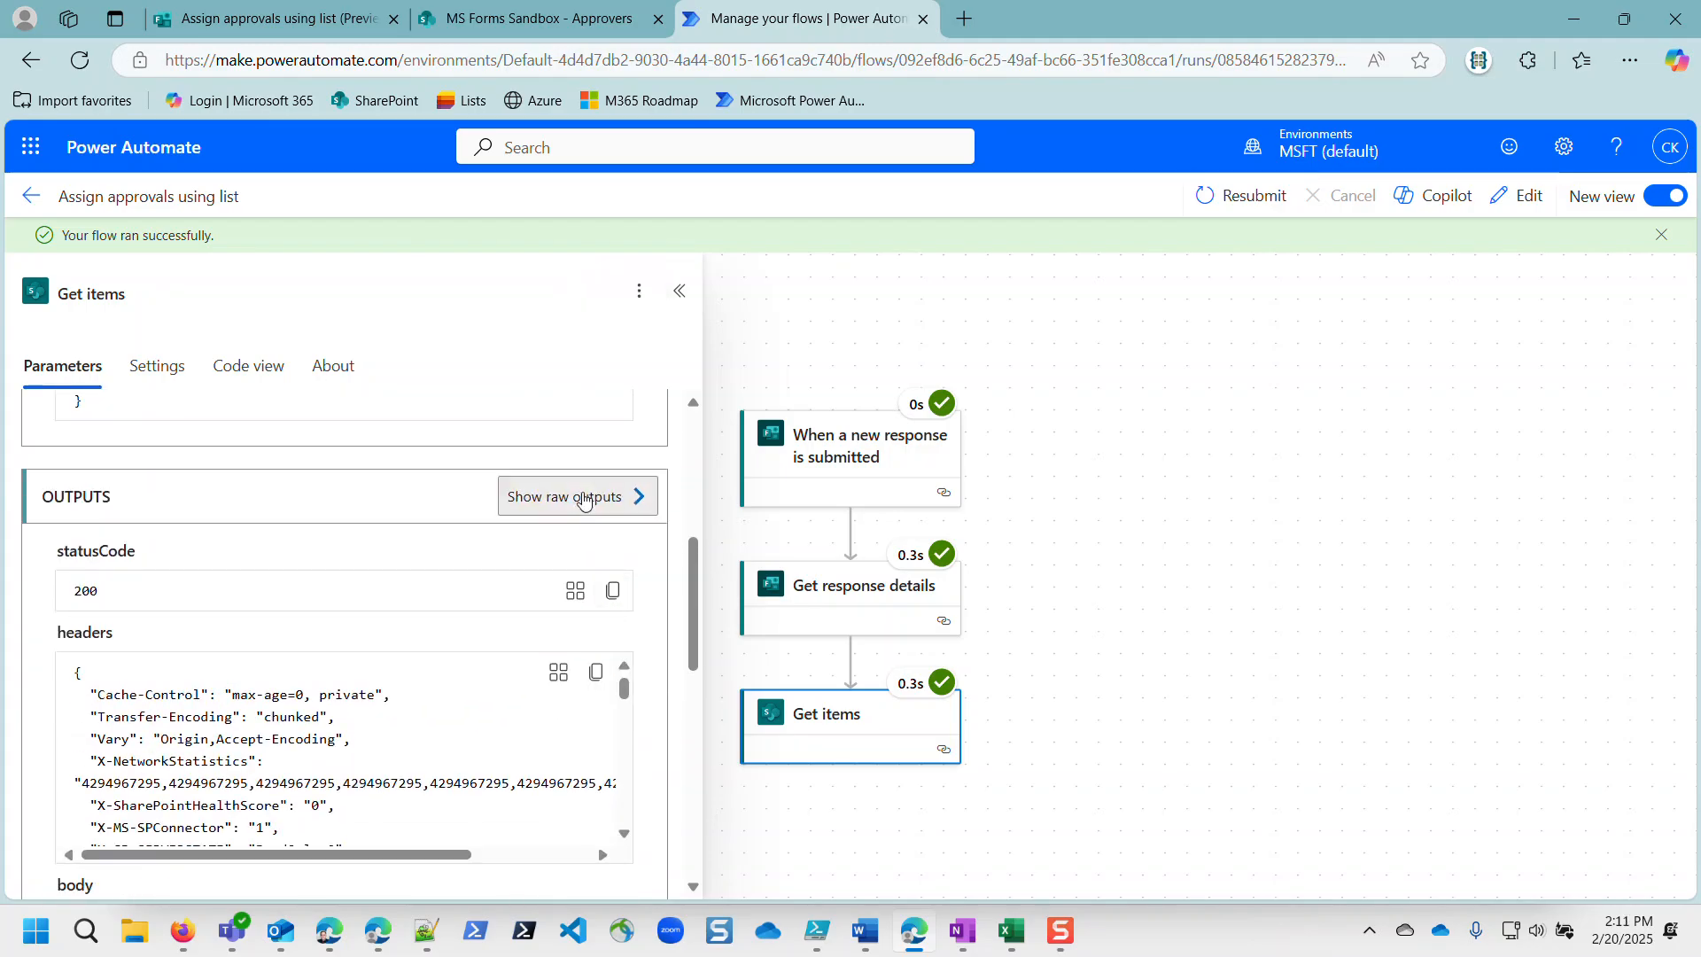
left_click(642, 497)
scroll(1270, 550, "down", 12)
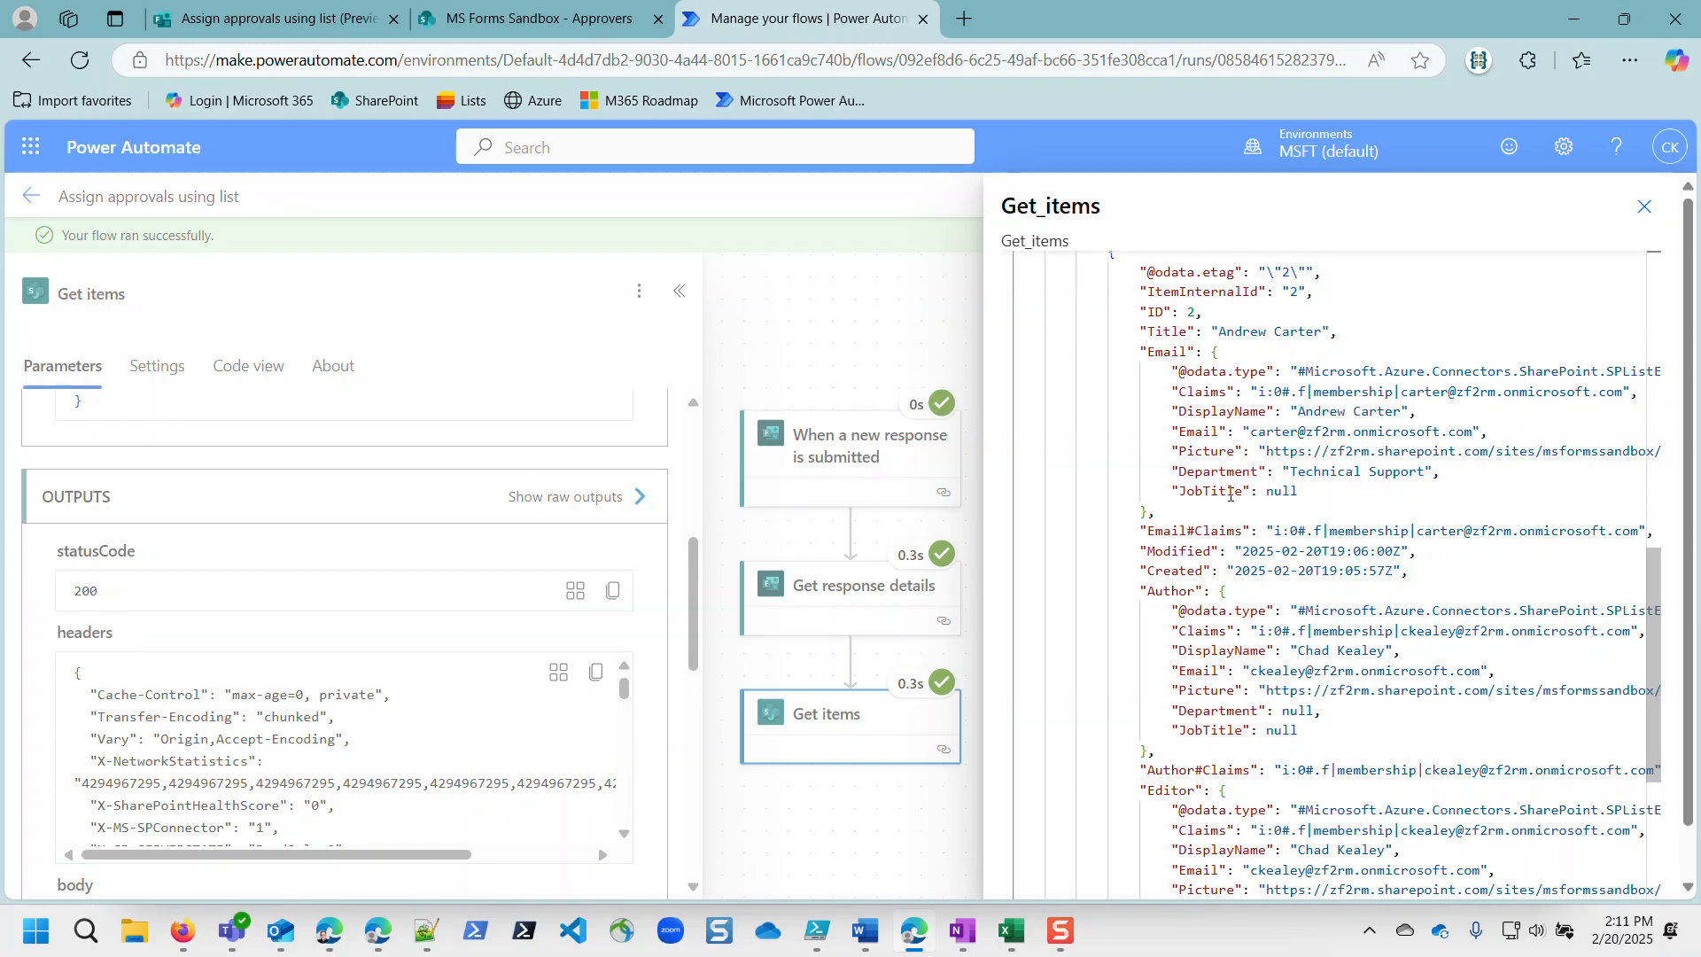
scroll(1263, 317, "up", 2)
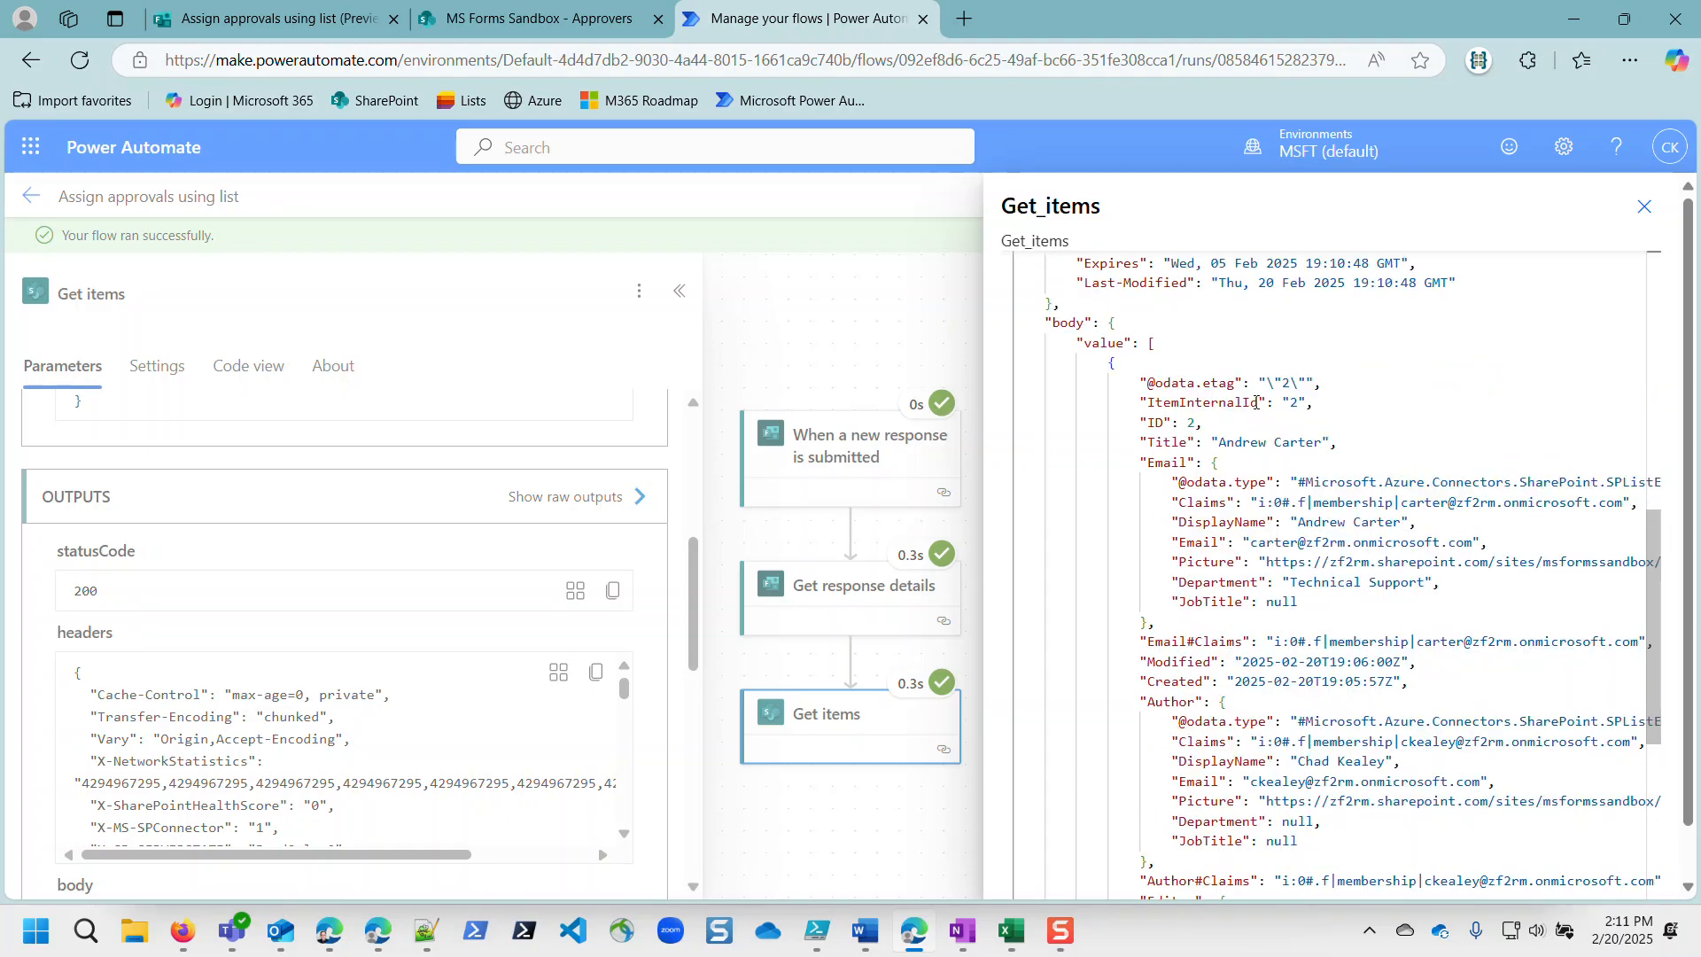
left_click_drag(1220, 444, 1326, 442)
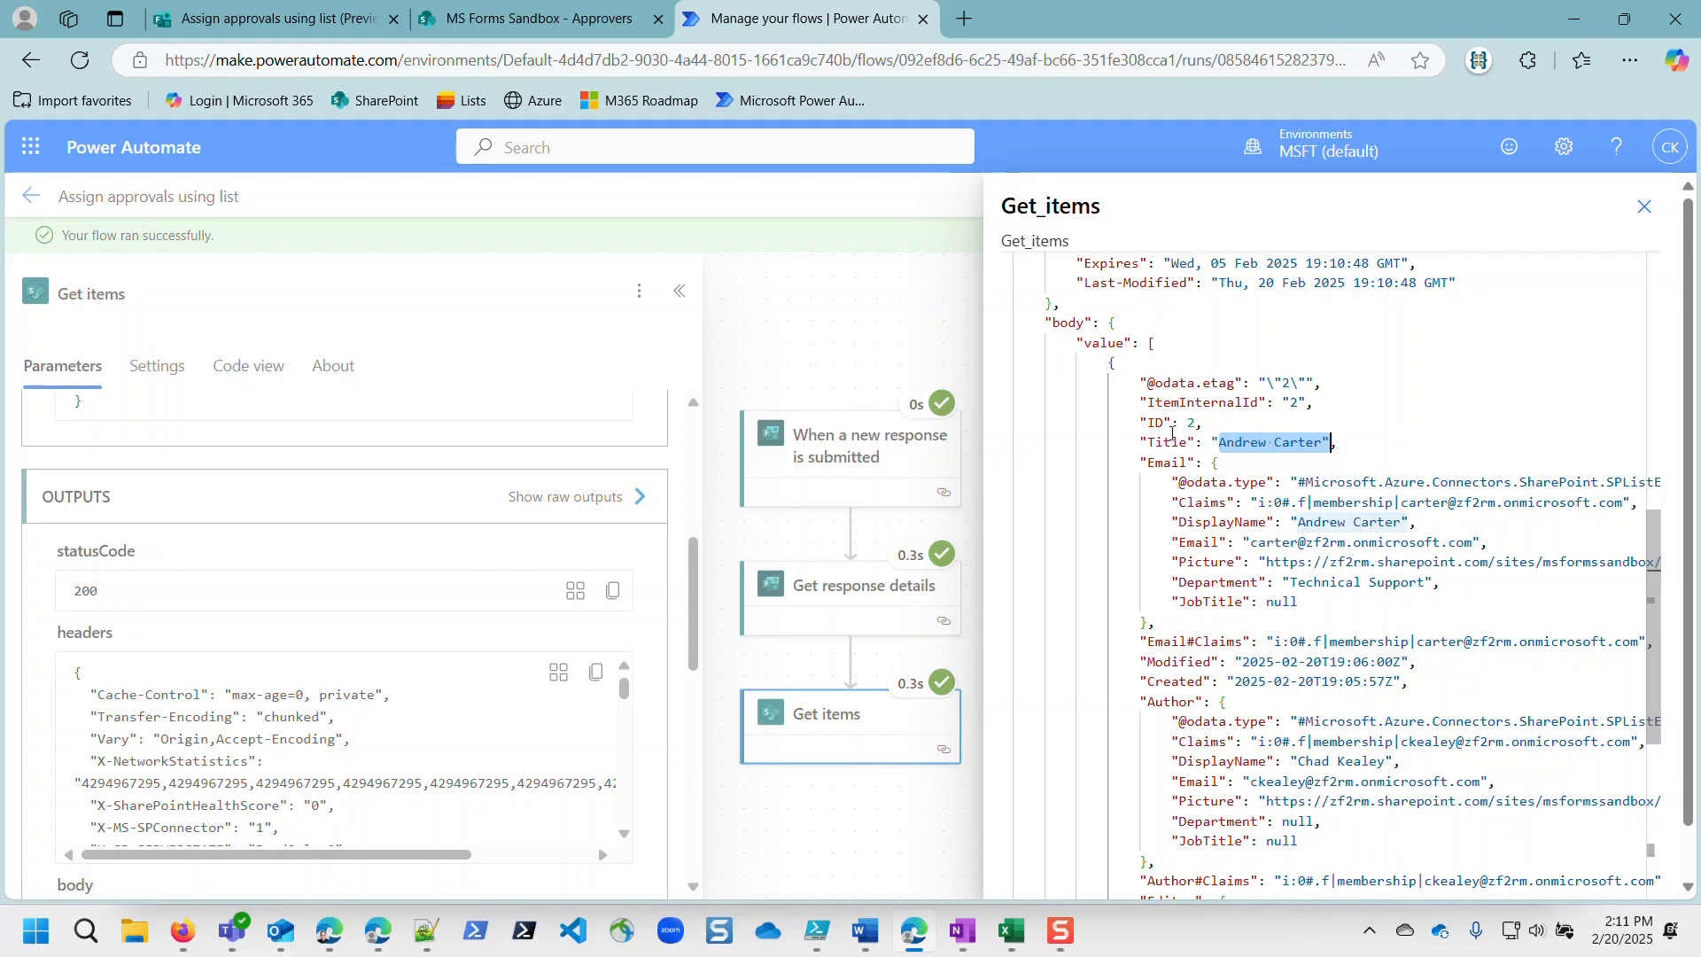
scroll(1179, 561, "down", 7)
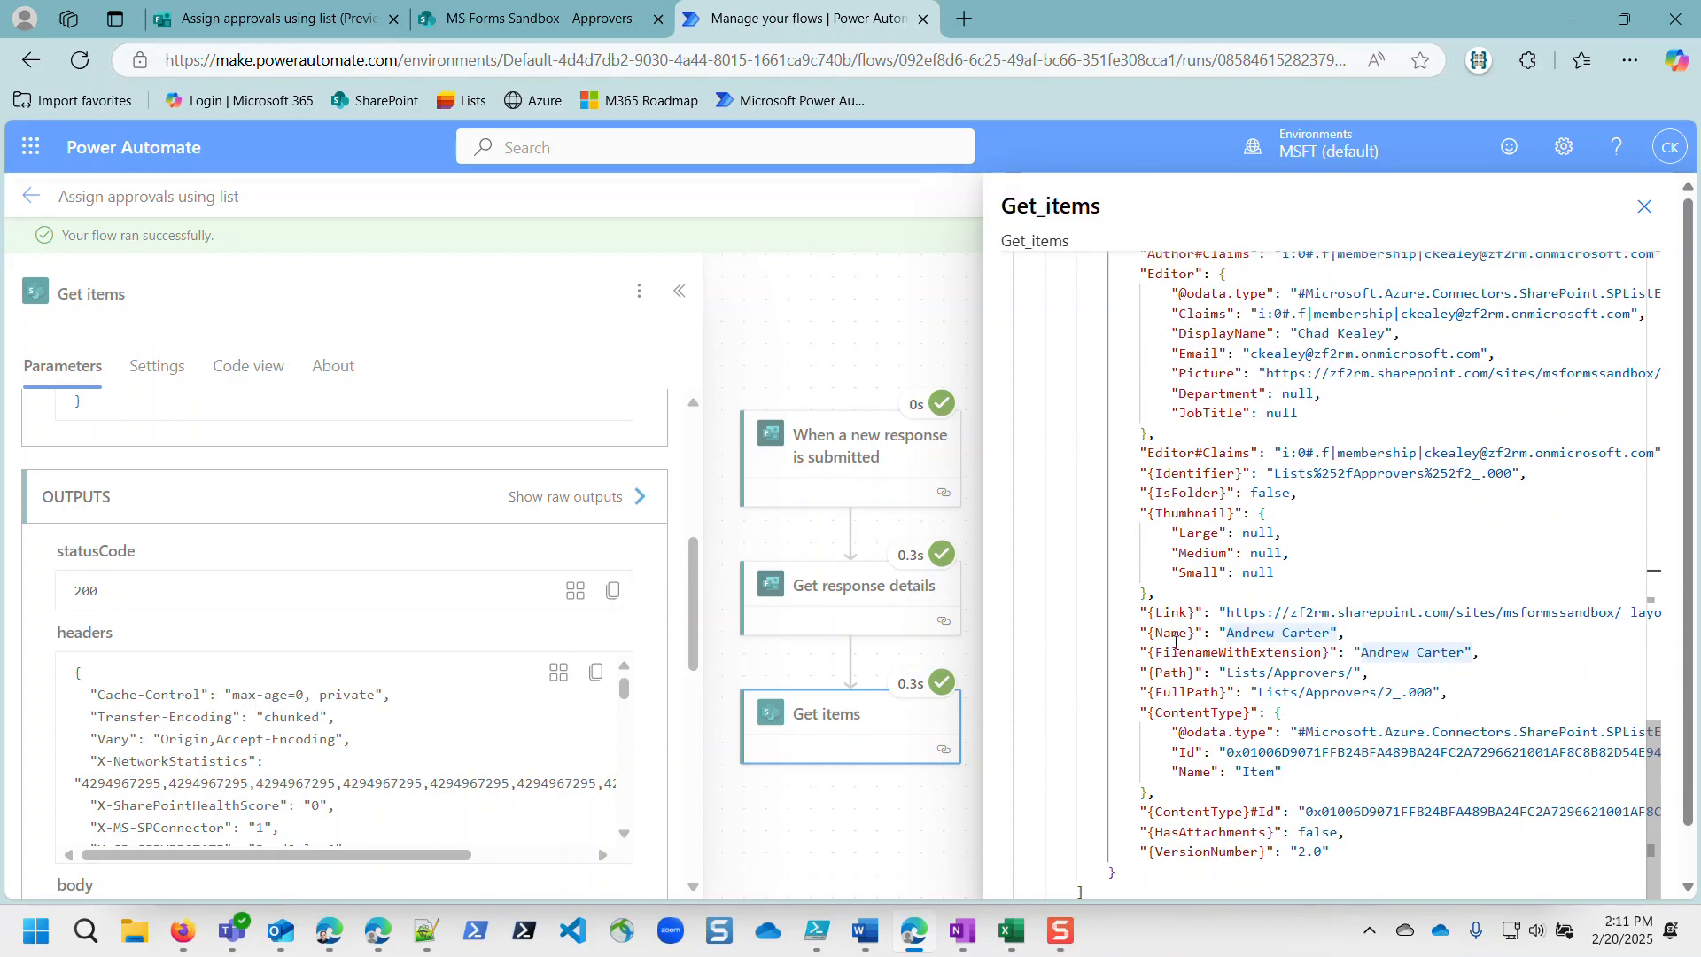
scroll(1175, 640, "up", 8)
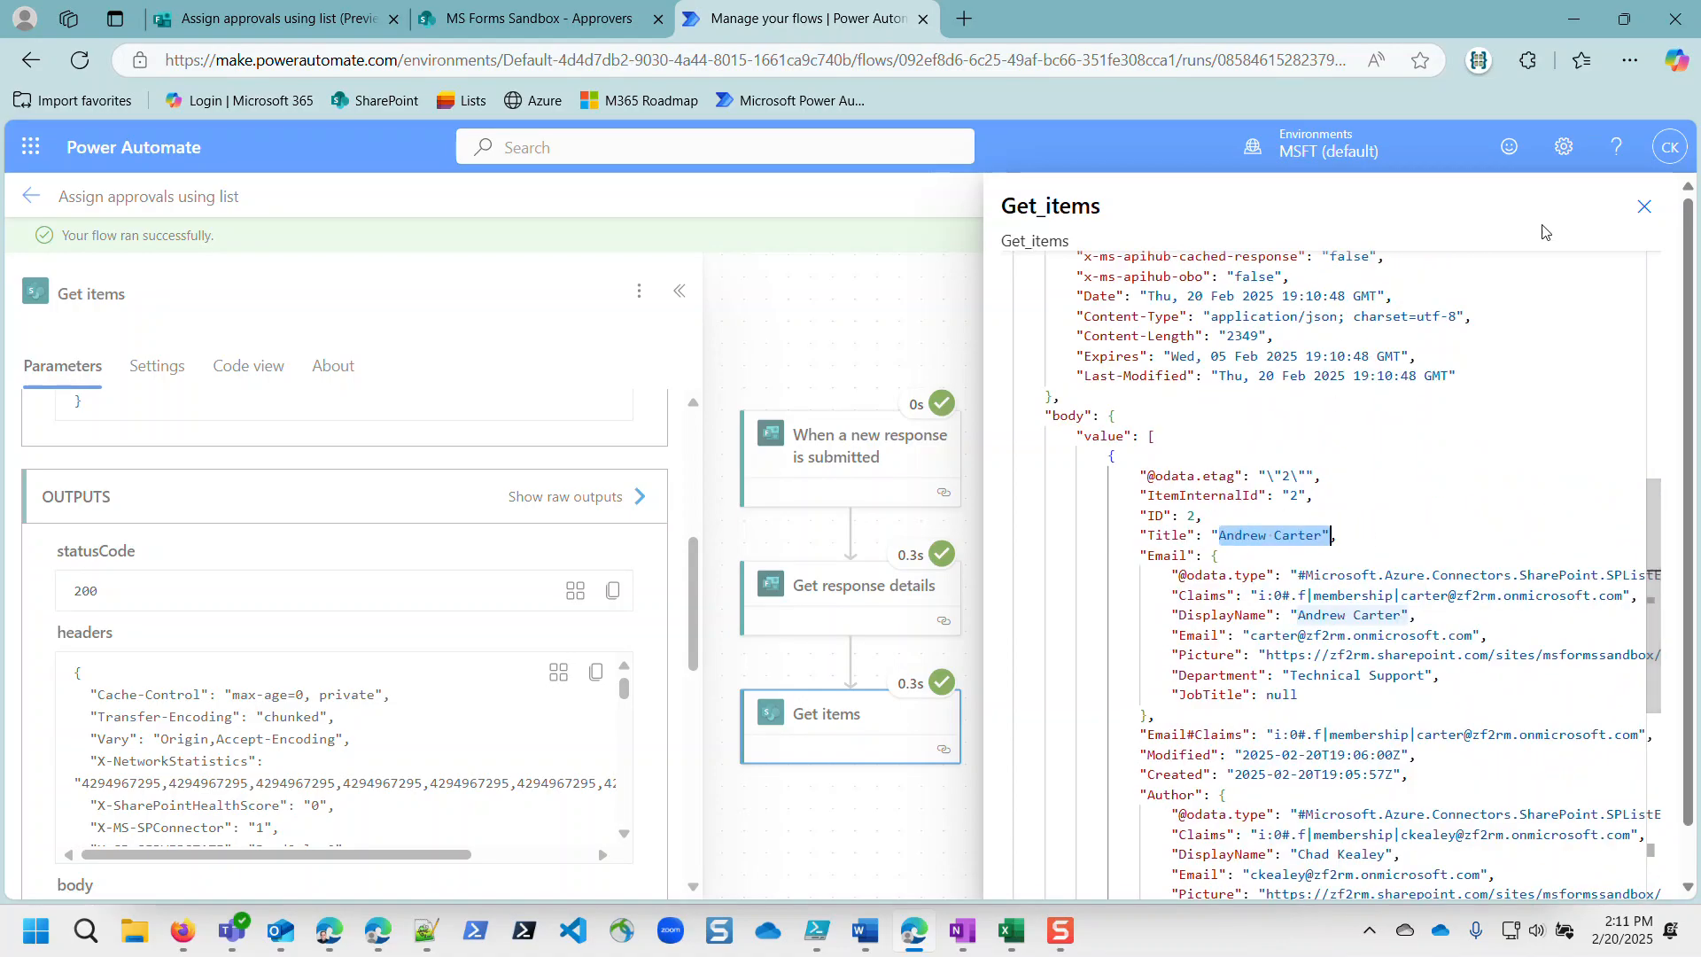
left_click(1643, 207)
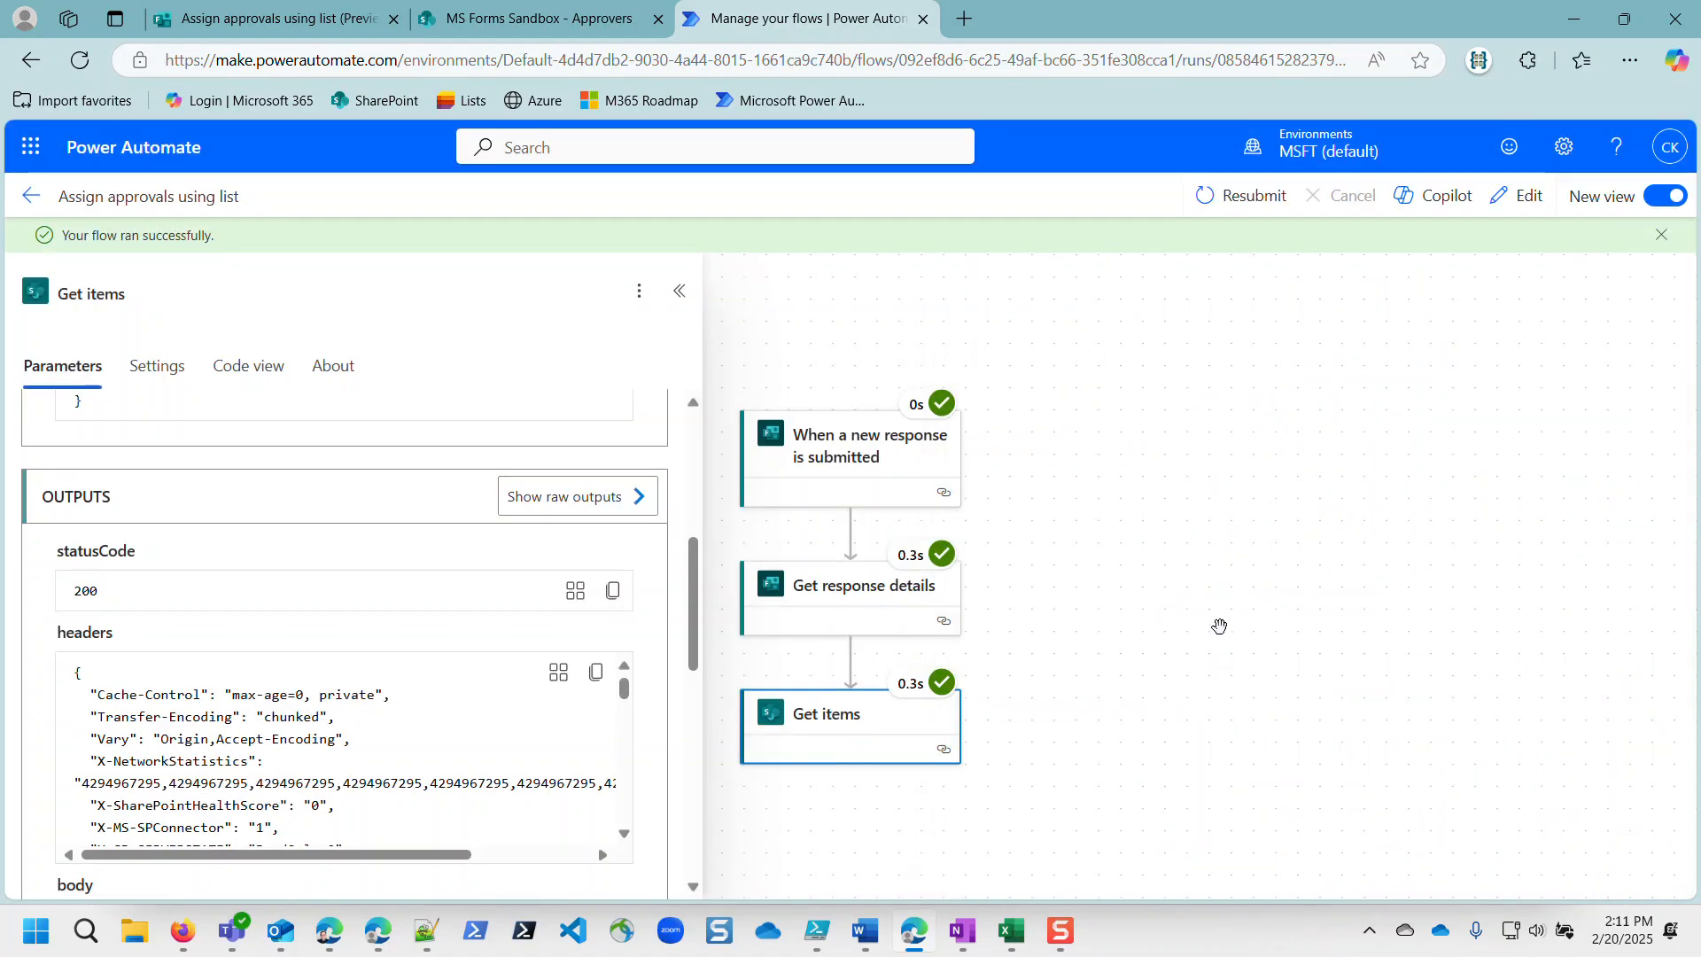
Step: Put the flow in edit mode and insert a Data Operation Select step after Get items
left_click(1520, 197)
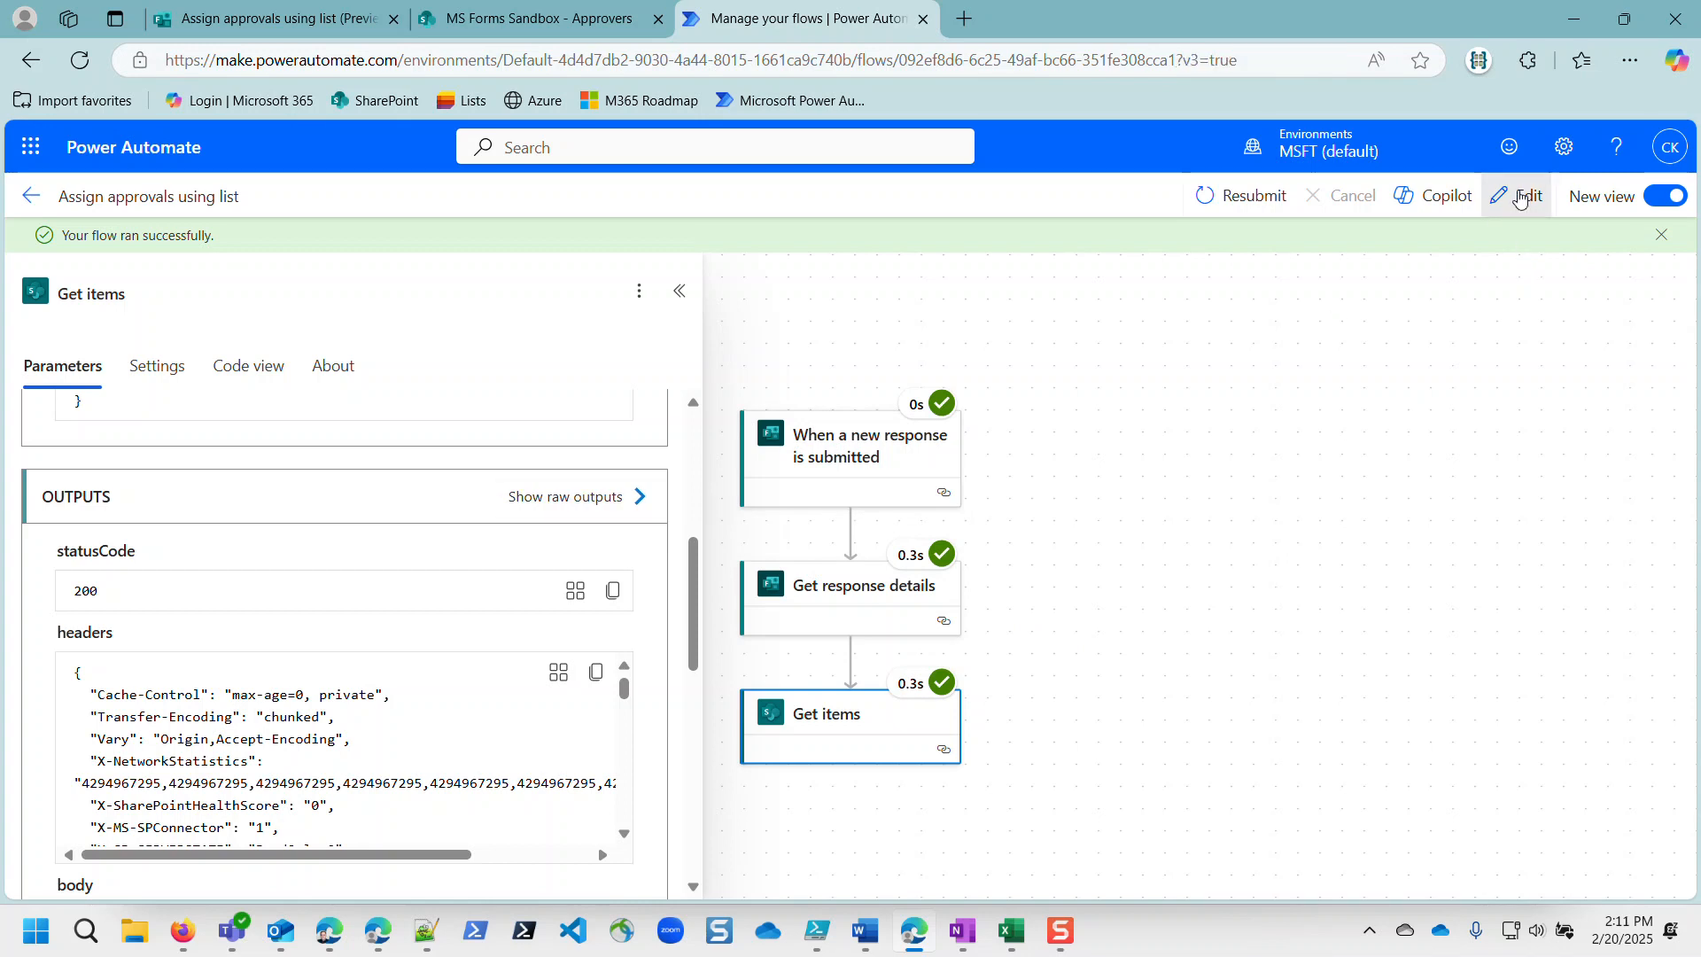
scroll(978, 701, "down", 3)
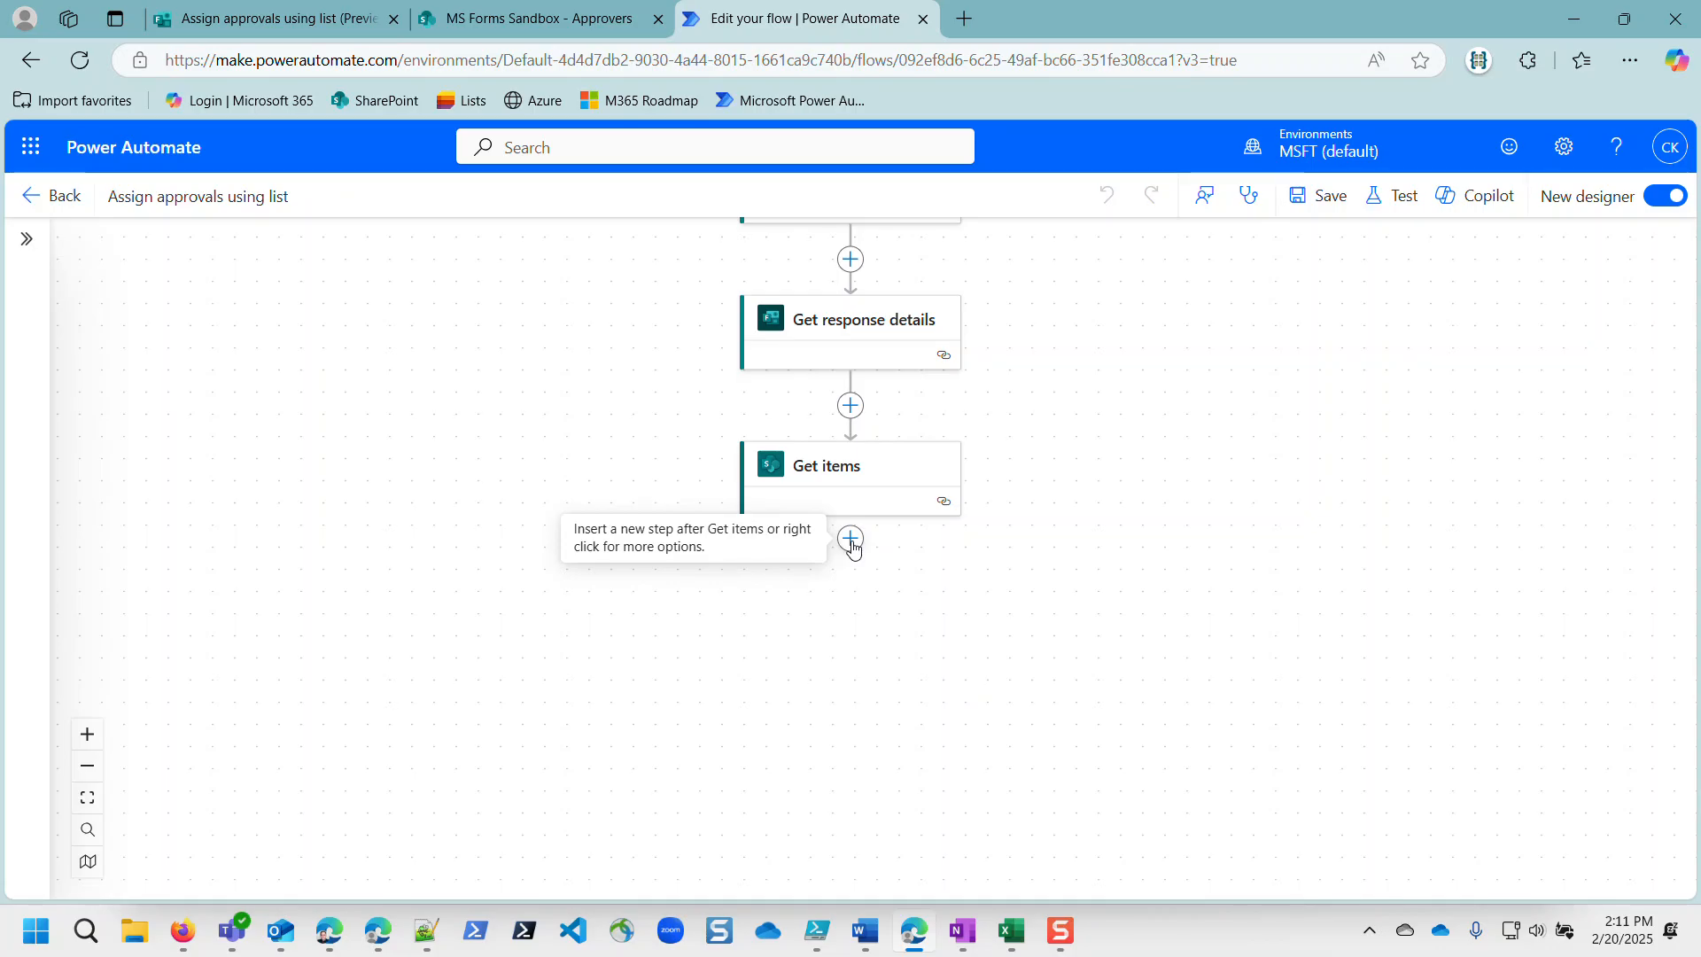
left_click(851, 538)
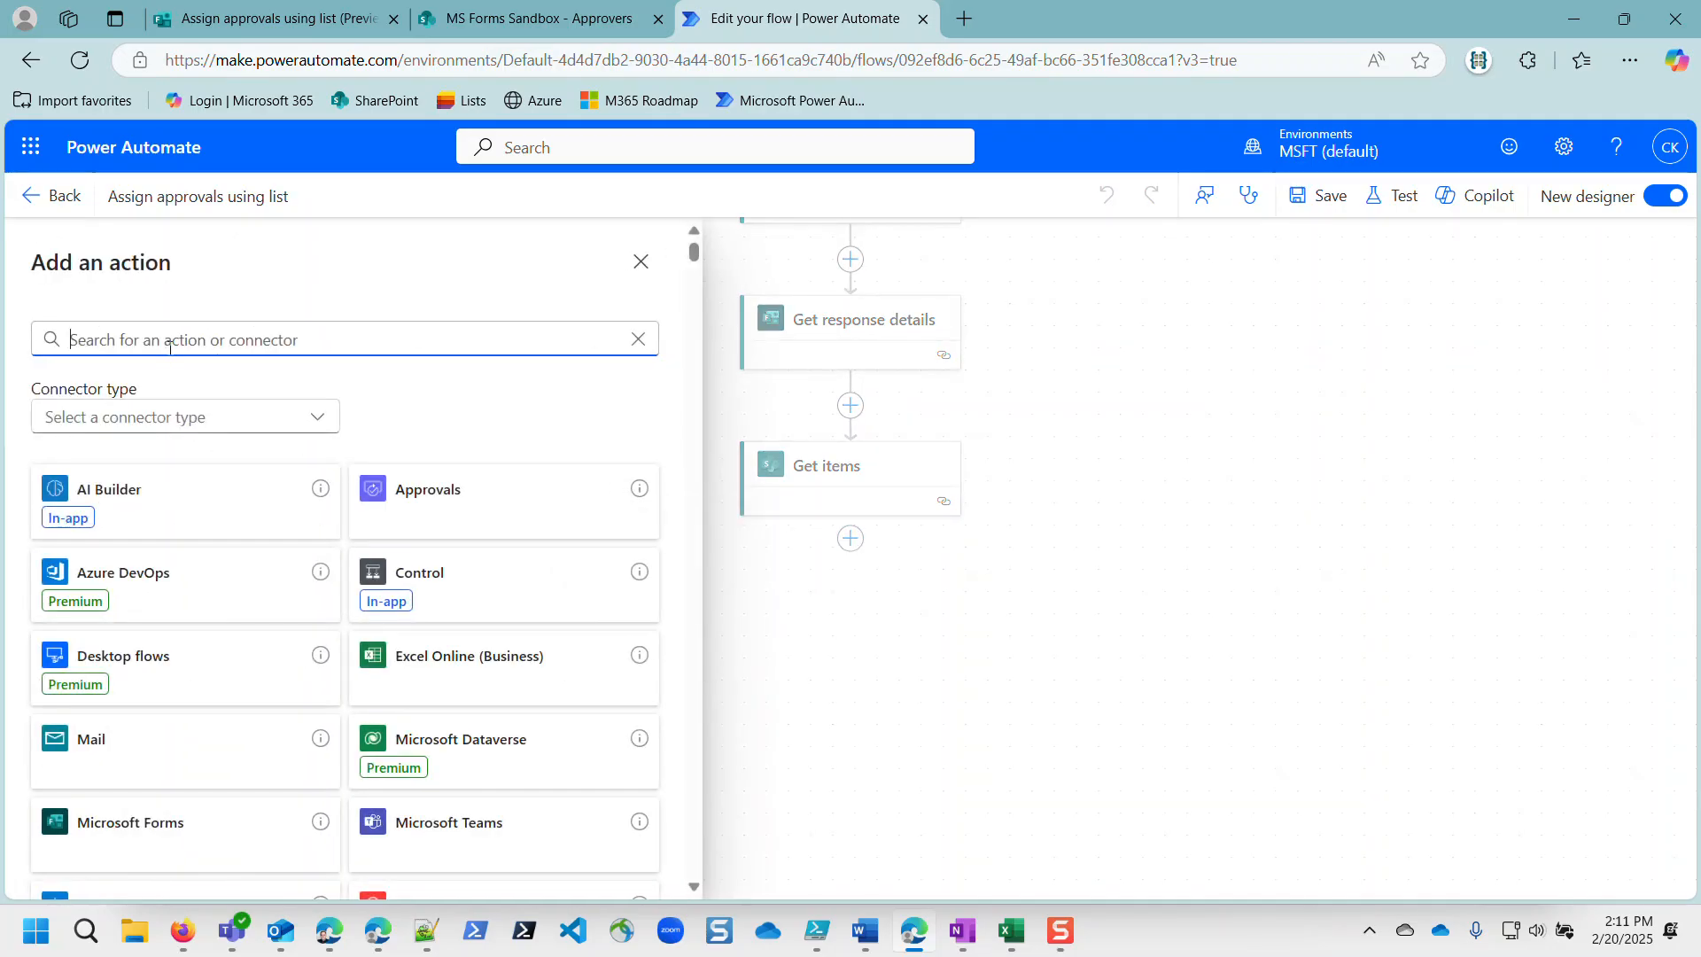
type("select")
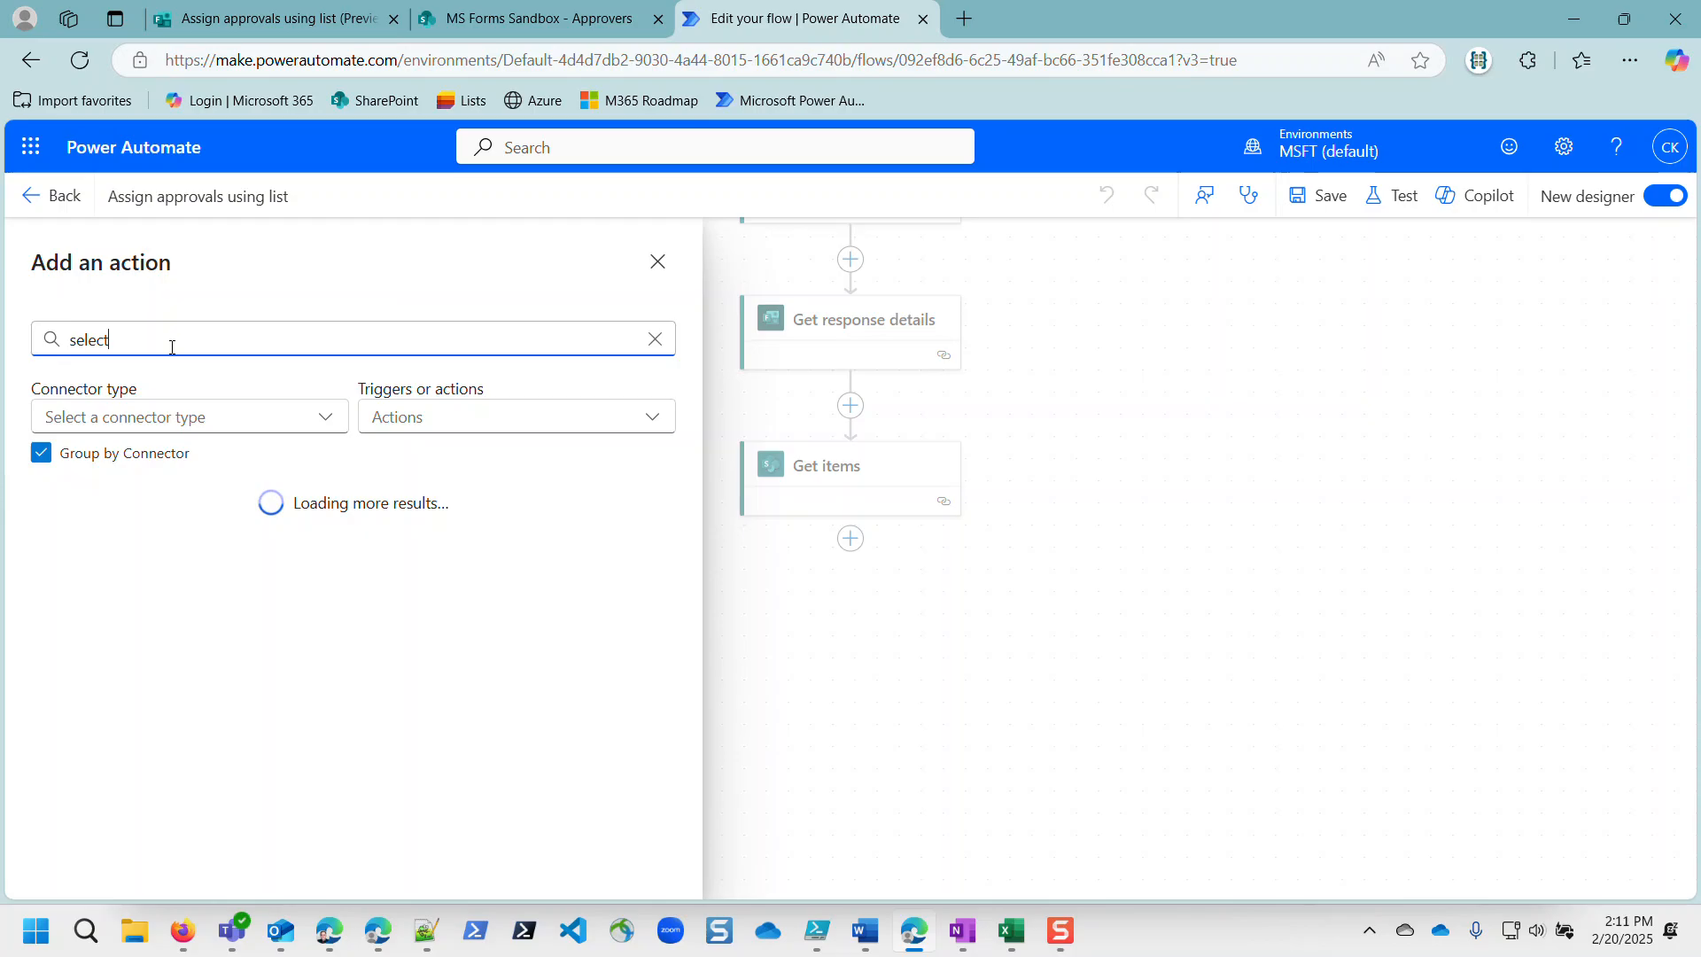
scroll(103, 601, "down", 8)
scroll(155, 608, "up", 4)
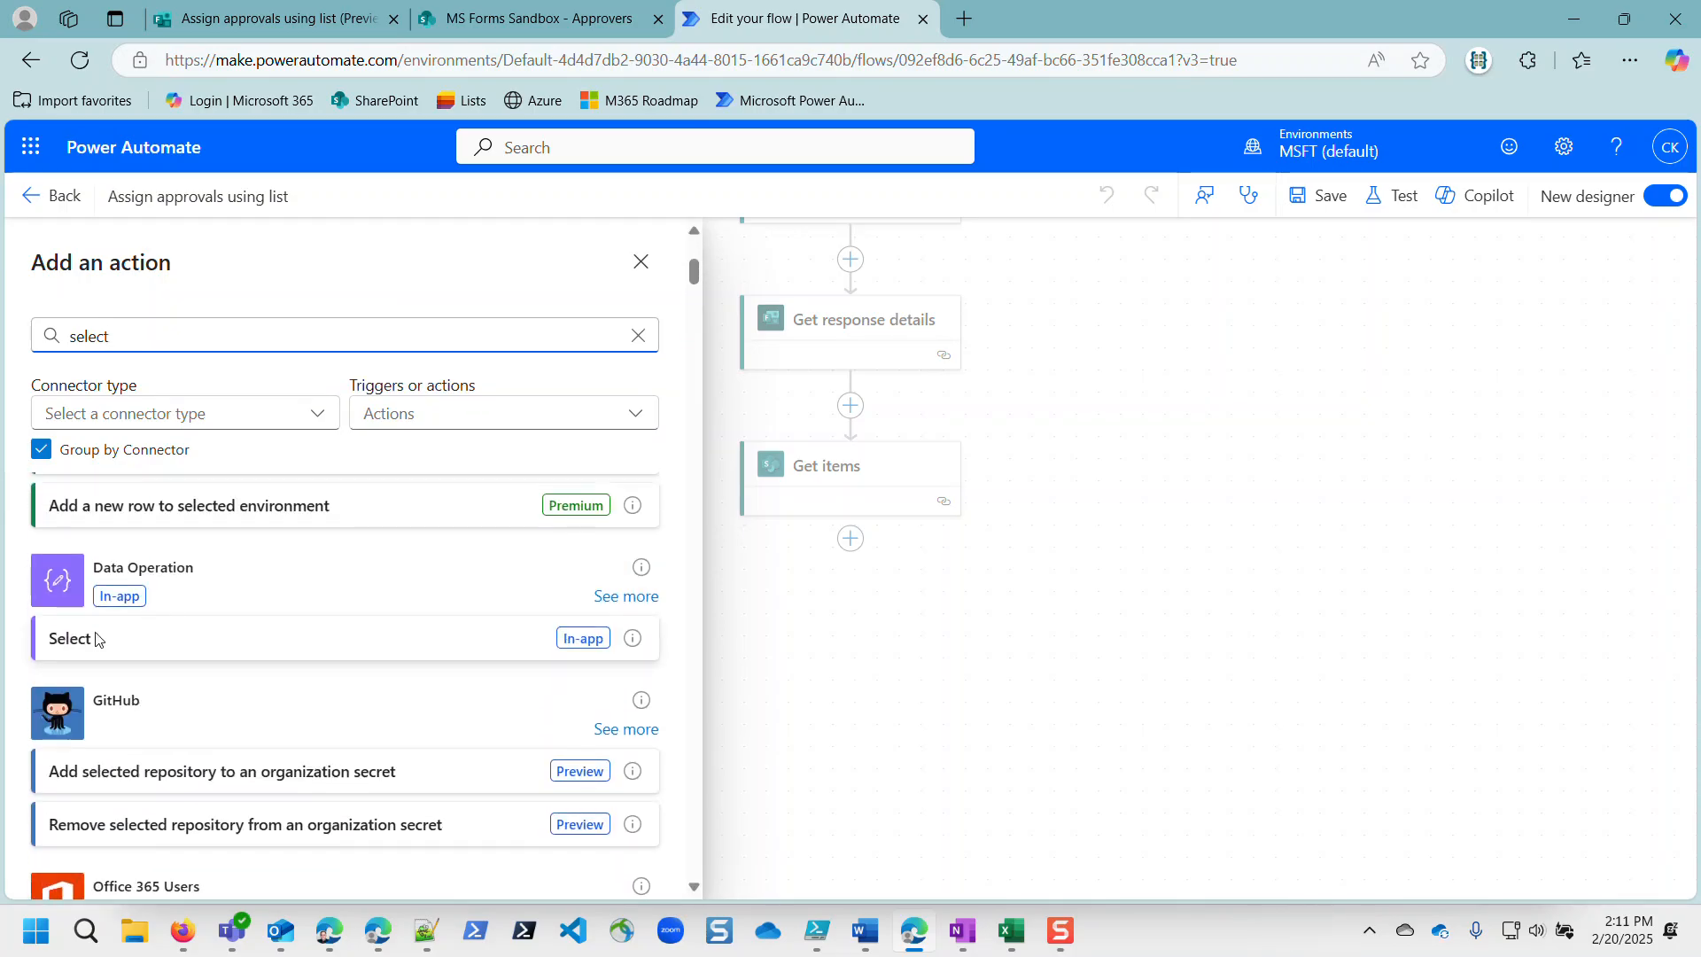
left_click(98, 640)
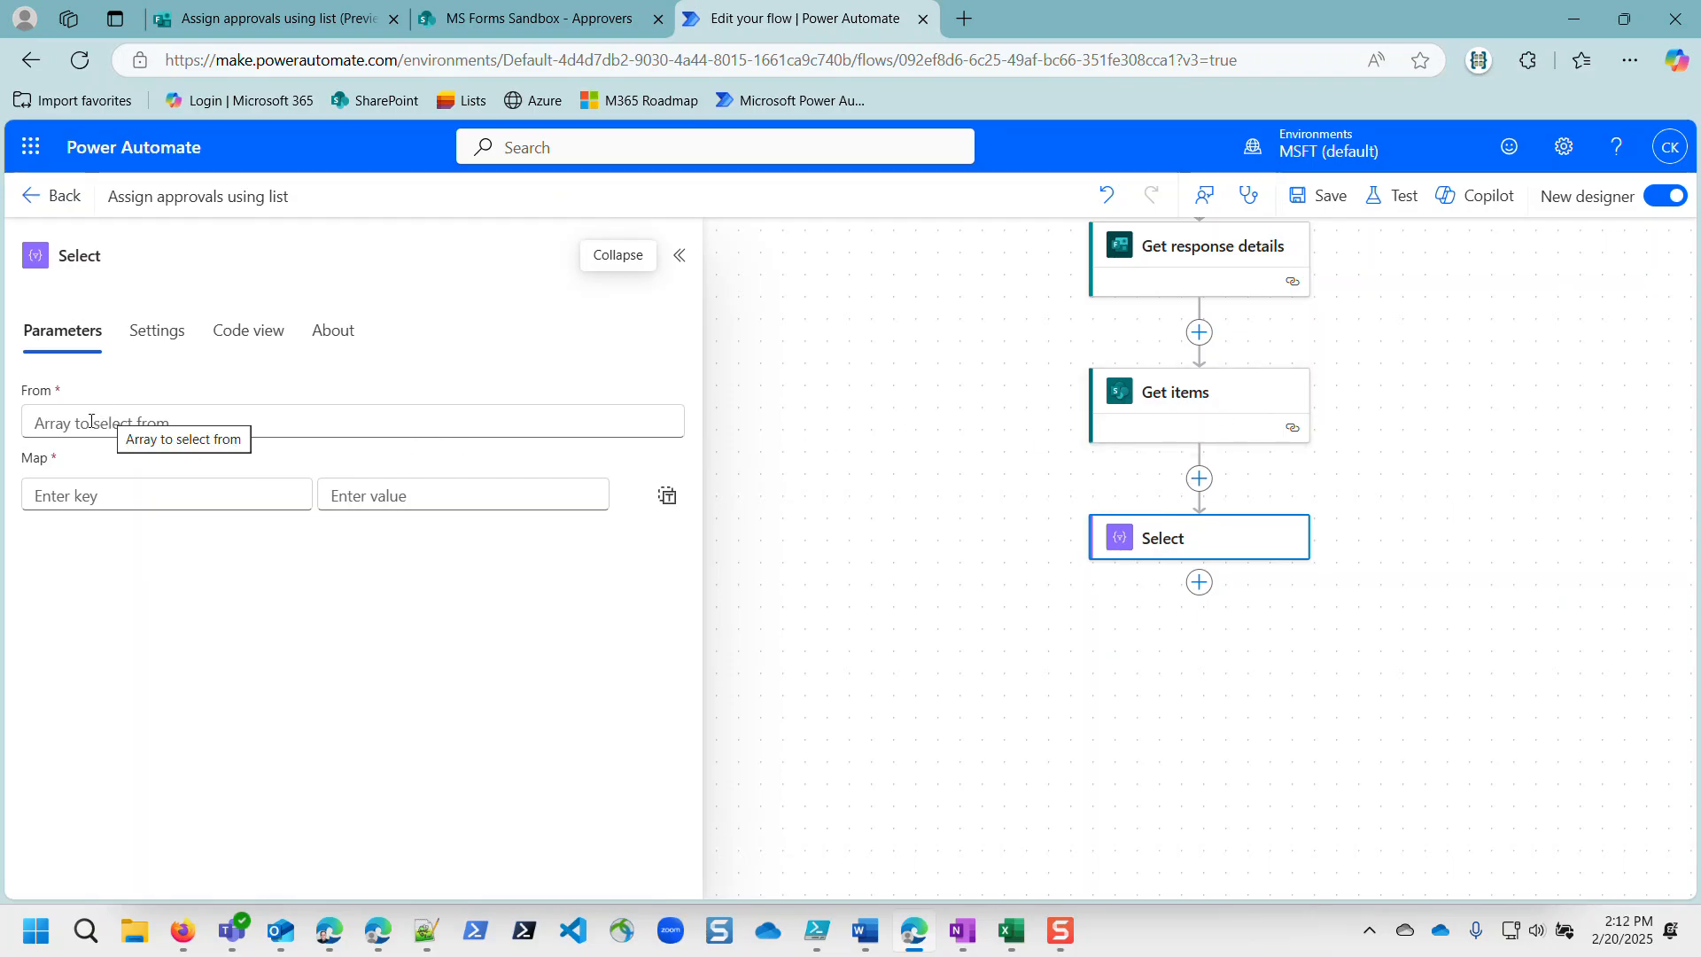
Step: Set the Select step's From to Get items body/value, leaving the Map key empty
left_click(67, 427)
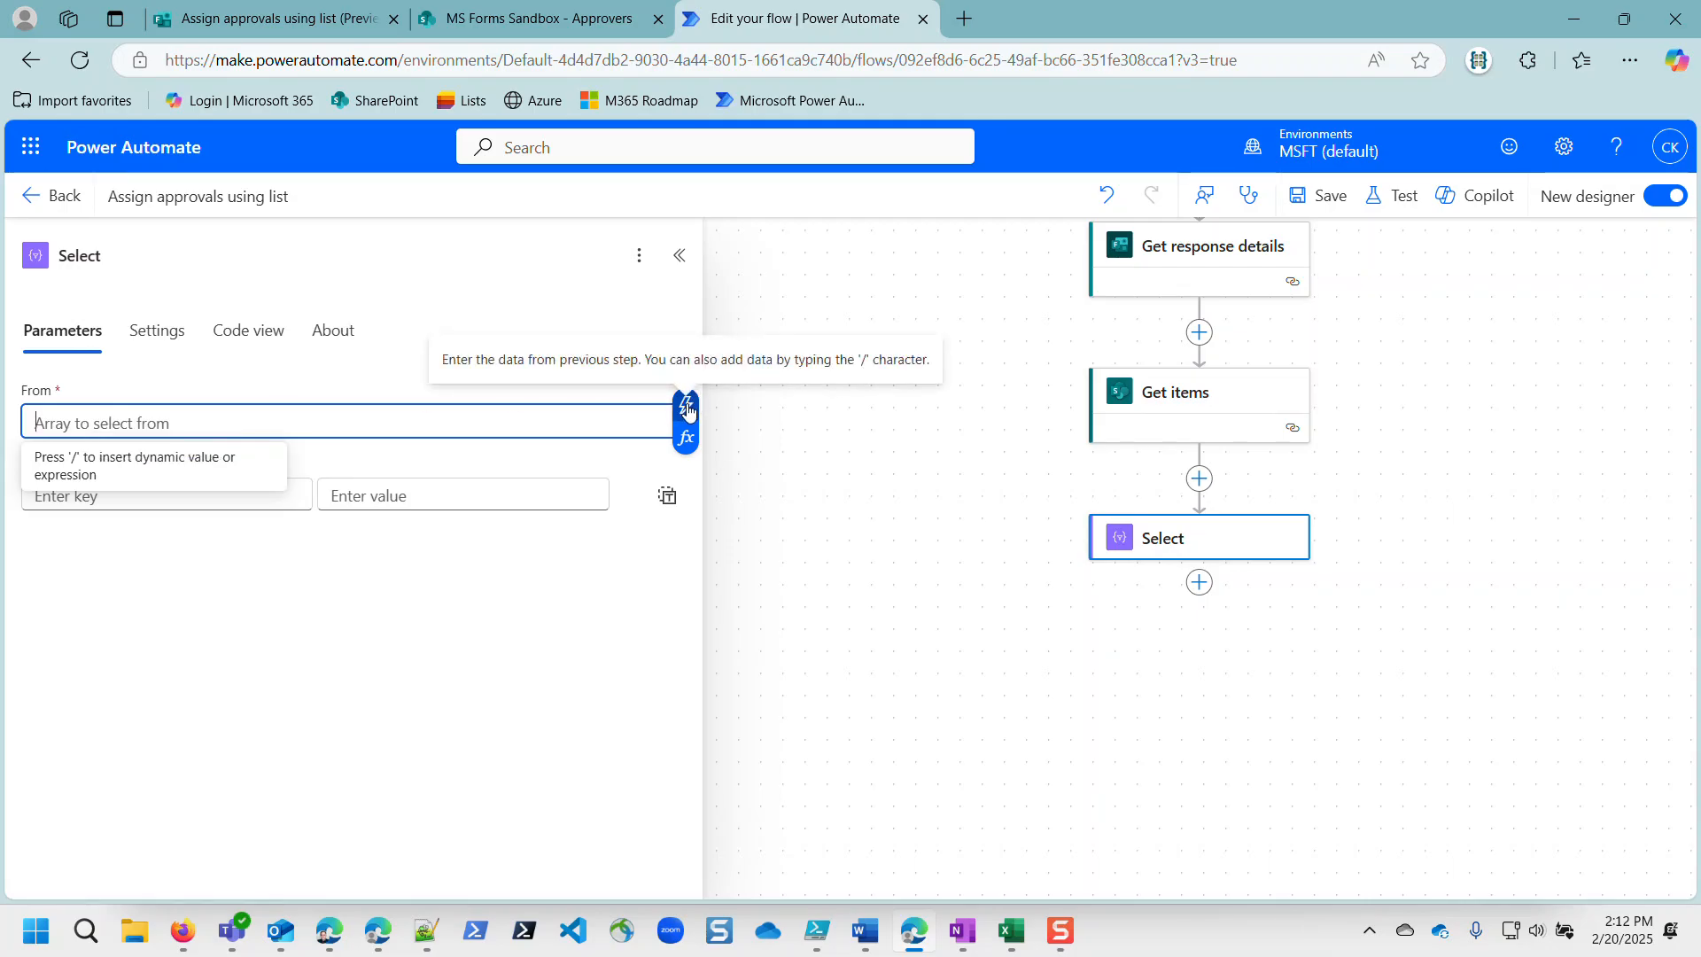
left_click(688, 410)
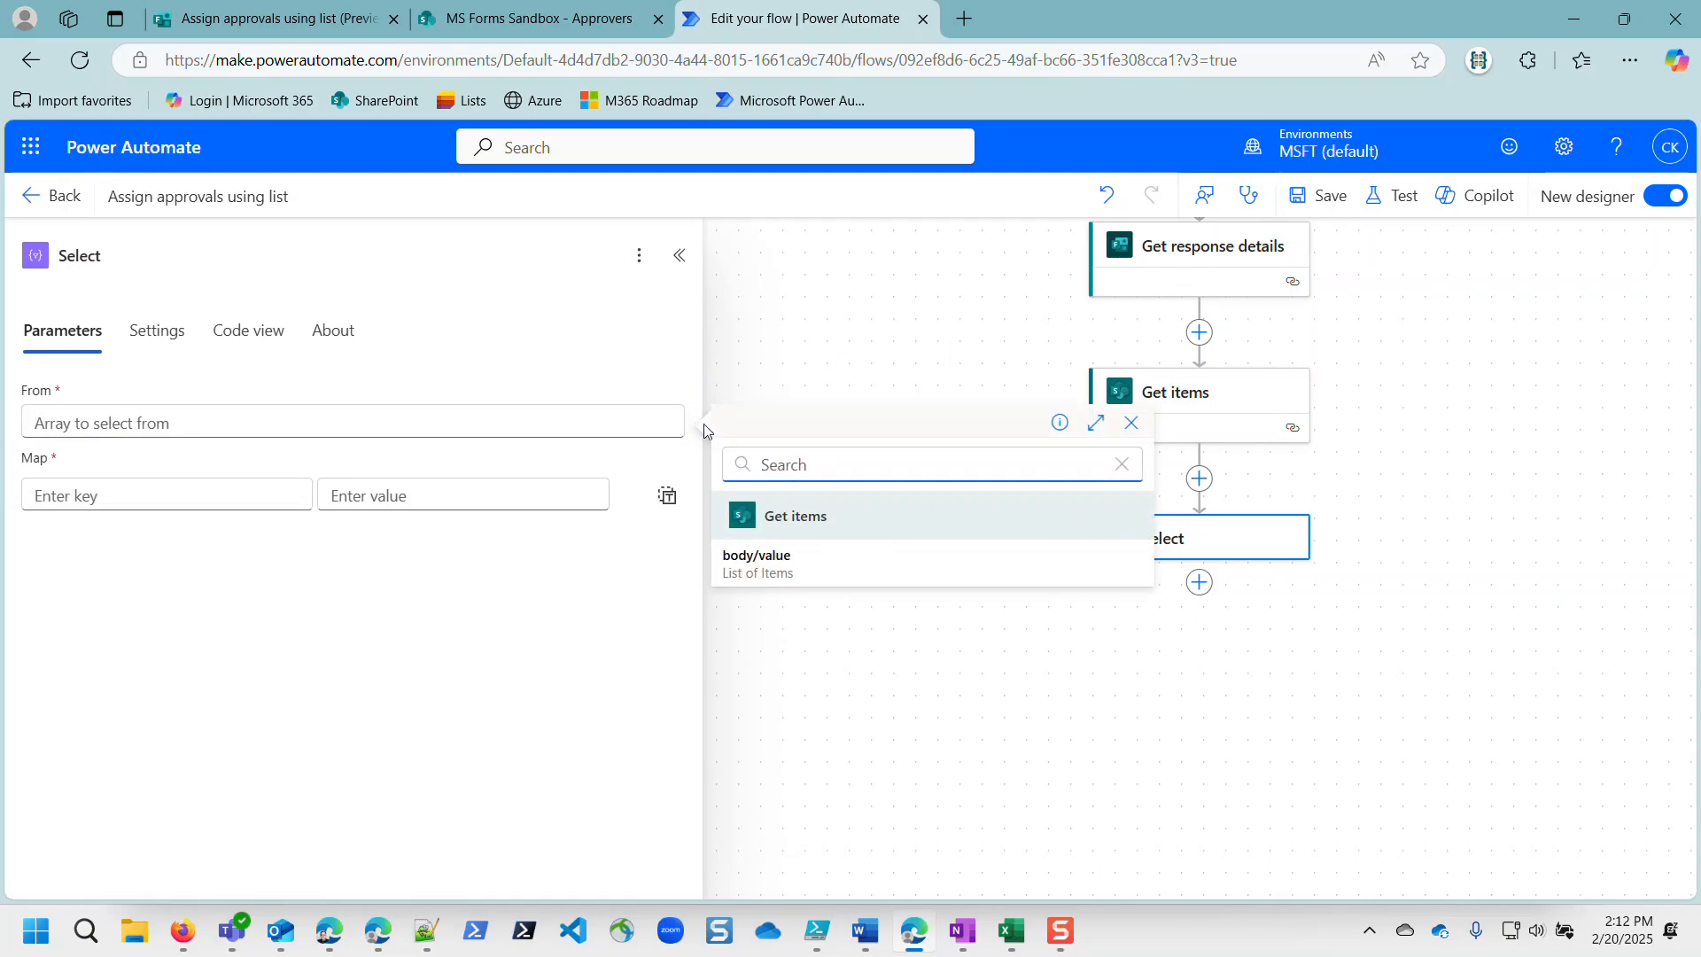
left_click(753, 567)
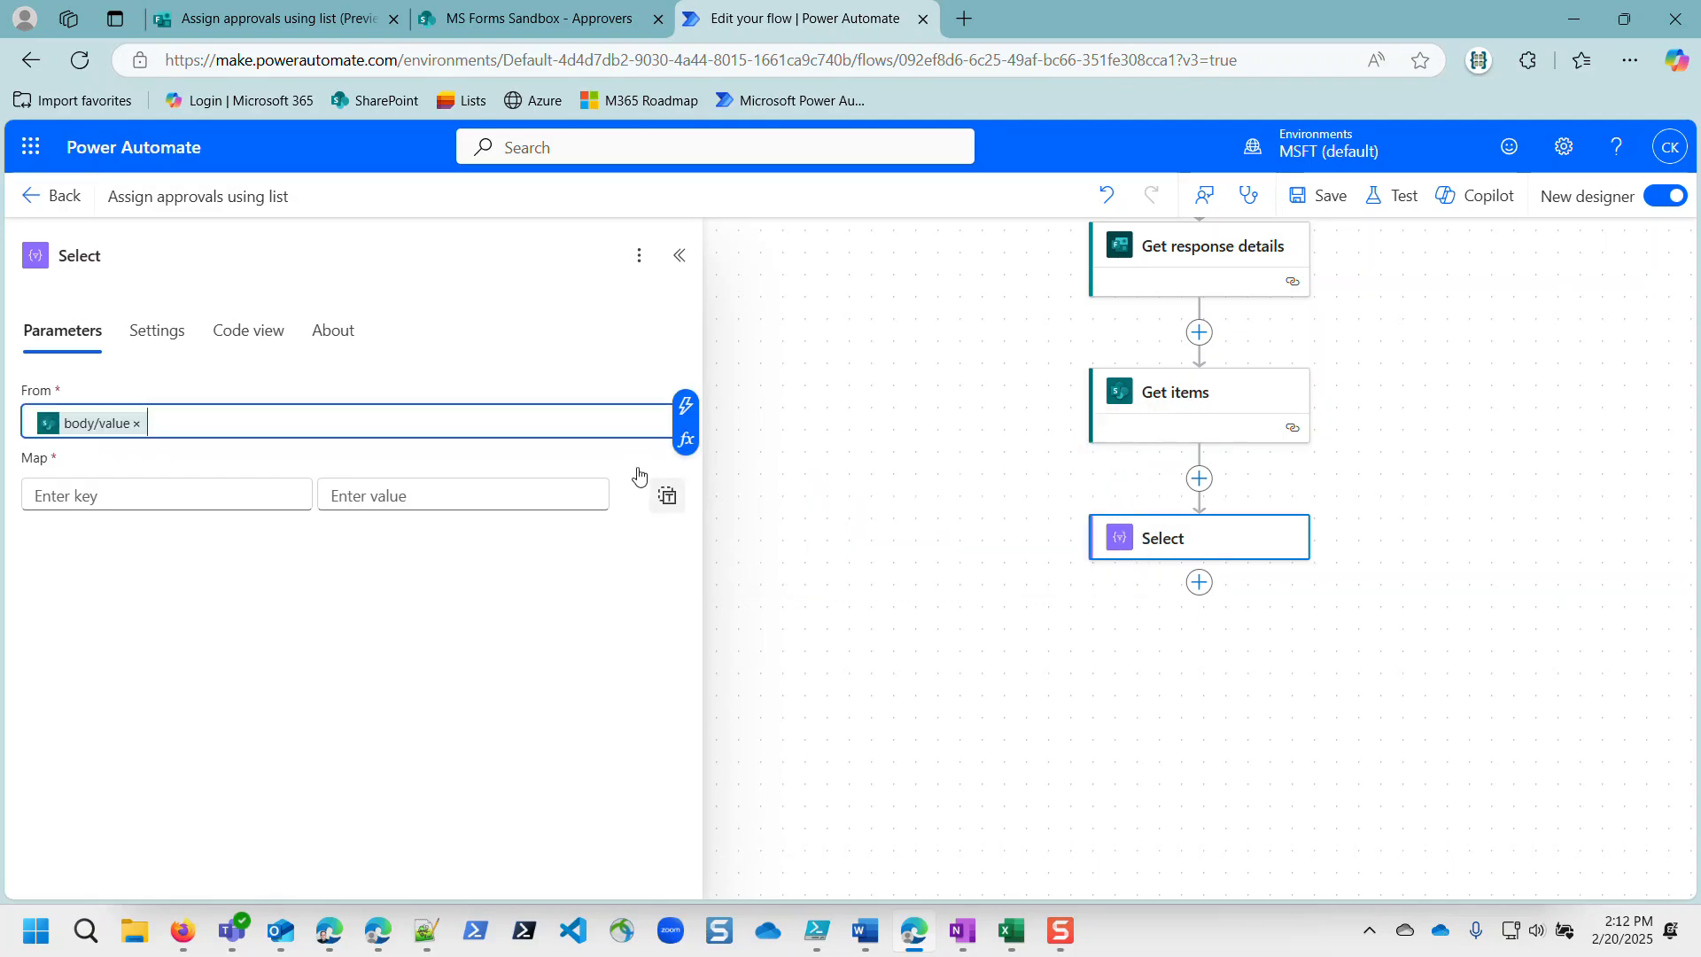
left_click(134, 500)
left_click(461, 592)
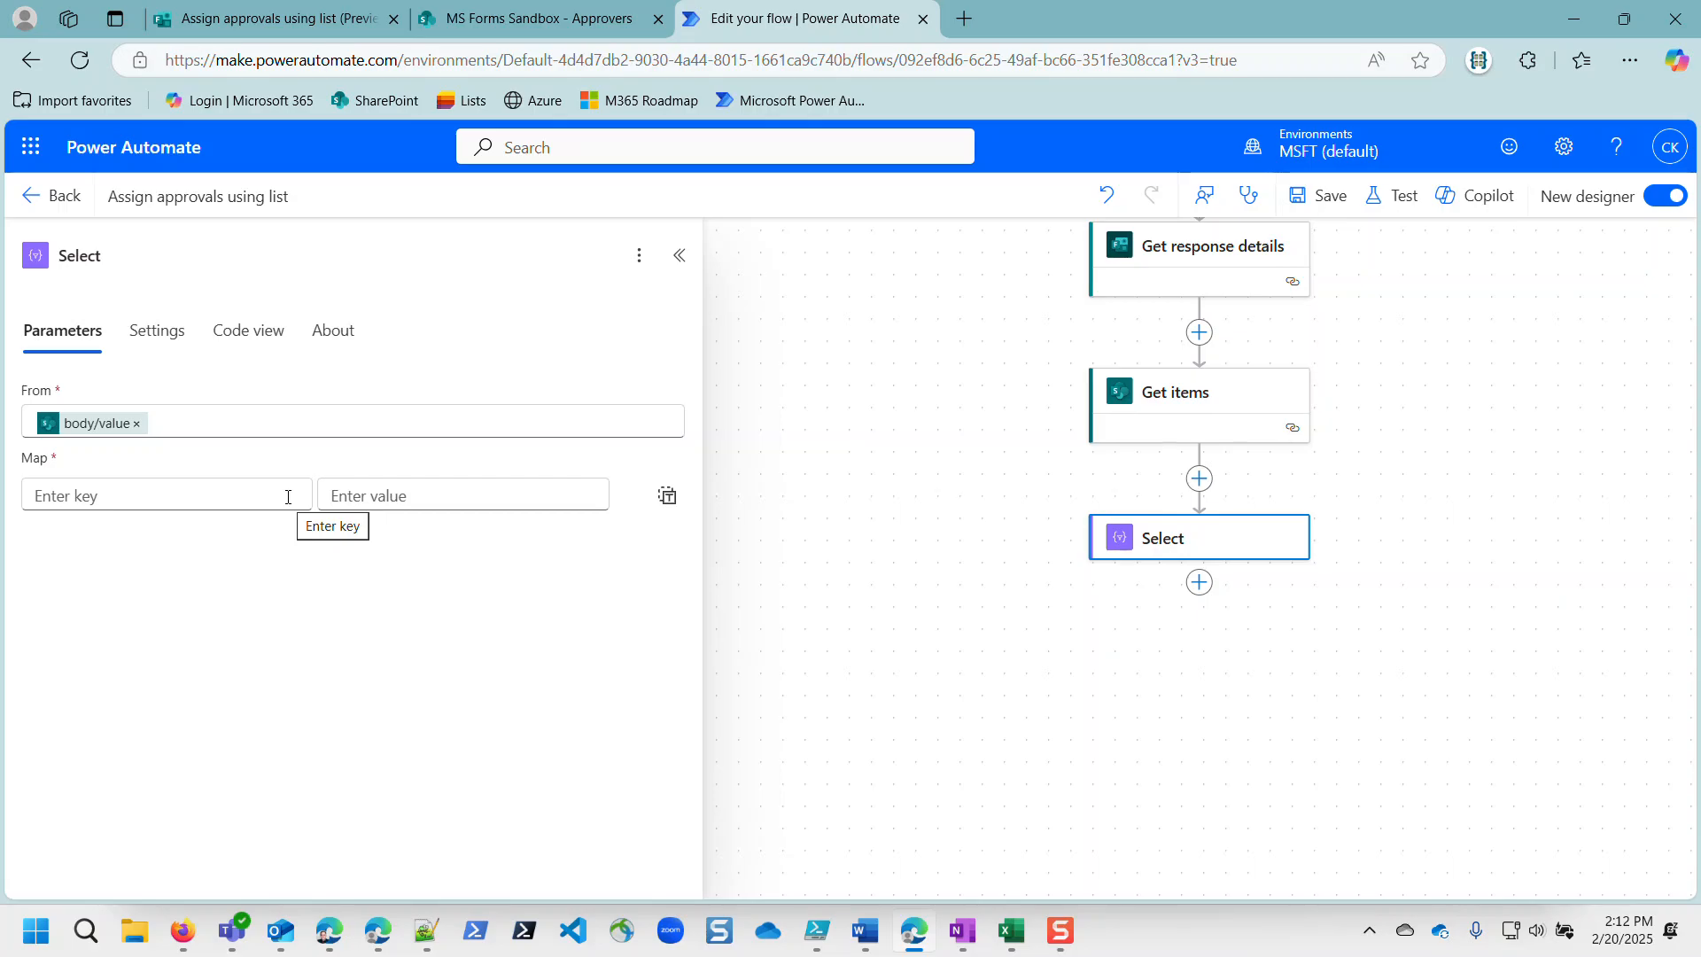
Step: Switch Map to text mode and map each item to Get items' Email Email value
left_click(667, 499)
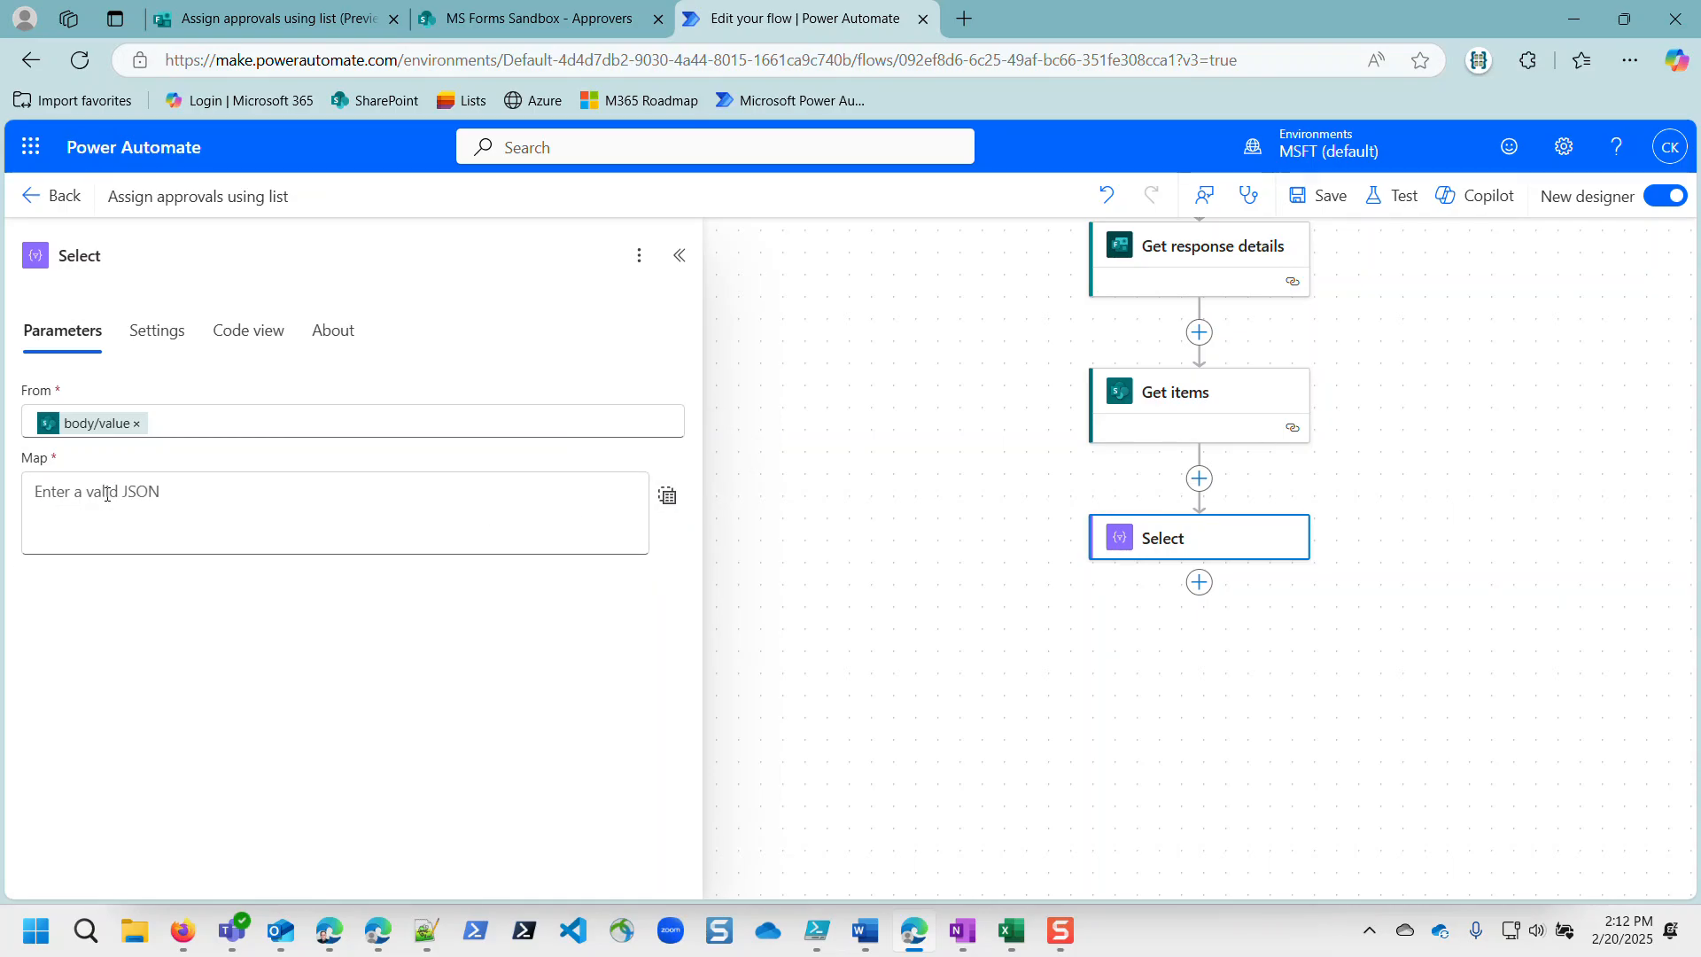
left_click(106, 493)
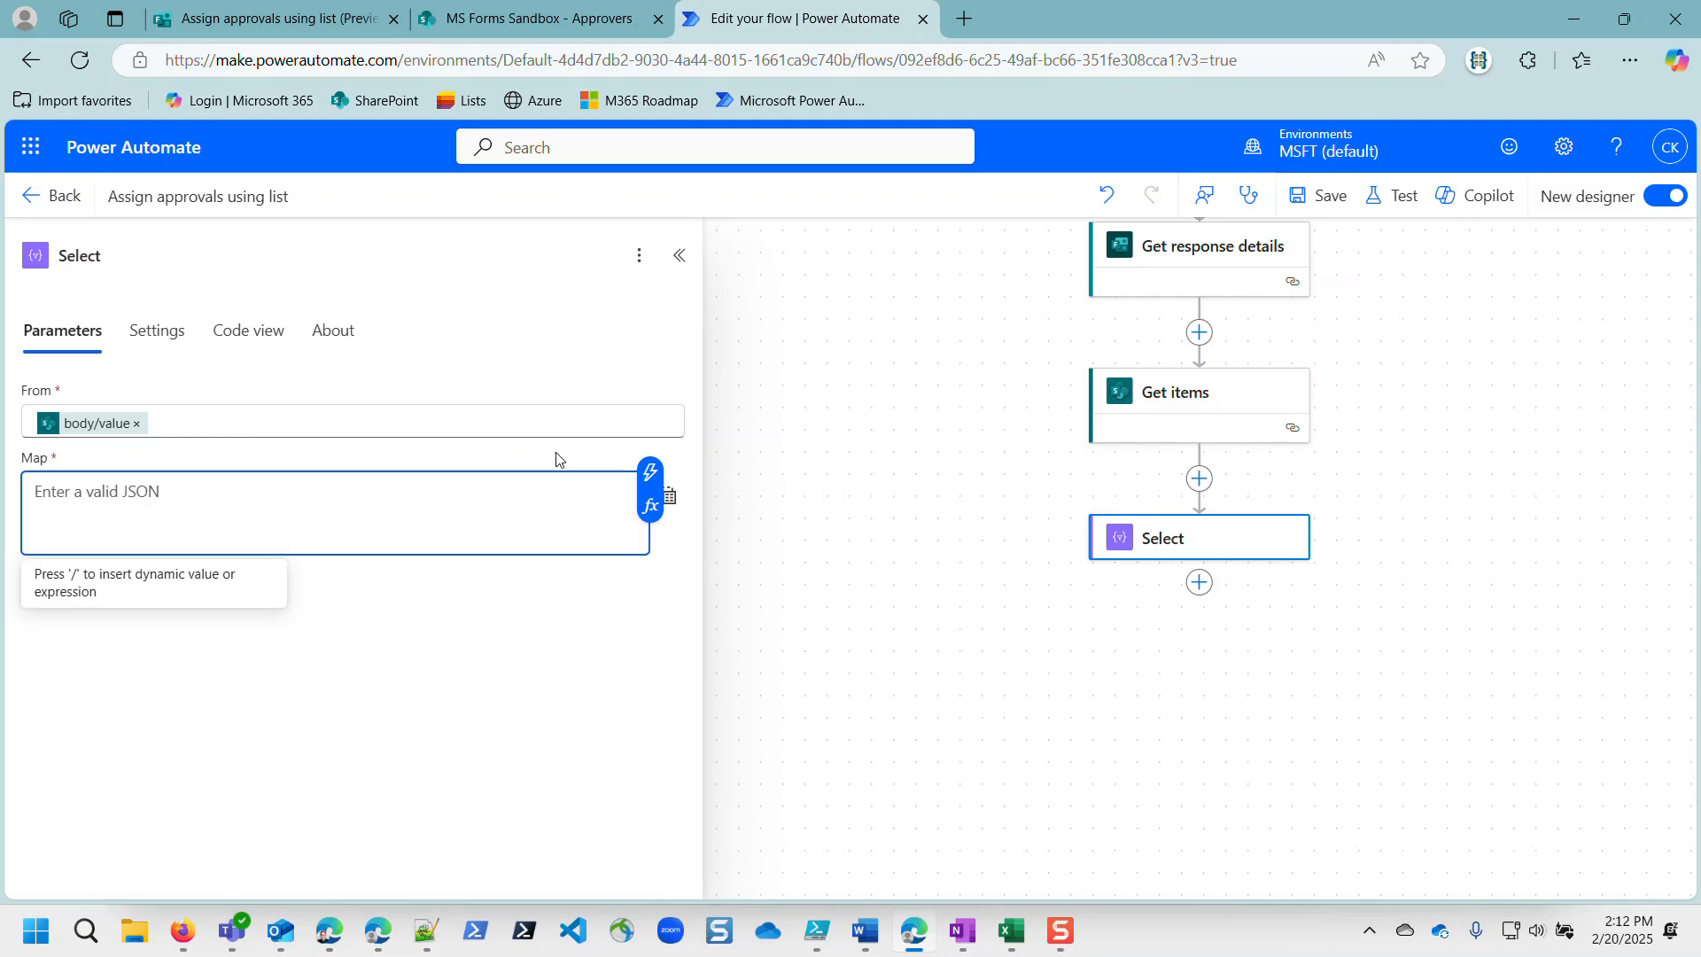
left_click(650, 474)
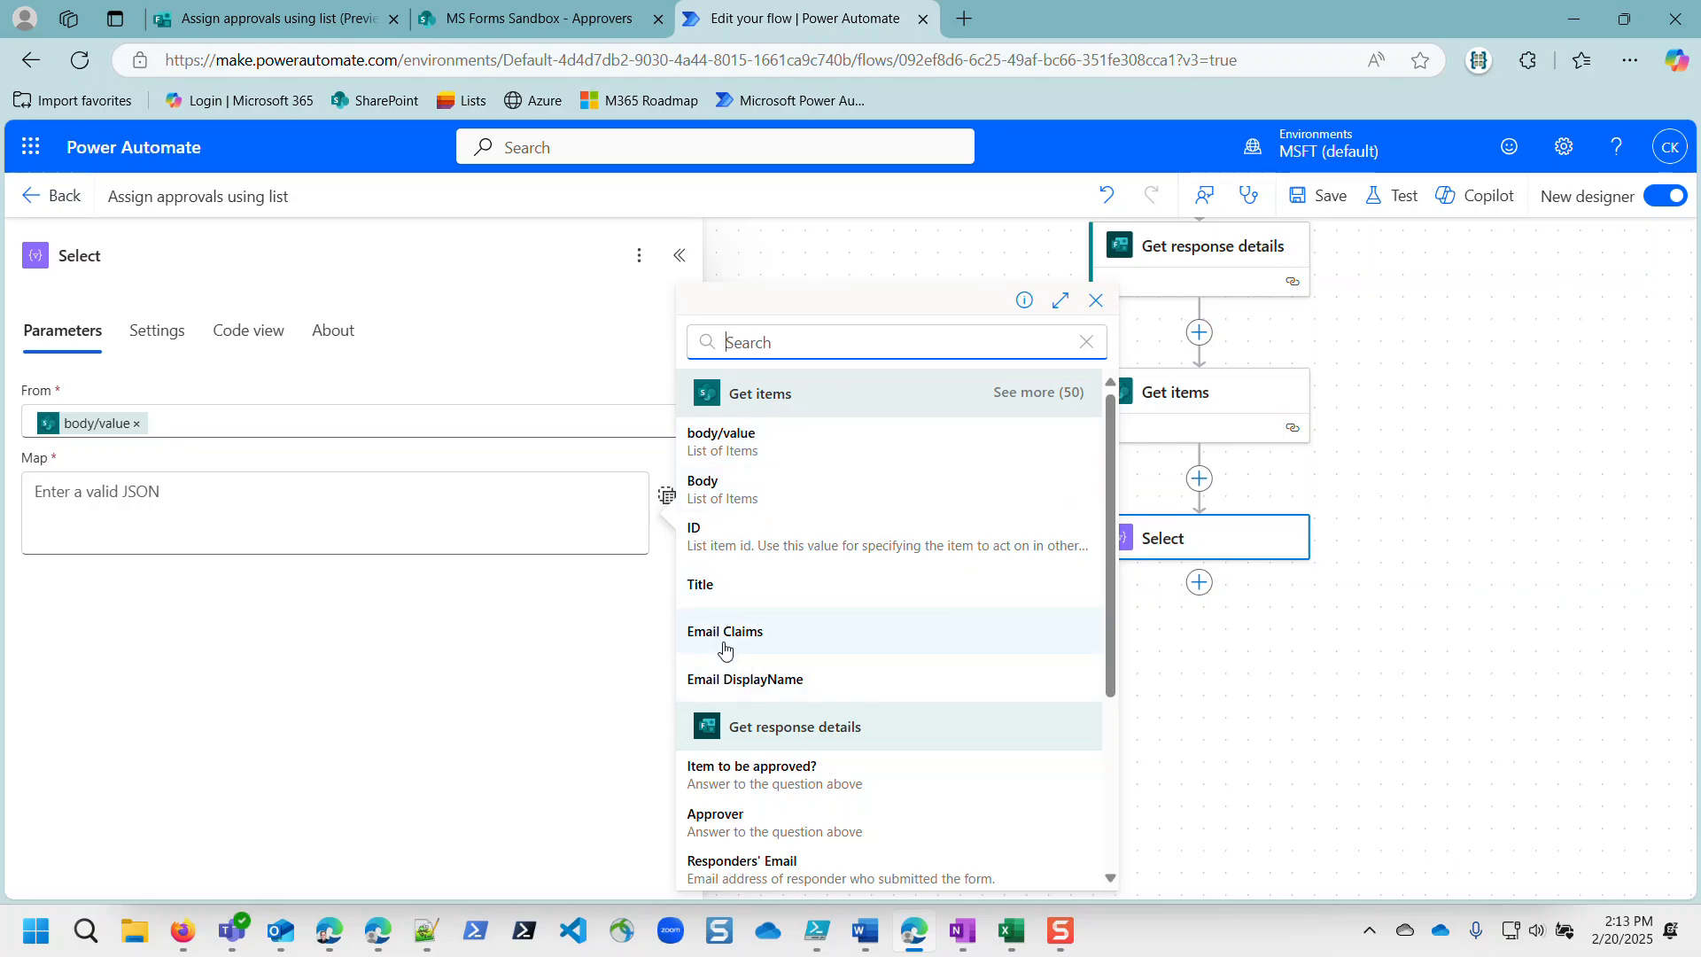
left_click(1050, 392)
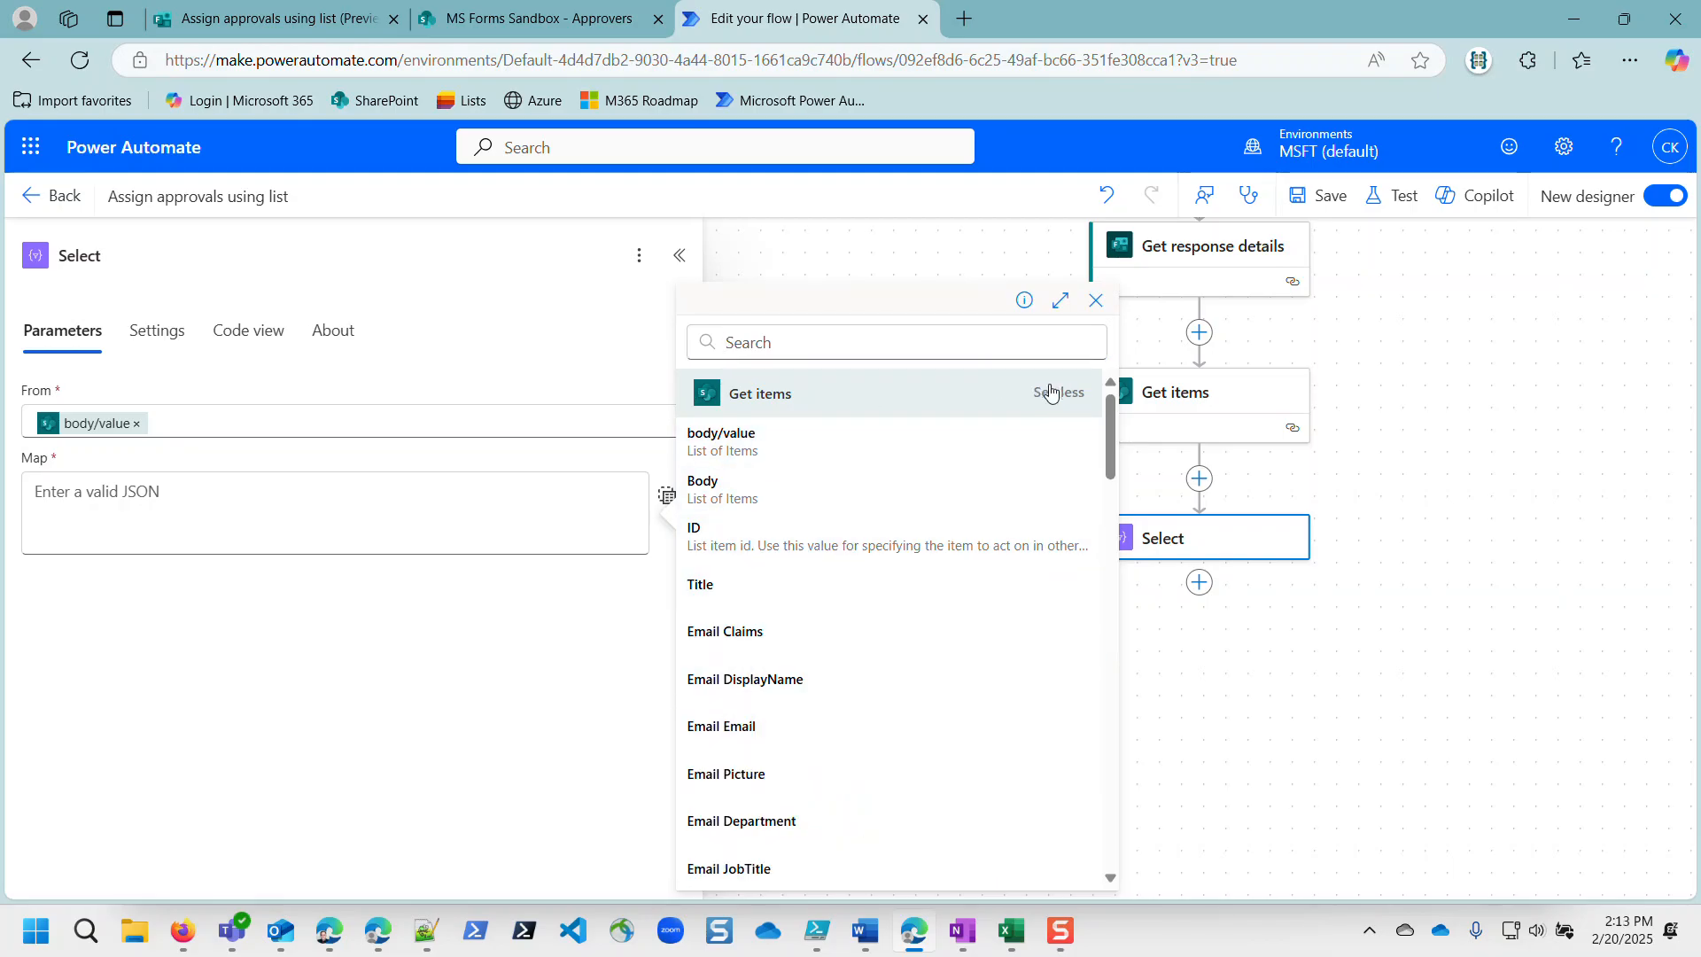
left_click(751, 730)
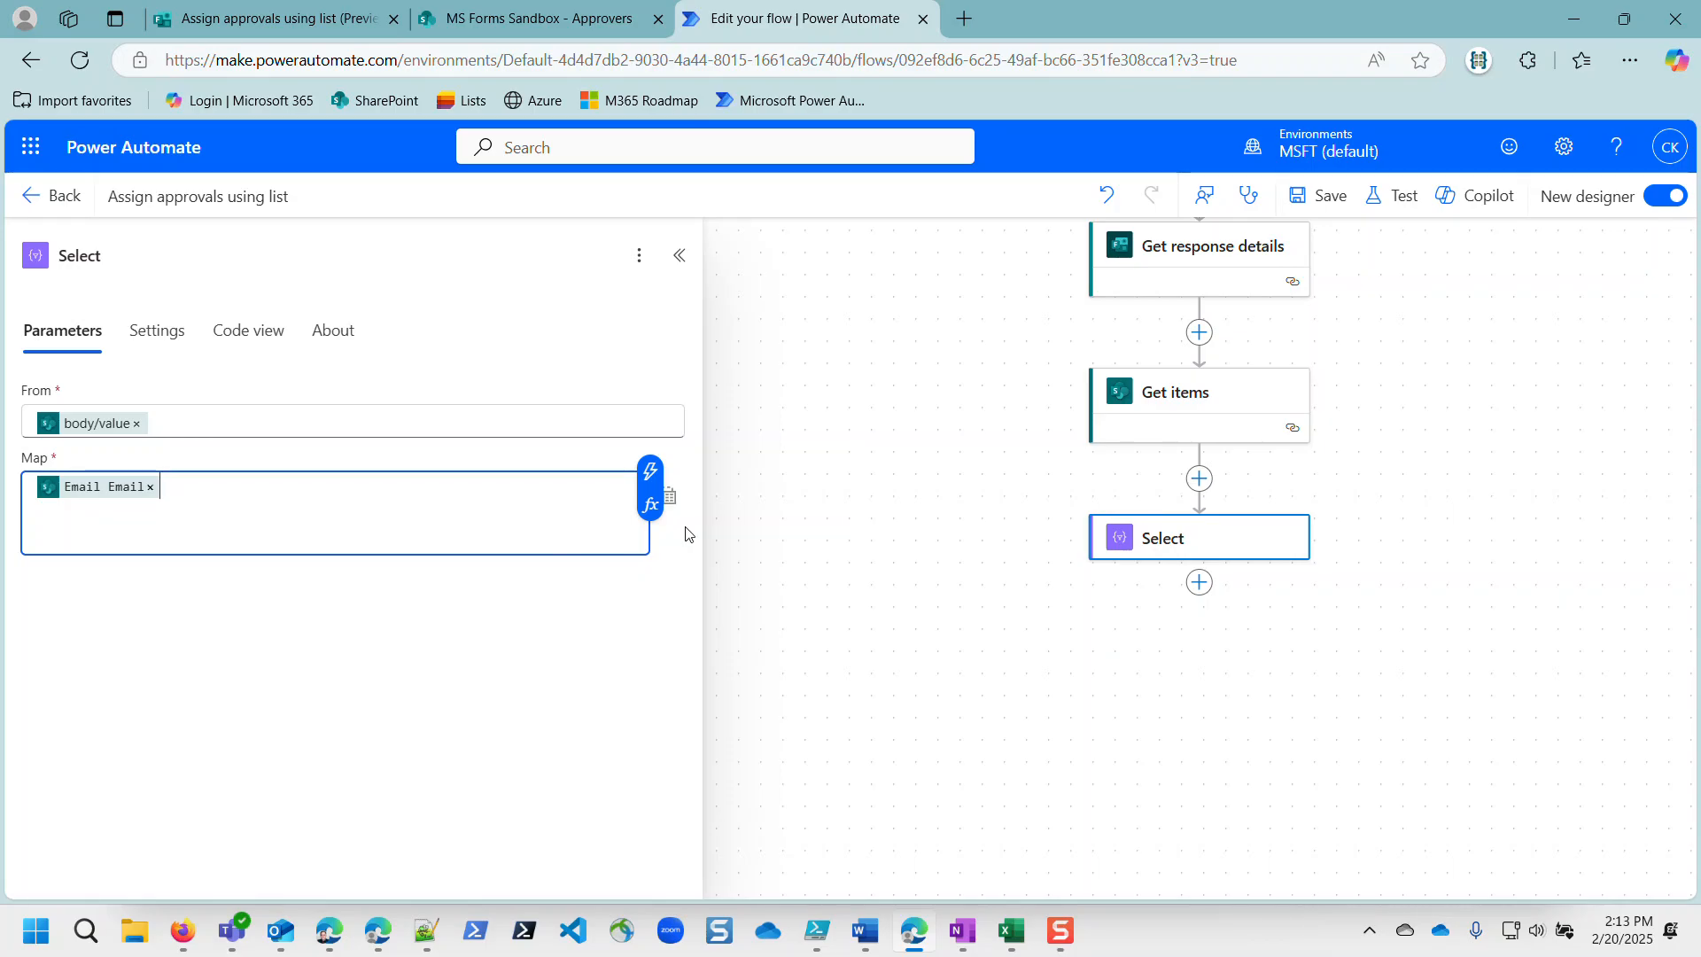
Step: Rename the Select step to 'Select email'
left_click(185, 258)
type("email")
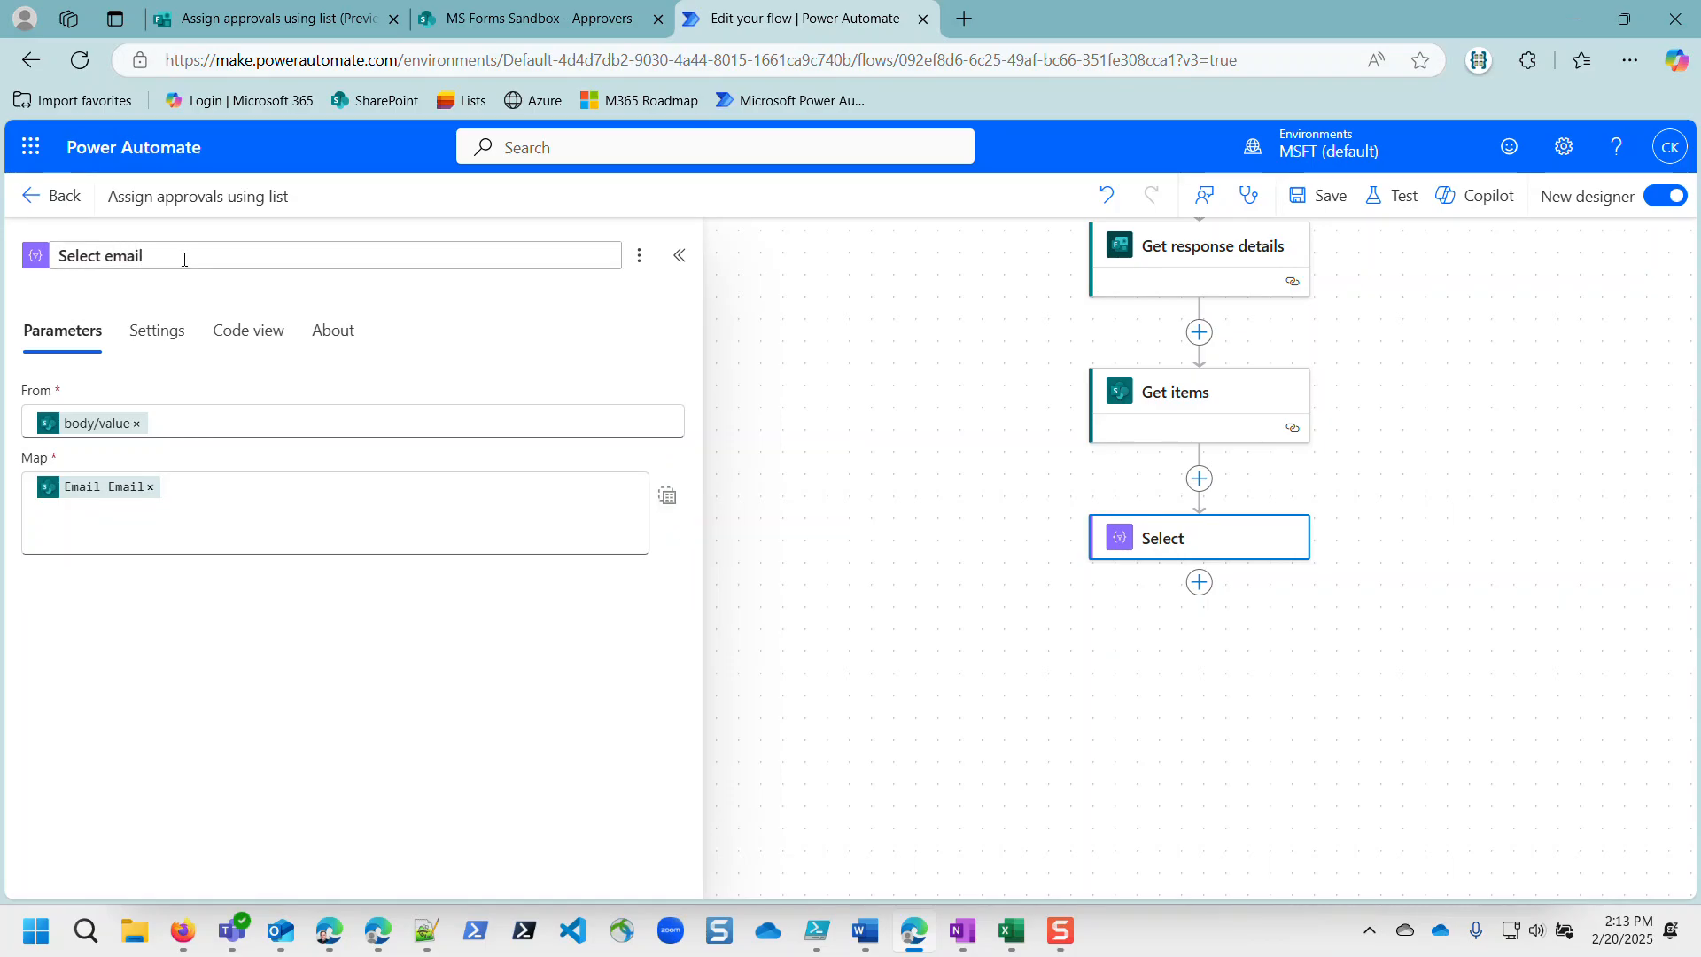
key("Return")
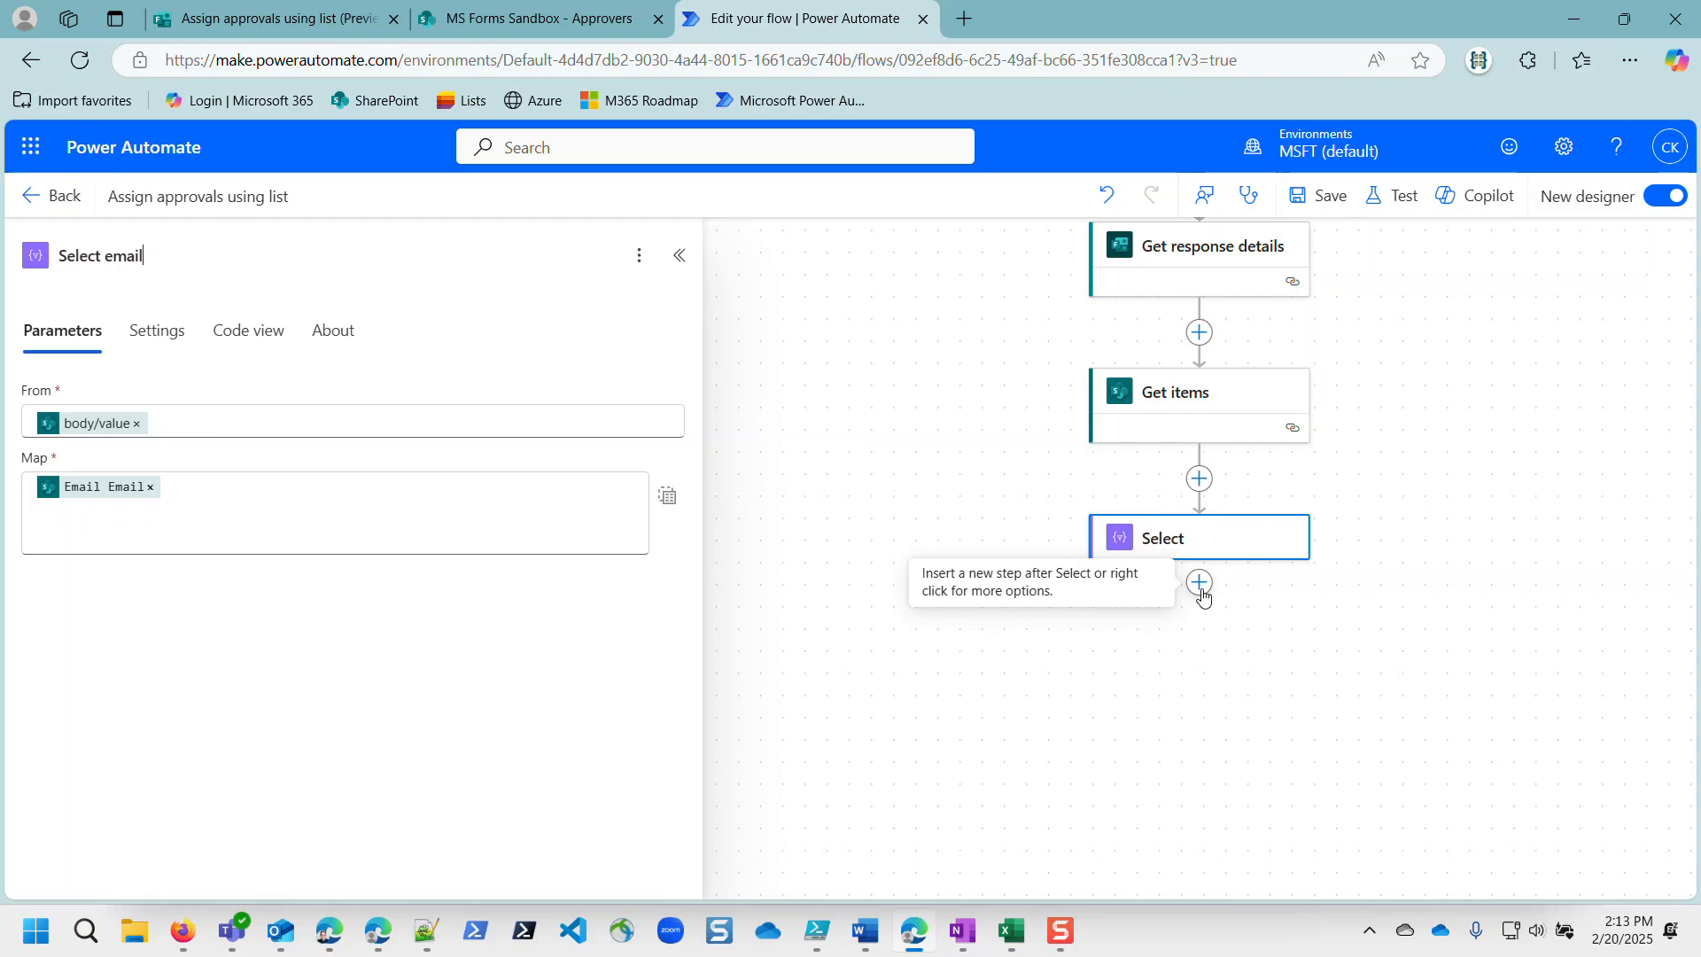
Step: Add a Start and wait for an approval step of type Approve/Reject - First to respond
left_click(1202, 592)
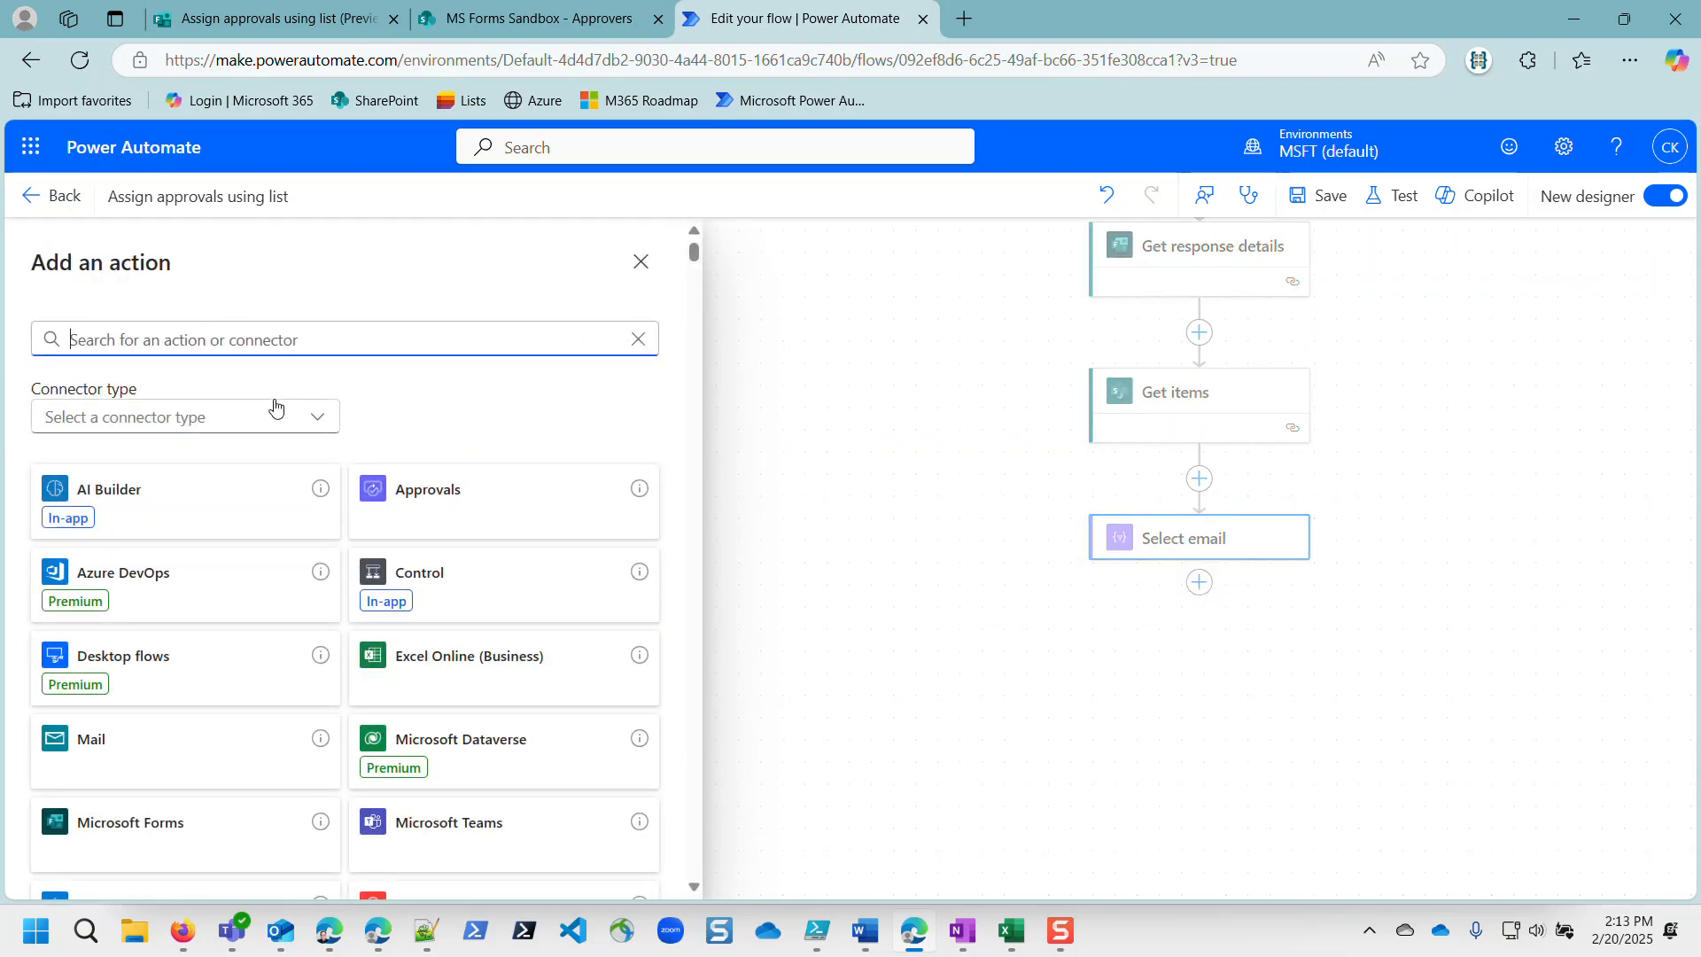
left_click(395, 488)
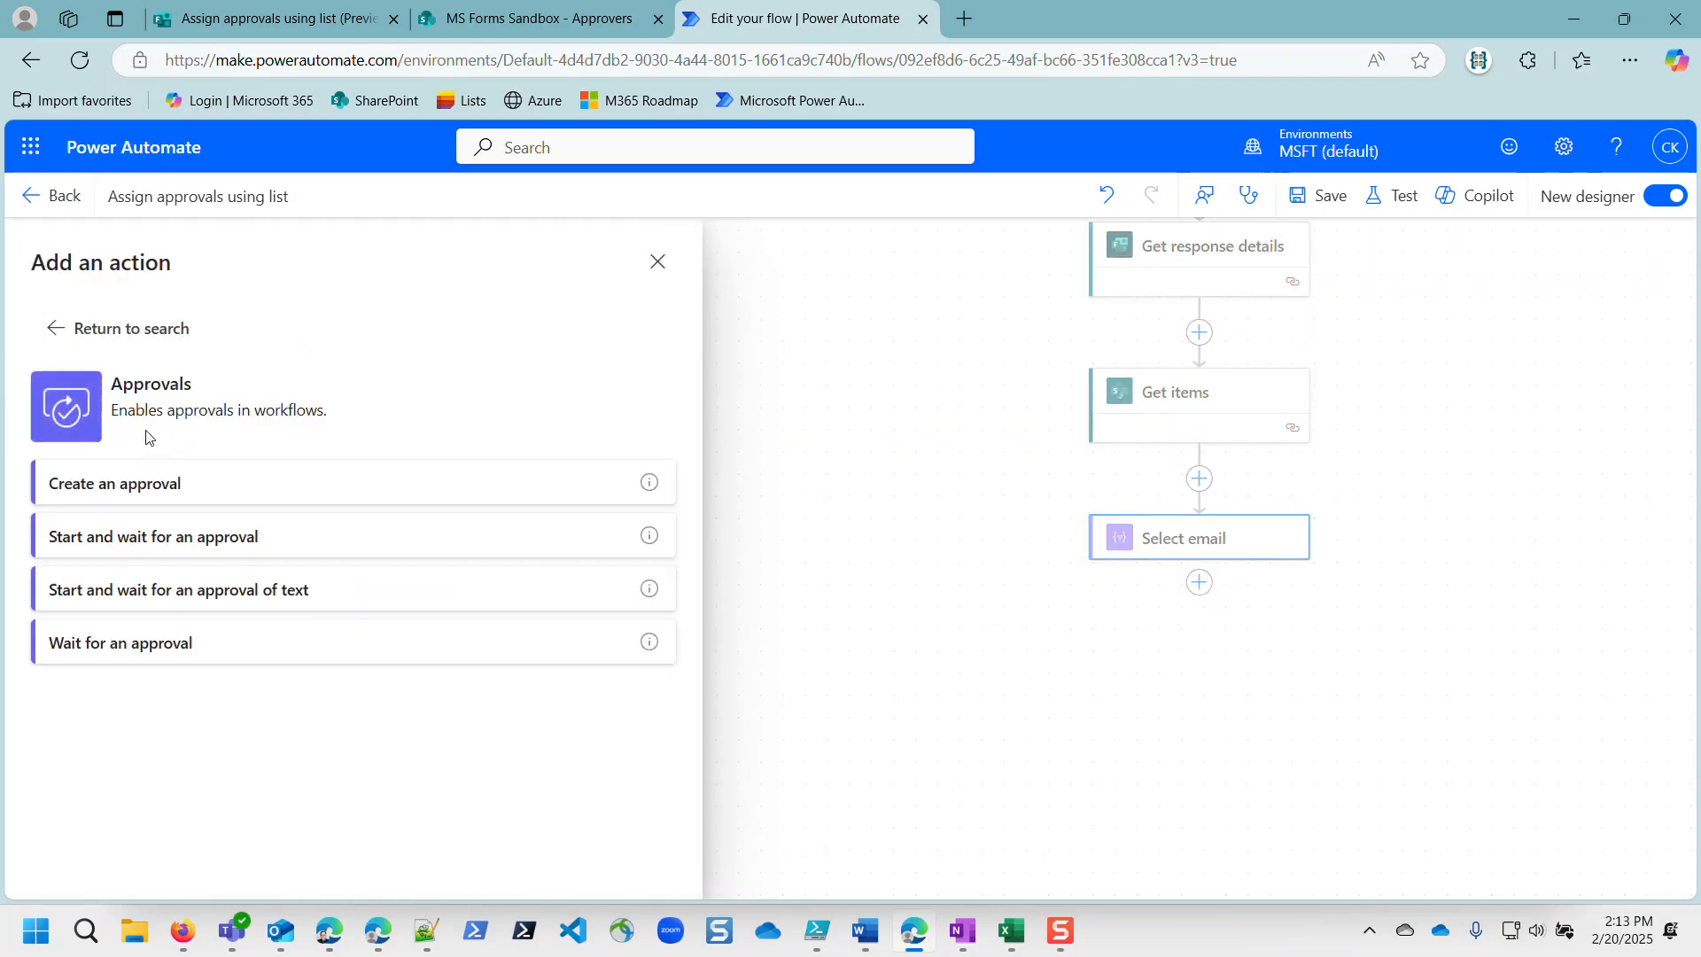
left_click(151, 540)
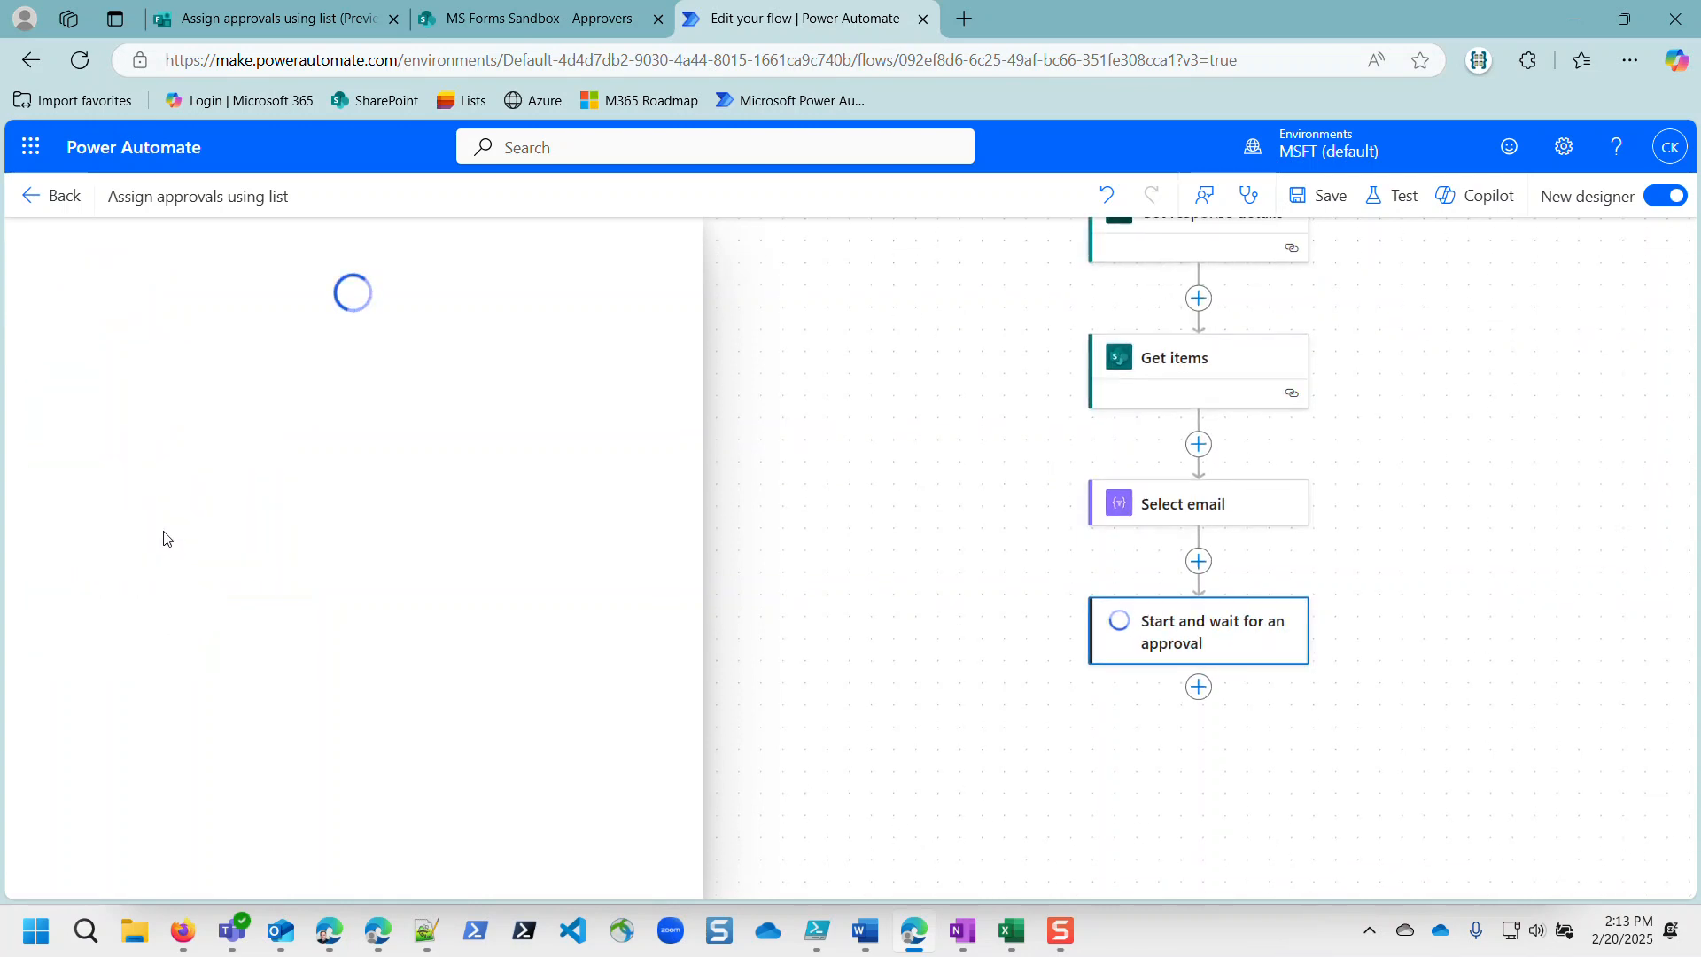
left_click(241, 423)
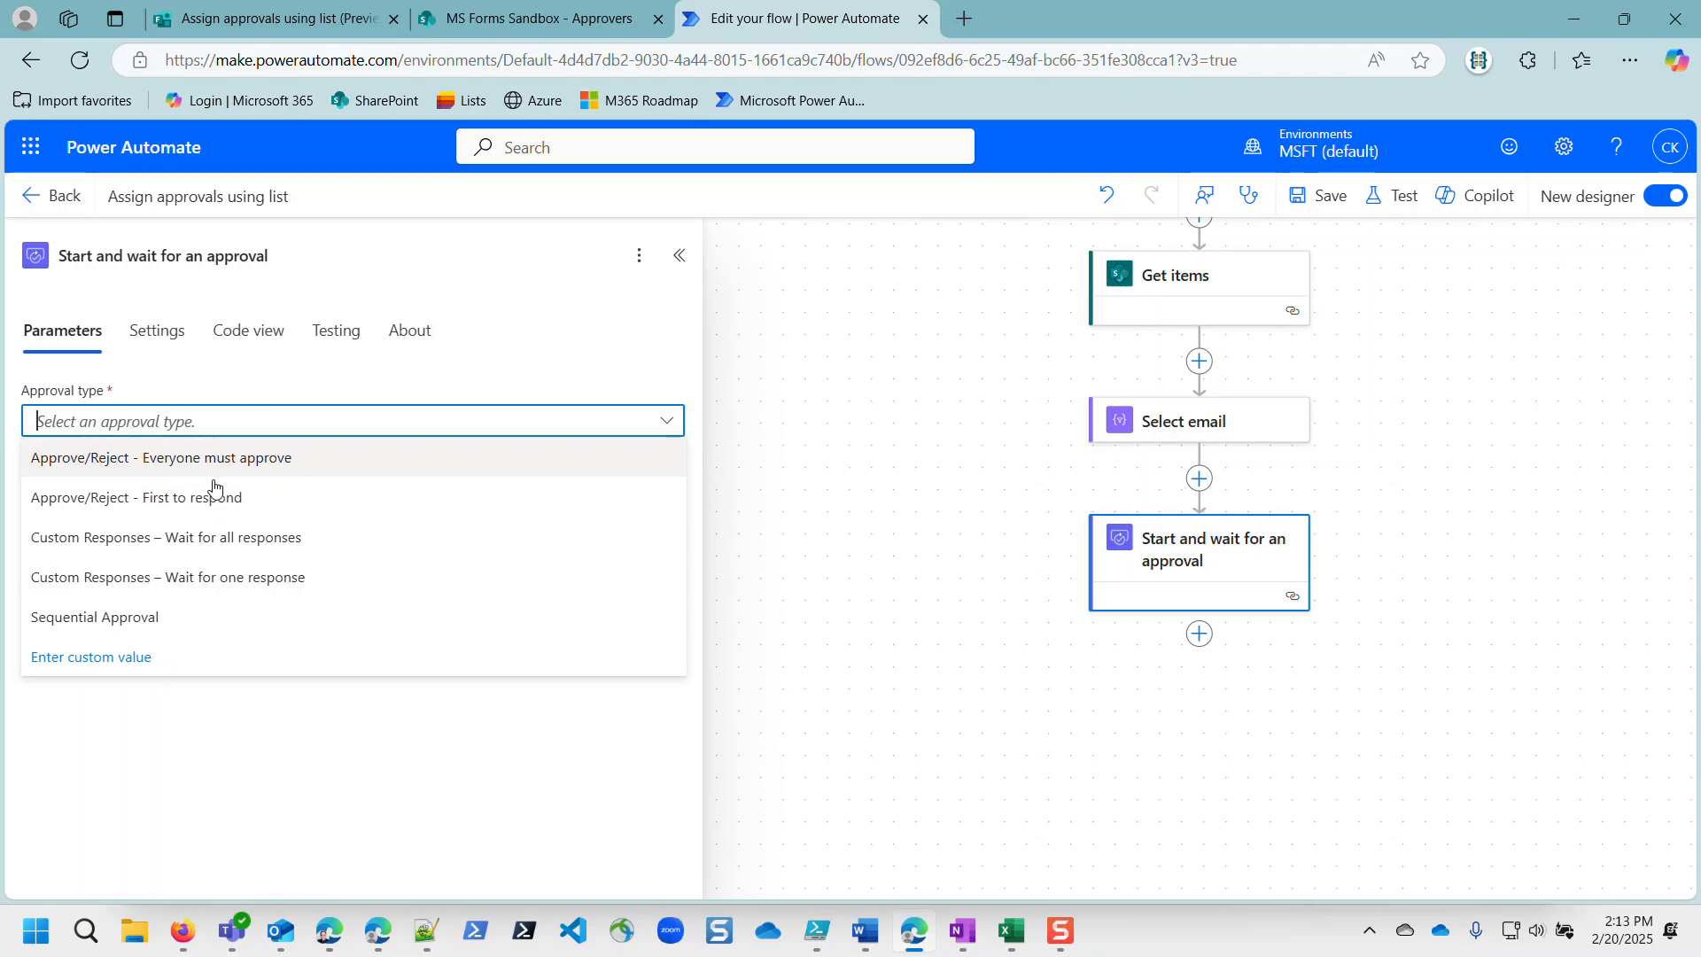
left_click(206, 499)
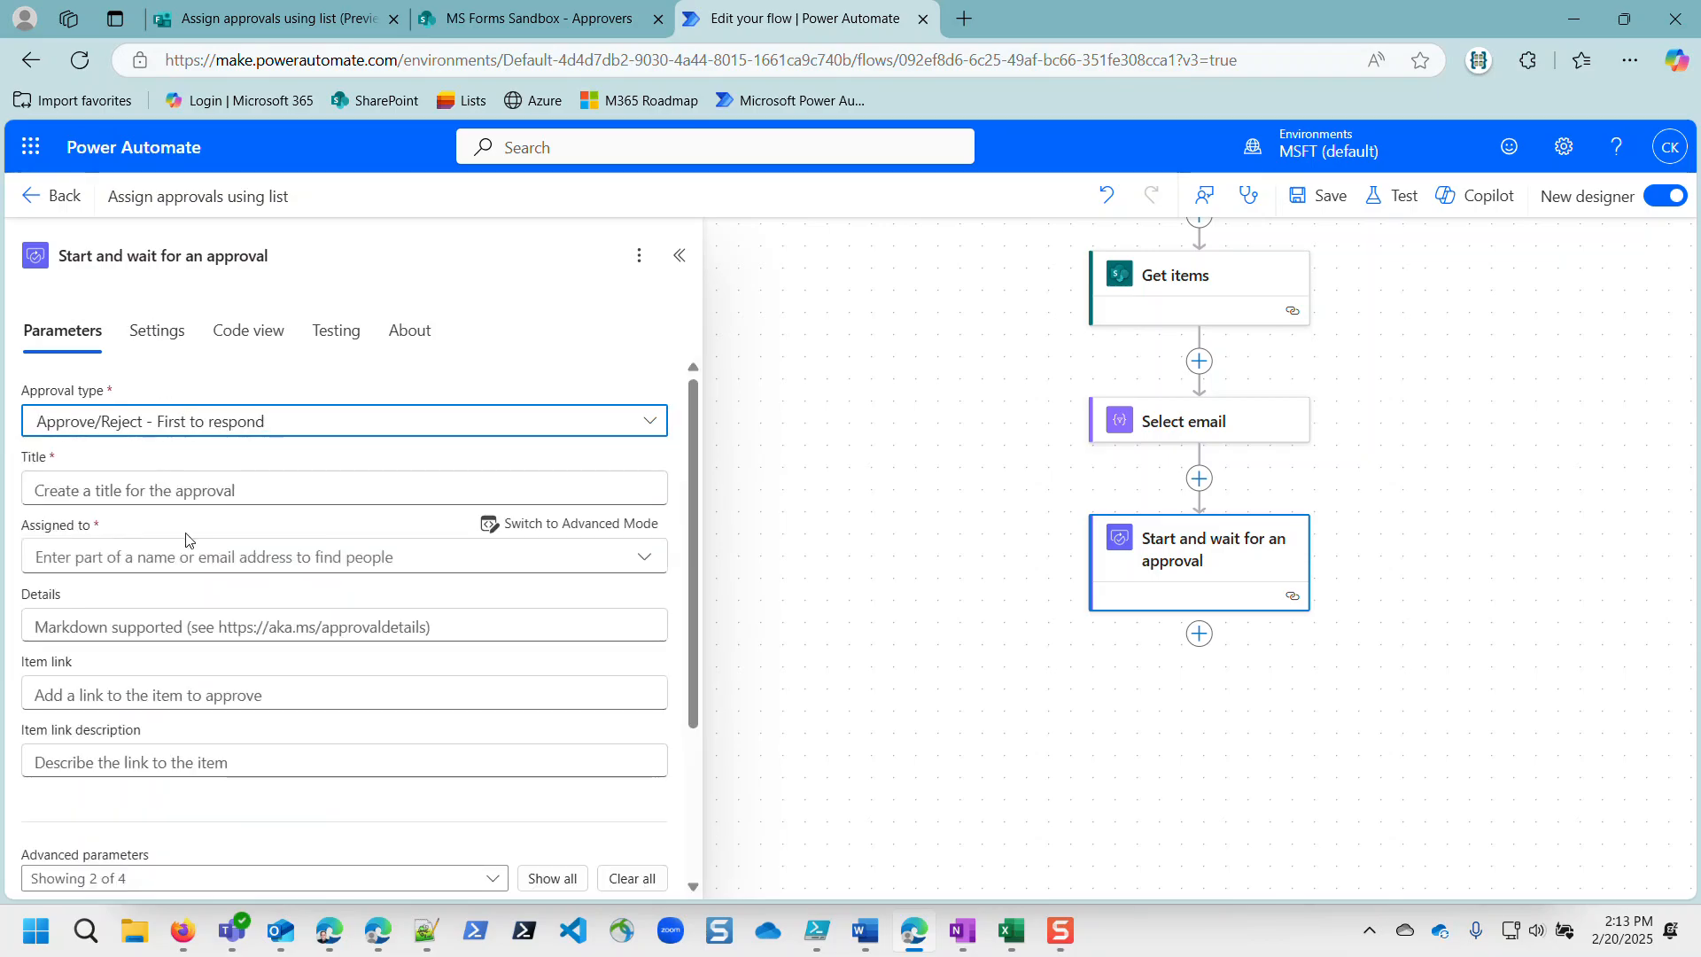
Step: Set the approval Title to the form's Item to be approved? answer
left_click(139, 486)
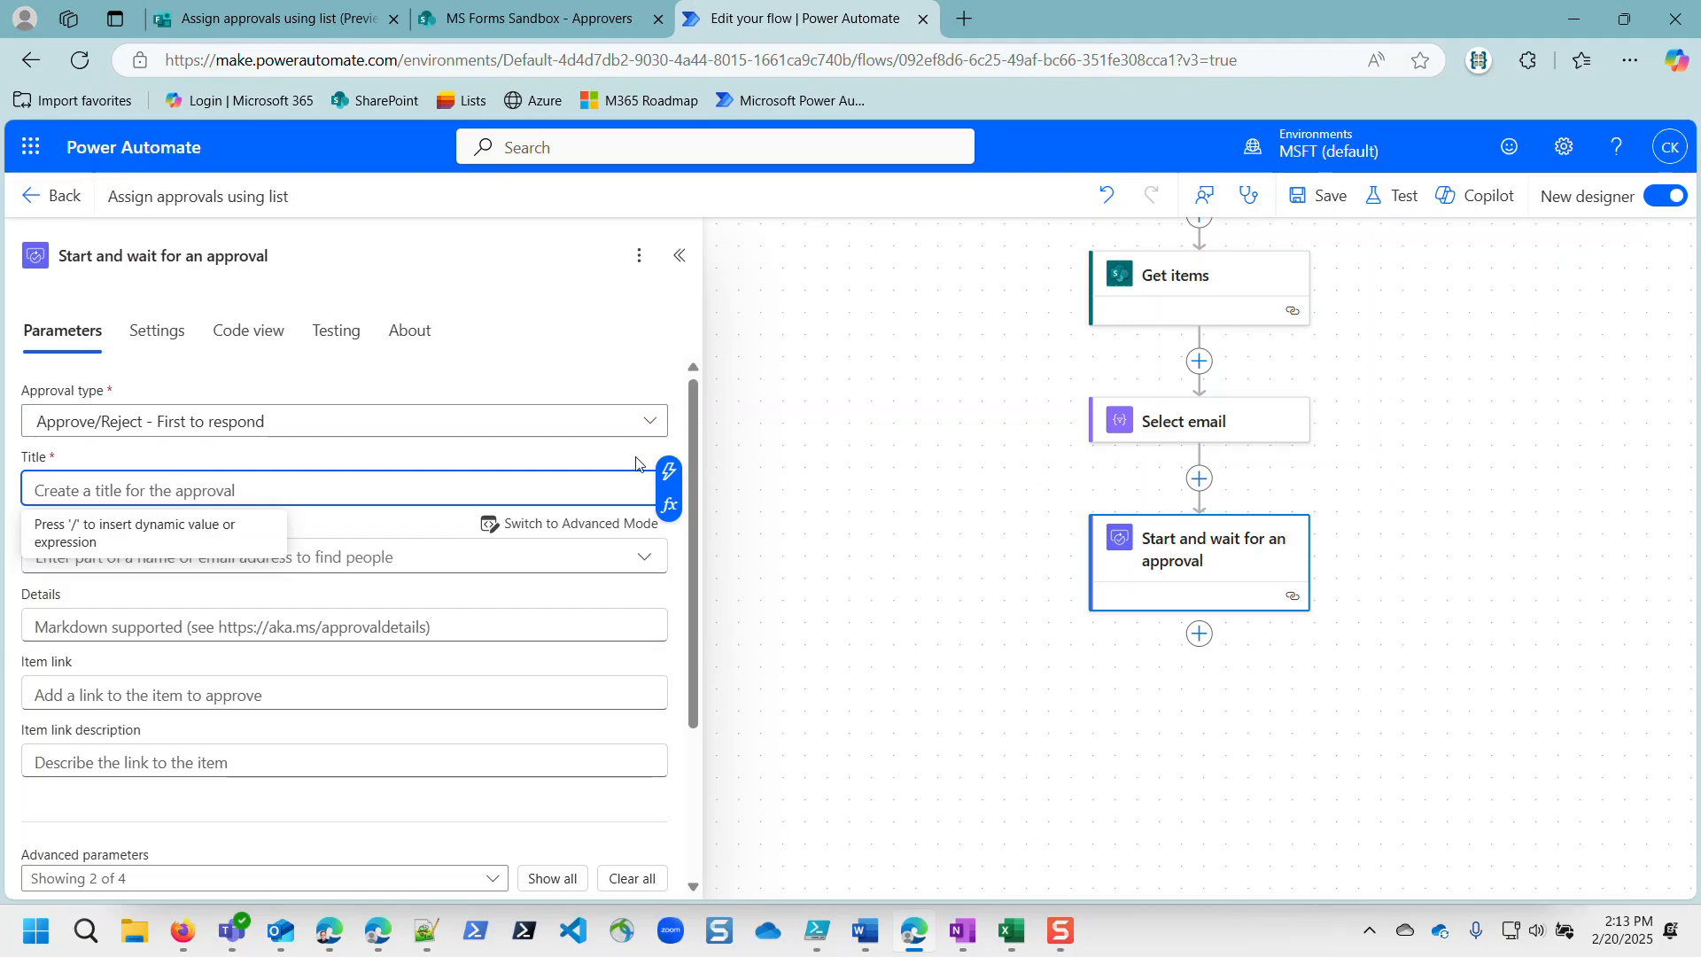
left_click(668, 476)
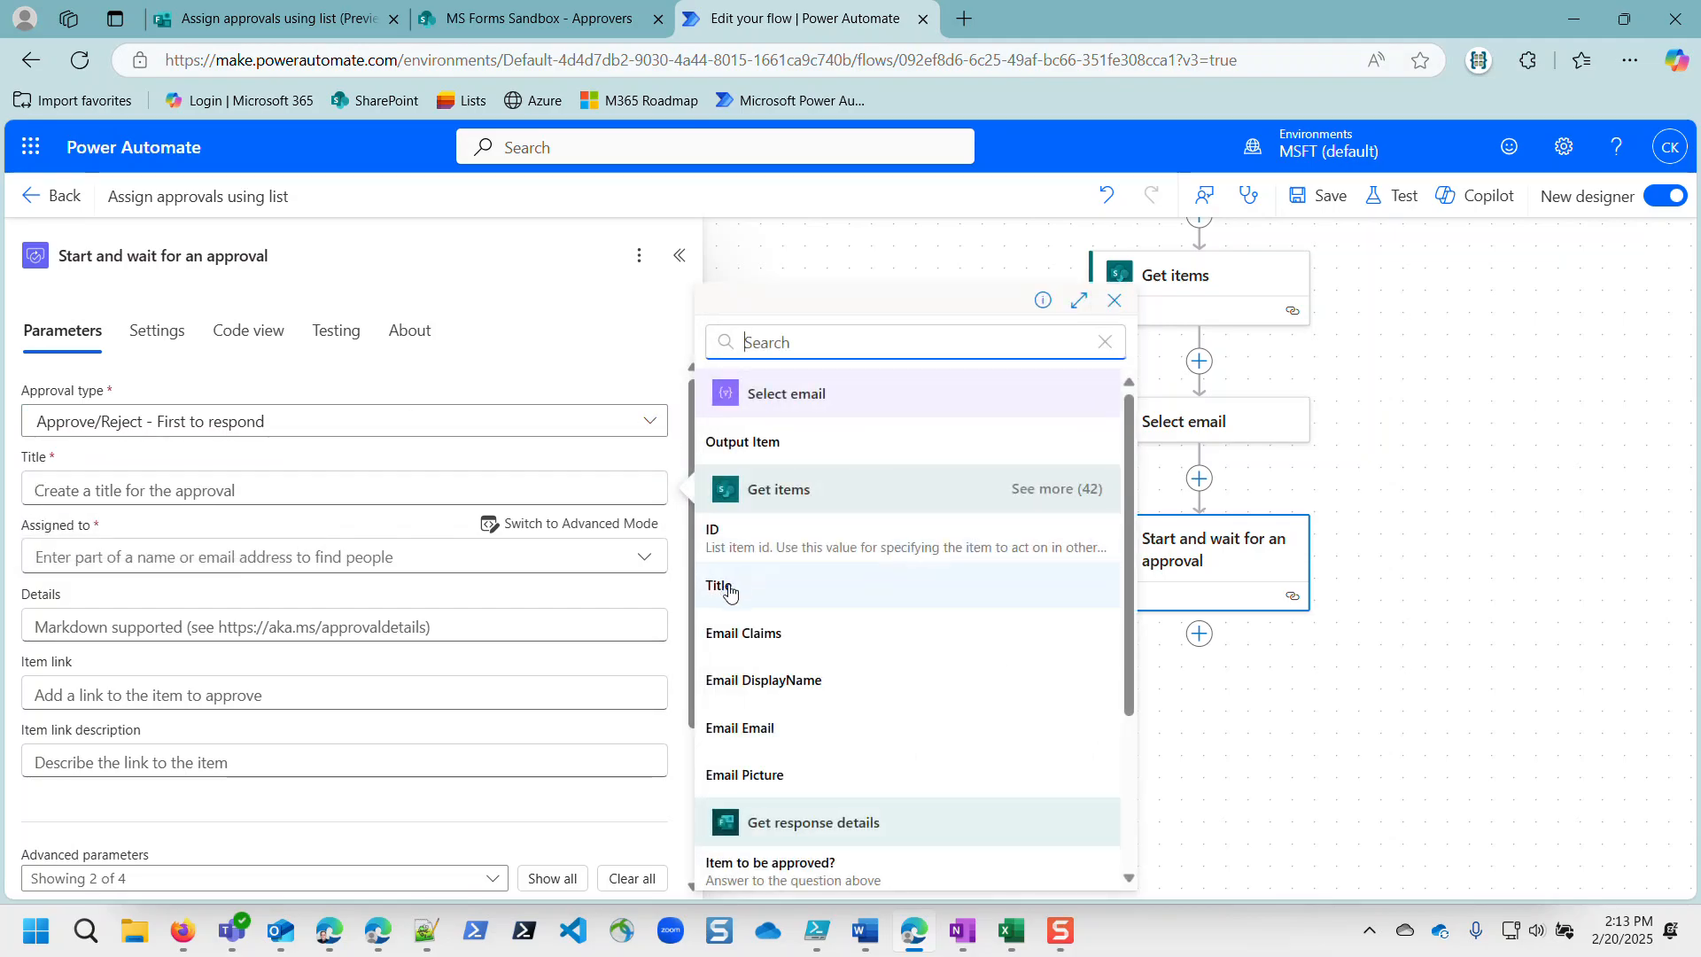
scroll(839, 653, "down", 3)
left_click(773, 629)
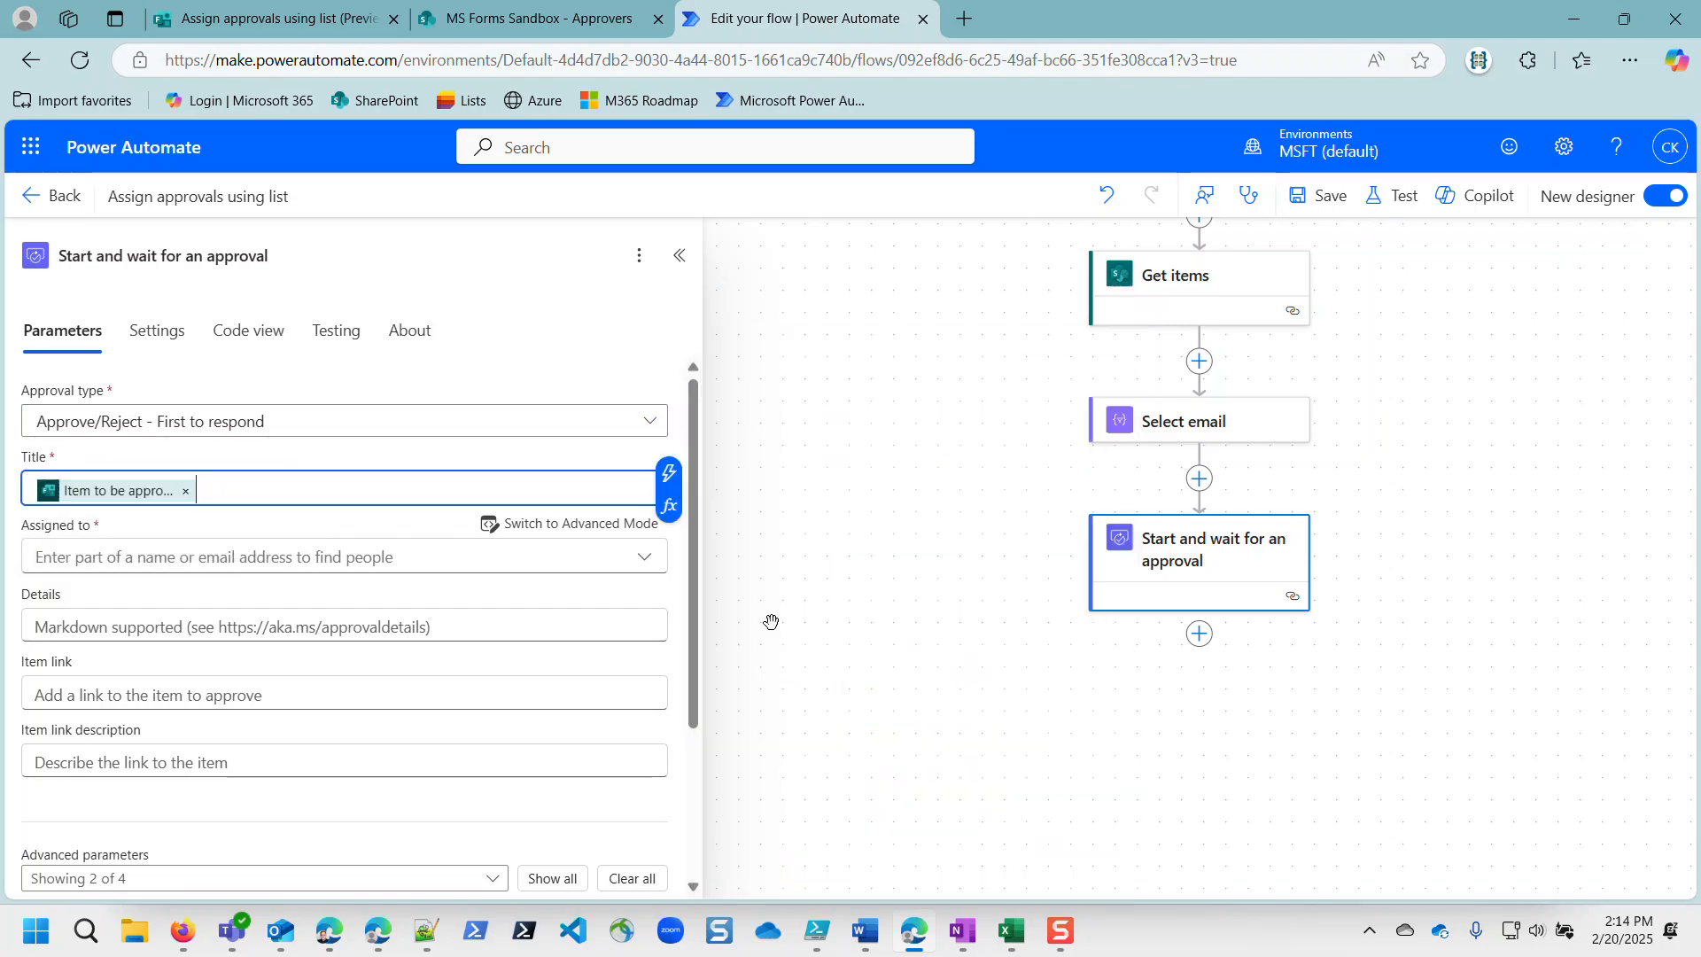
left_click(153, 554)
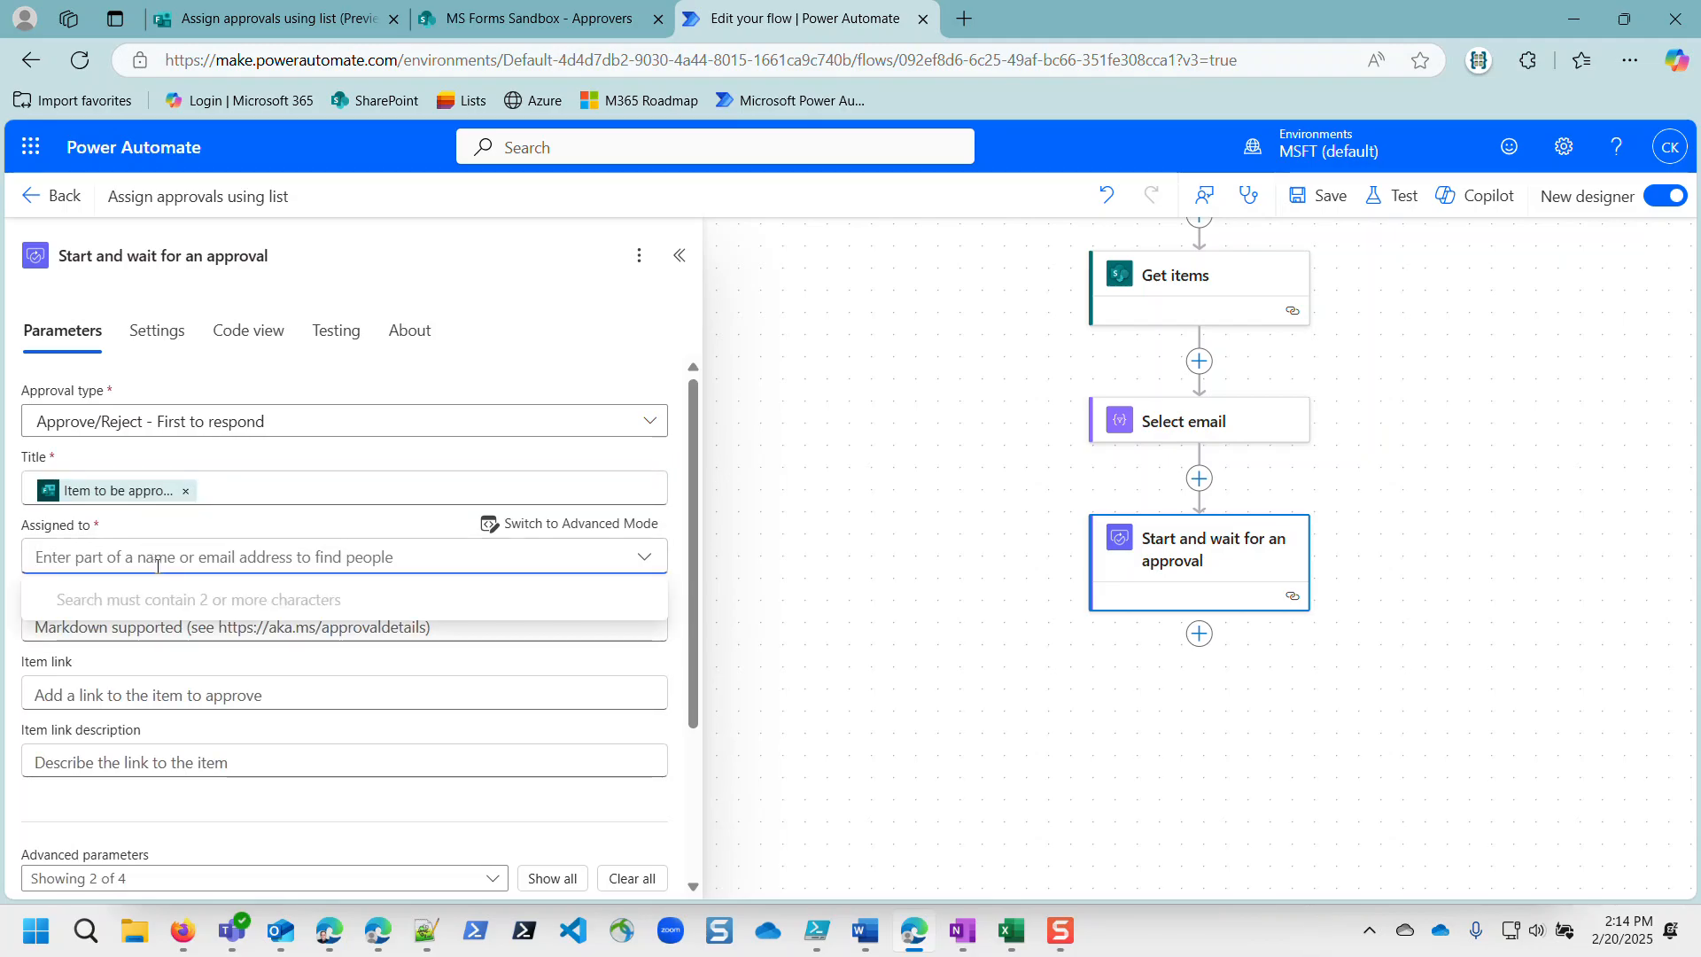
Step: Add then remove Select email's Output Item in Assigned to, and drag the approval above For each
left_click(582, 531)
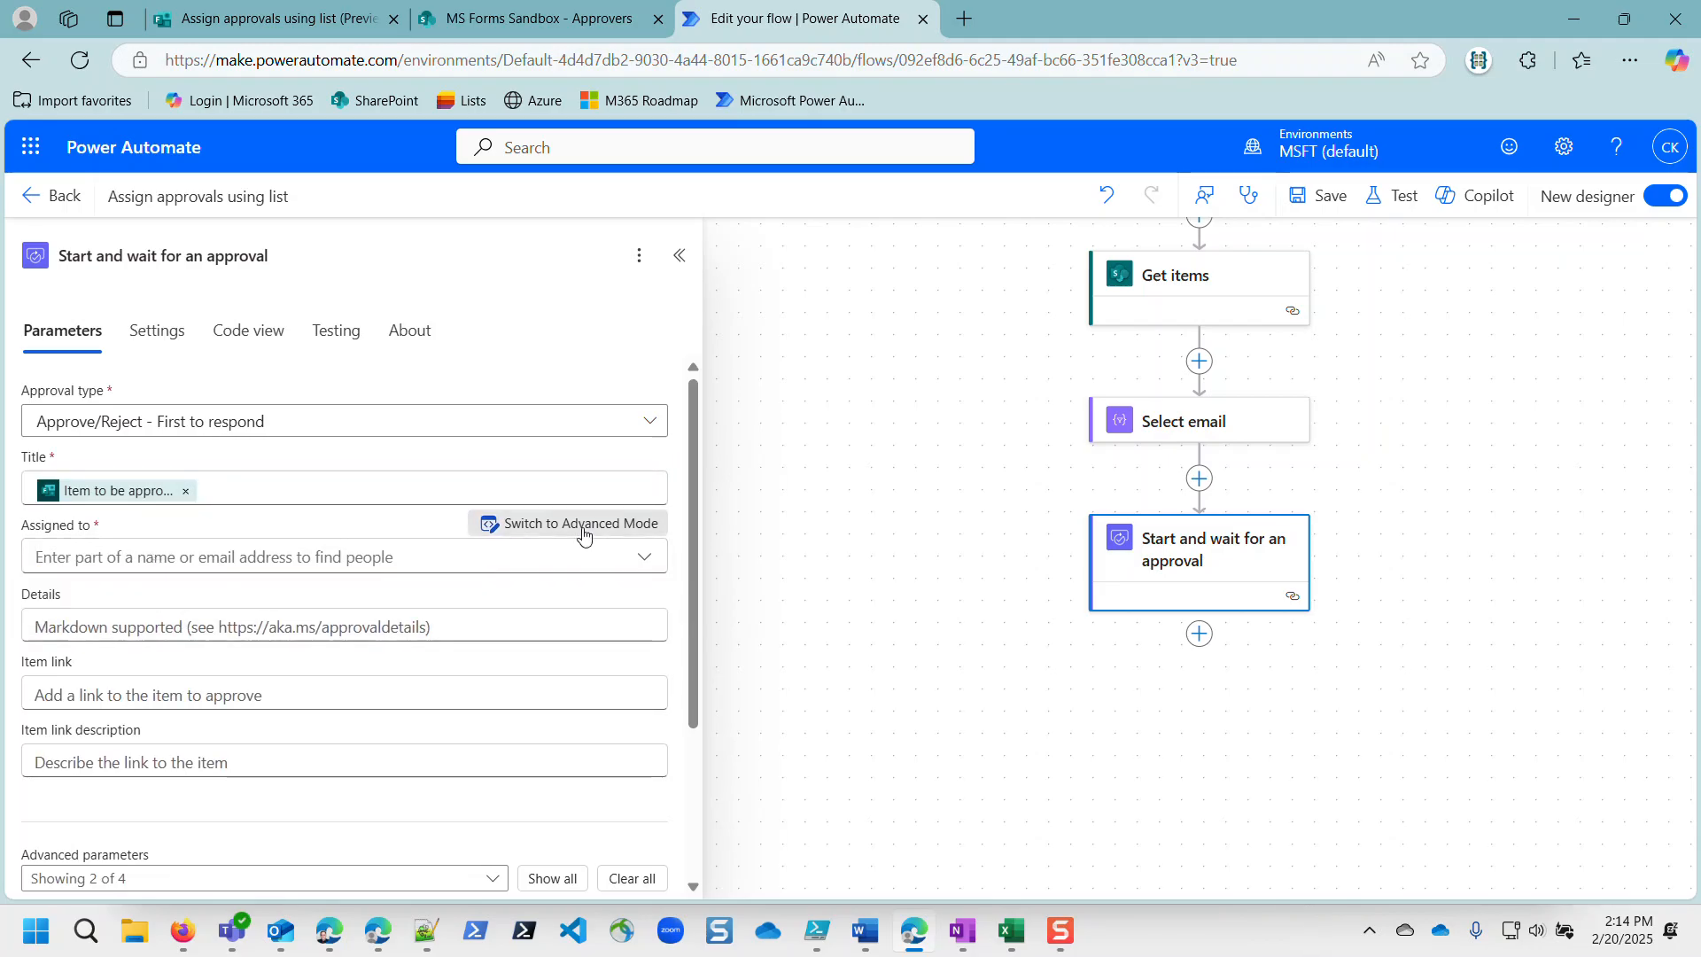
left_click(328, 557)
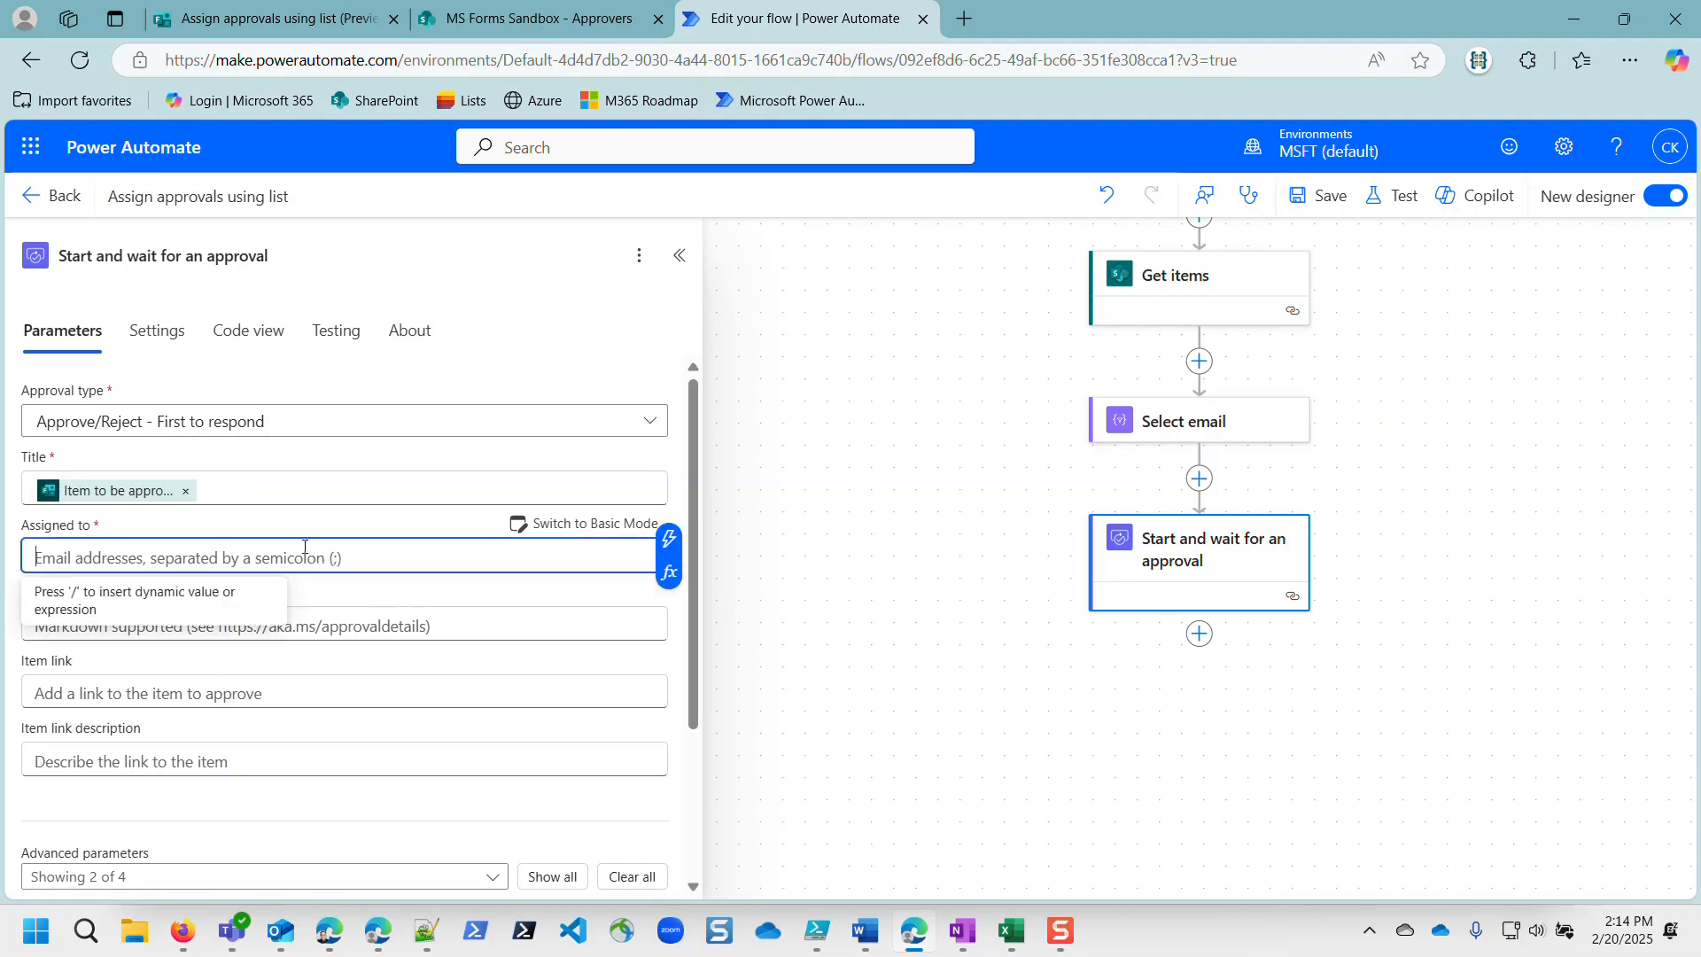
left_click(670, 540)
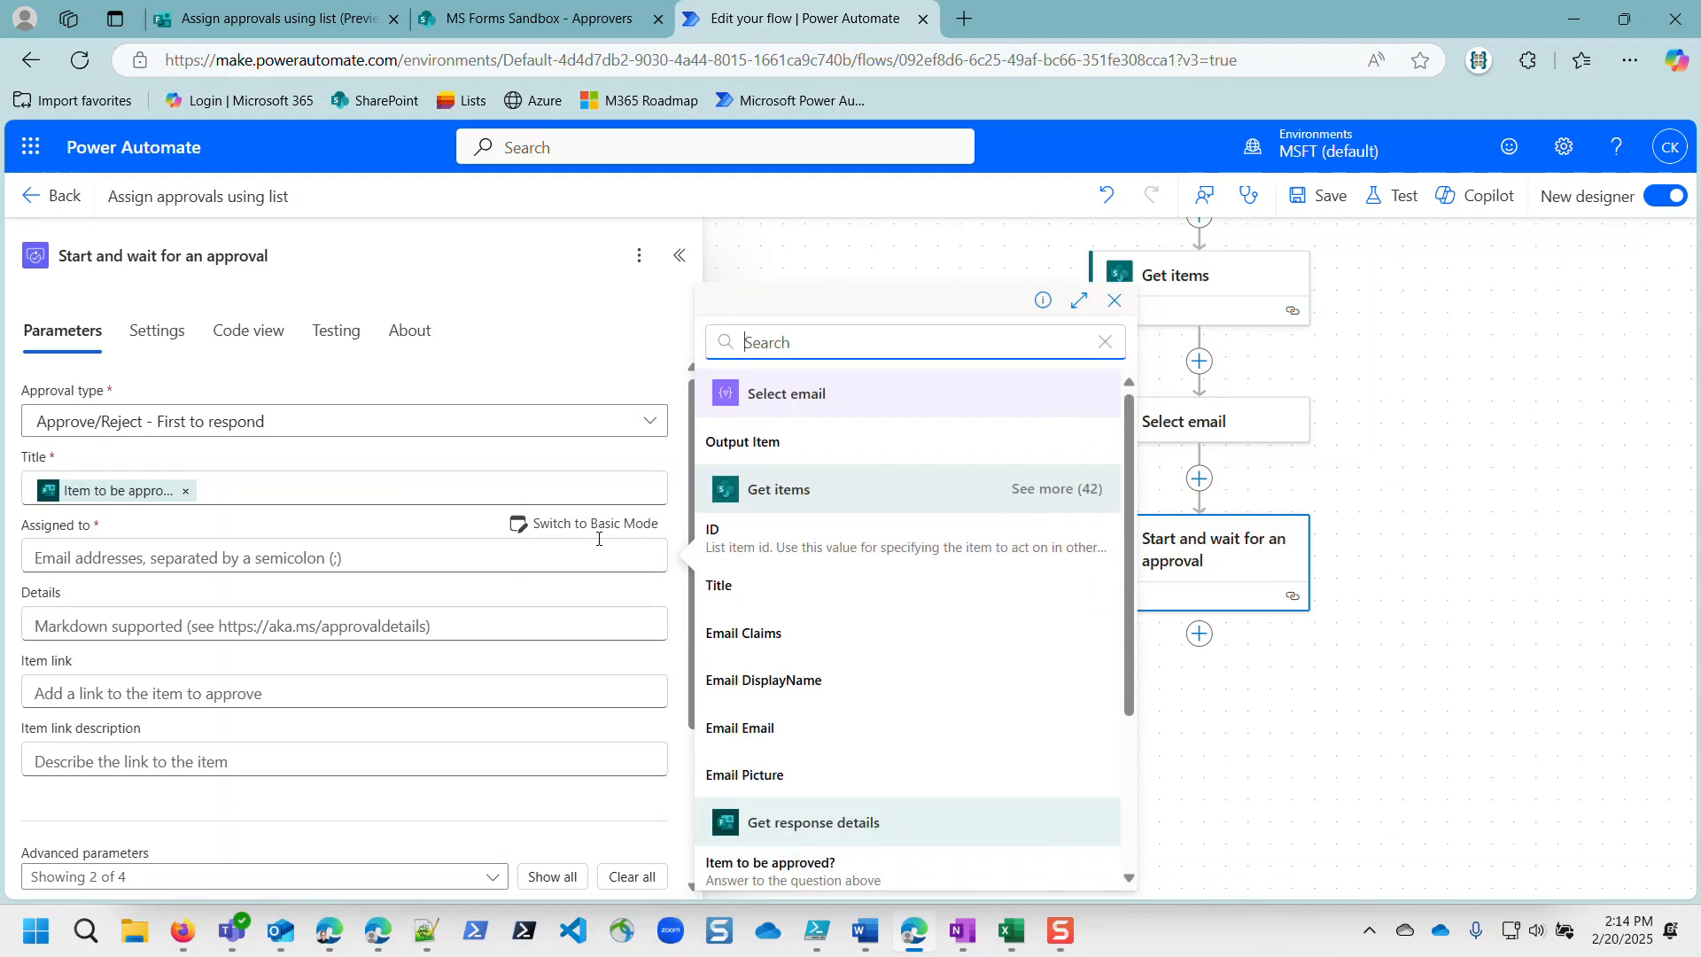
left_click(736, 440)
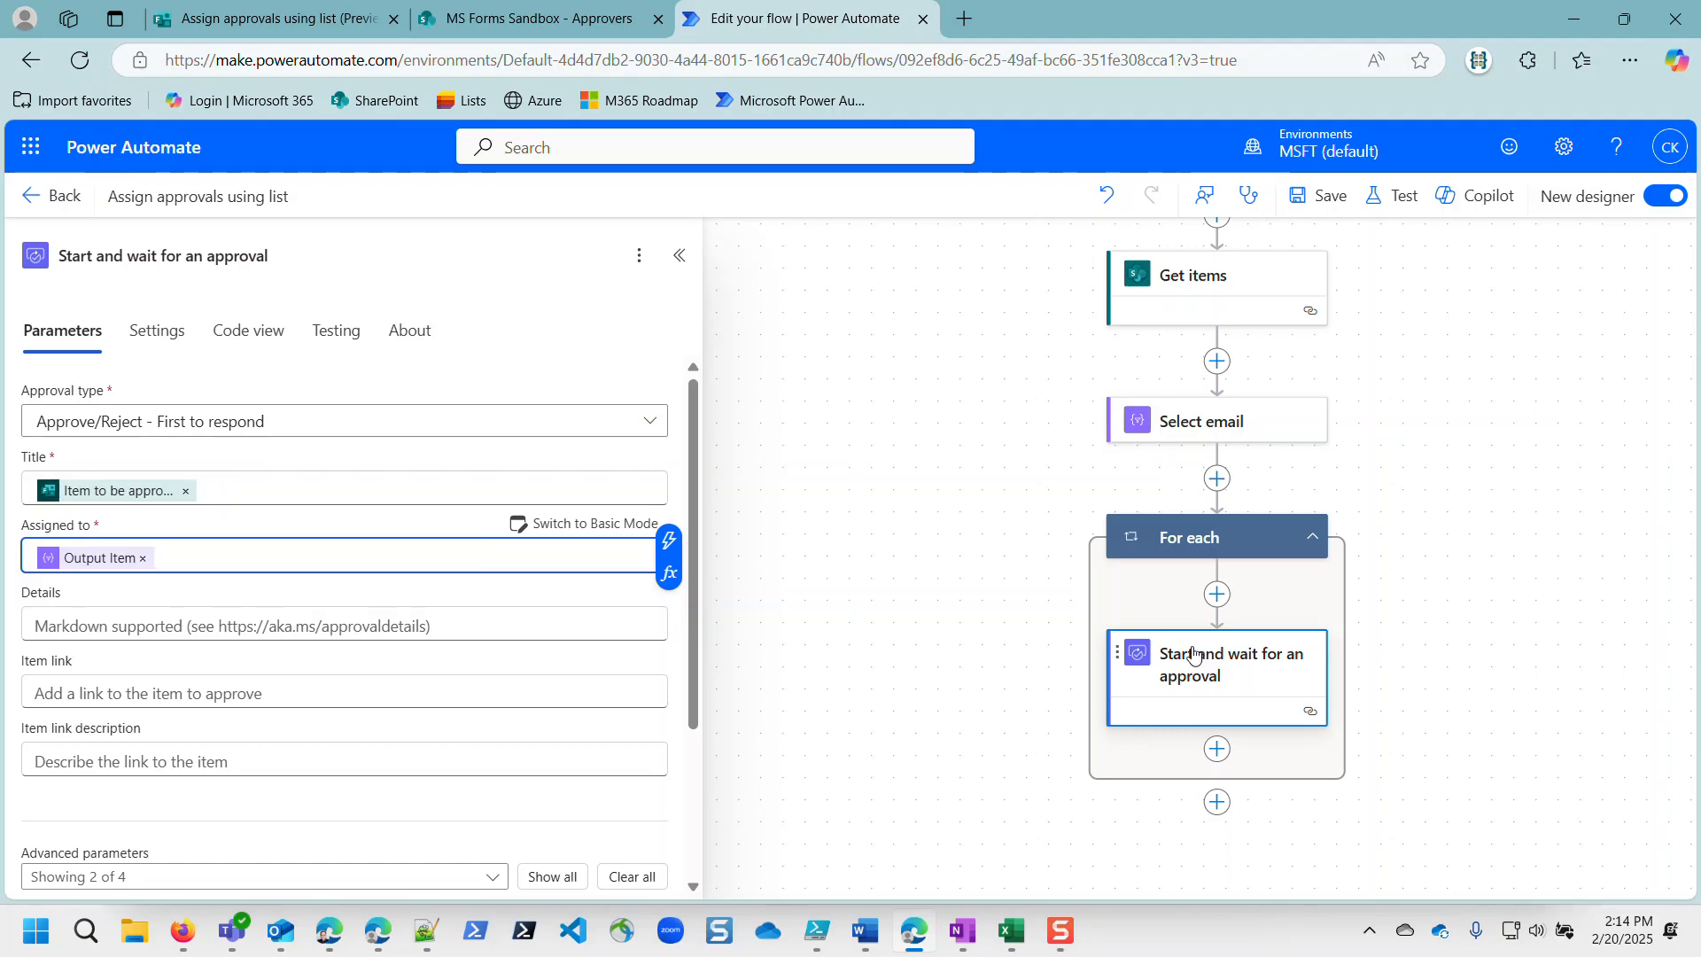
left_click(142, 559)
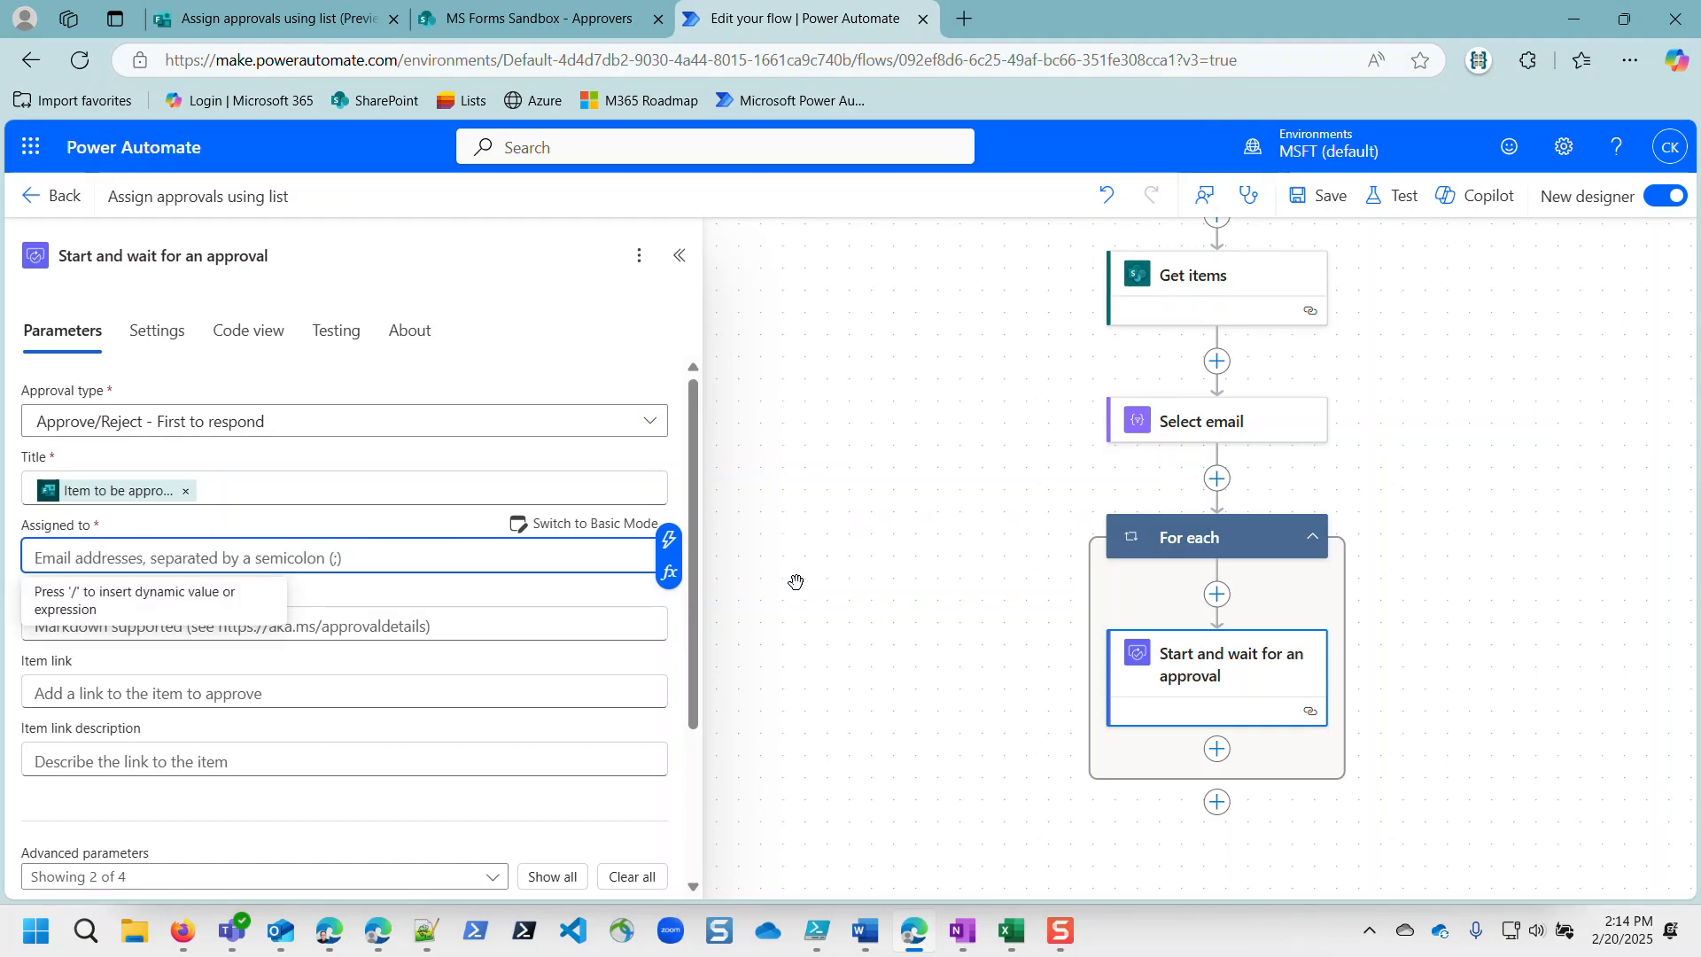
left_click_drag(1182, 661, 1217, 480)
Step: Delete the empty For each loop
right_click(1276, 738)
left_click(1281, 750)
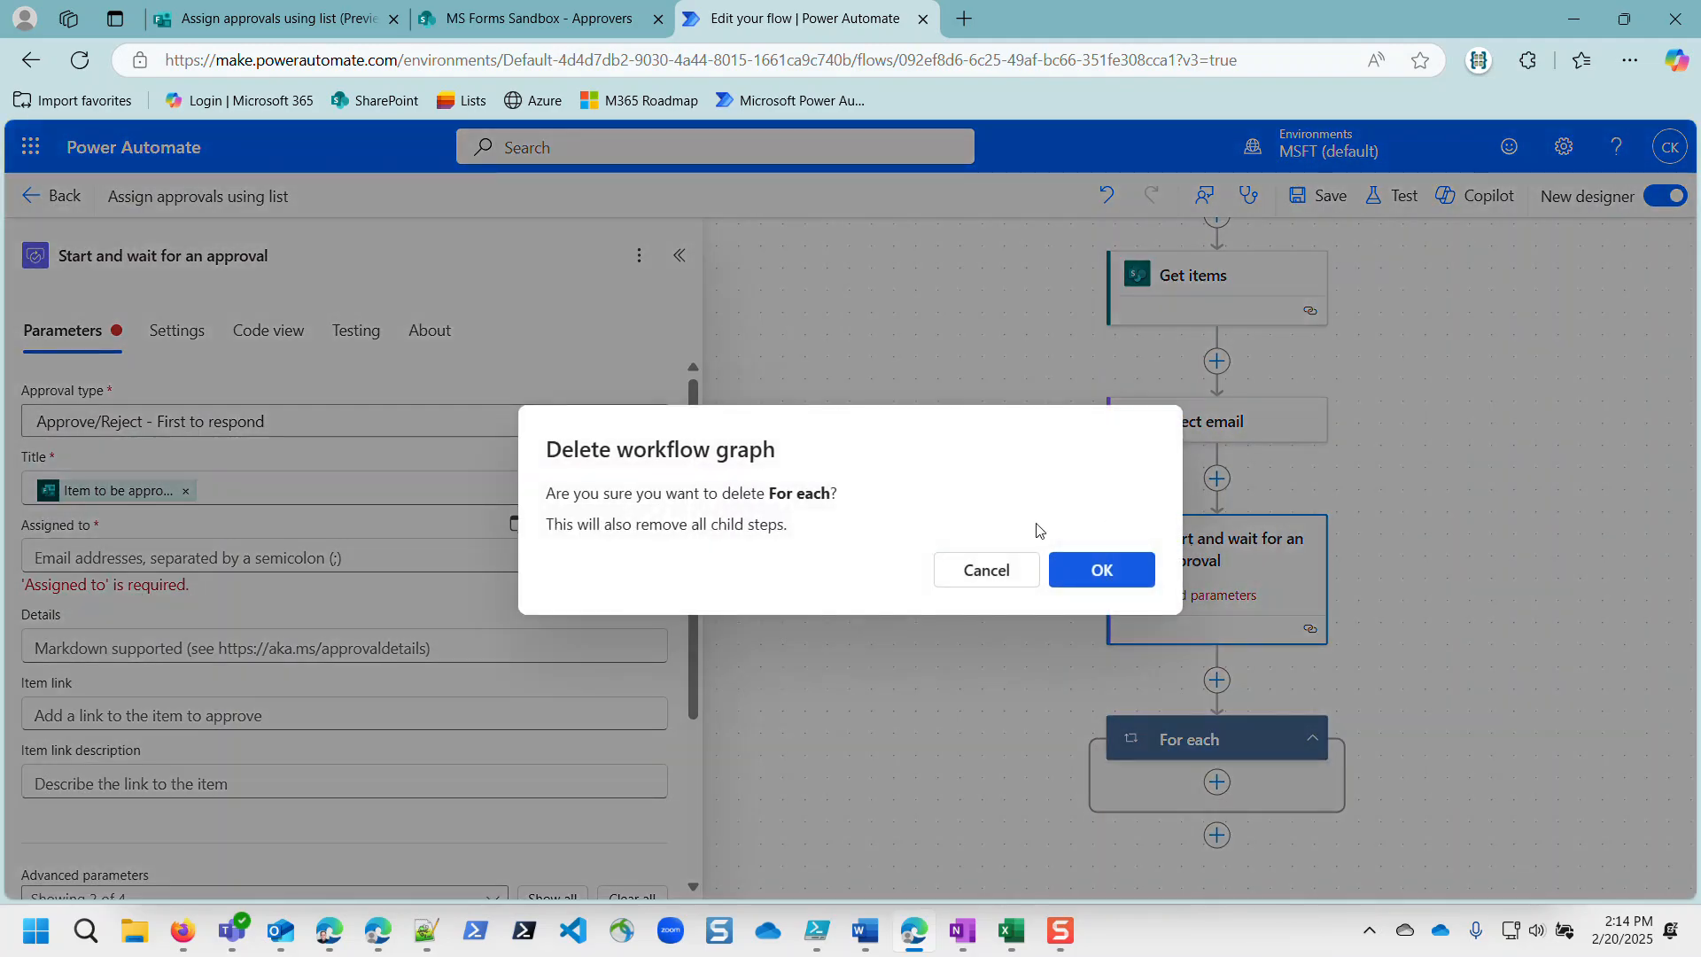
left_click(1099, 570)
Step: Set Assigned to to the expression first(body('Select_email')) in Advanced Mode
left_click(1184, 549)
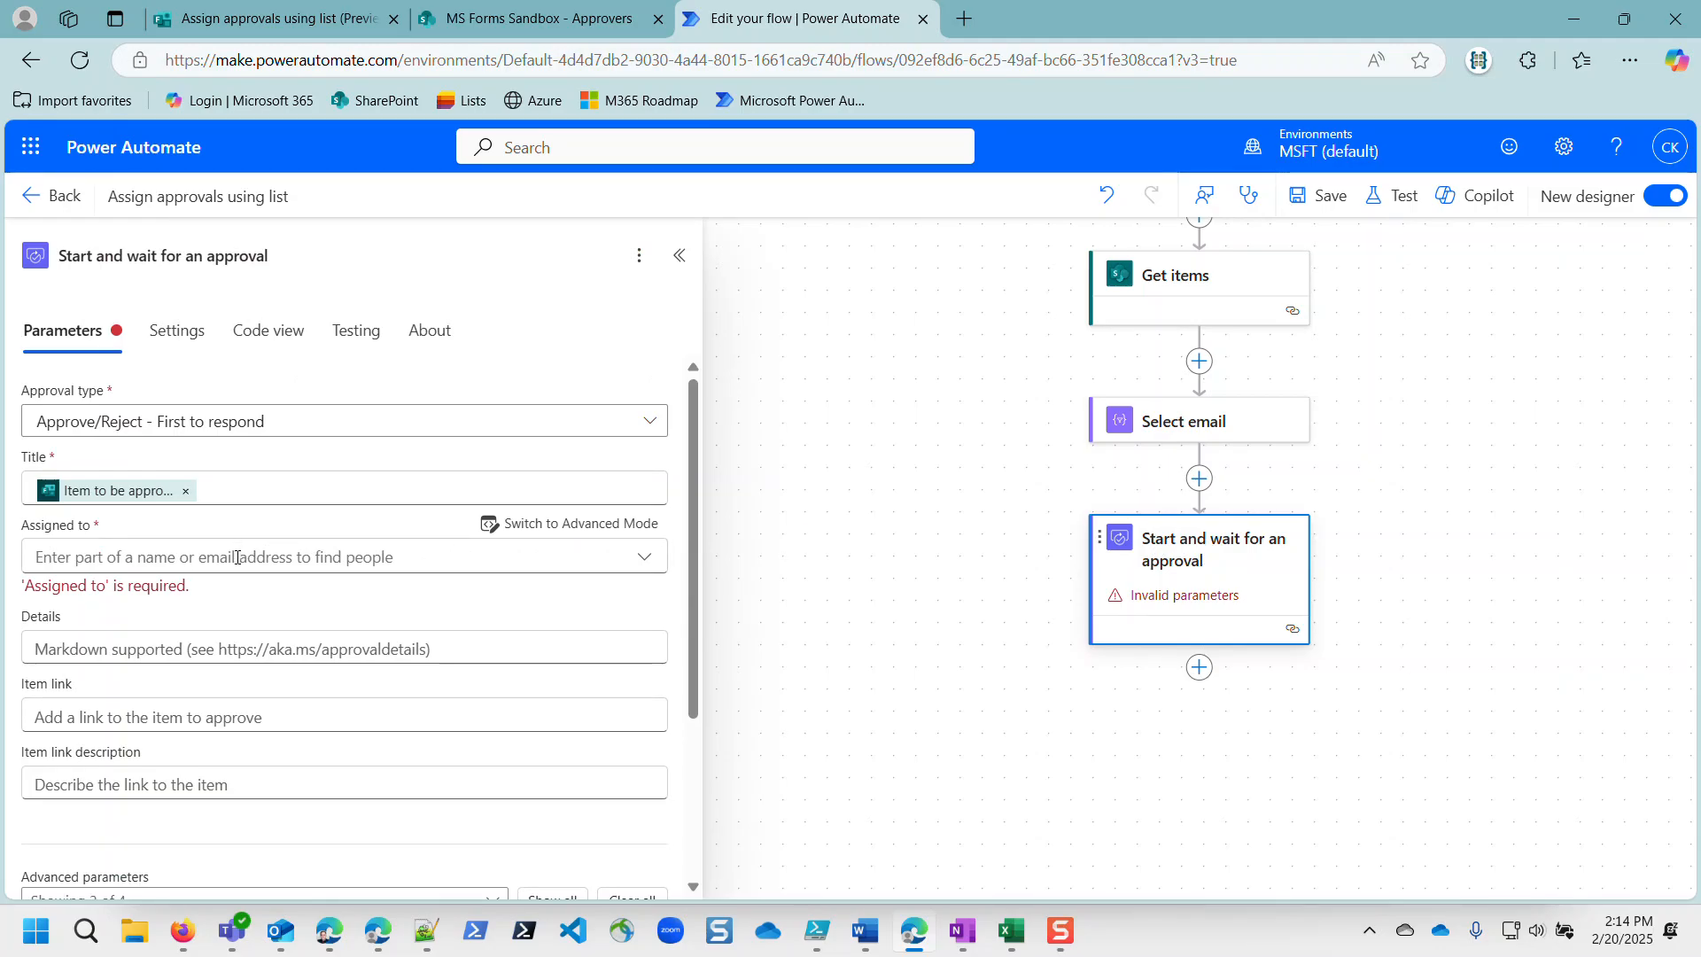
left_click(237, 557)
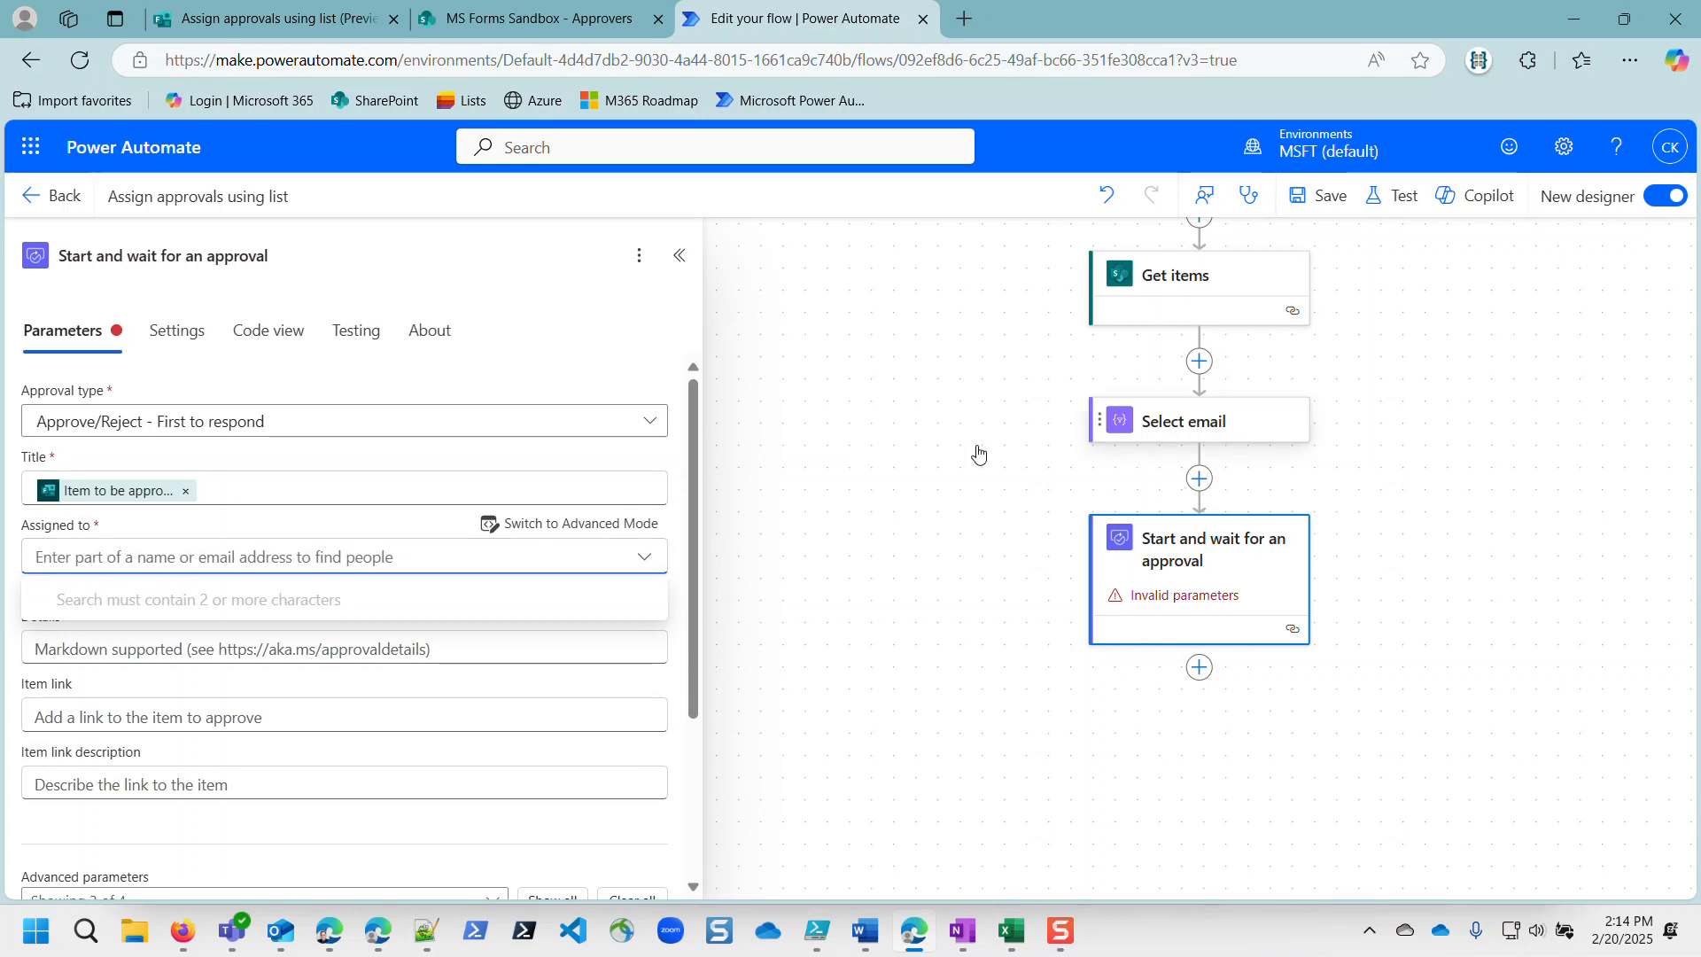
left_click(611, 523)
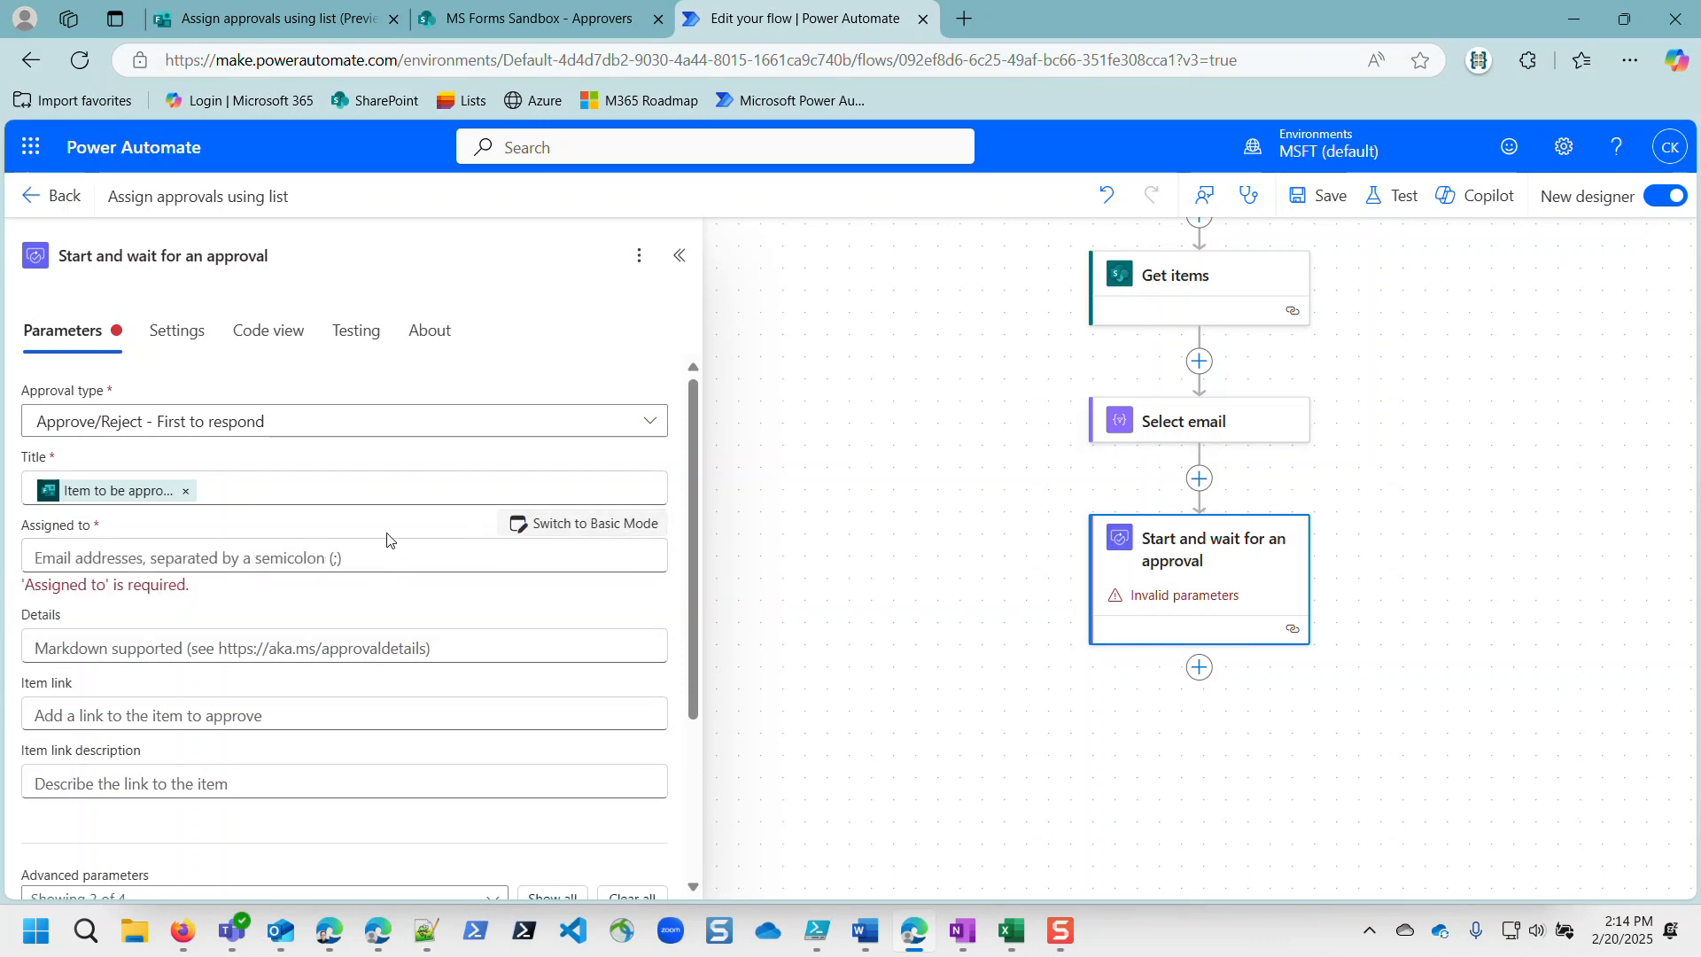
left_click(527, 556)
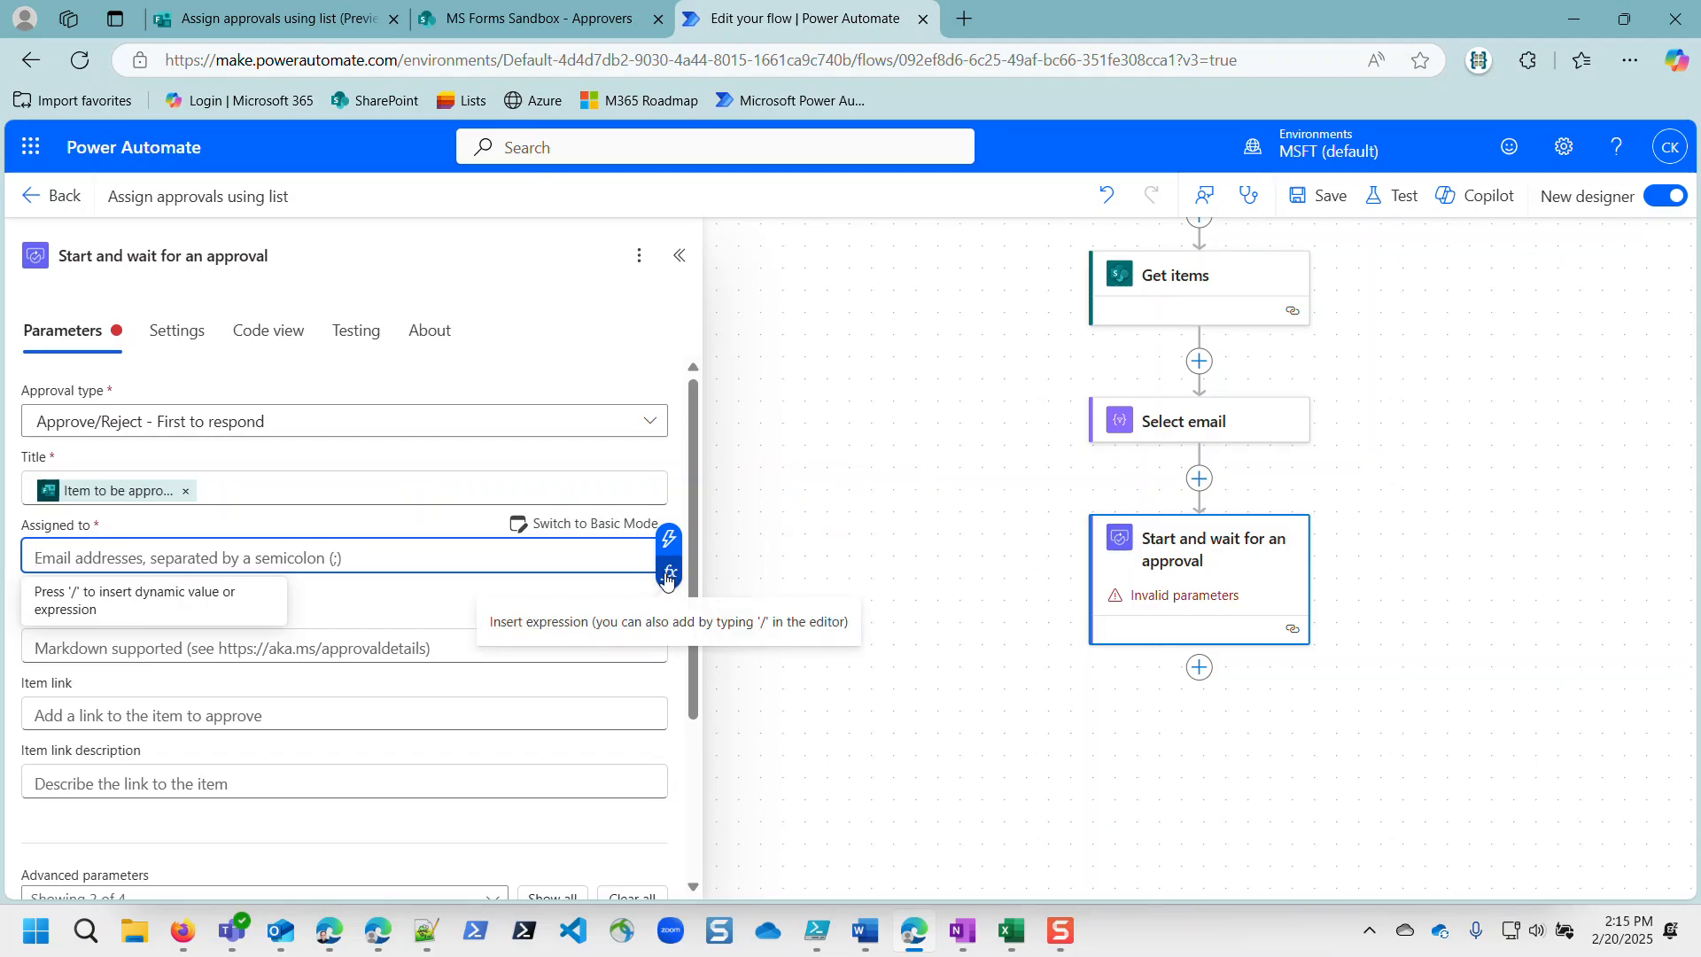
left_click(669, 576)
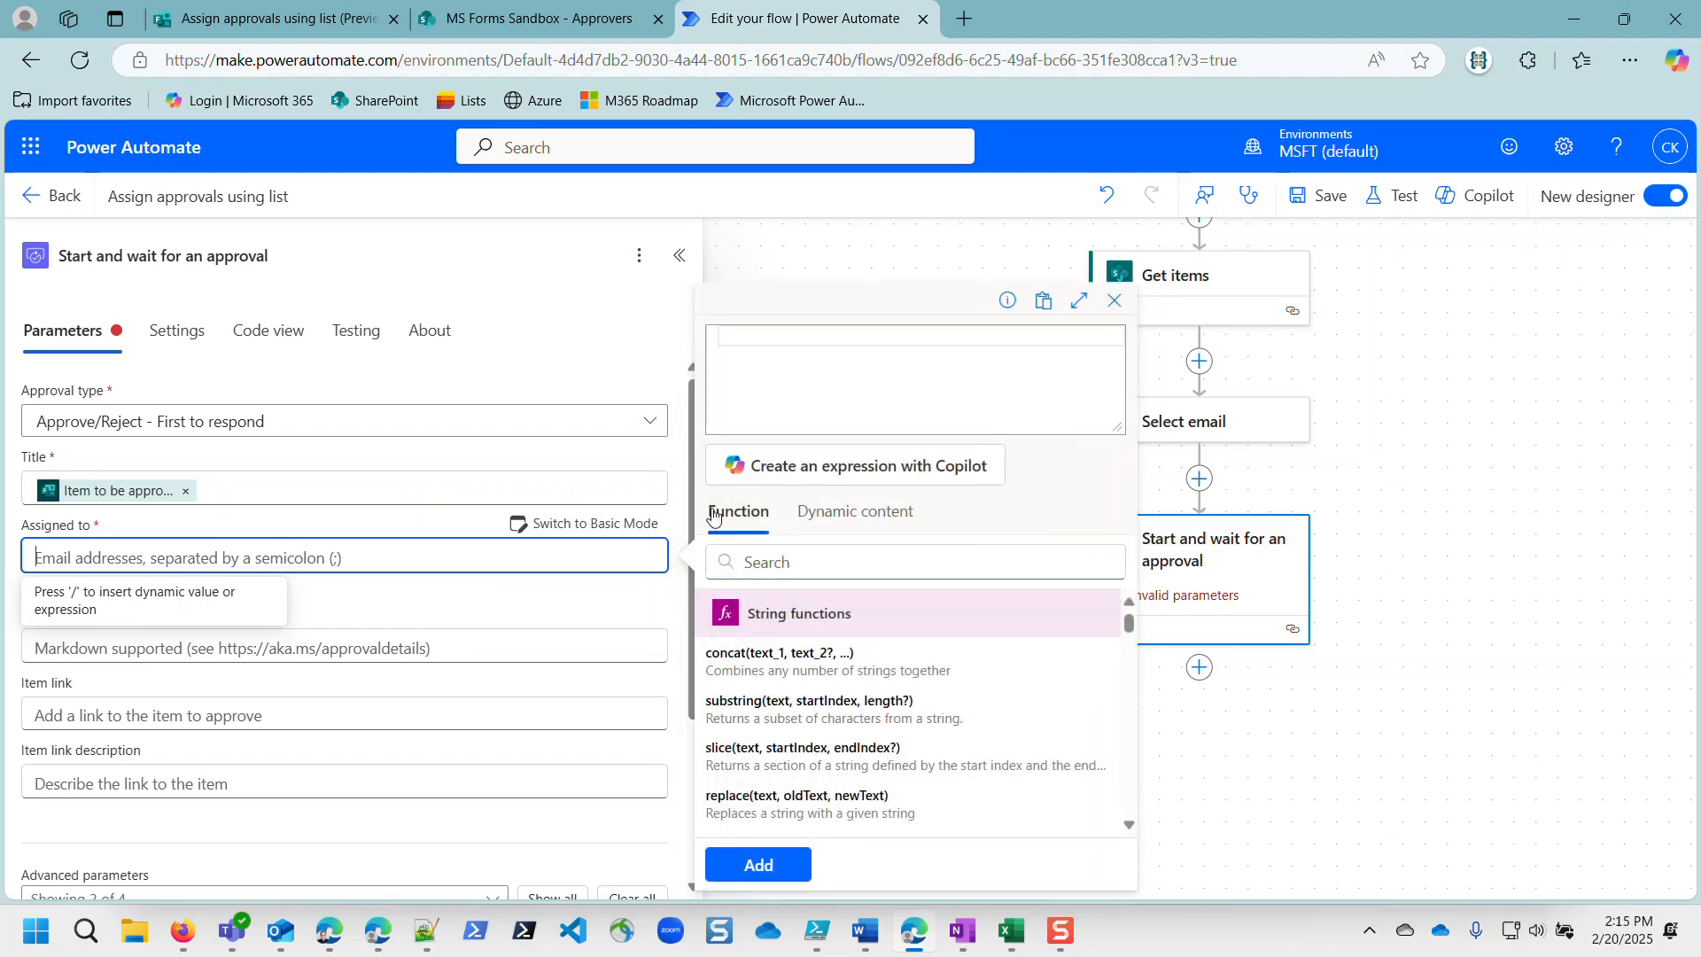
type("first")
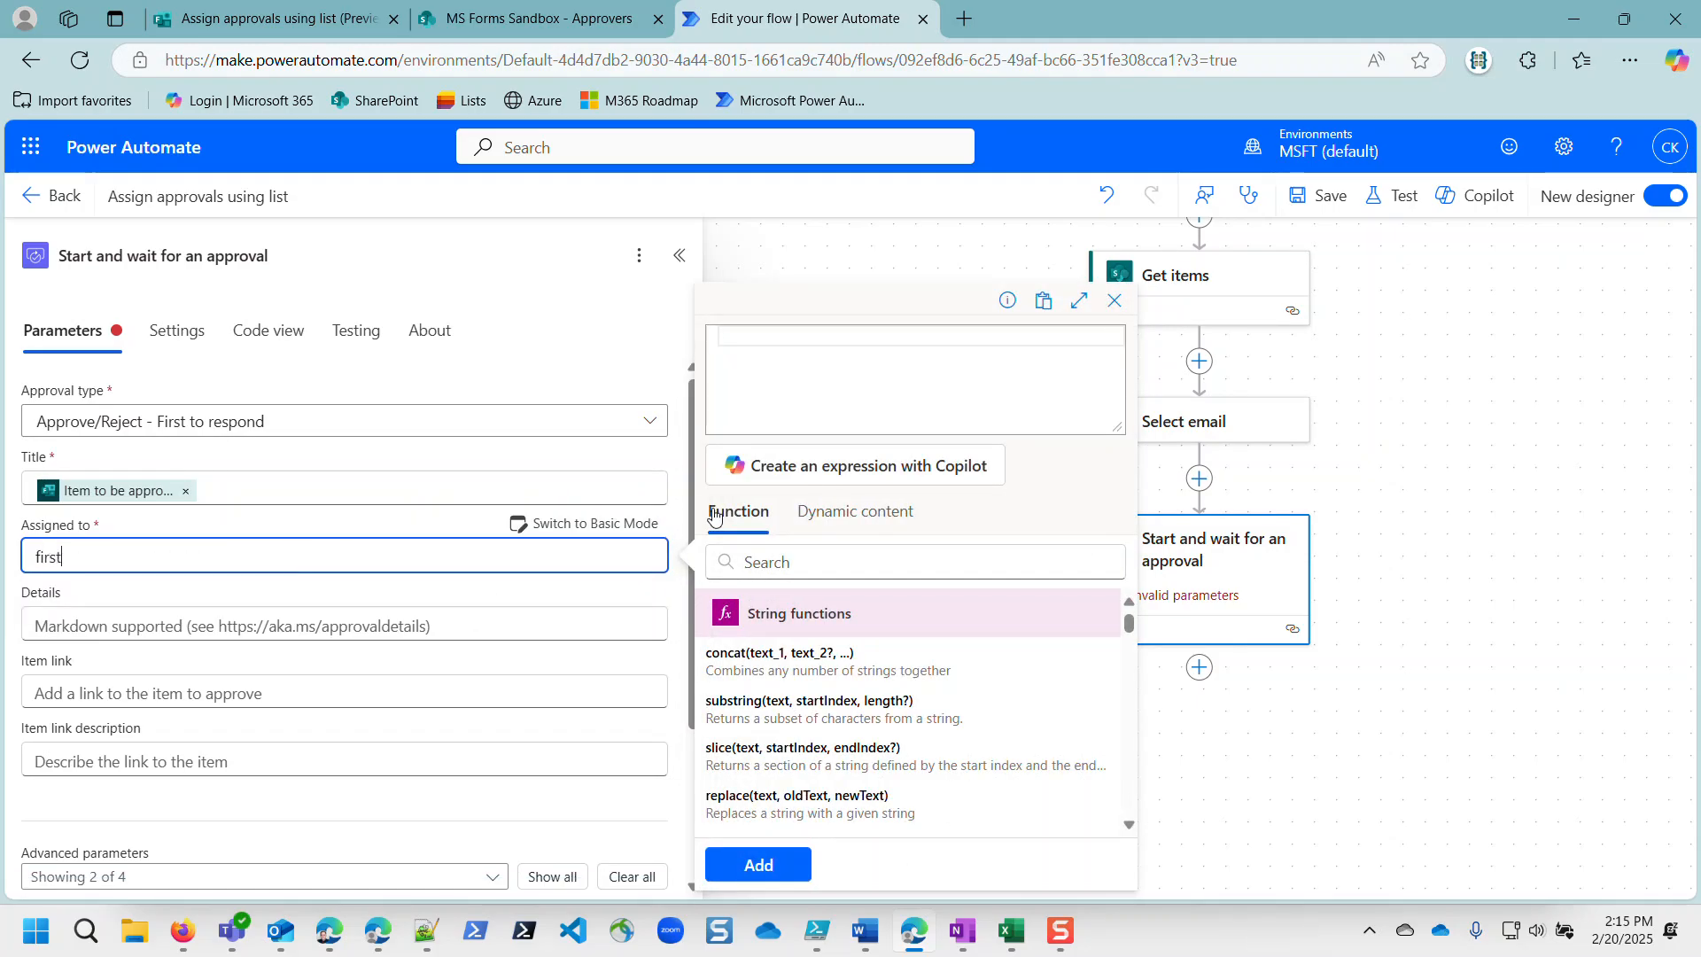
key("BackSpace")
key("BackSpace")
key("BackSpace")
key("BackSpace")
key("BackSpace")
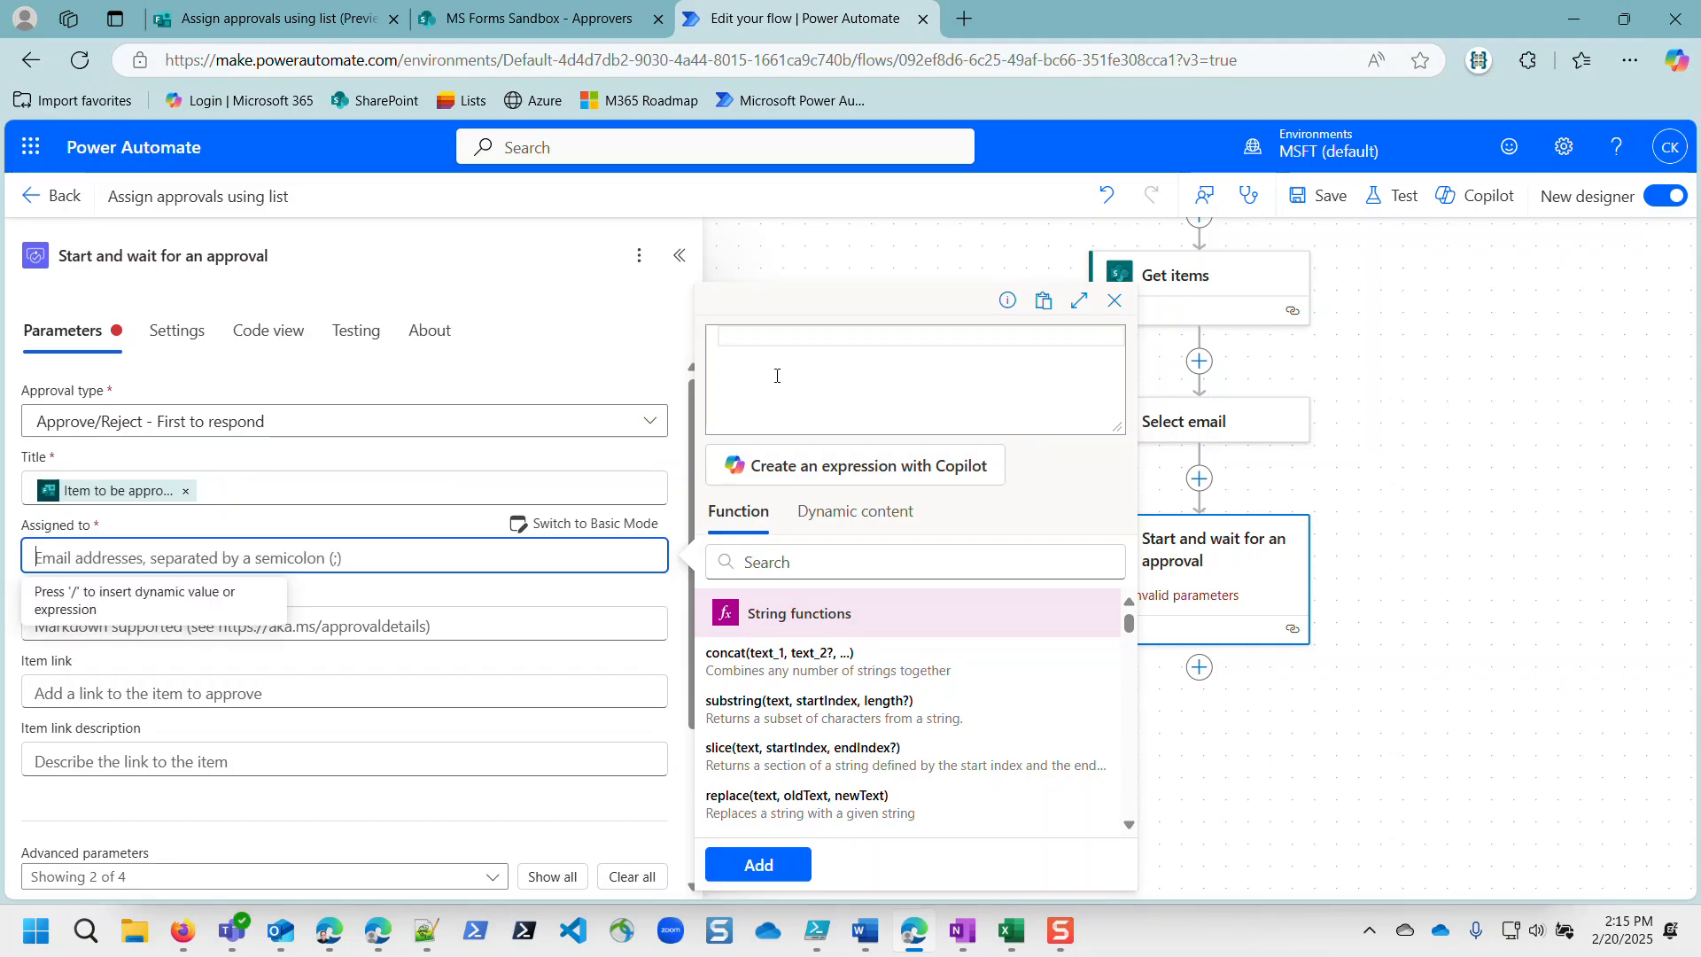
left_click(798, 342)
type("f")
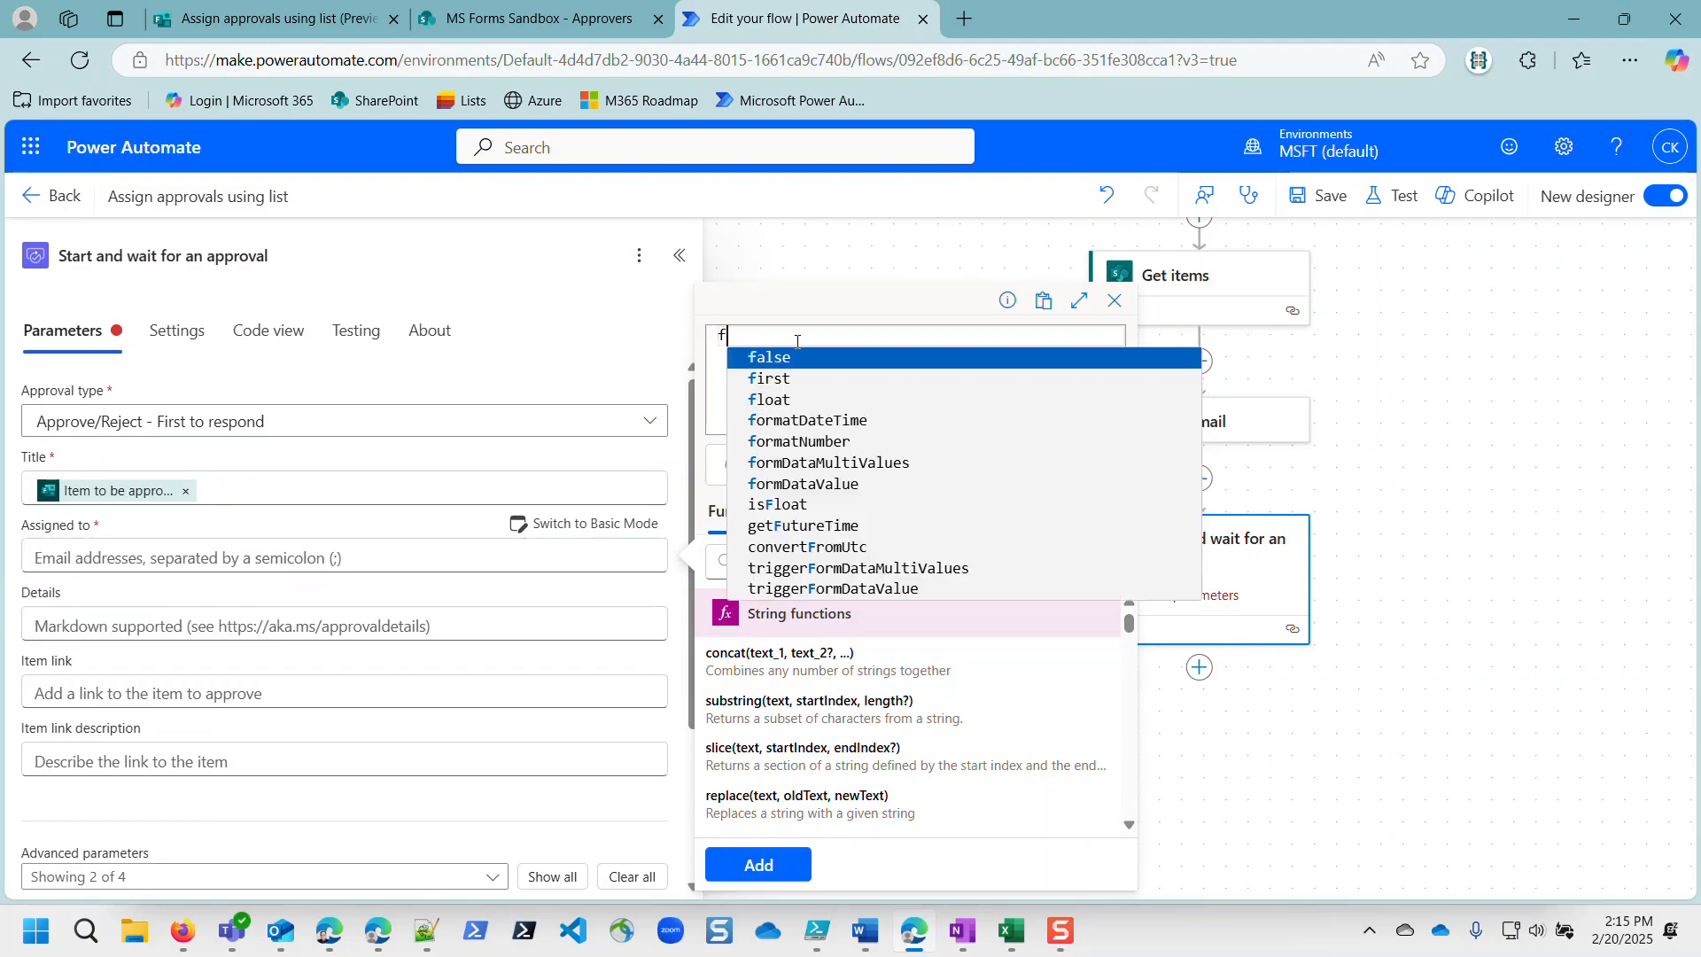
type("irst")
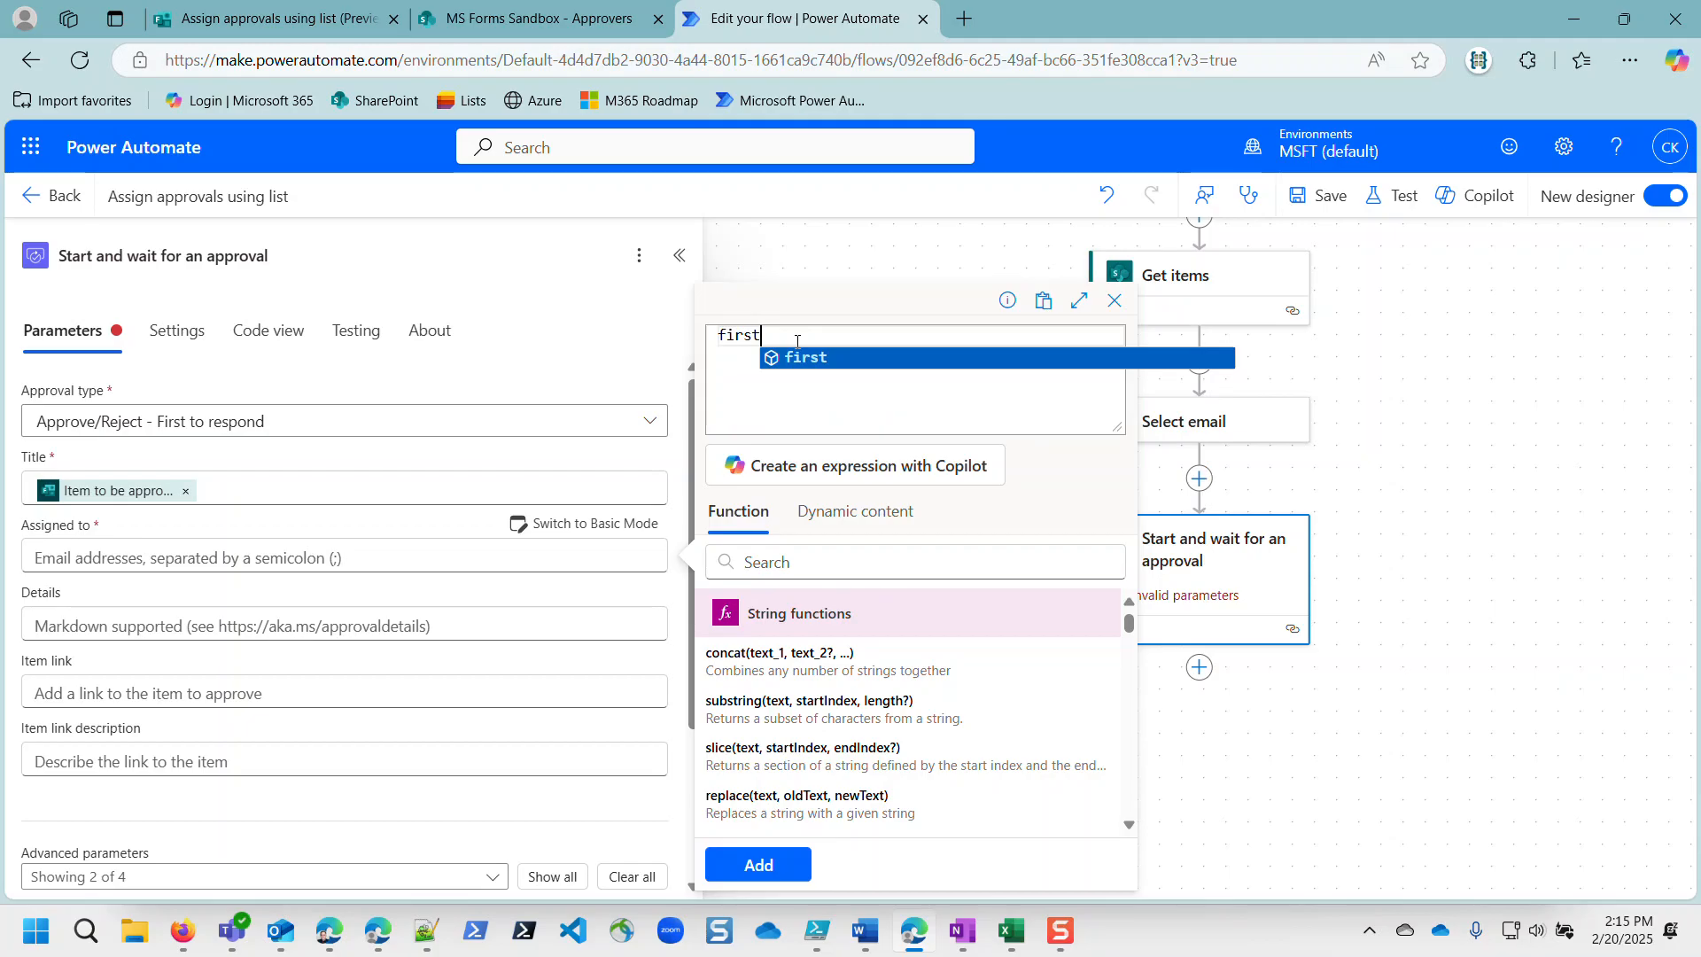
type("(")
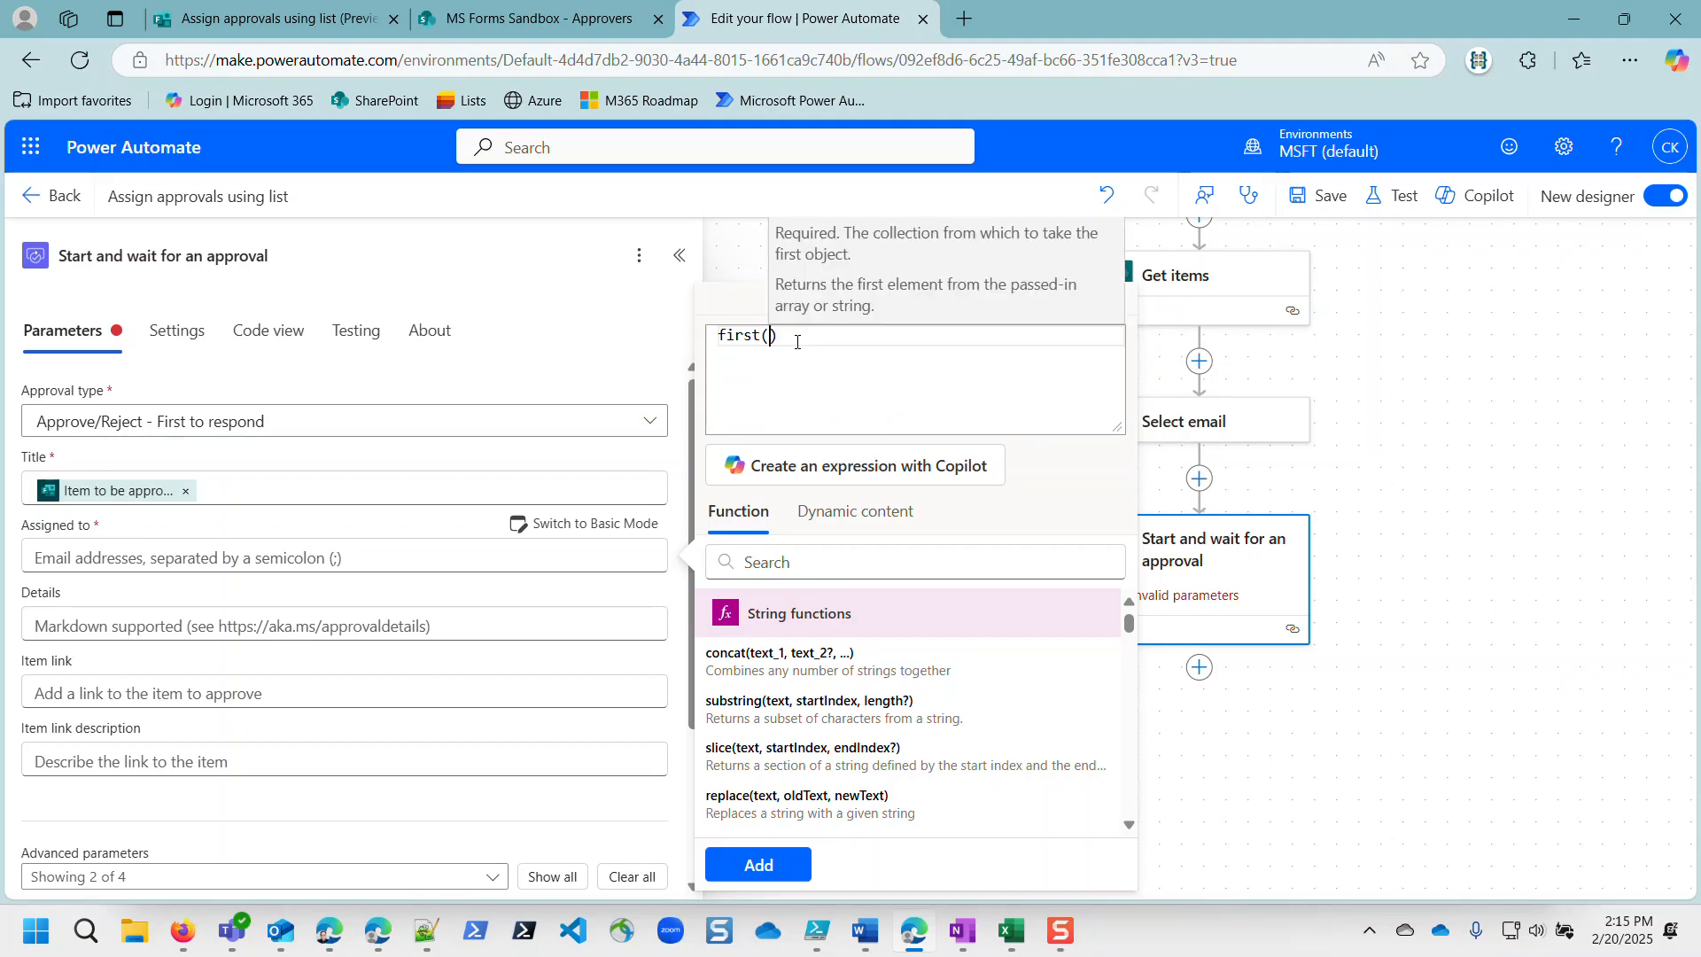
left_click(855, 512)
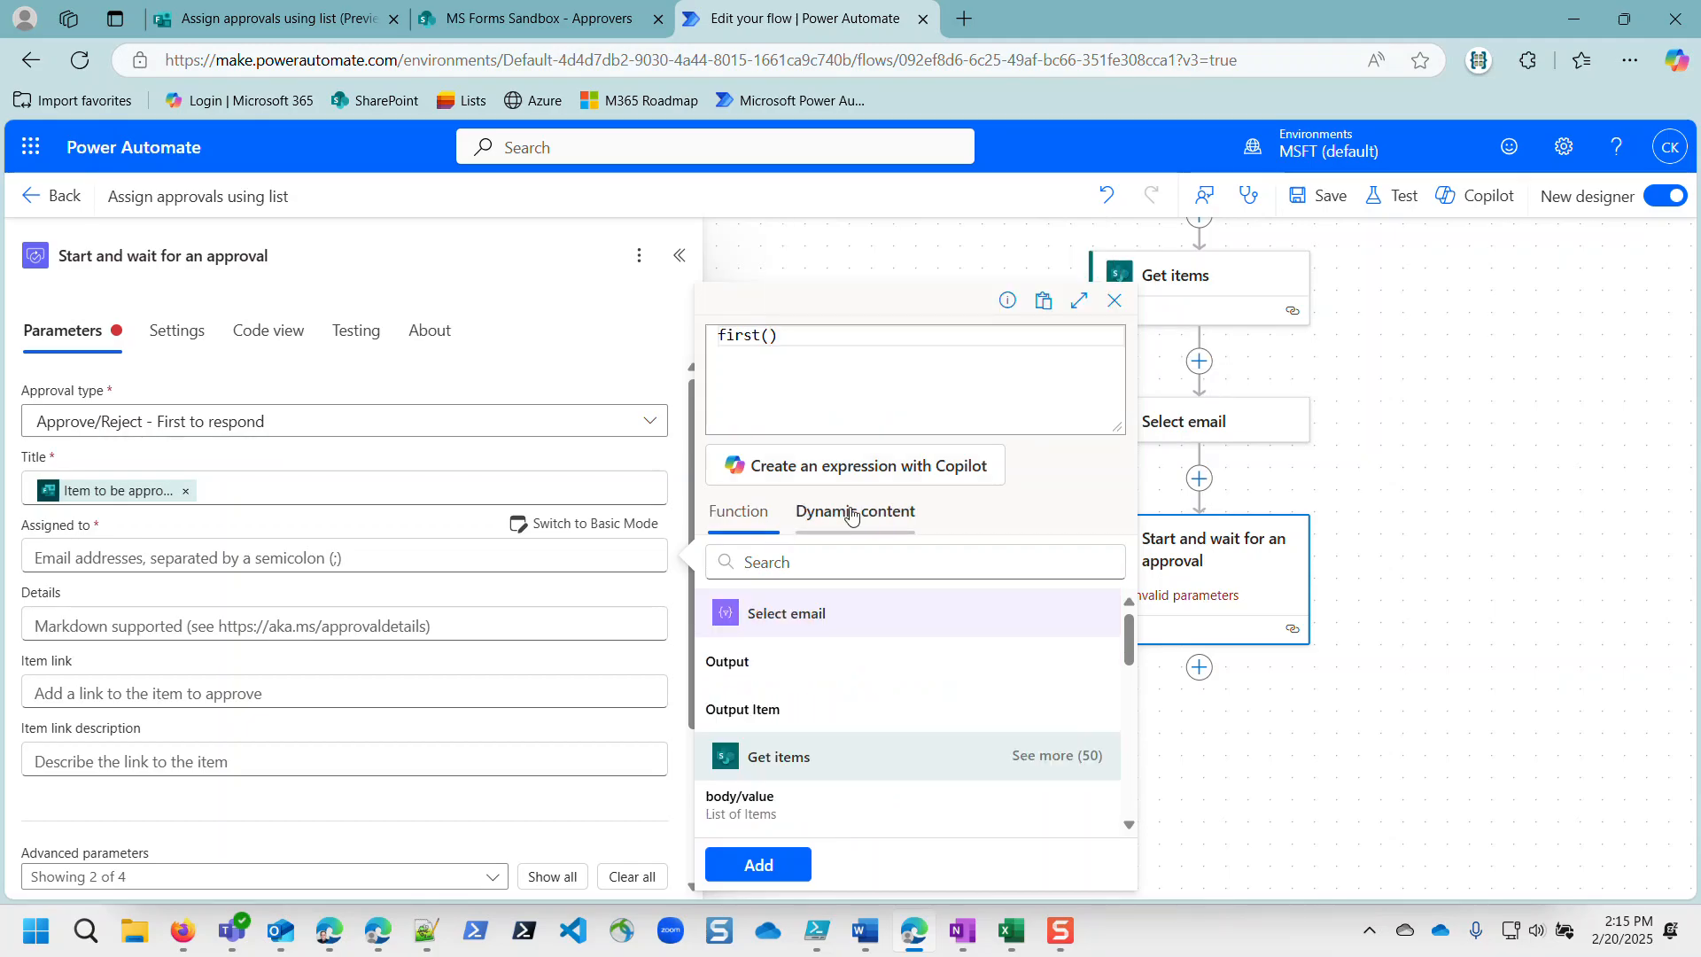
left_click(735, 670)
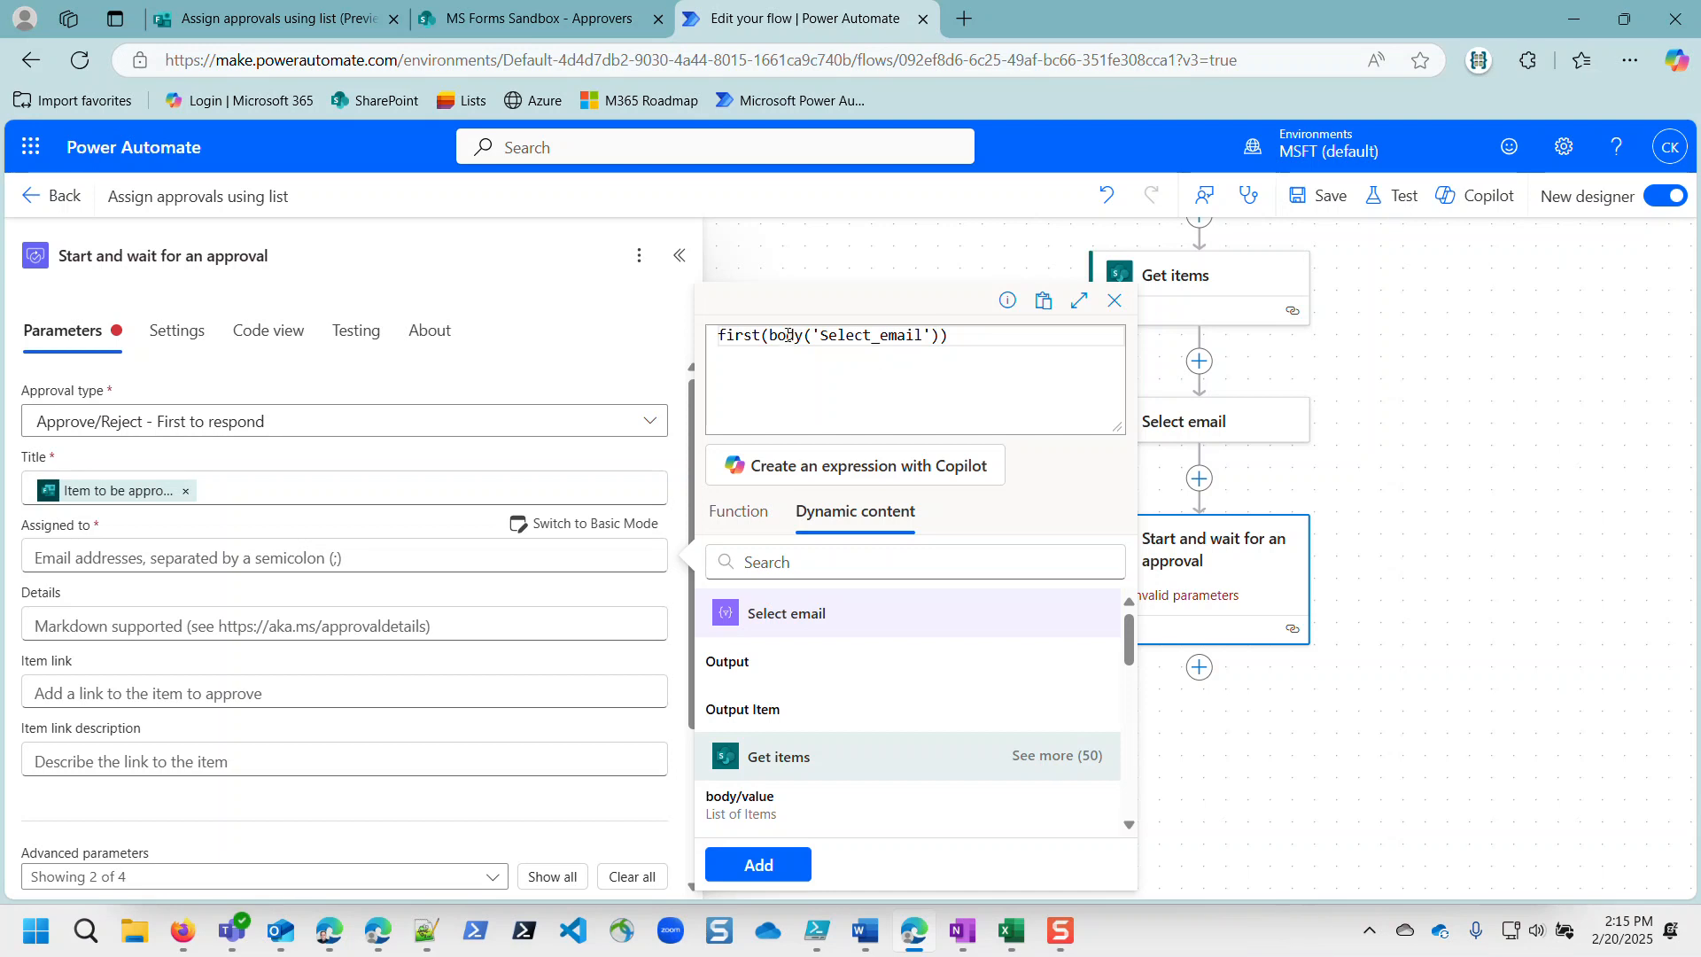
left_click(779, 856)
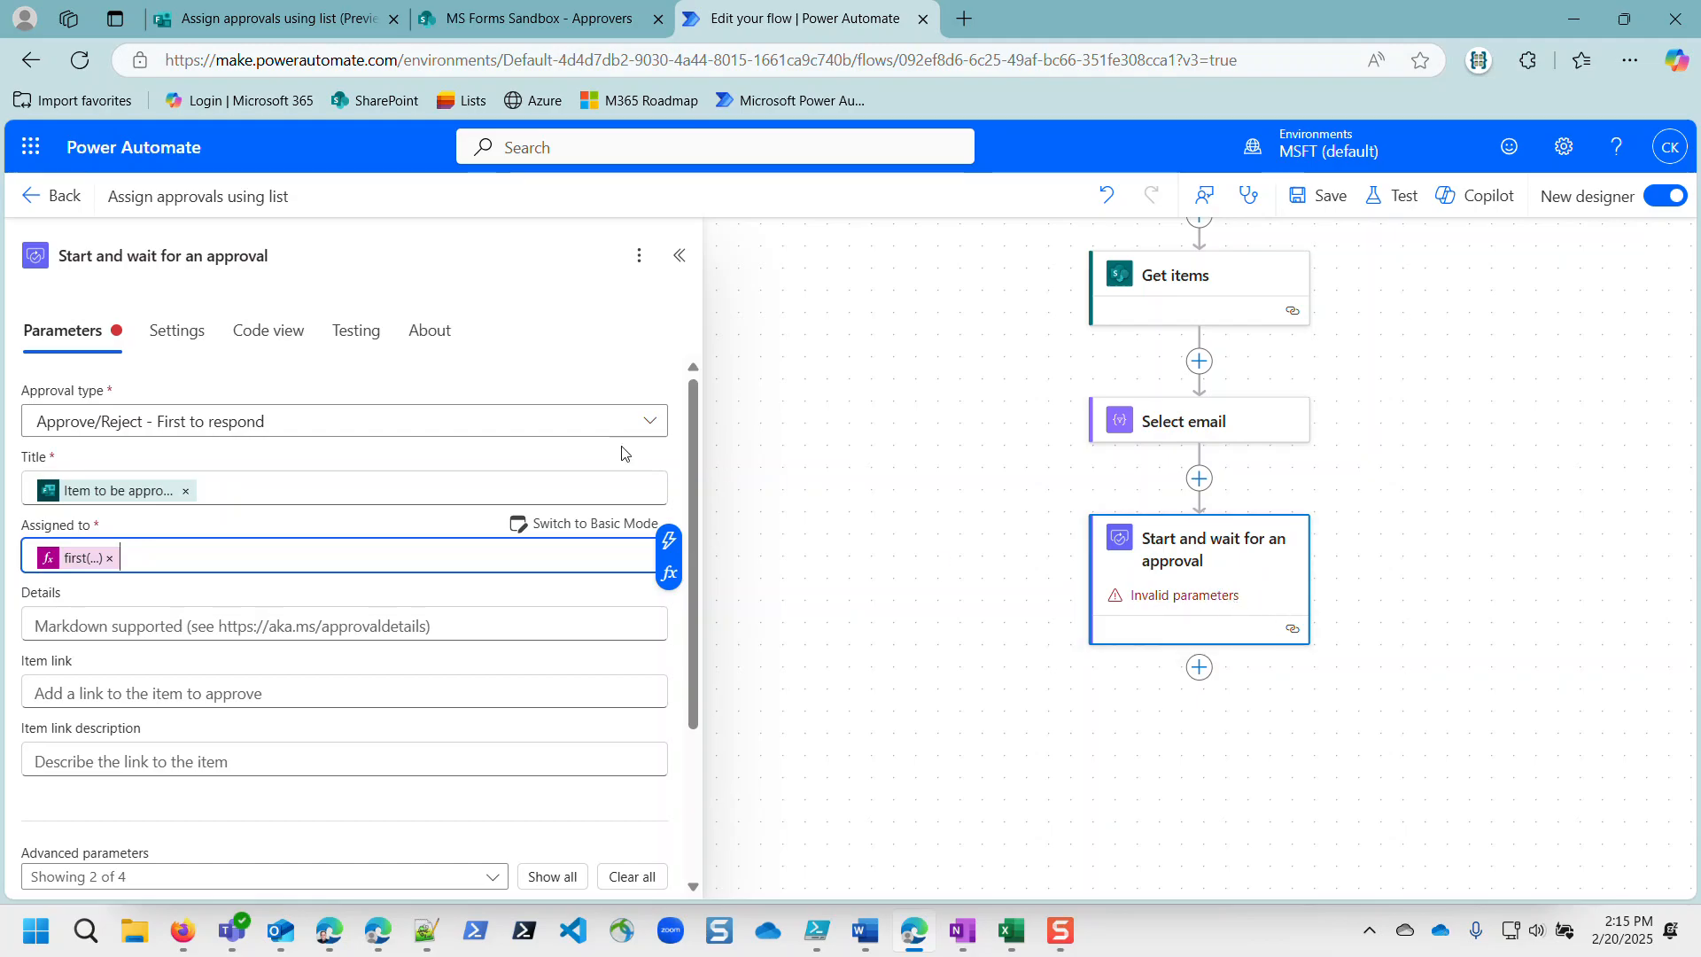
Step: Save the updated flow
scroll(1208, 567, "down", 2)
scroll(293, 558, "down", 3)
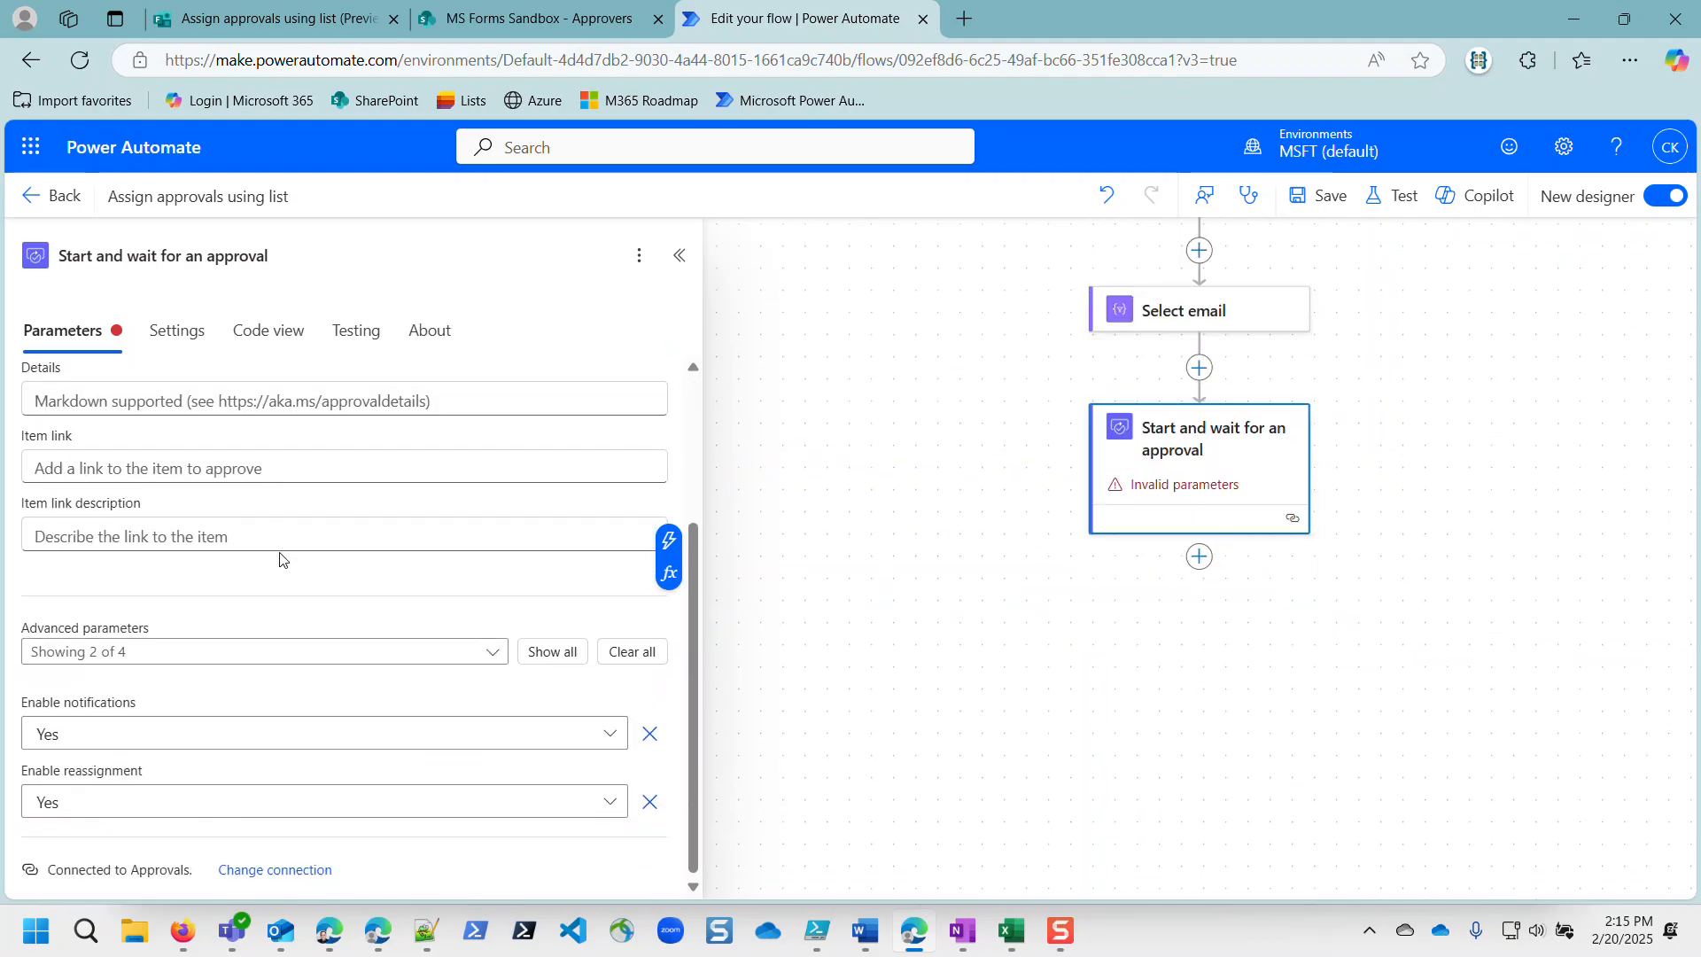
scroll(306, 583, "up", 3)
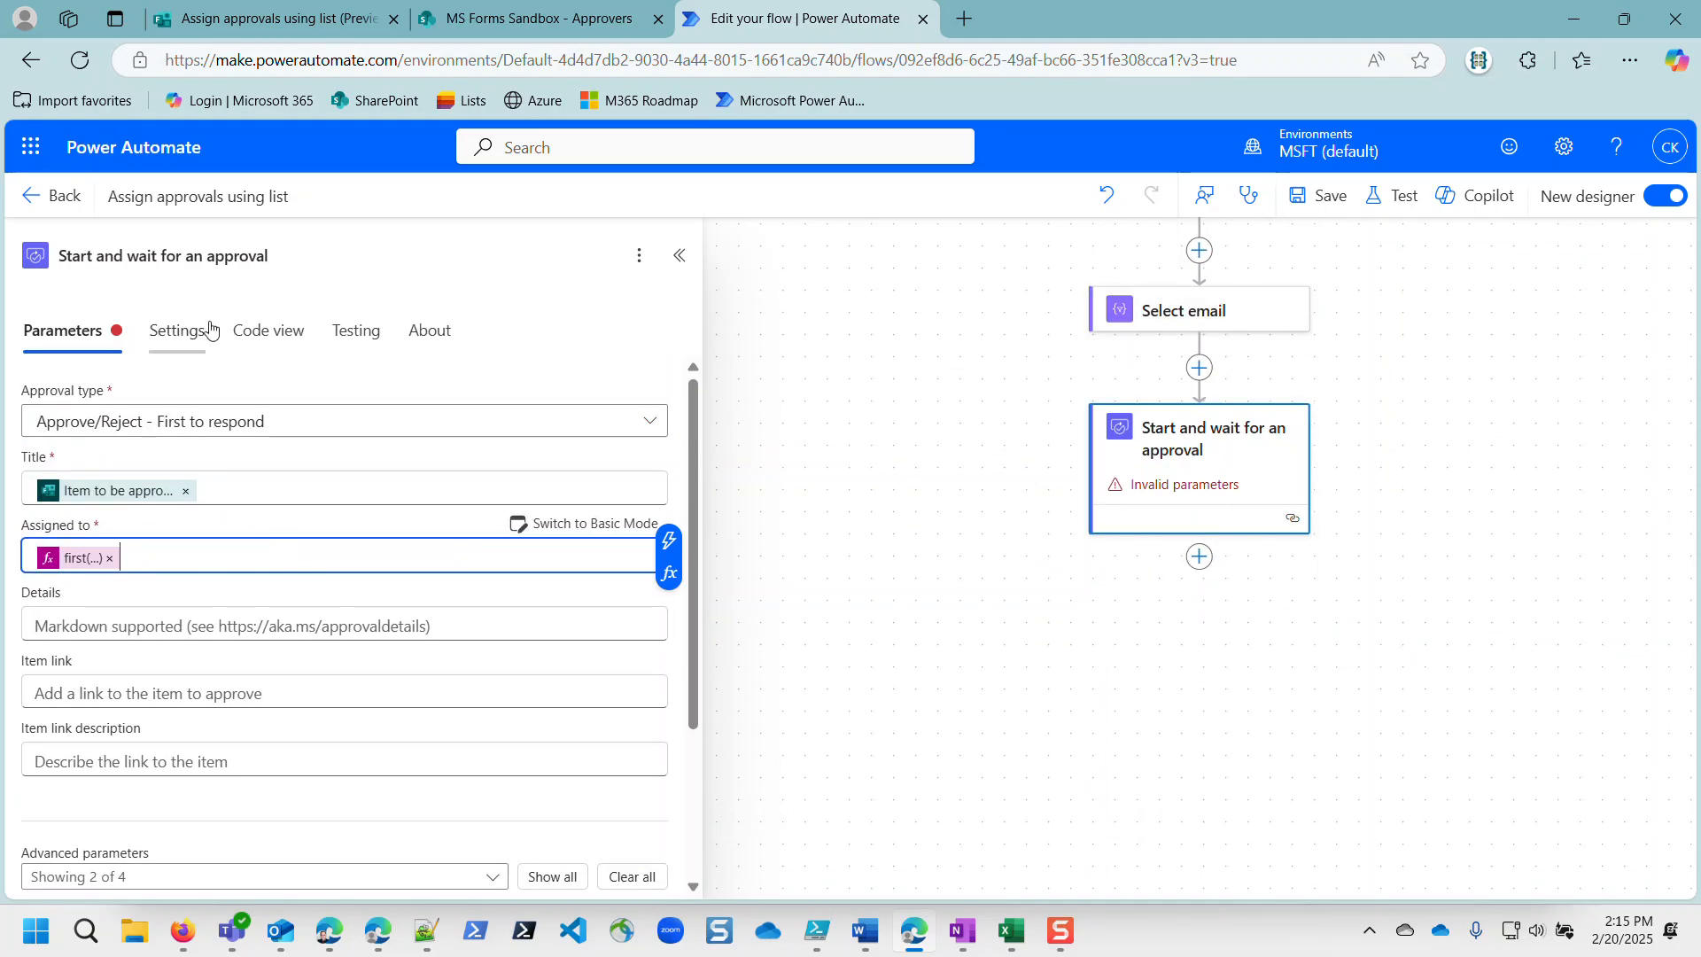
left_click(1316, 195)
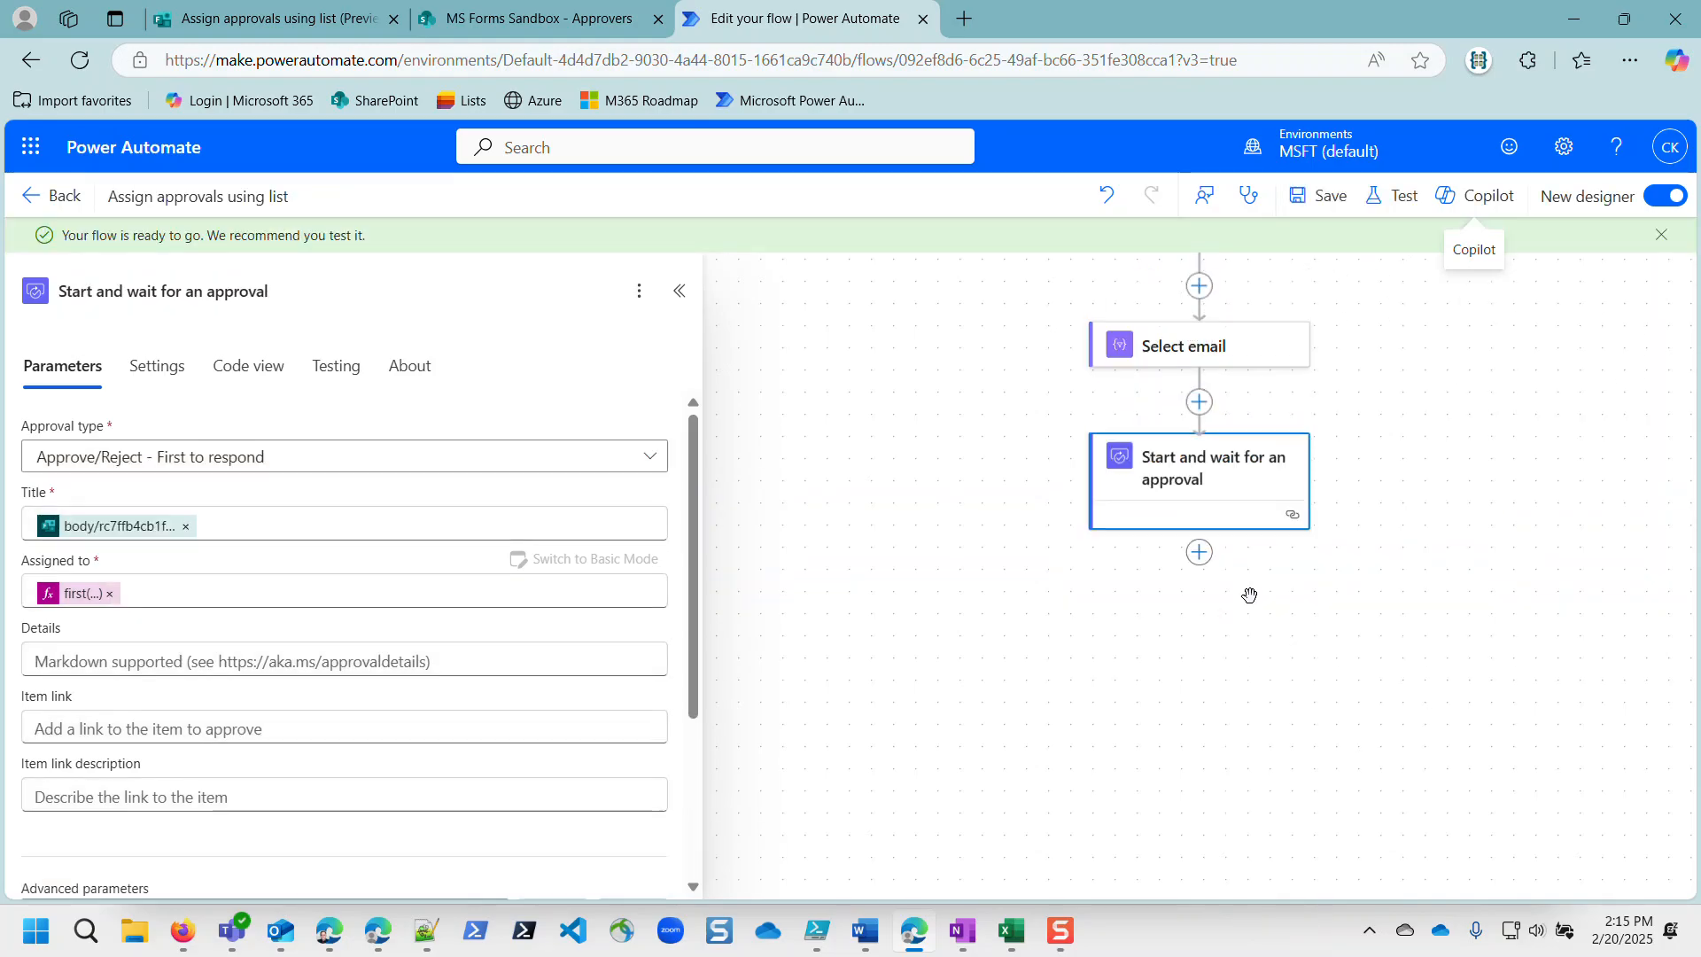
left_click(490, 18)
Step: Submit another form response for 'mountain bike' with the first listed approver selected
left_click(314, 18)
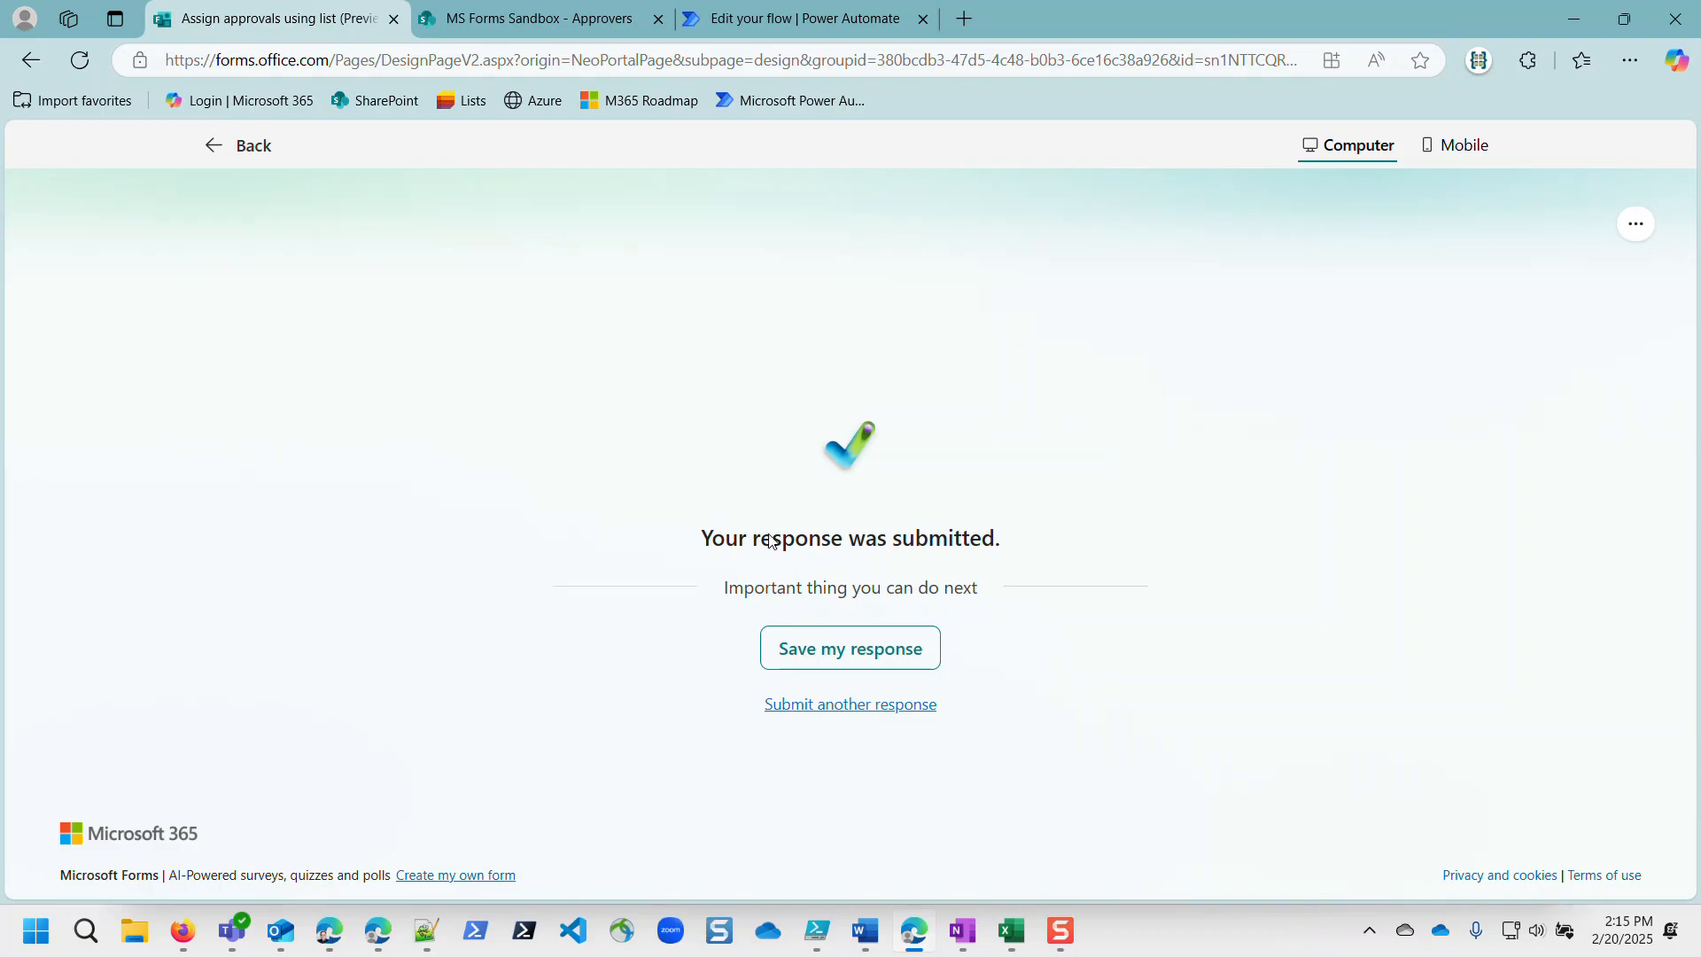
left_click(875, 703)
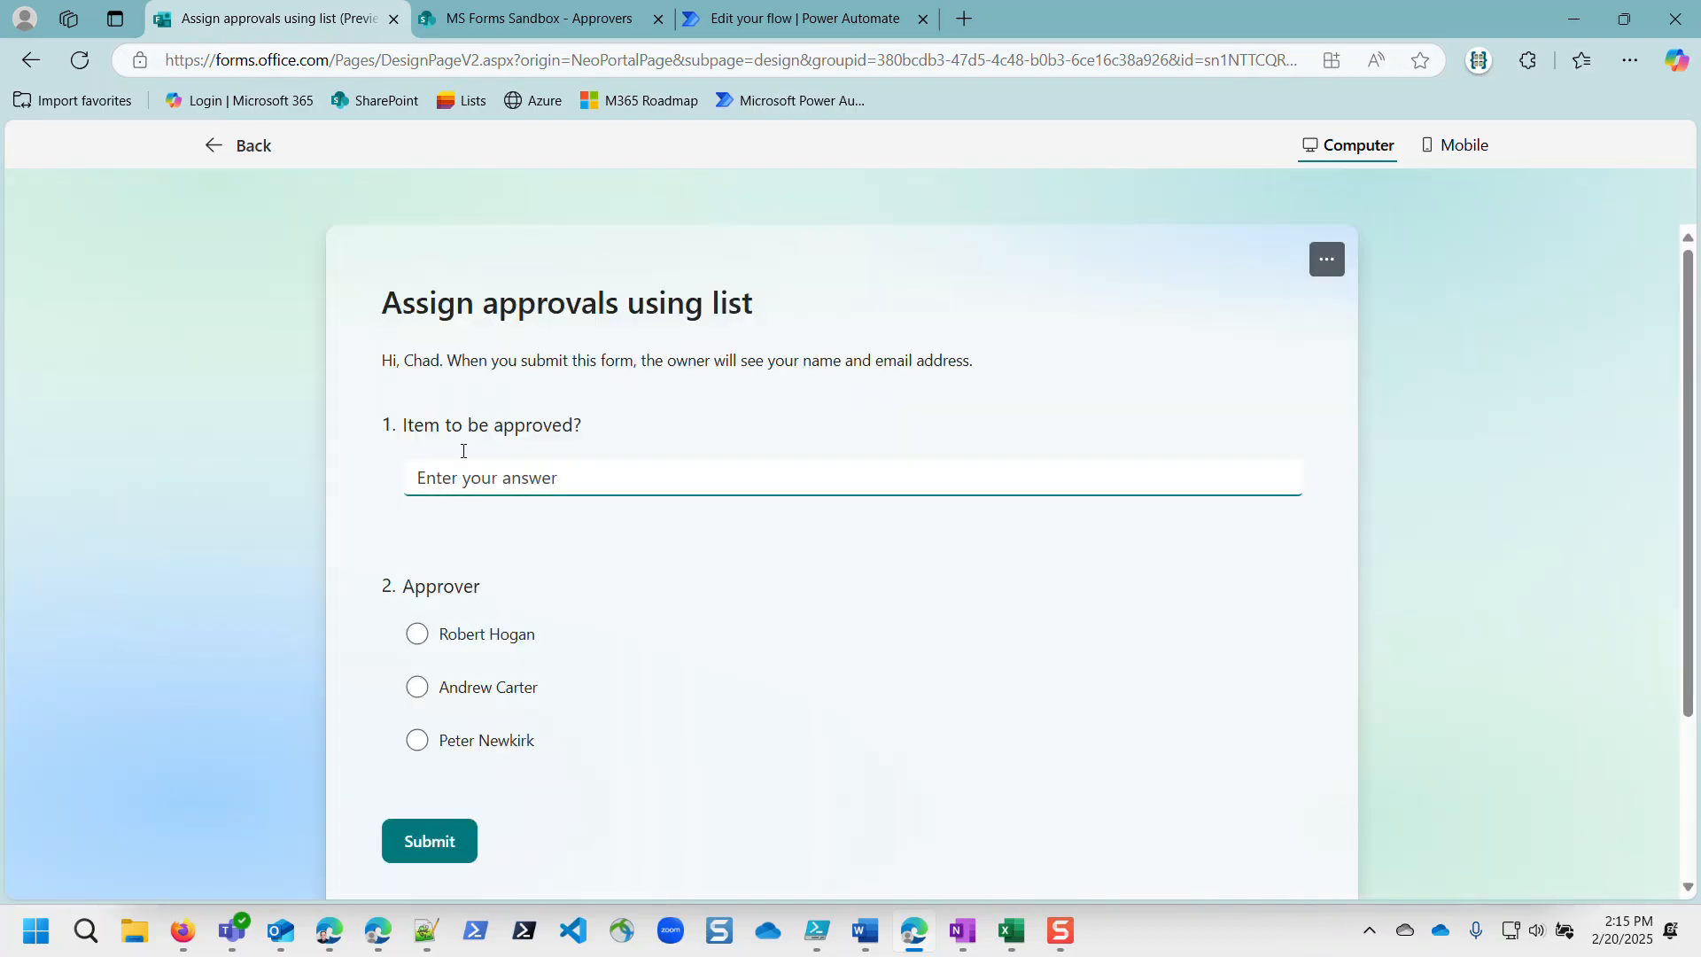
left_click(467, 483)
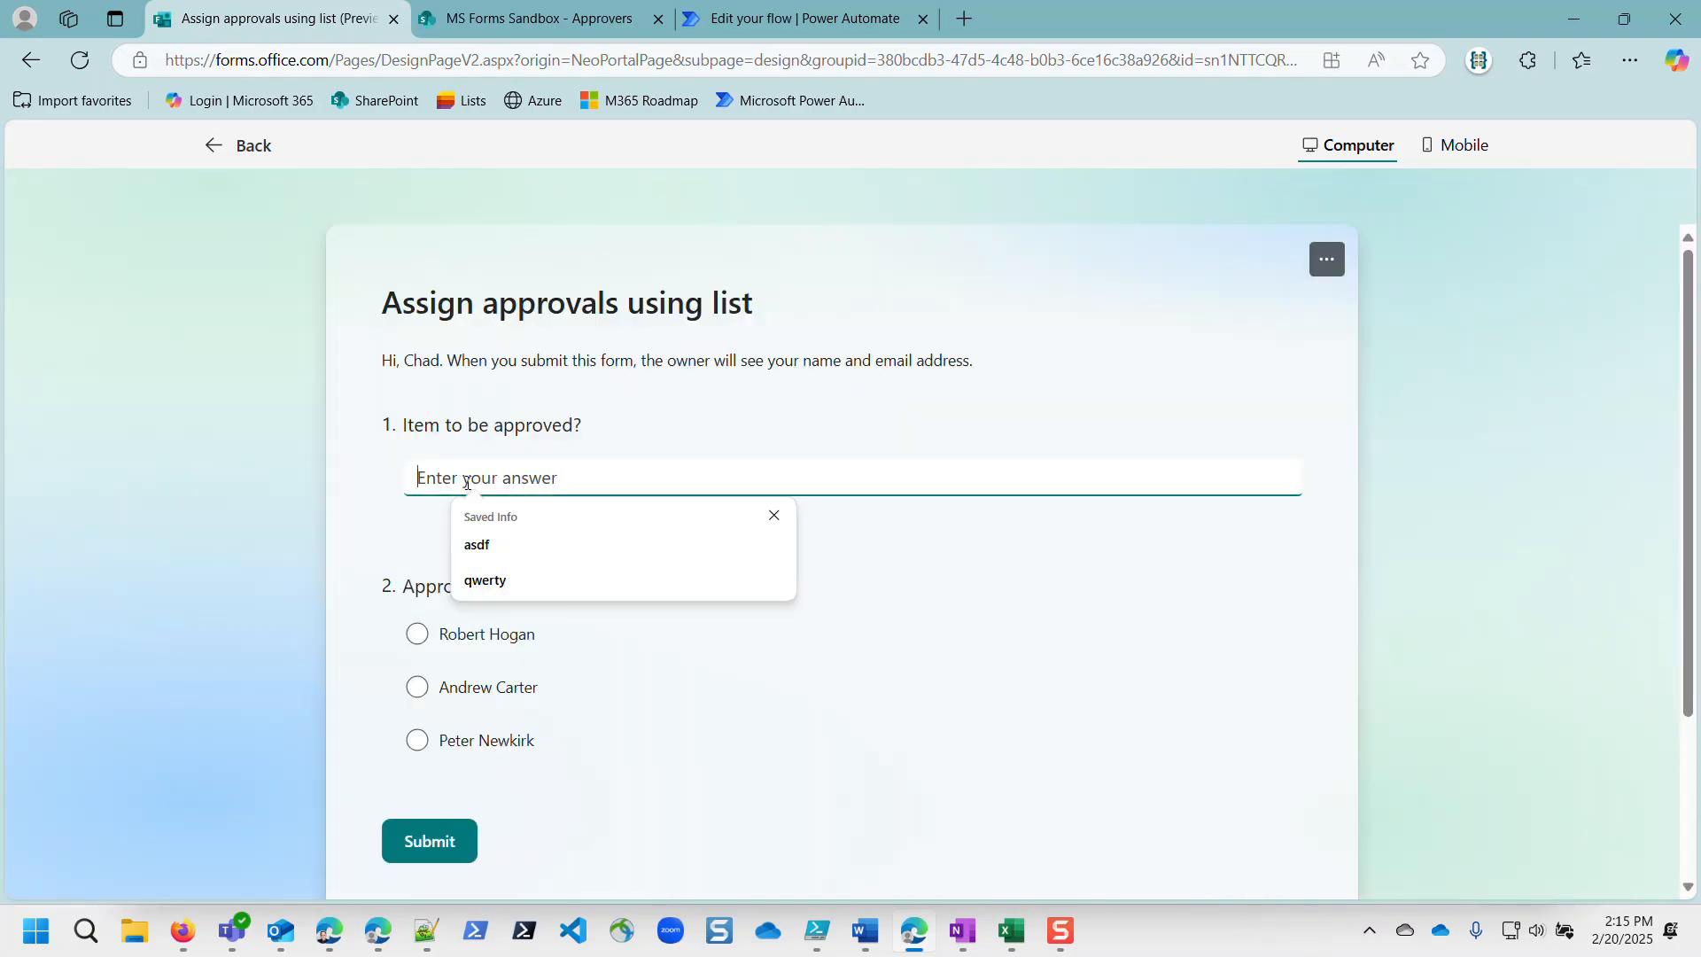
type("mountain bike")
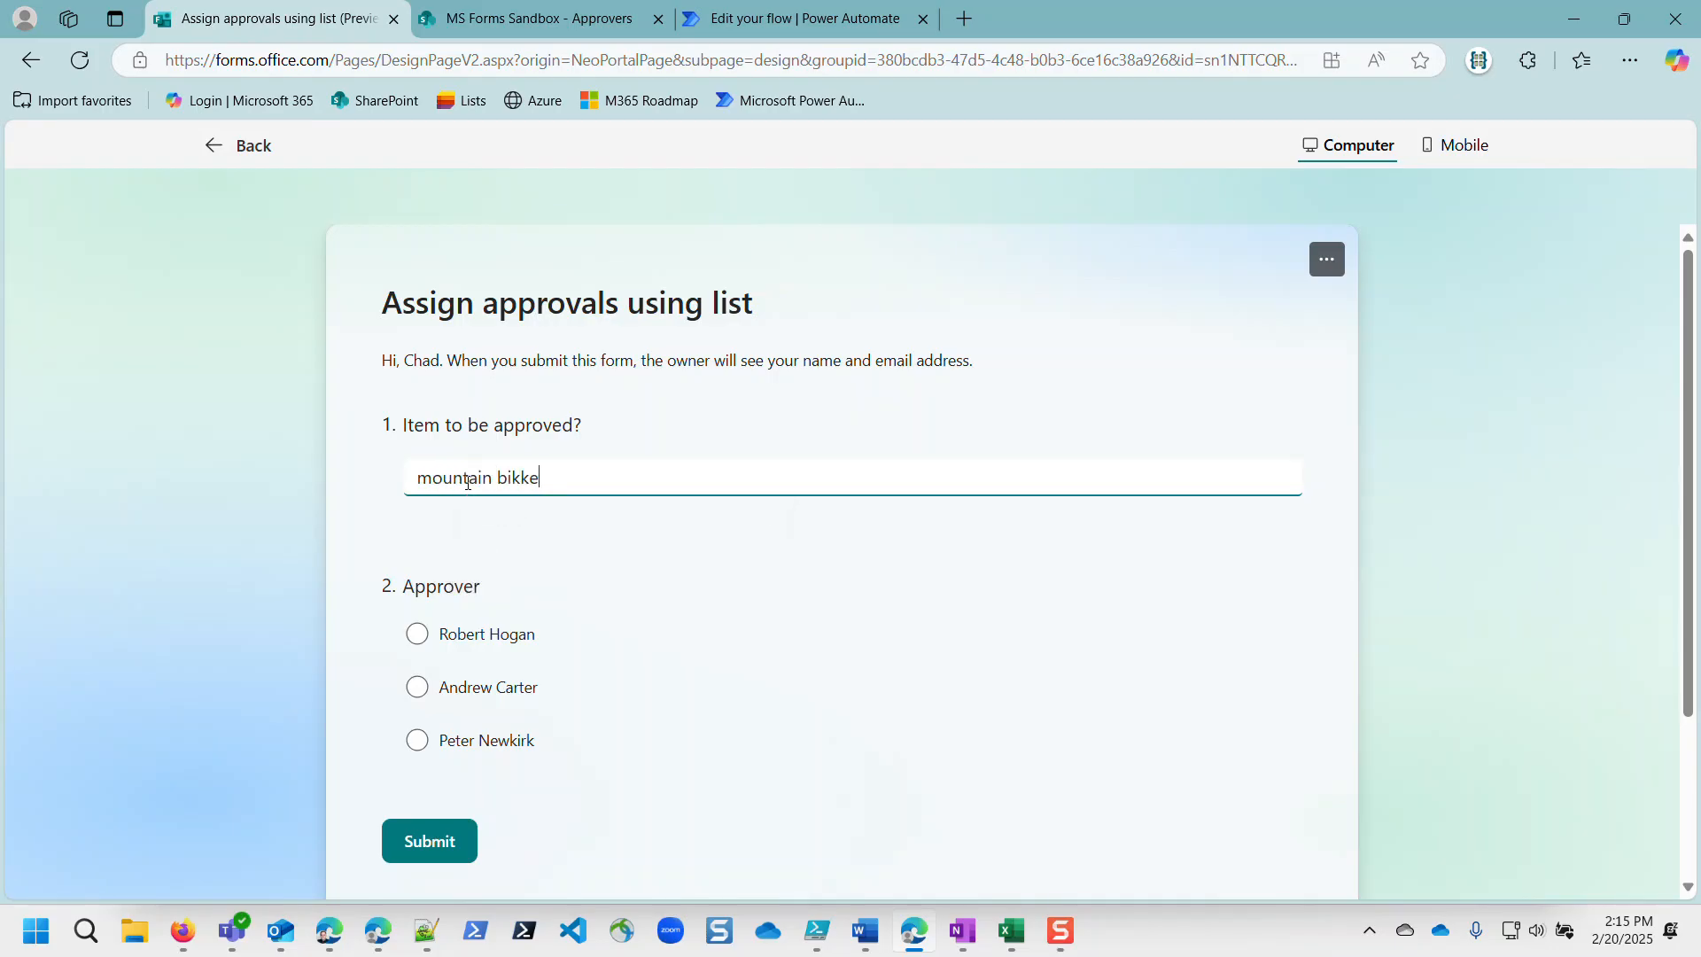
left_click(413, 647)
left_click(425, 852)
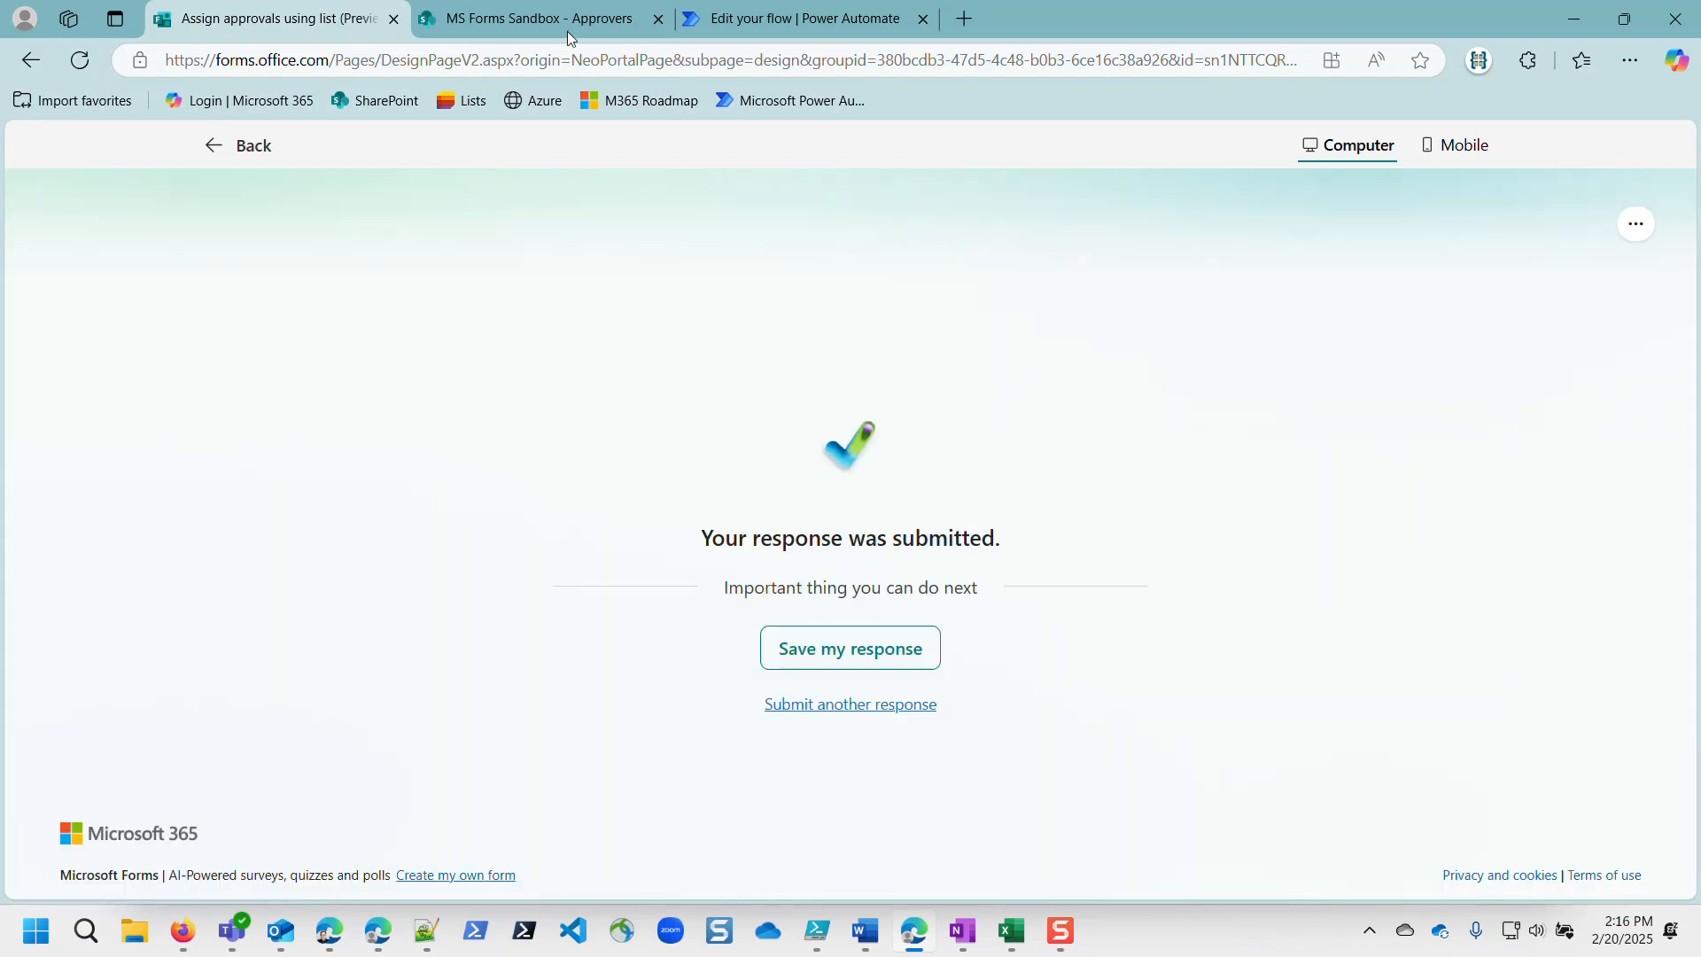
left_click(767, 18)
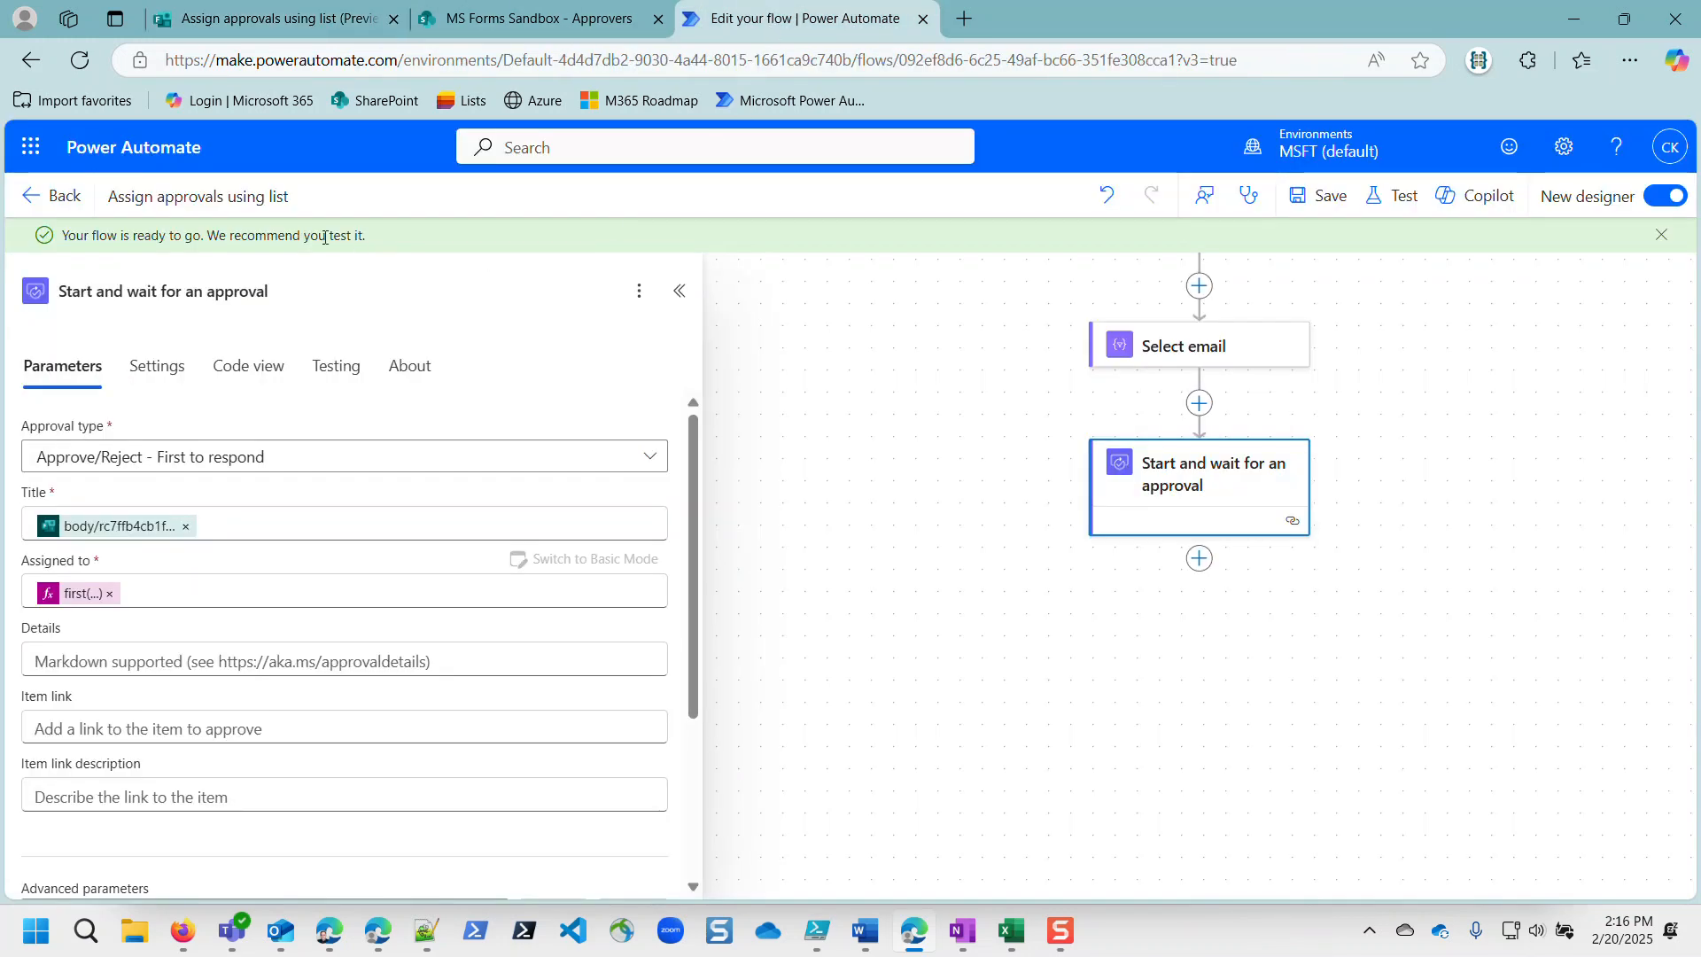
Step: Open the currently running 02:16 PM run from the flow's run history
left_click(54, 195)
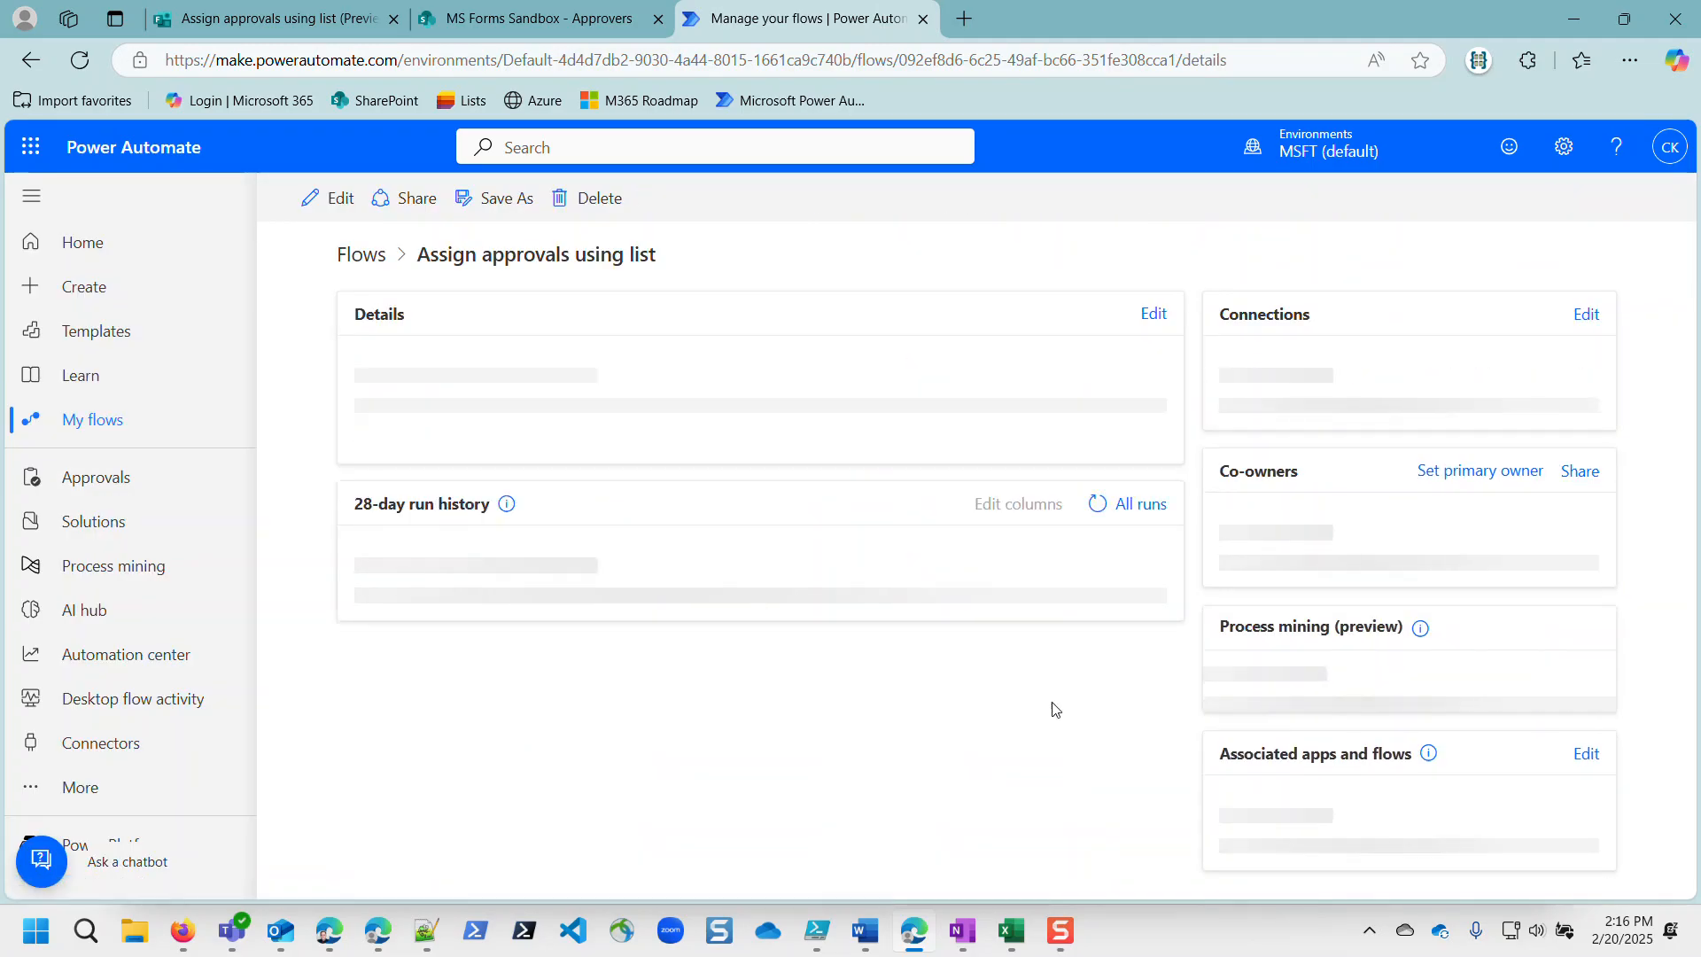
scroll(808, 722, "down", 1)
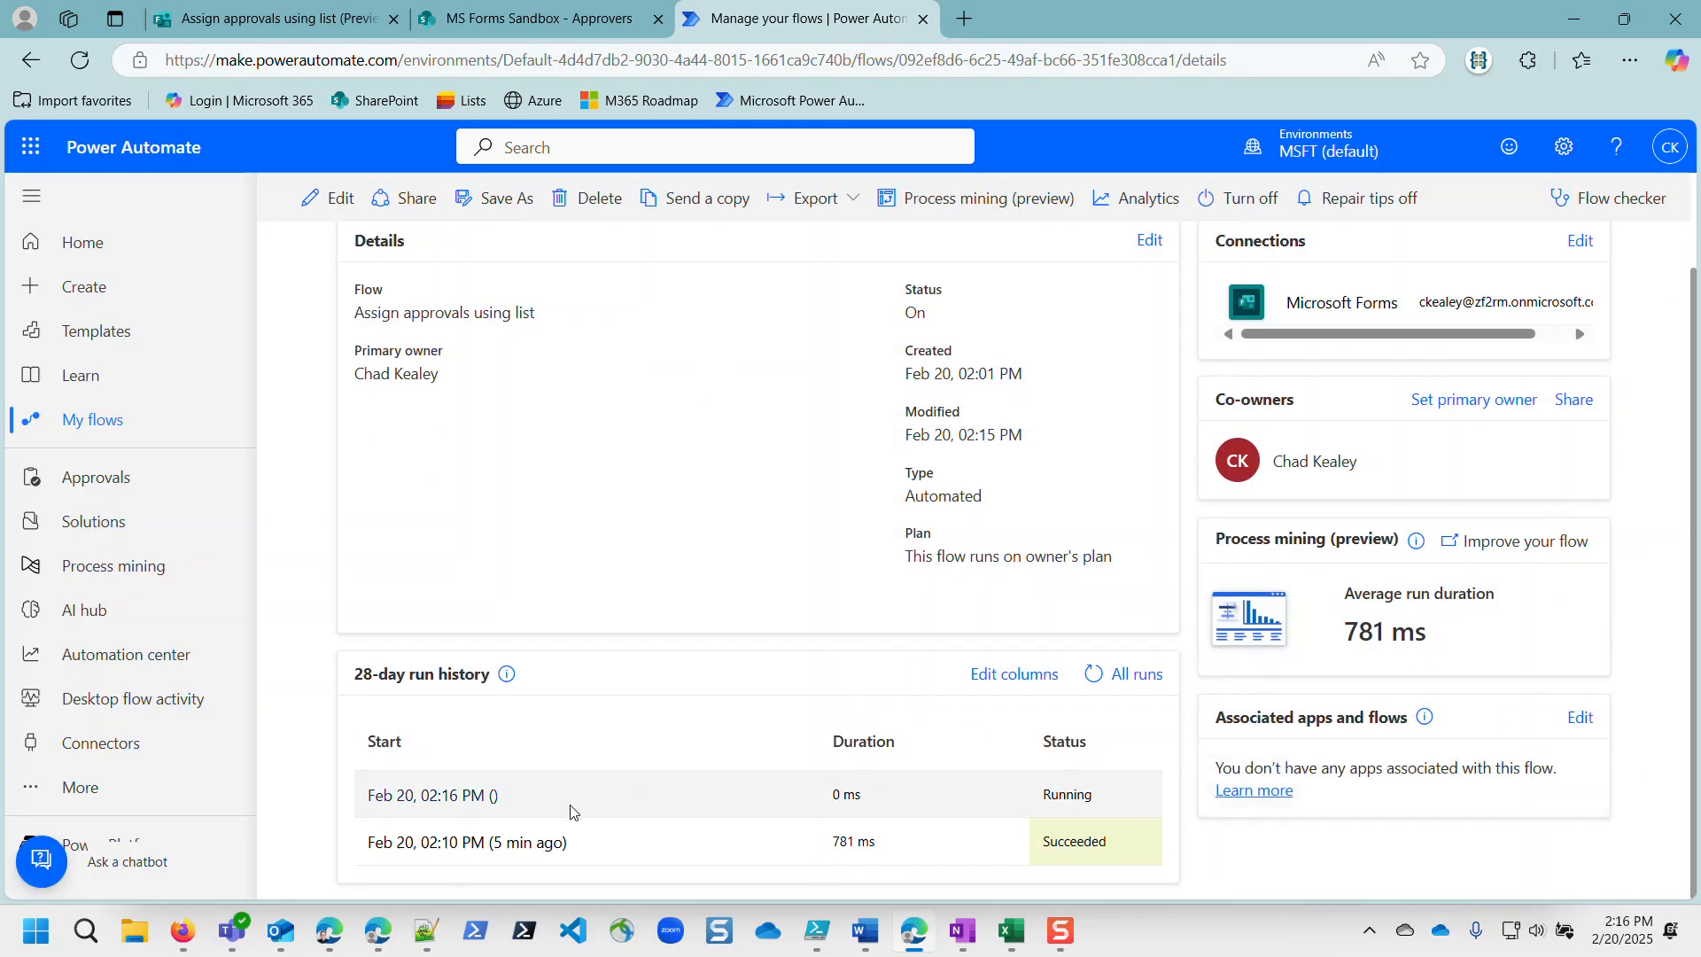
left_click(475, 796)
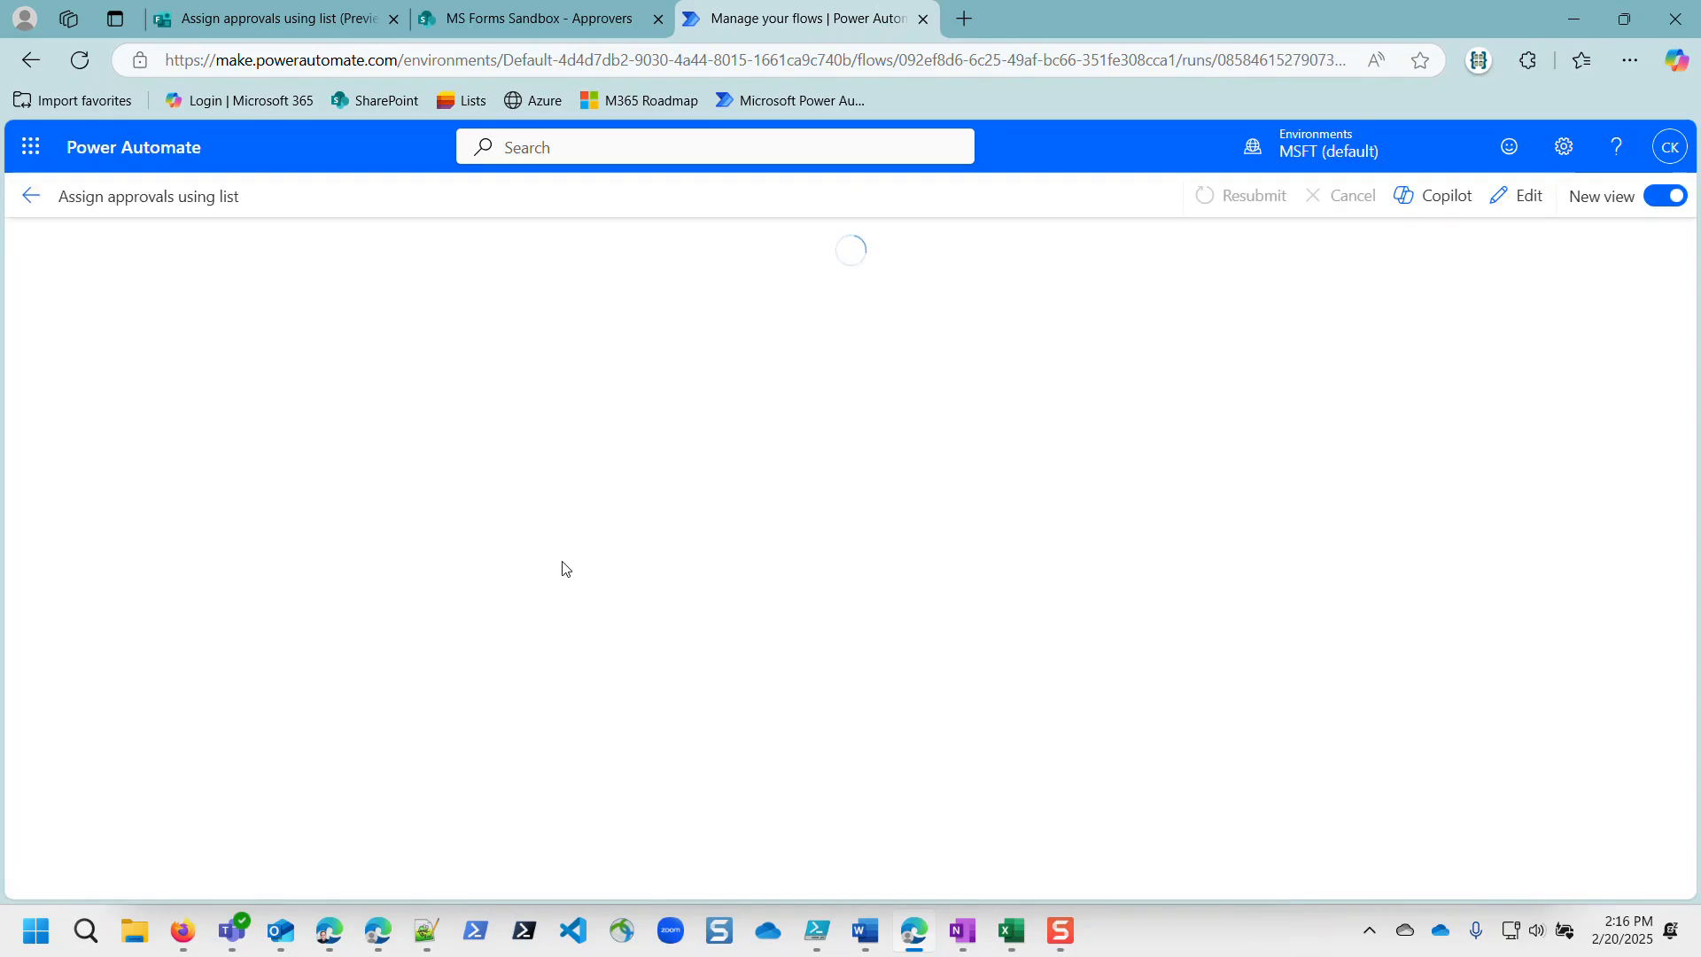
scroll(792, 510, "down", 3)
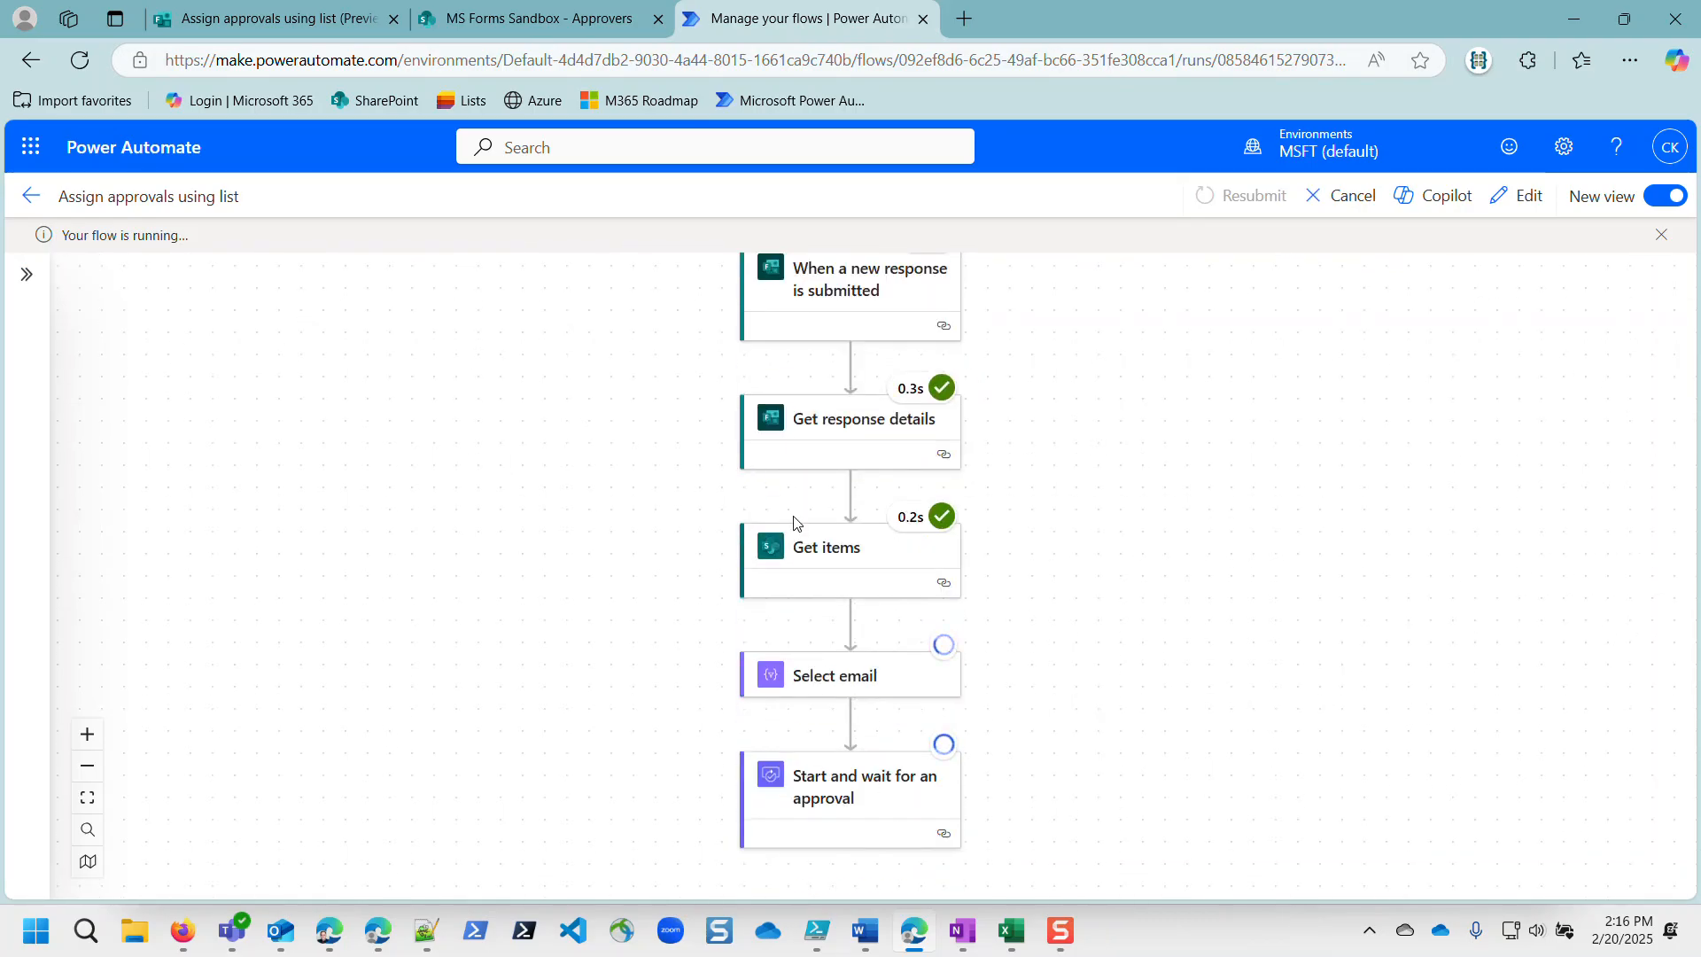
scroll(792, 510, "down", 3)
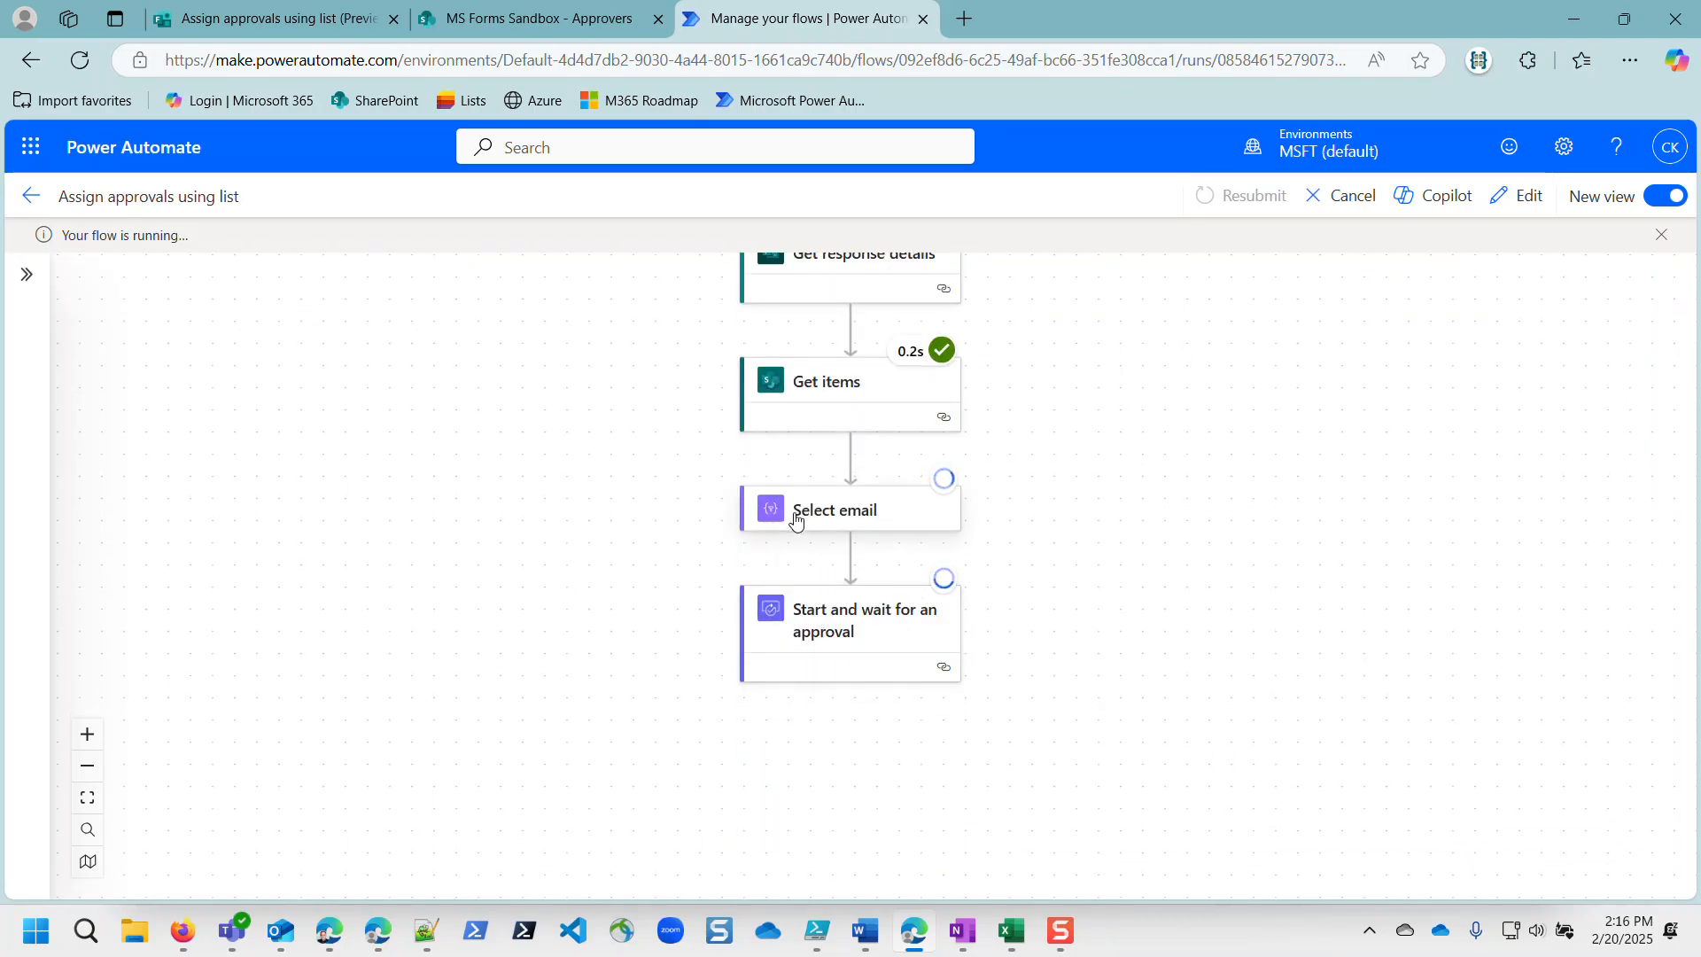
Step: Check the waiting approval step, then view and highlight Select email's output address
left_click(819, 627)
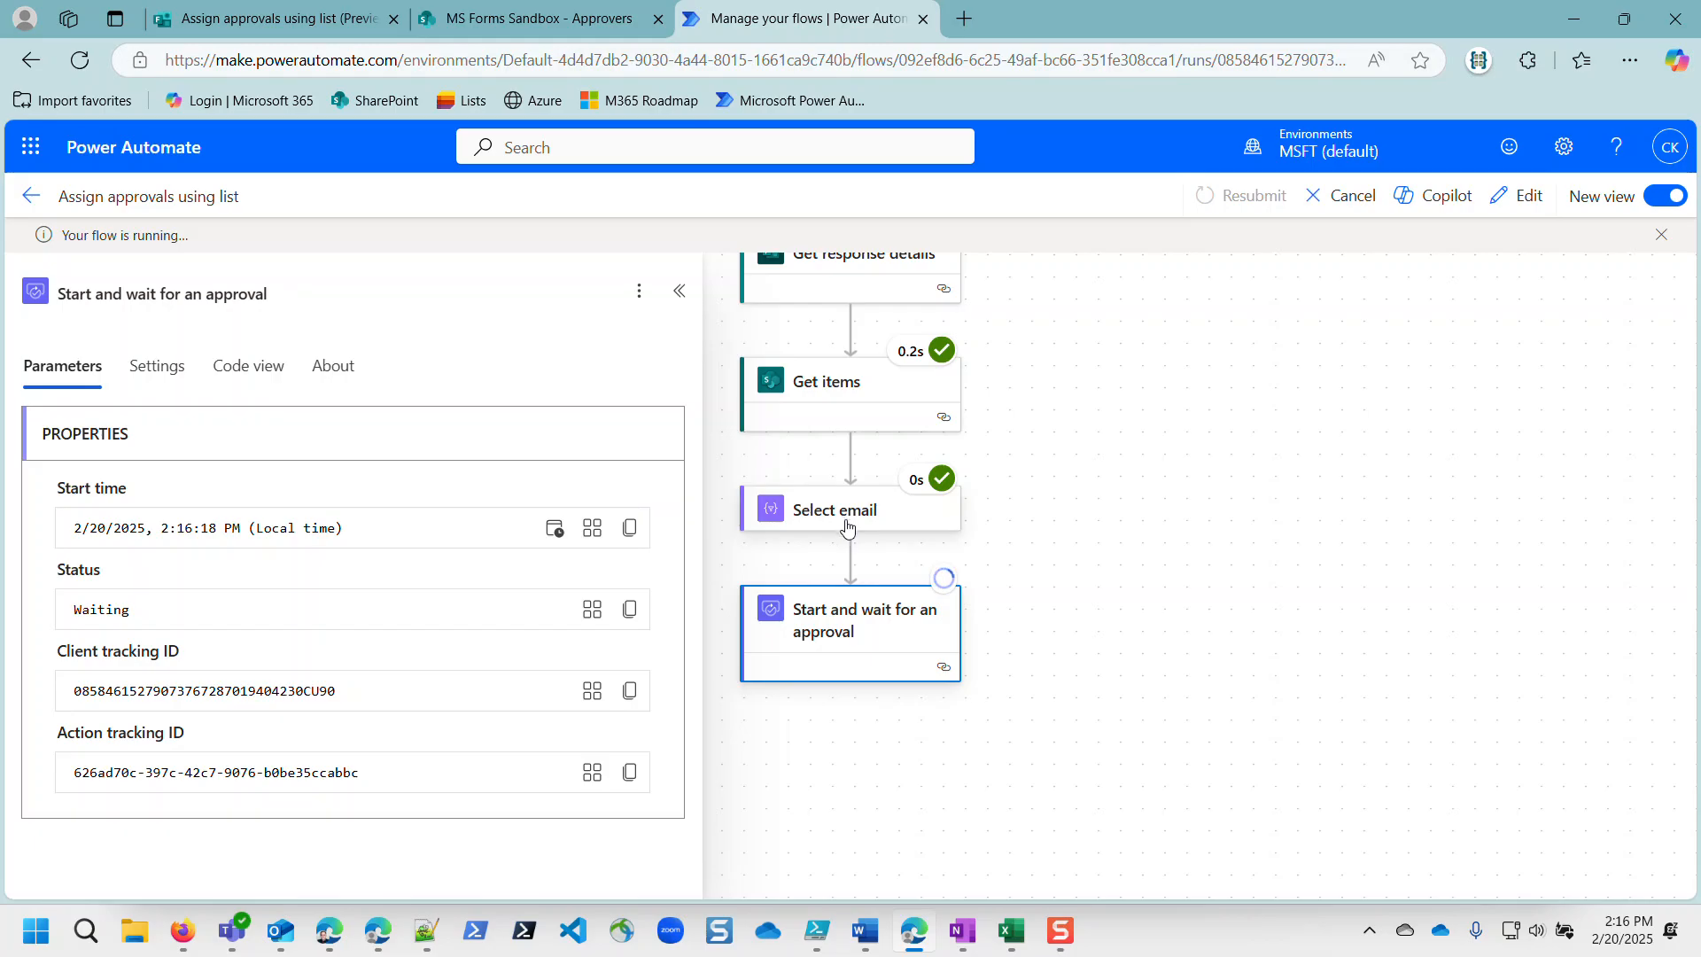
scroll(845, 523, "up", 5)
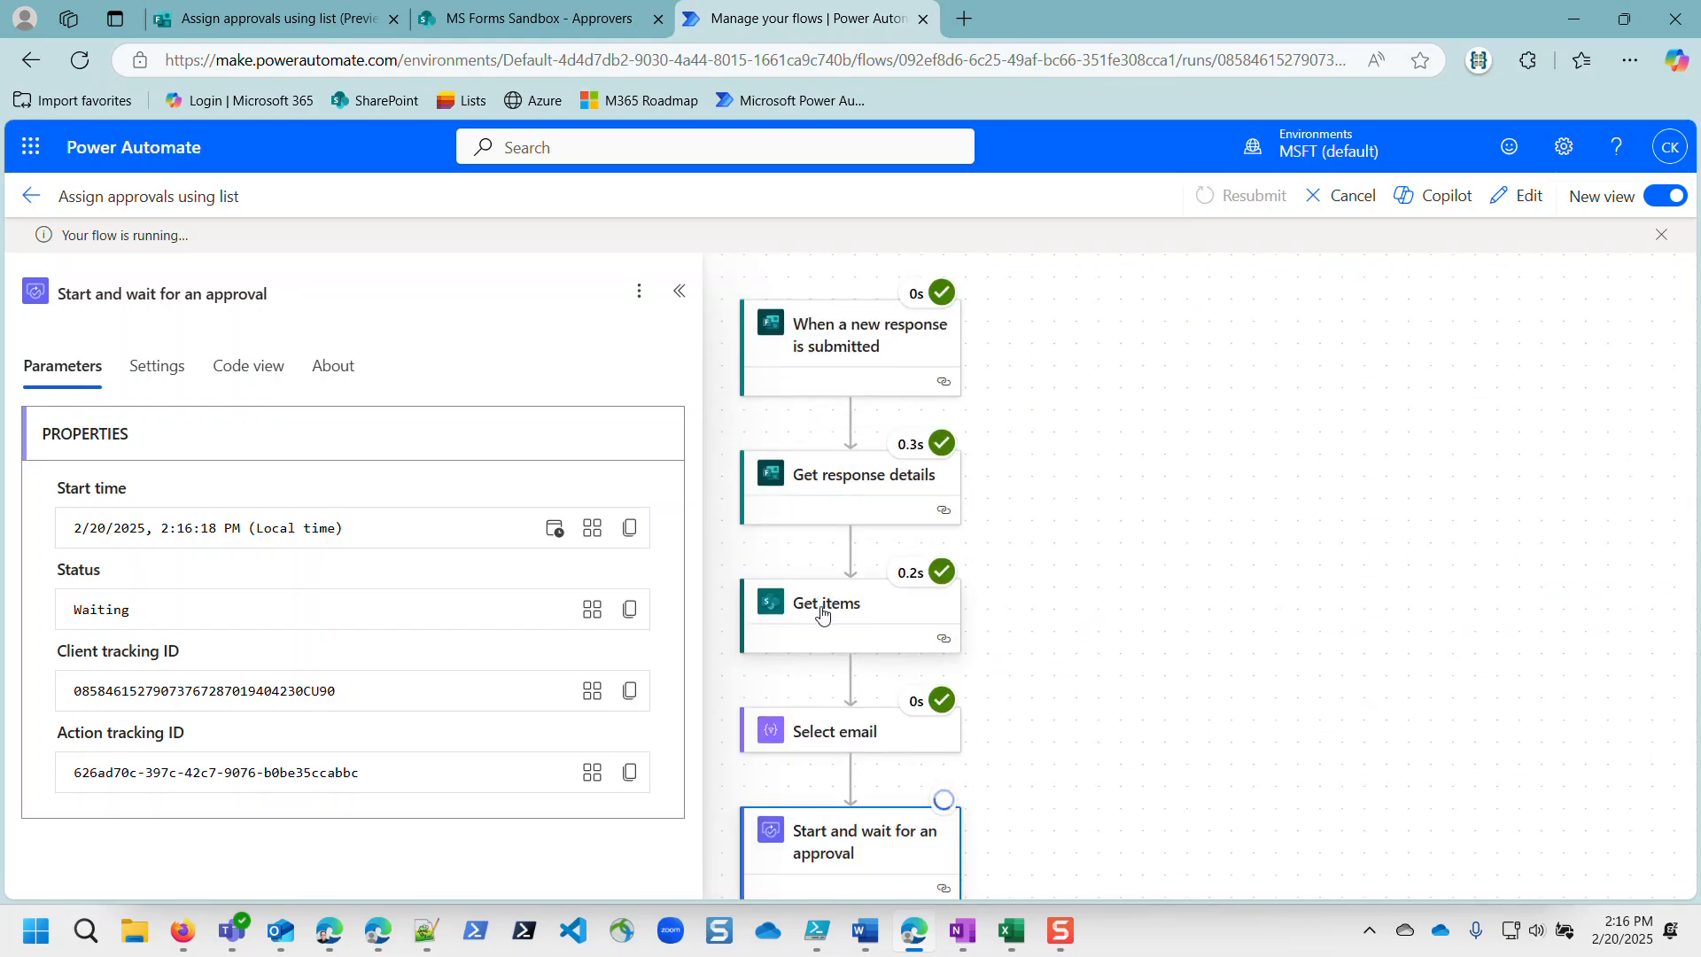
left_click(829, 730)
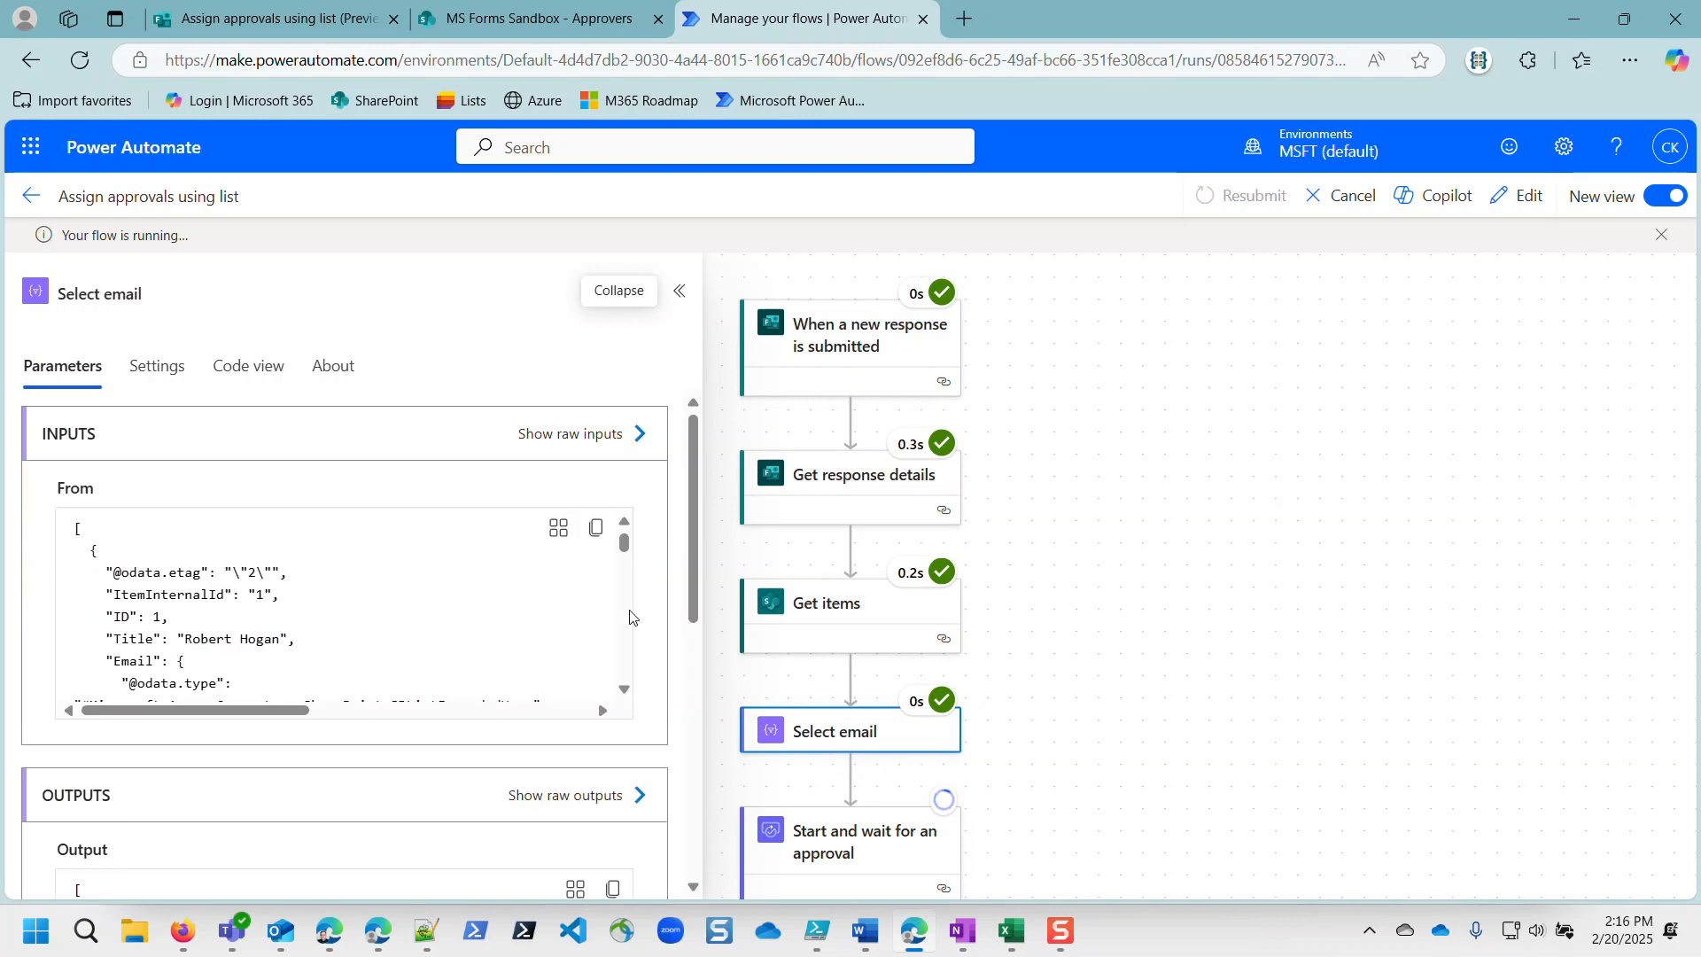
scroll(398, 620, "down", 10)
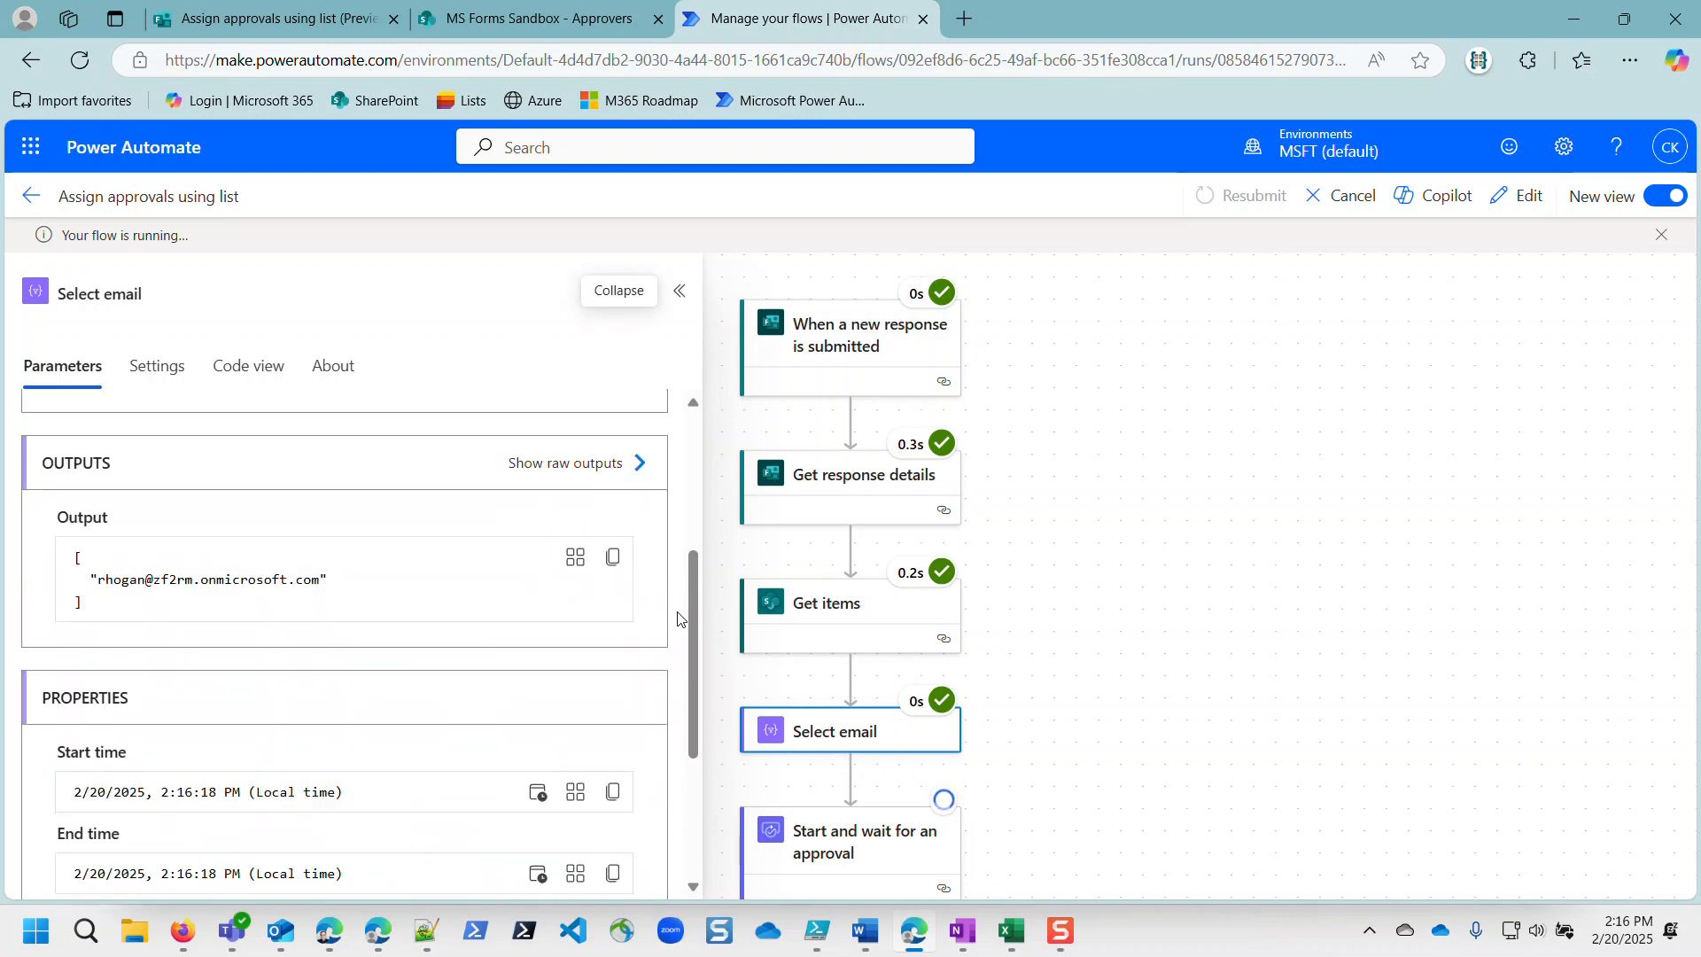
left_click_drag(97, 579, 320, 580)
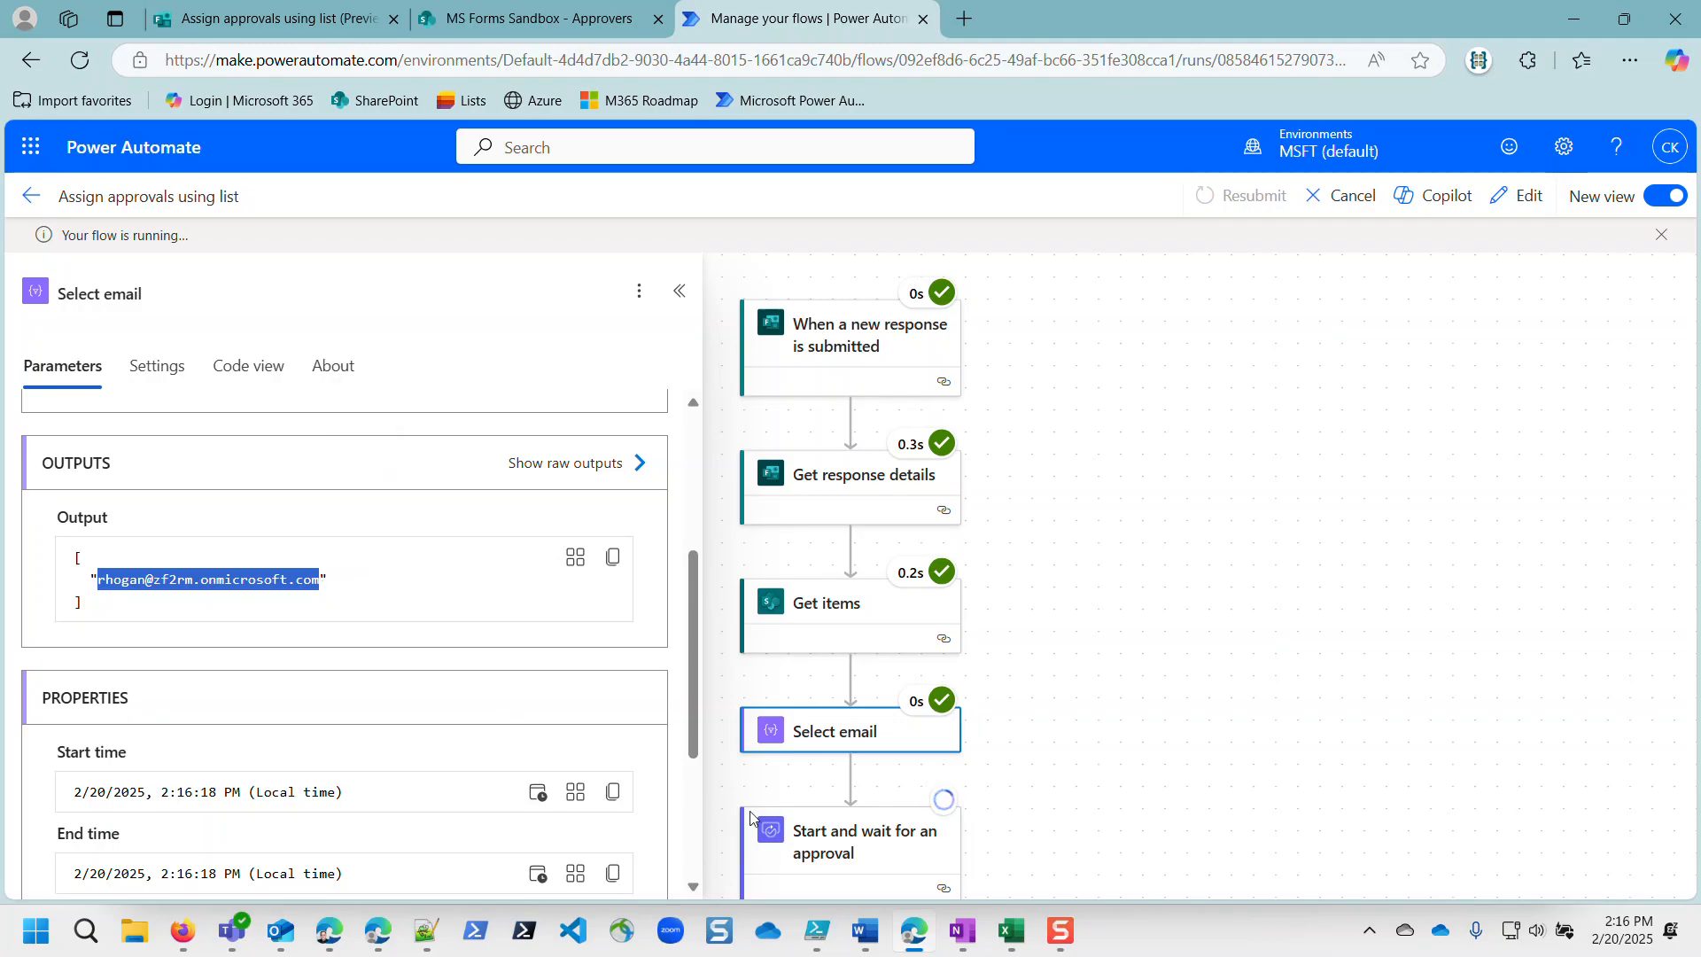
left_click(26, 18)
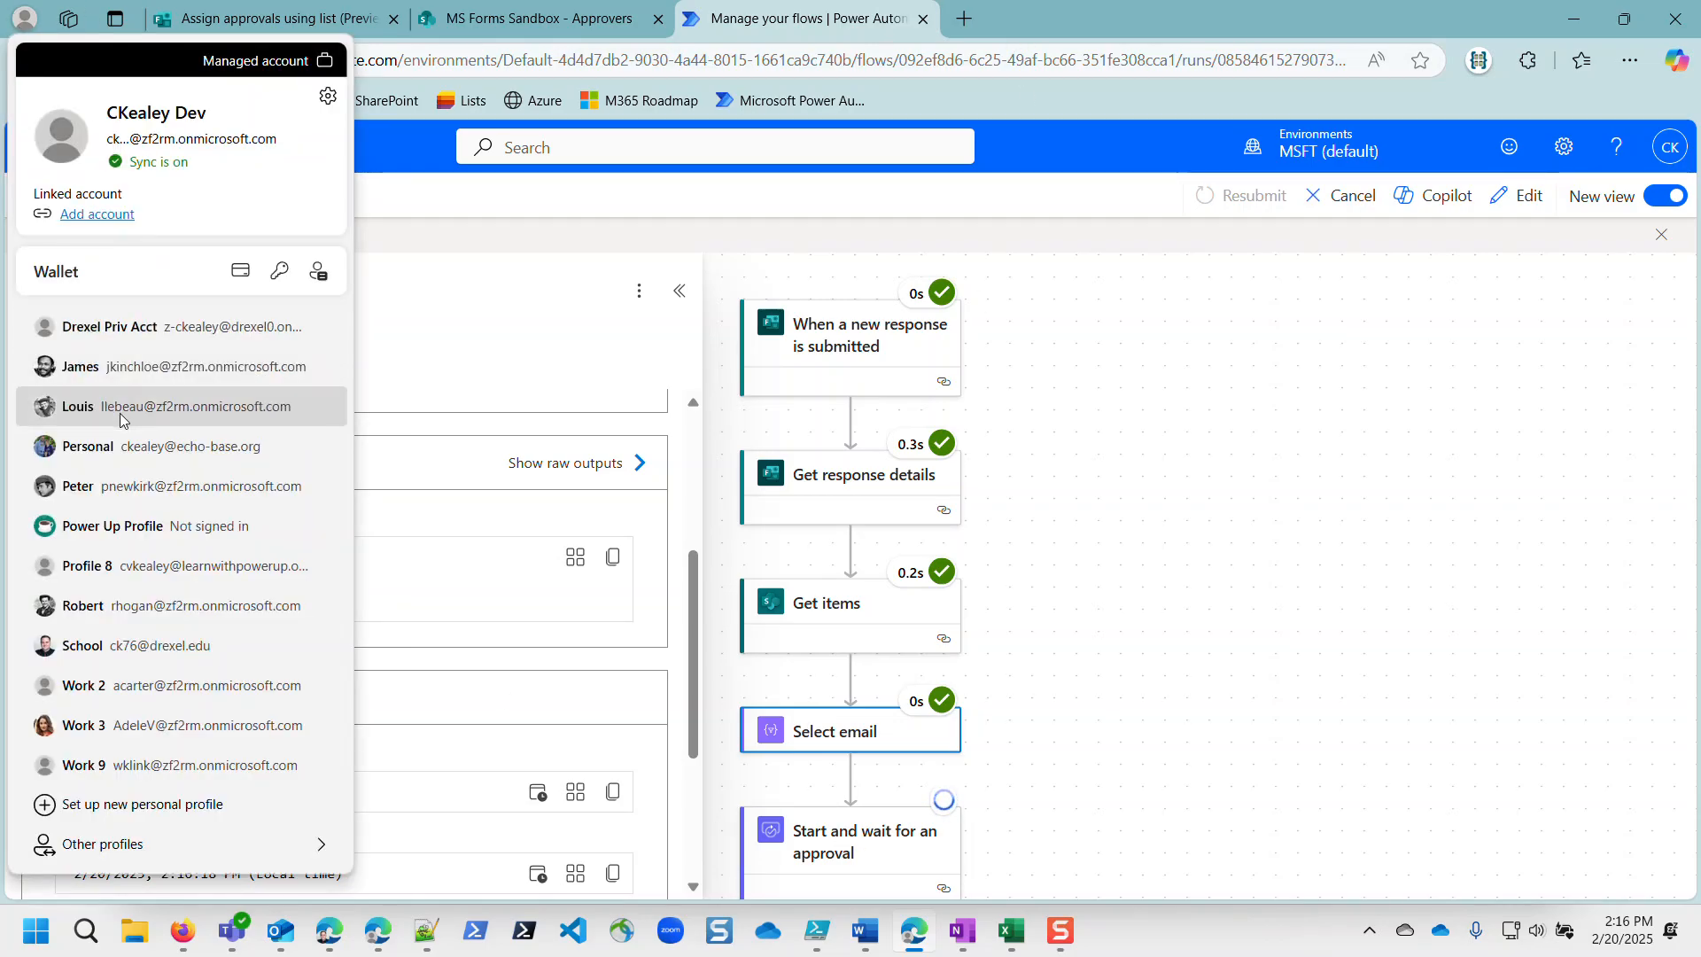
left_click(117, 615)
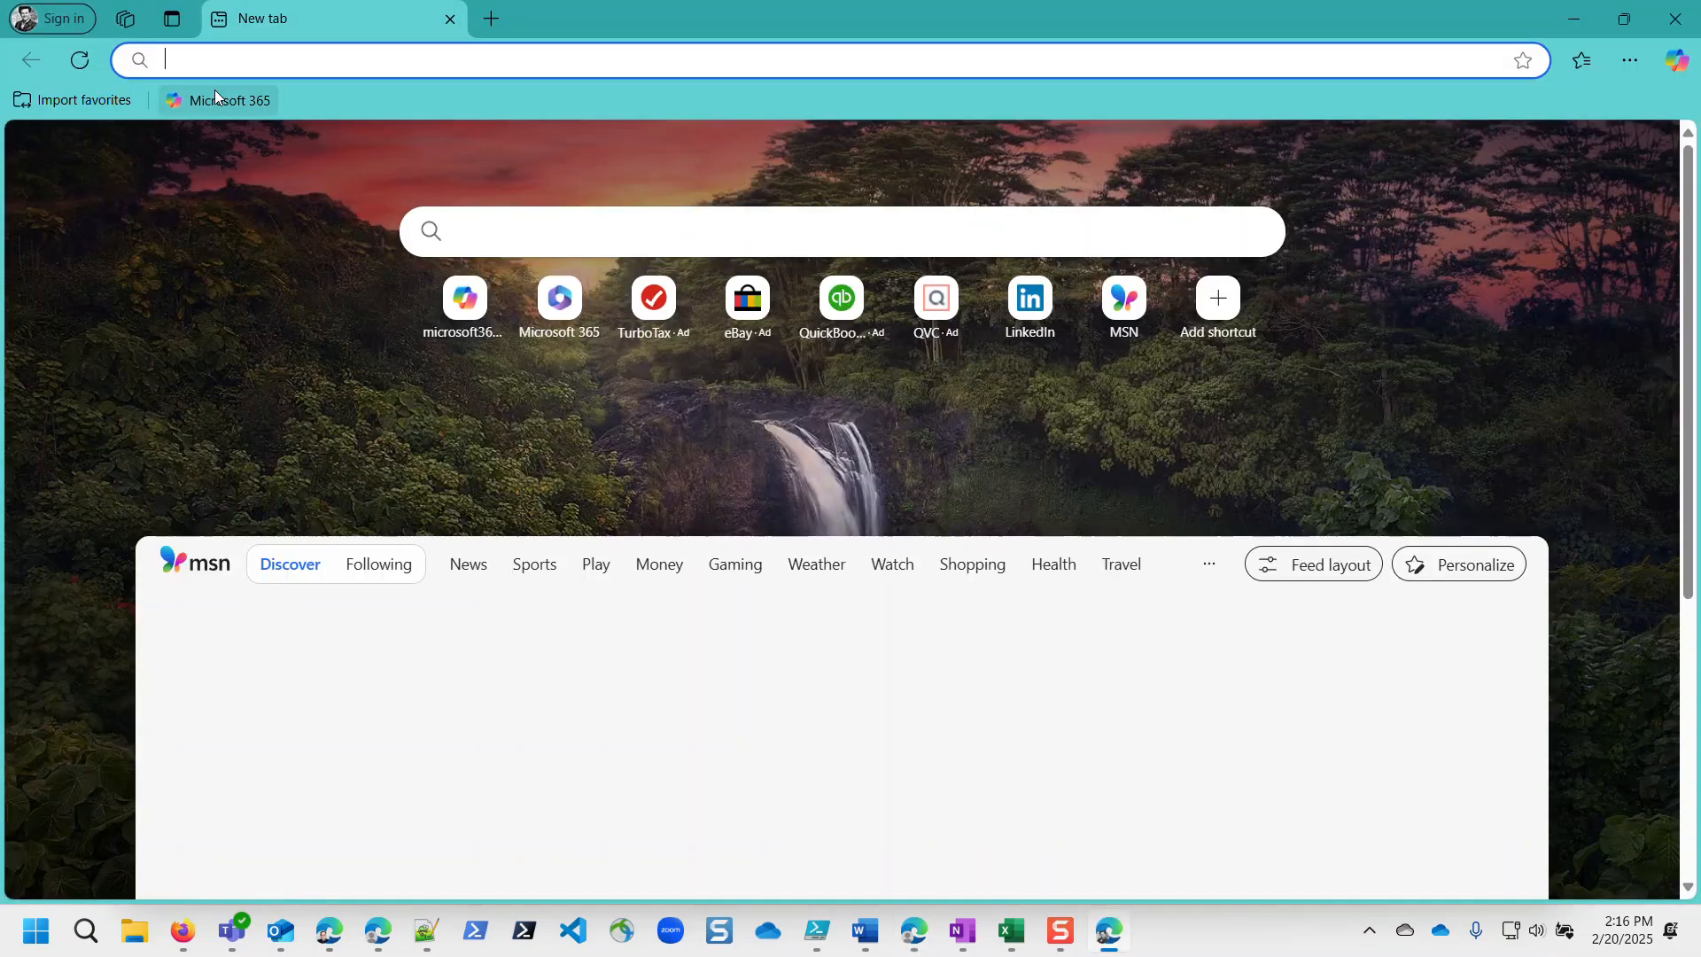
left_click(215, 93)
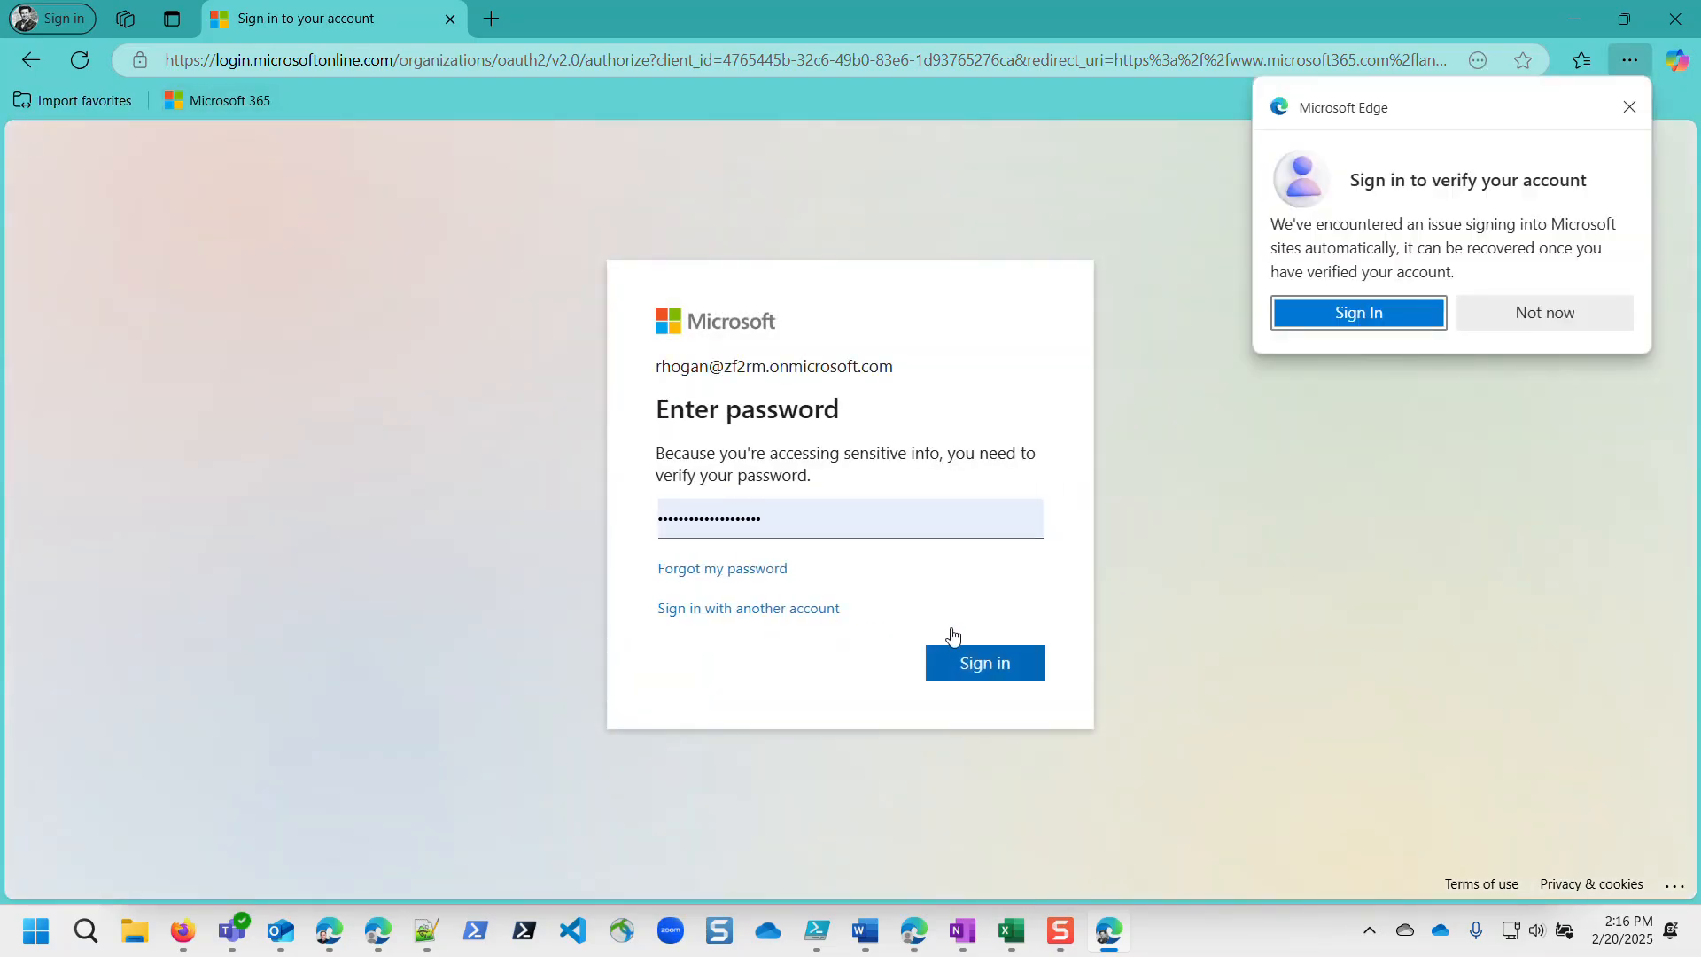
left_click(1000, 680)
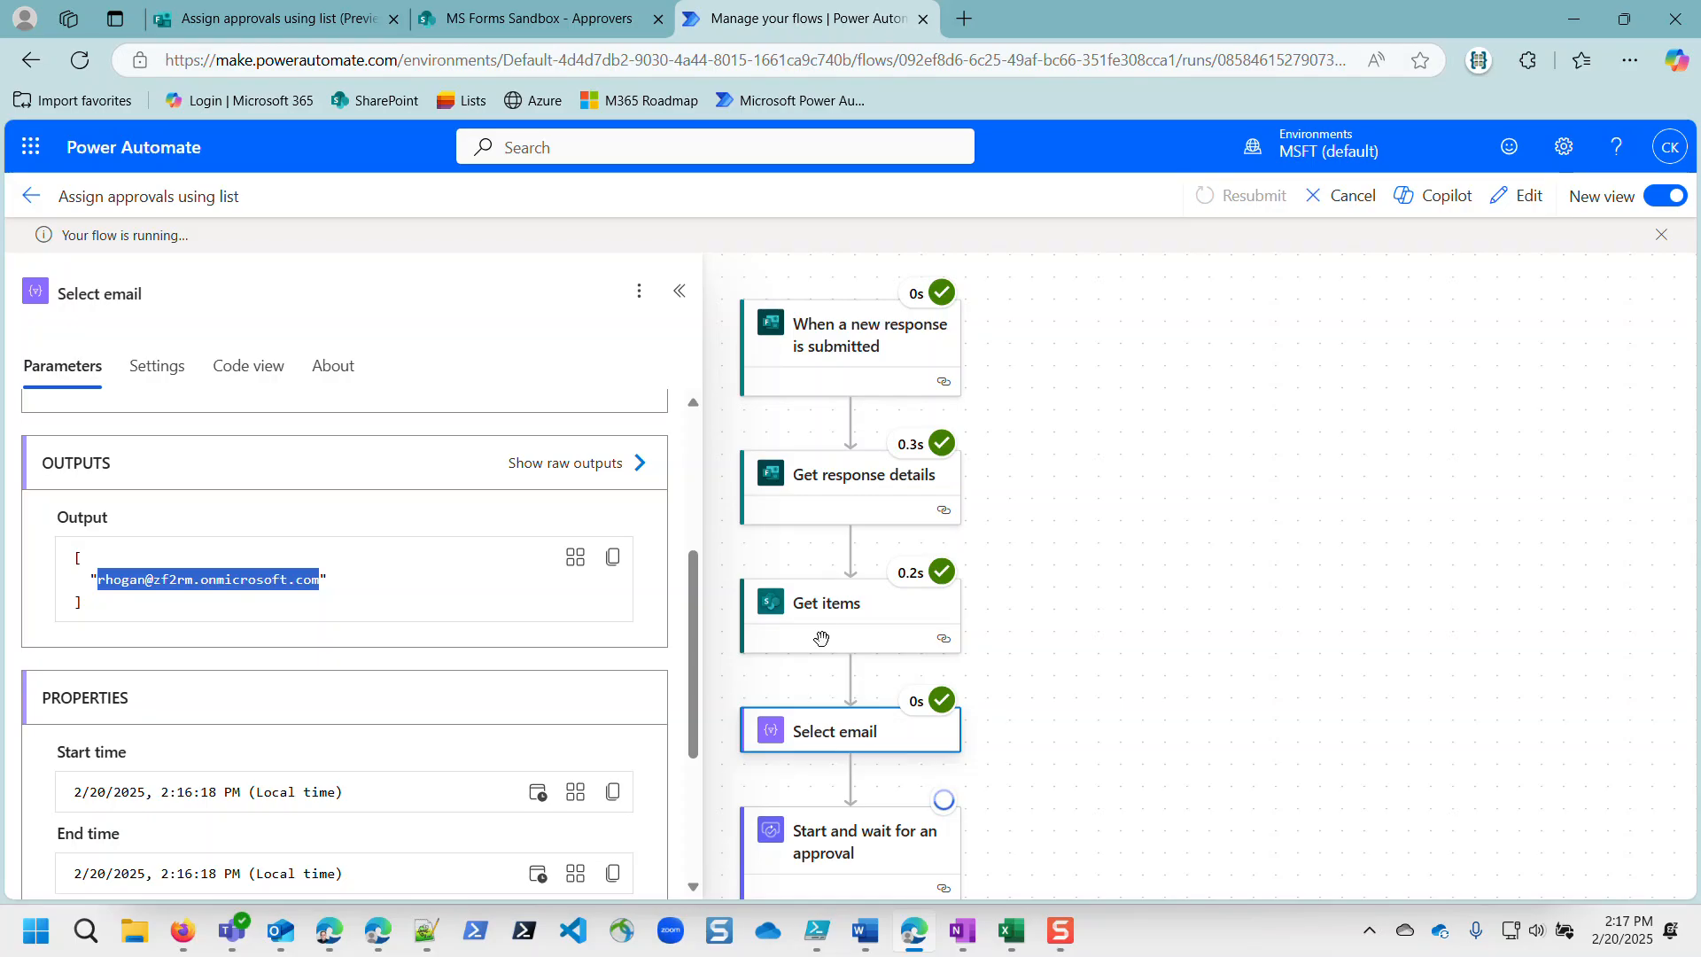
Step: Move between the waiting flow run and the MS Forms Sandbox Approvers list, ending on the list
left_click(476, 10)
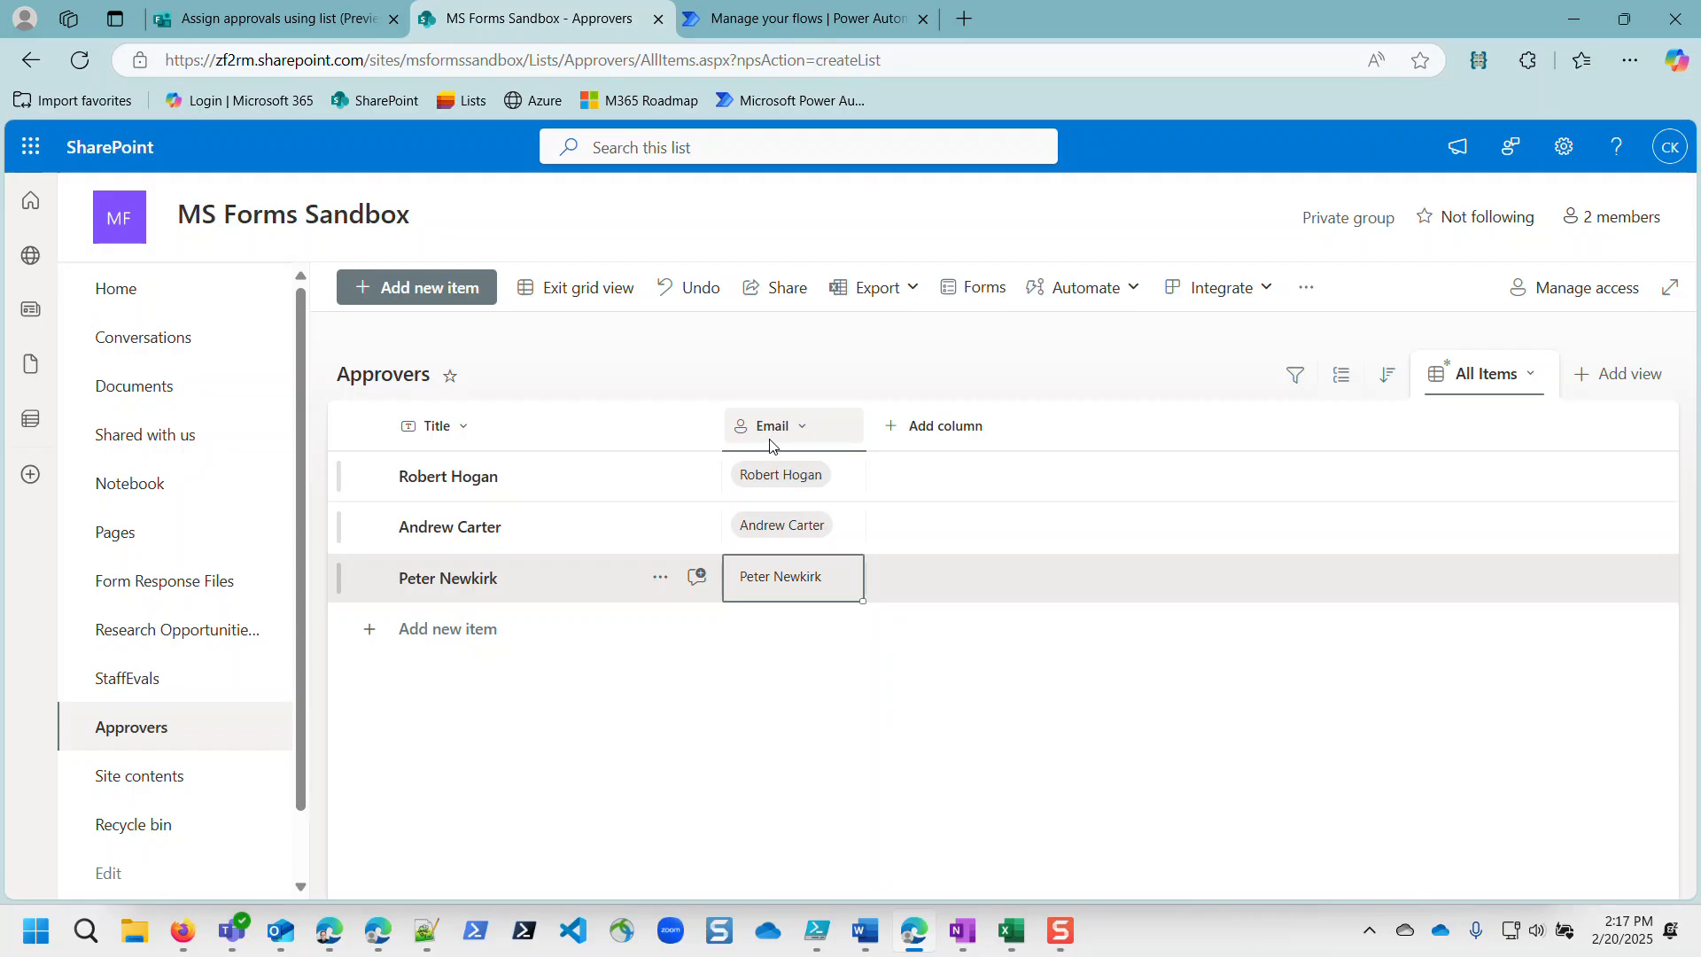
left_click(745, 19)
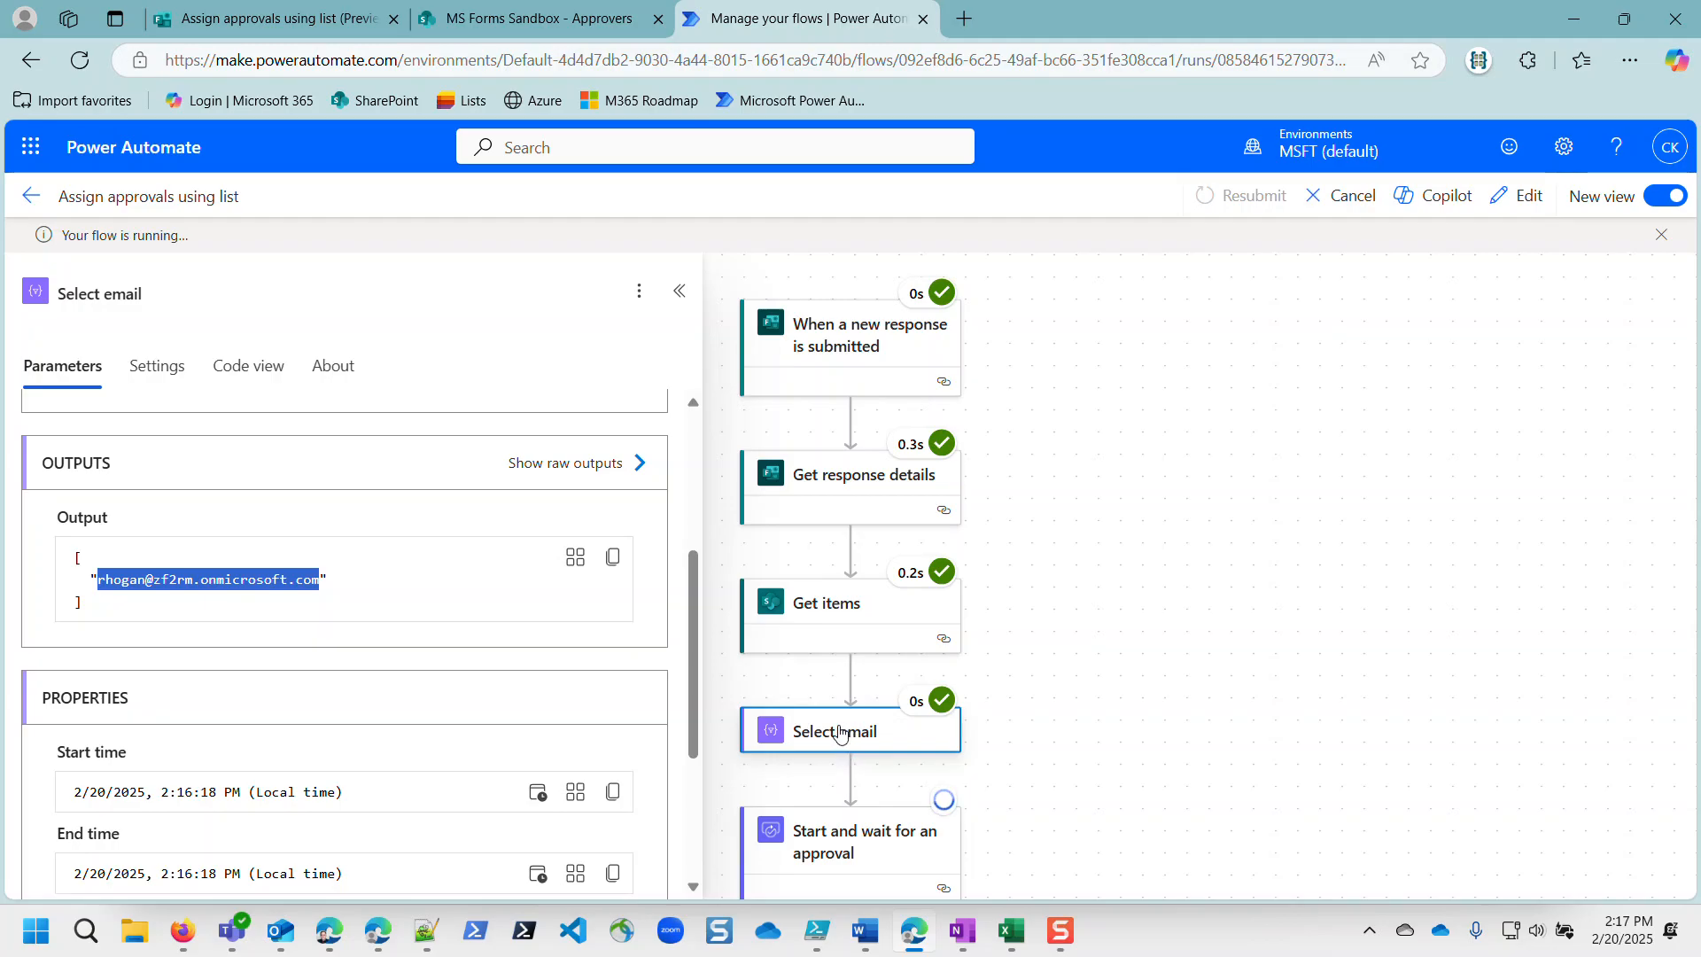
scroll(840, 733, "down", 1)
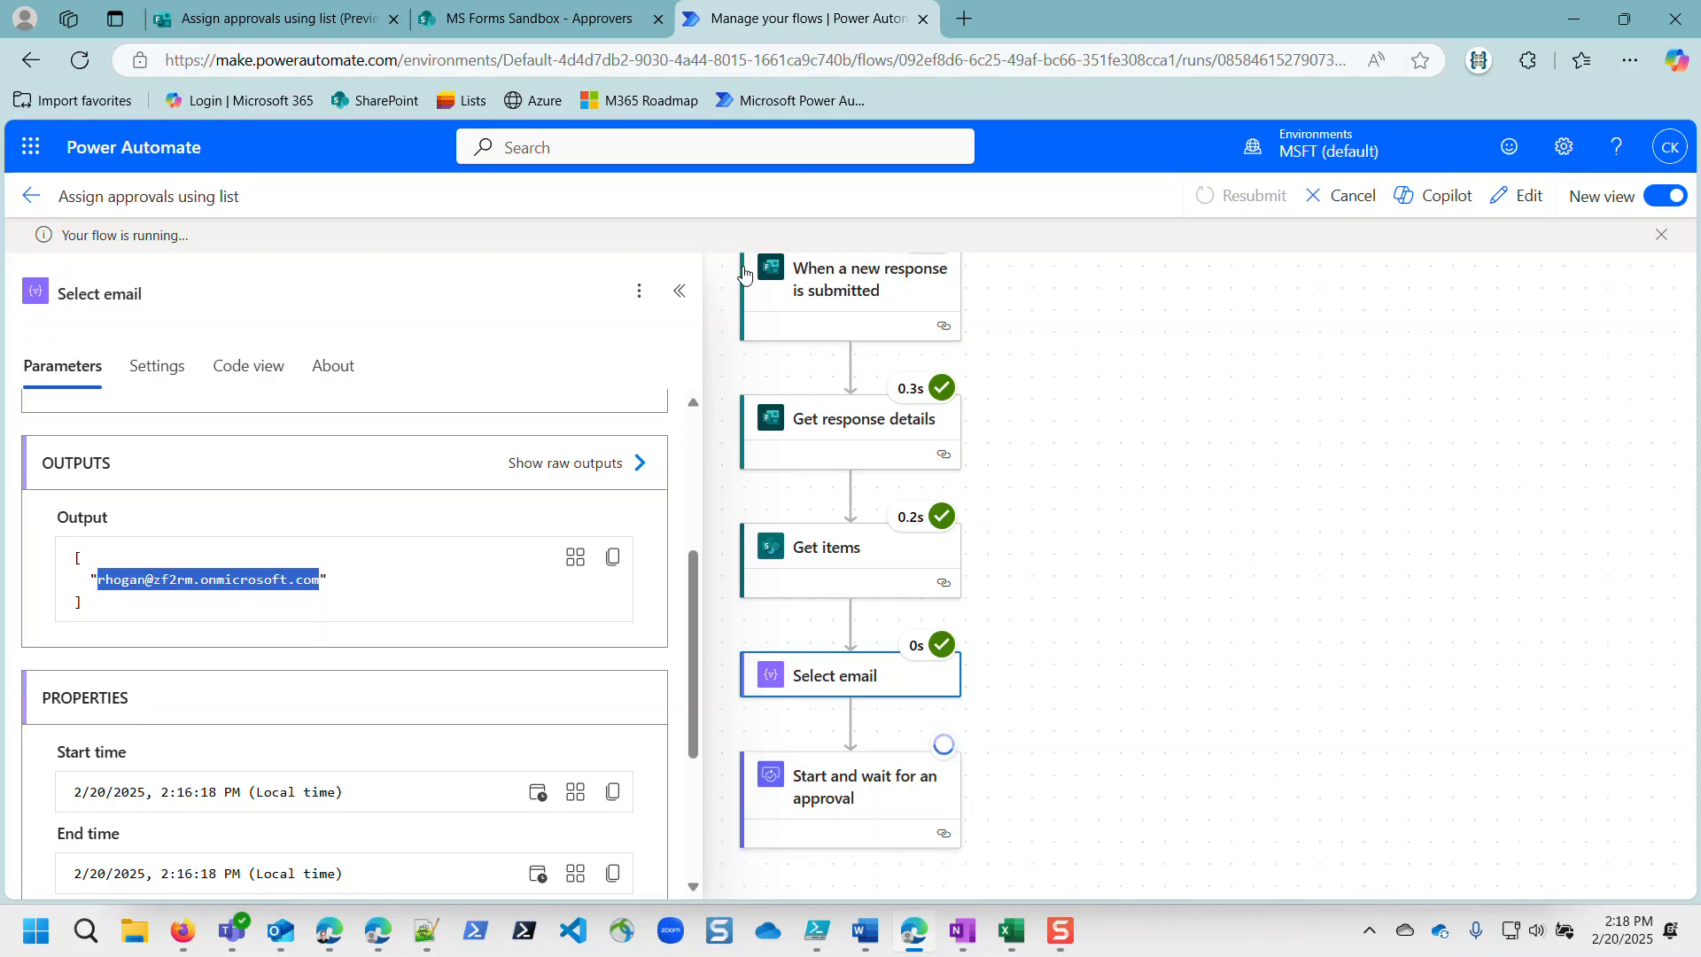
left_click(545, 21)
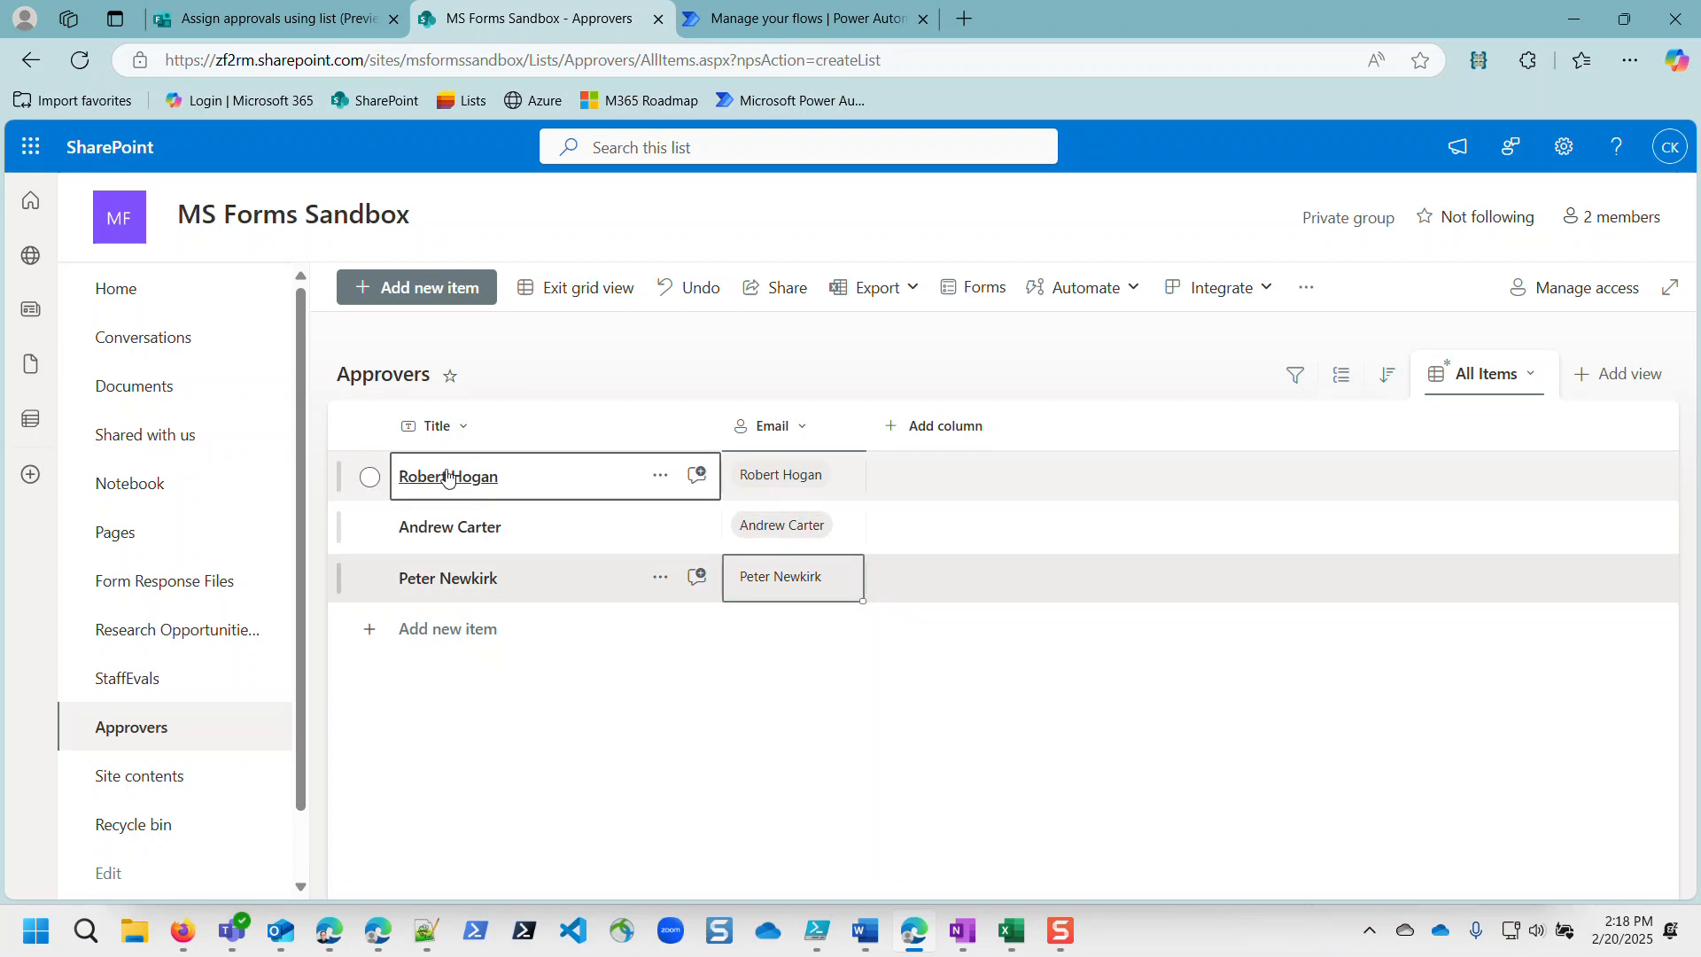
Step: Review the approver choices in the Assign approvals using list form, then start a new Approvers list item
left_click(270, 28)
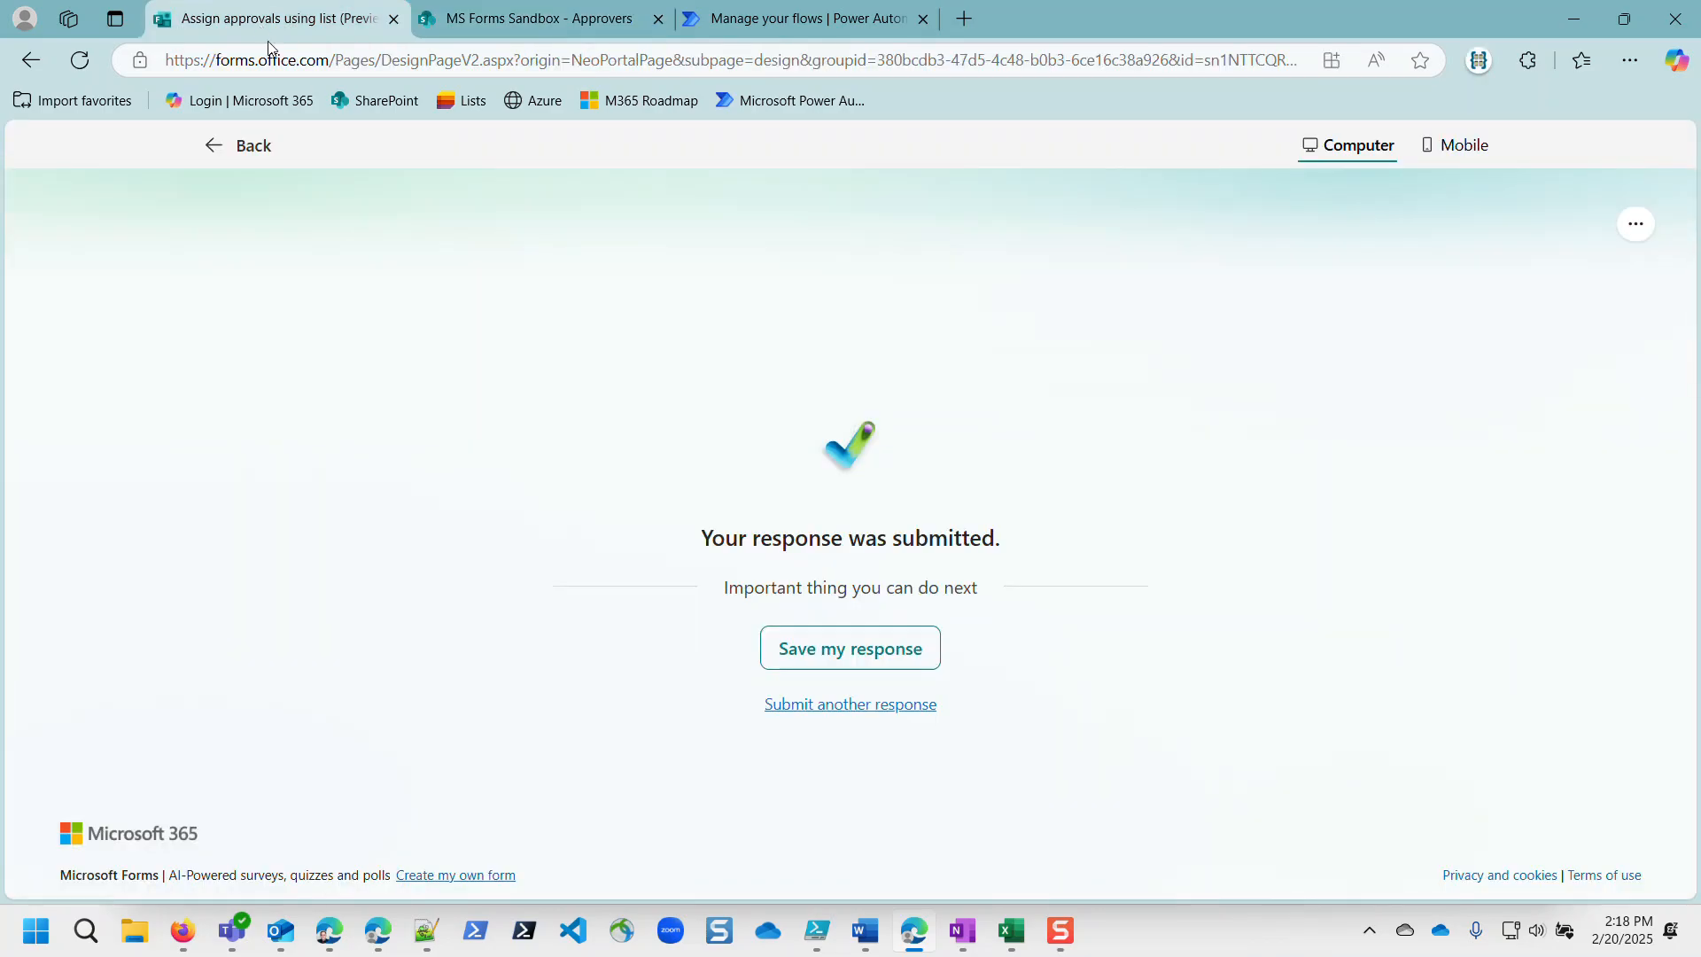
left_click(223, 144)
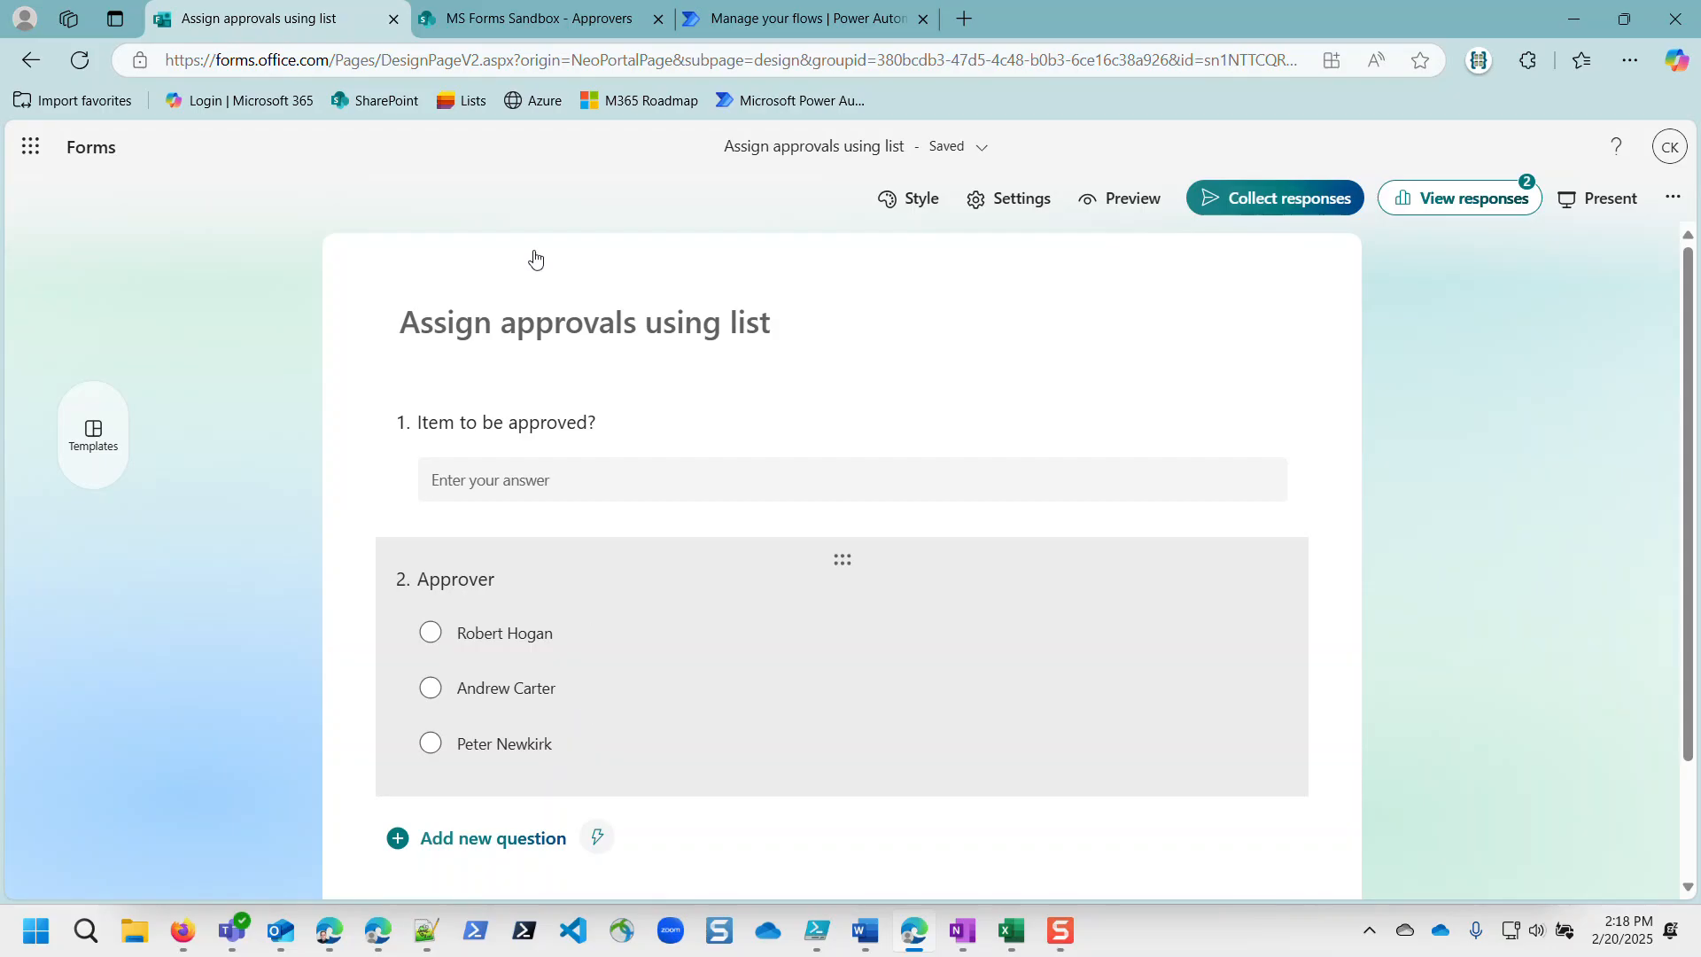
left_click(503, 20)
left_click(572, 639)
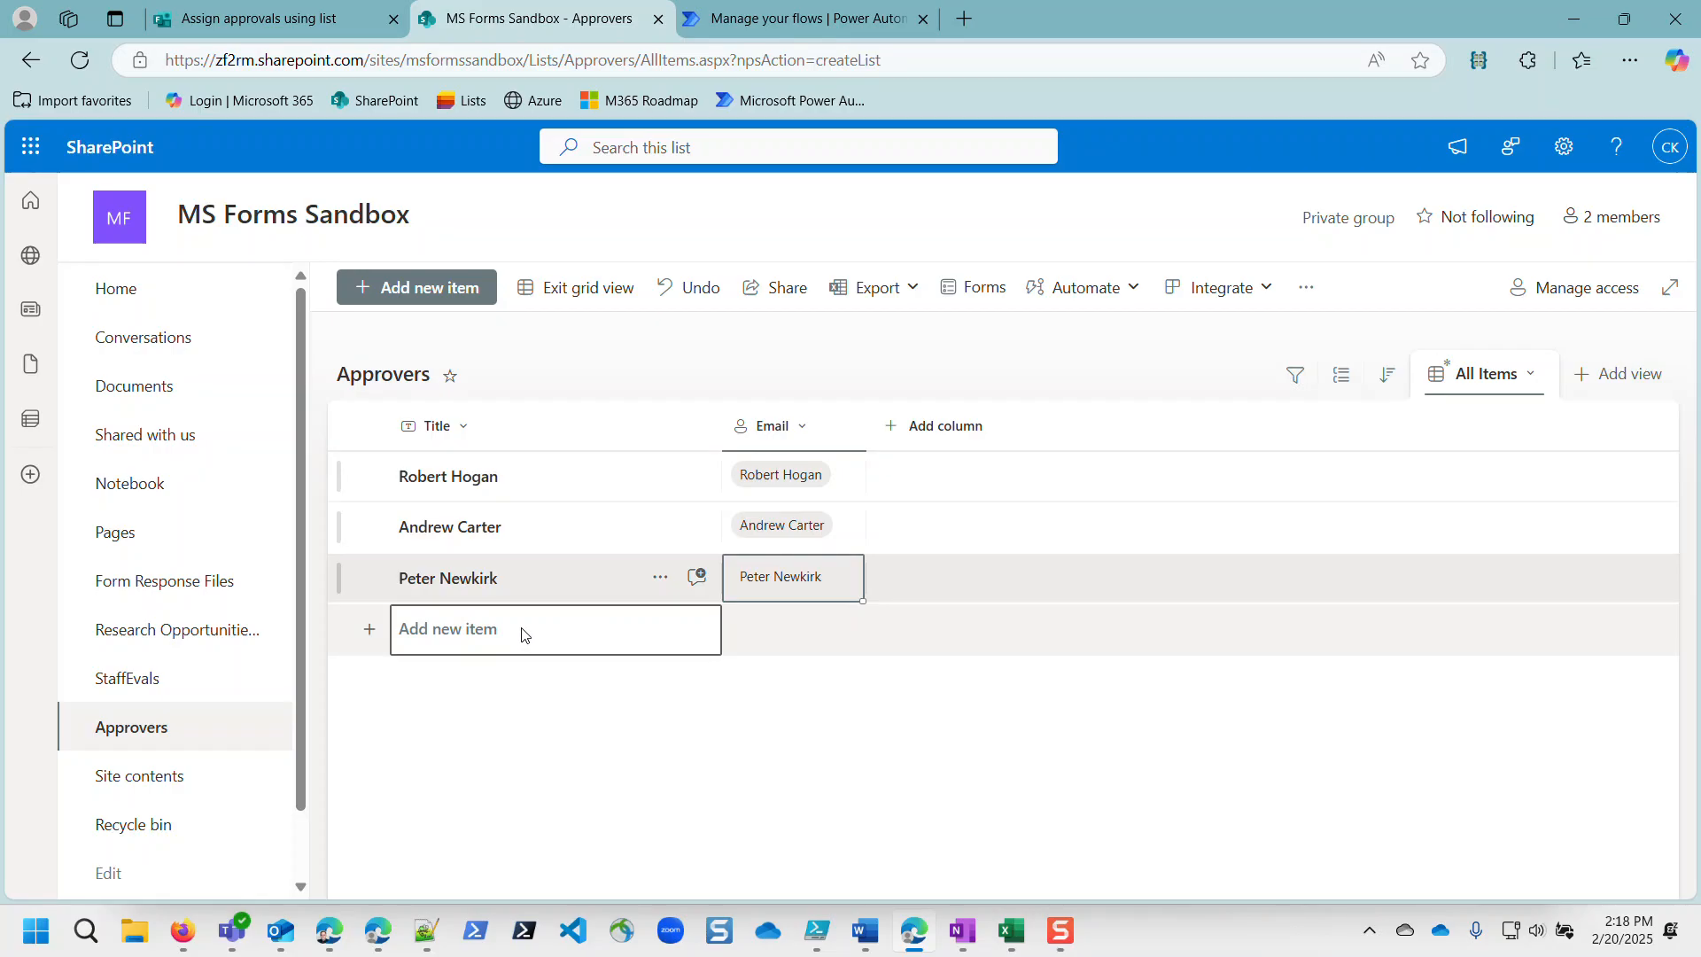
Step: Compare the form's approver choices with the SharePoint Approvers list, then return to the flow run awaiting approval
left_click(250, 5)
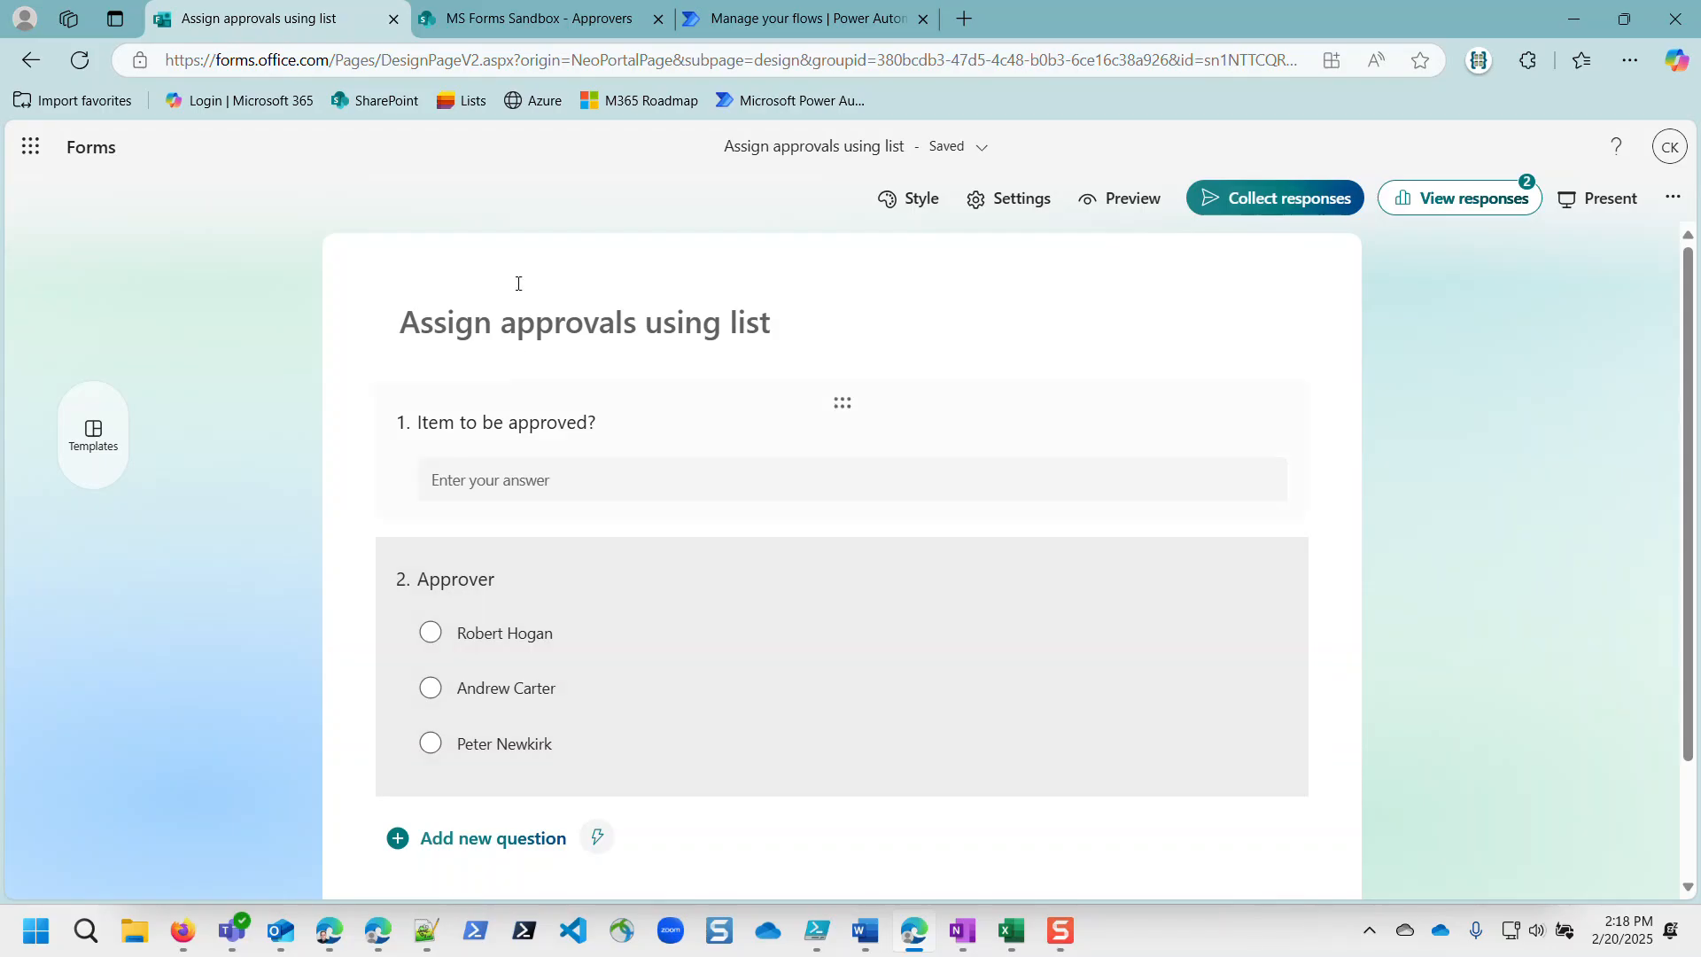
left_click(523, 22)
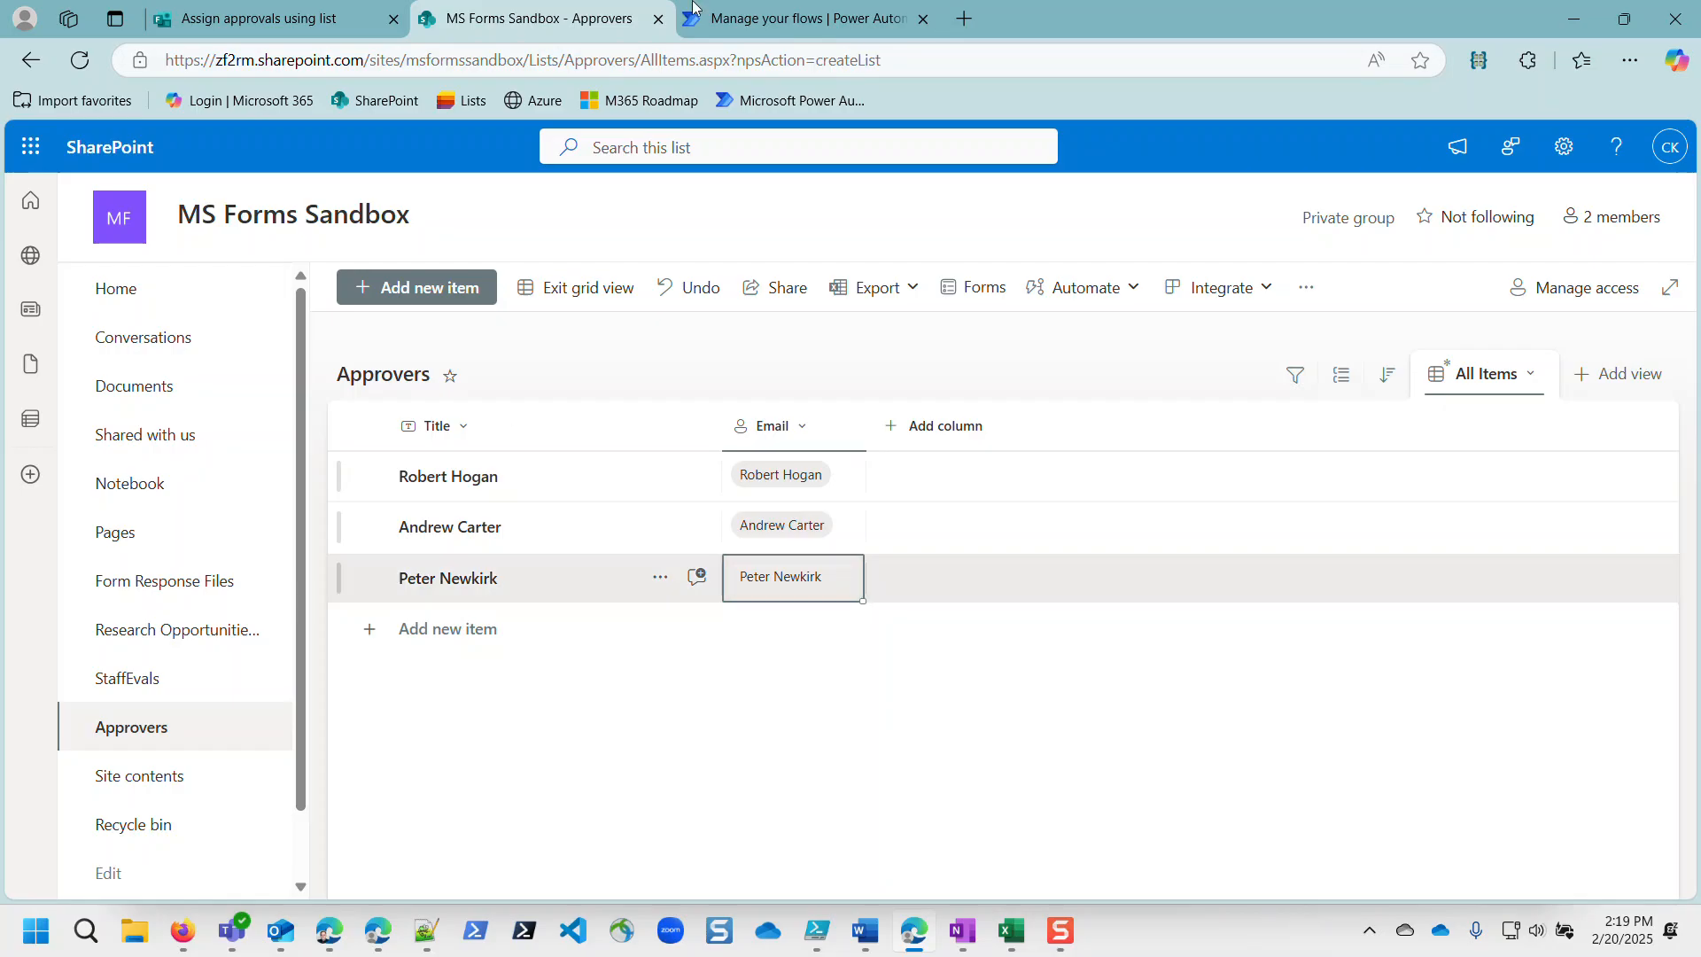
left_click(780, 18)
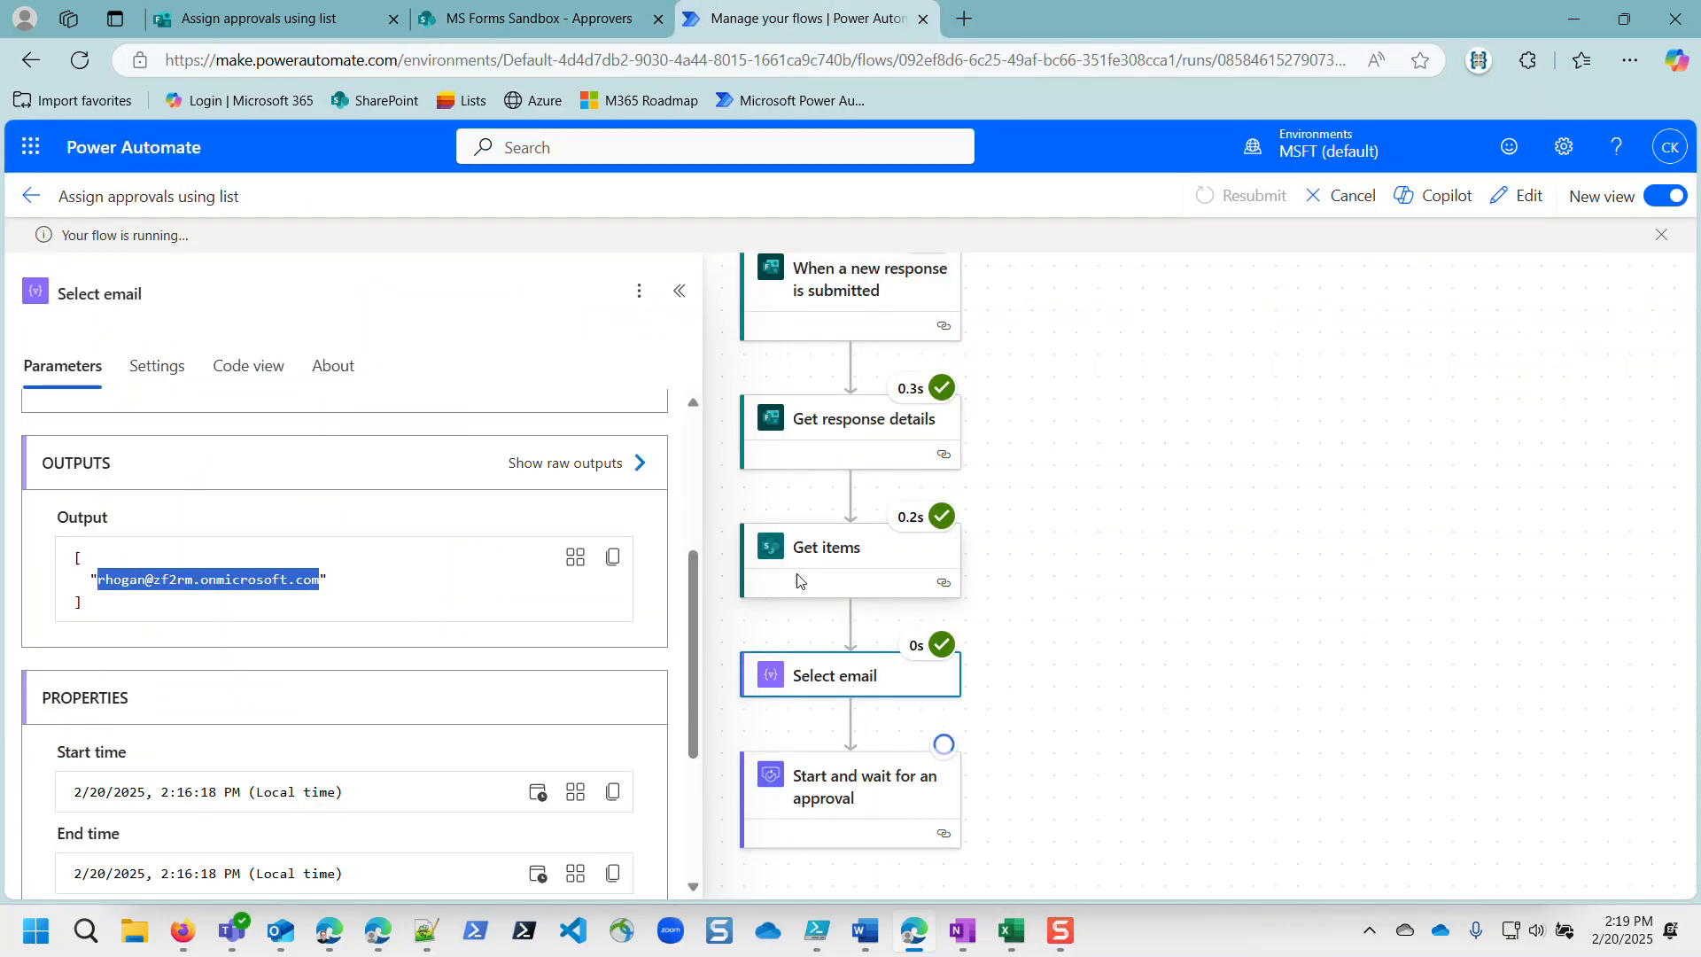